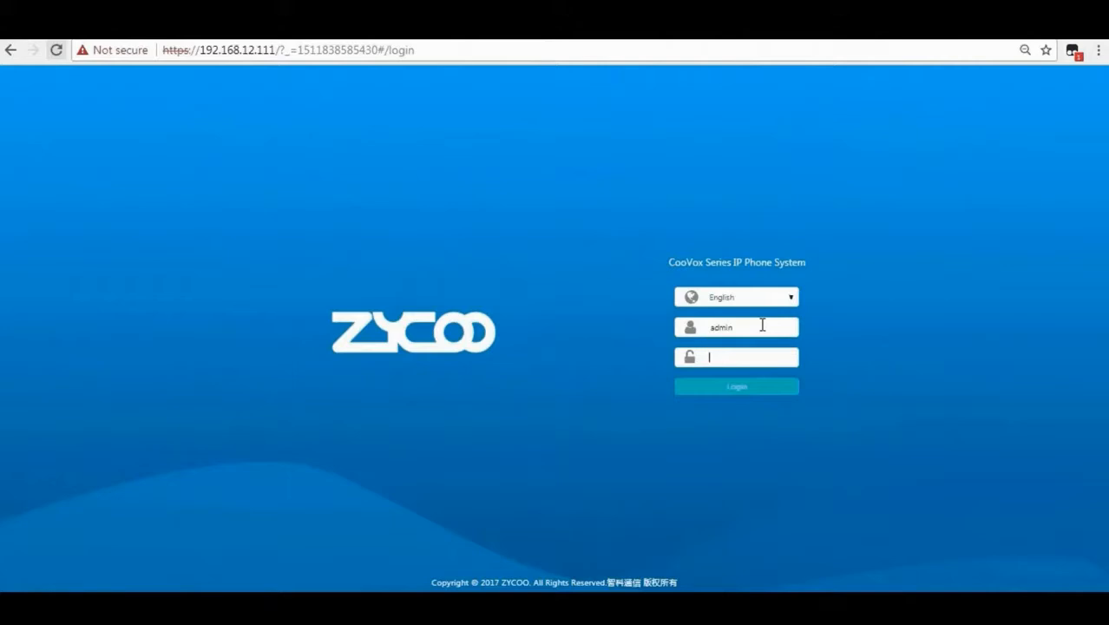
# Sign in to the PBX and open the empty IVR list under Telephony > Inbound Control.
pyautogui.write('a')
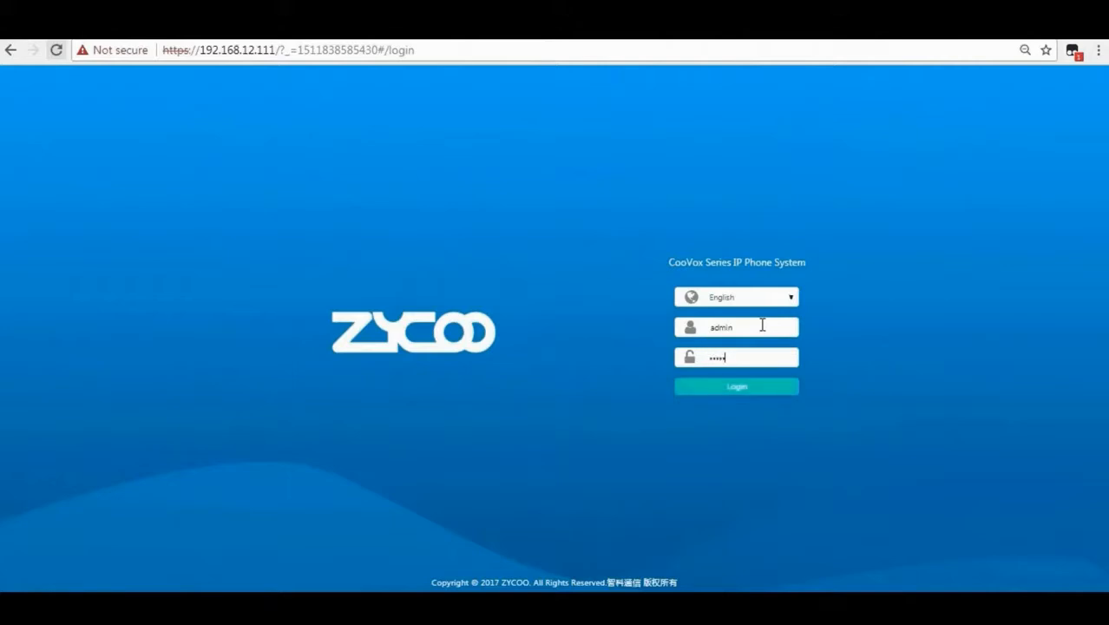
pyautogui.press('Return')
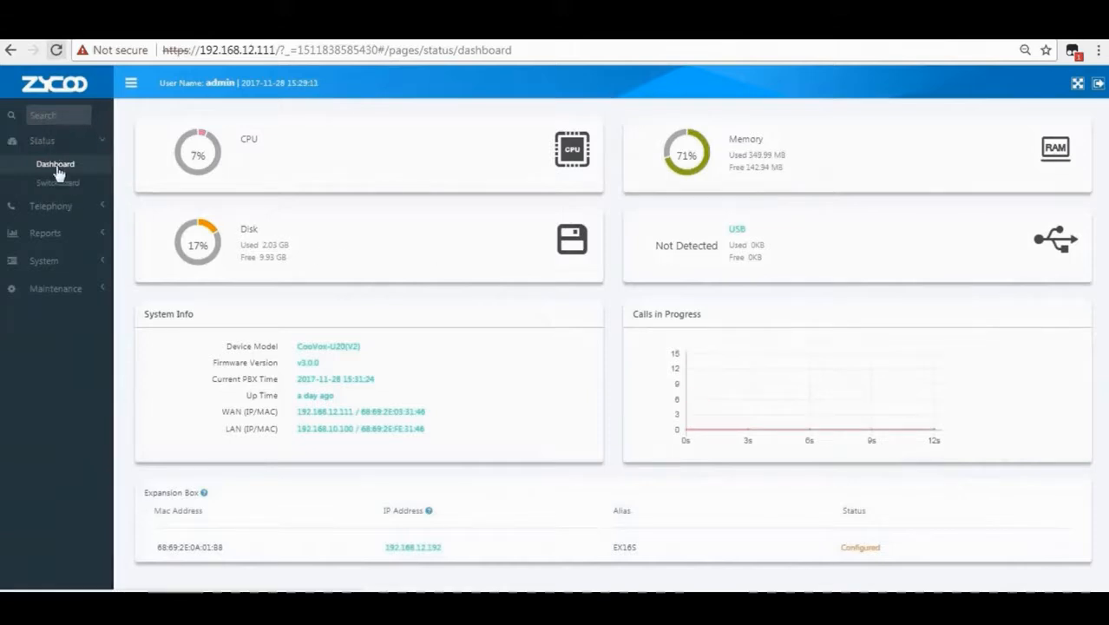
pyautogui.click(61, 210)
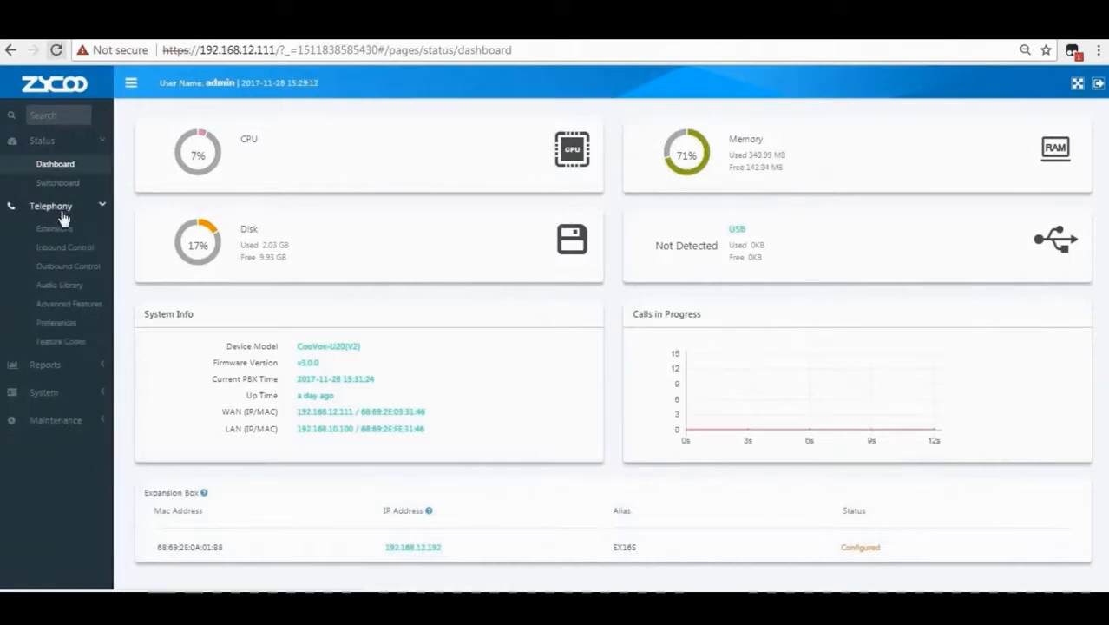
pyautogui.click(69, 250)
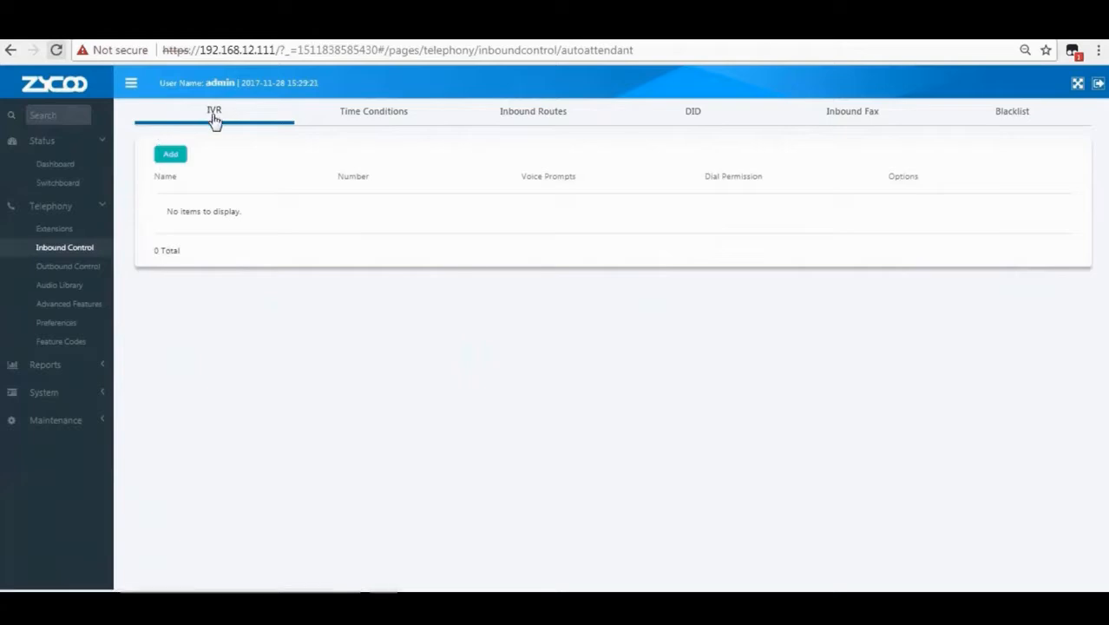
# Add a new IVR named 'Welcome To Zycoo', keeping number 0600.
pyautogui.click(171, 159)
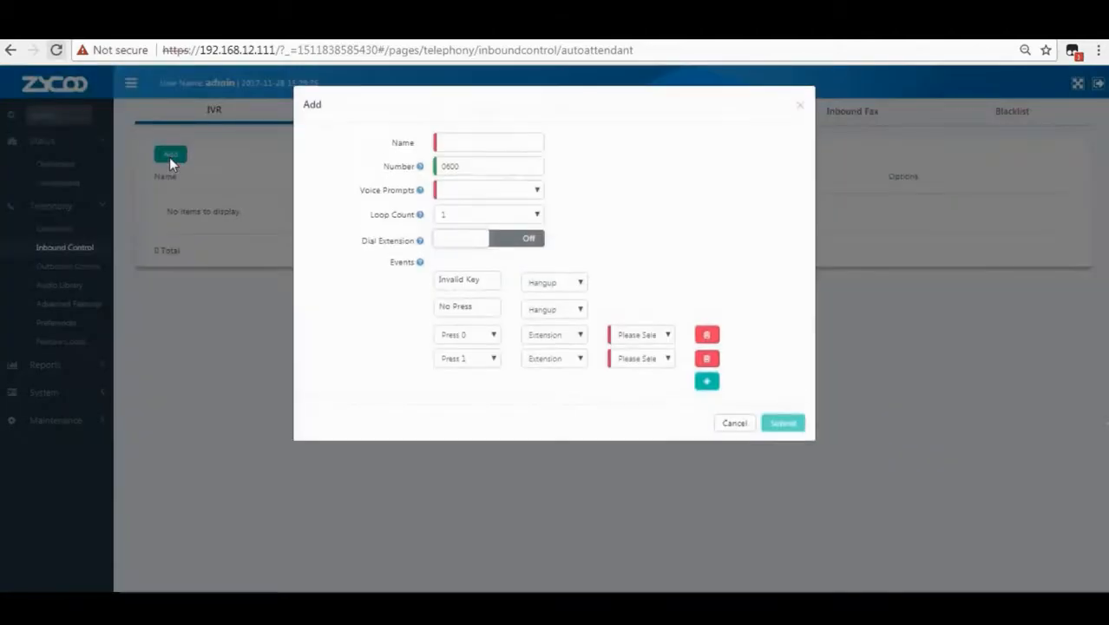
pyautogui.click(460, 144)
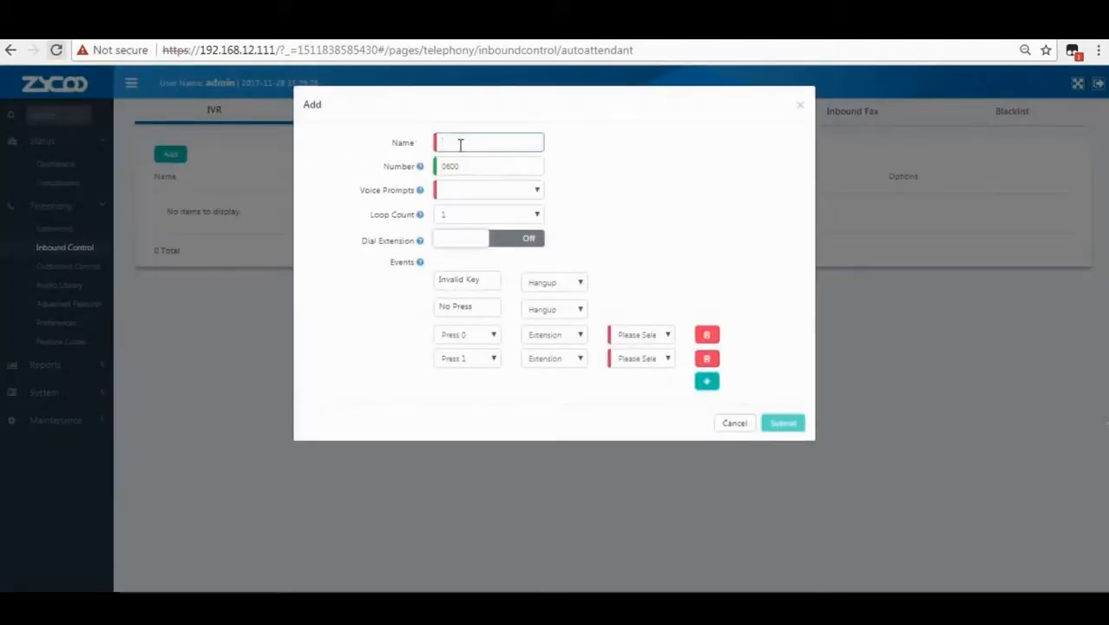
pyautogui.write('Welcome')
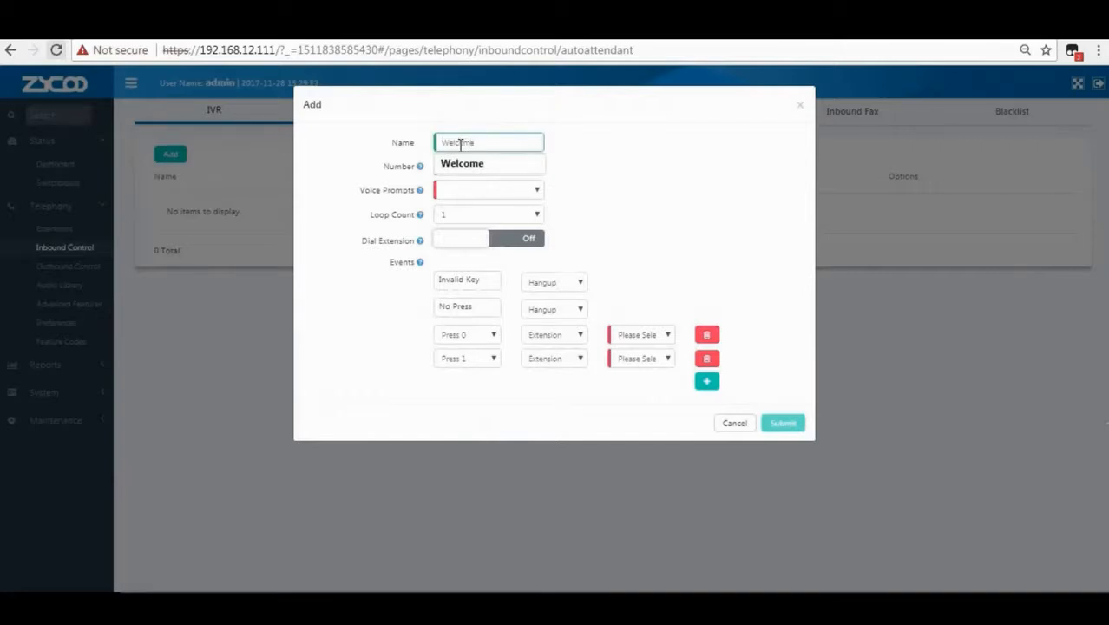
pyautogui.press('Return')
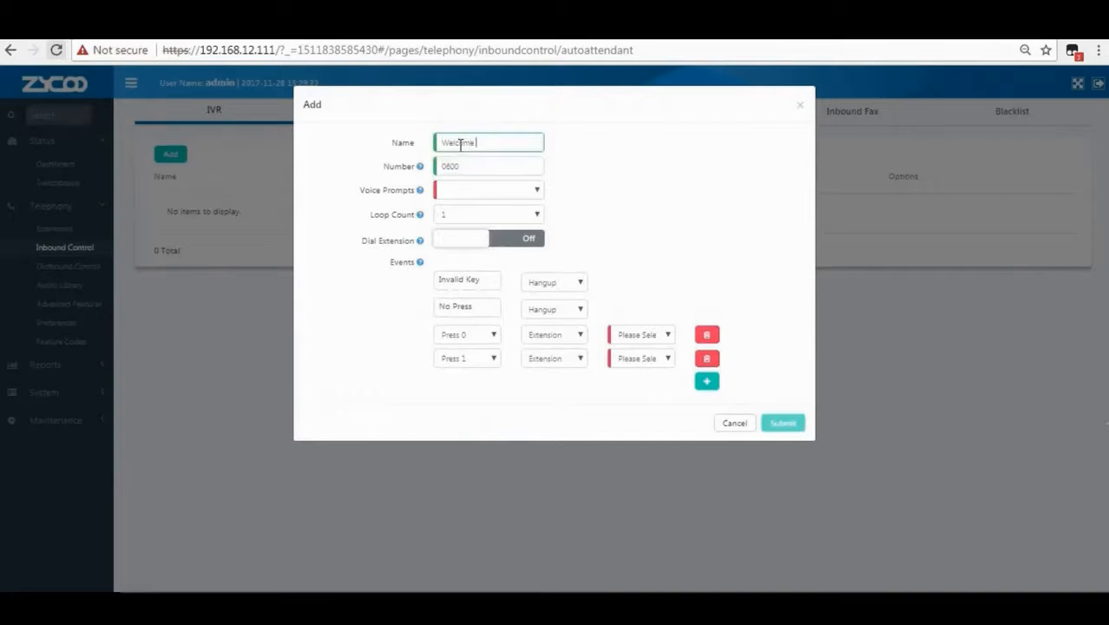
pyautogui.write('To Zycoo')
pyautogui.click(460, 166)
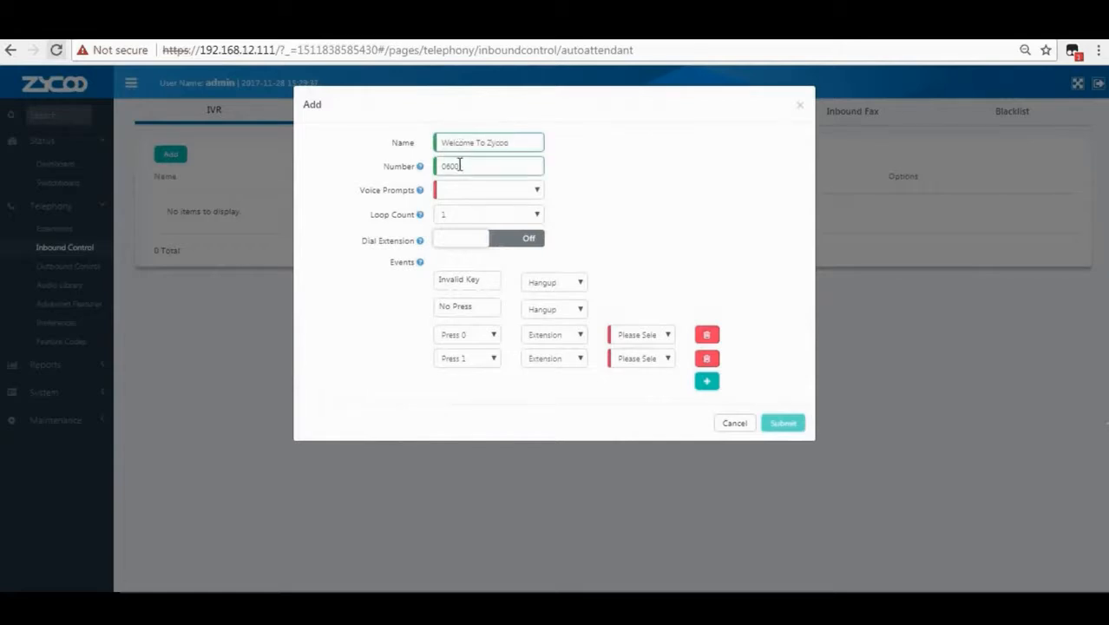
pyautogui.moveTo(421, 171)
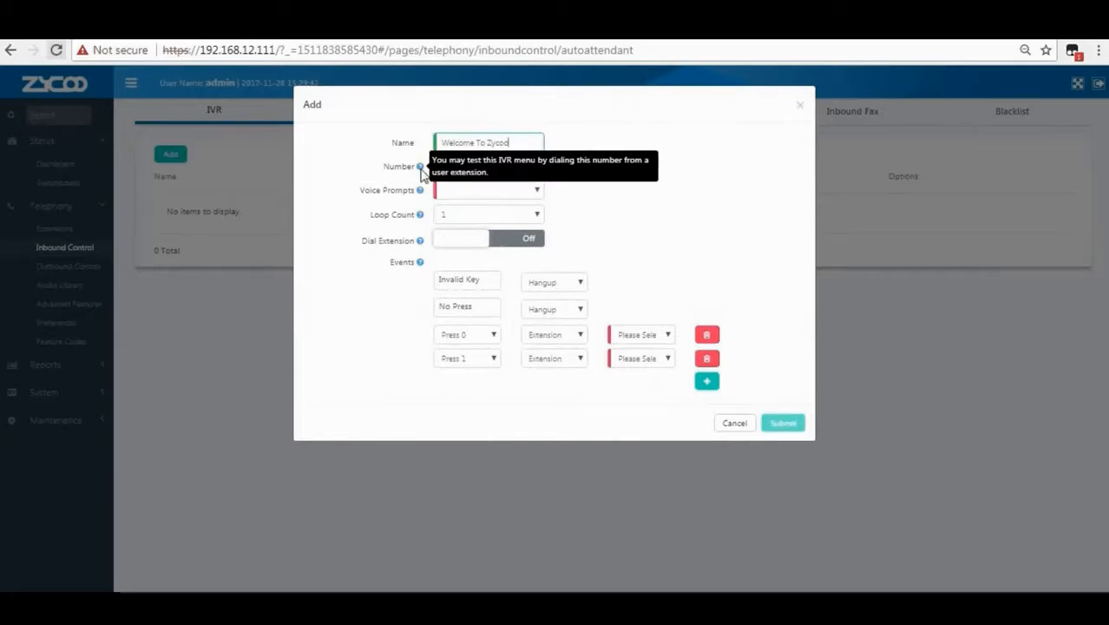
pyautogui.moveTo(460, 166); pyautogui.dragTo(440, 166)
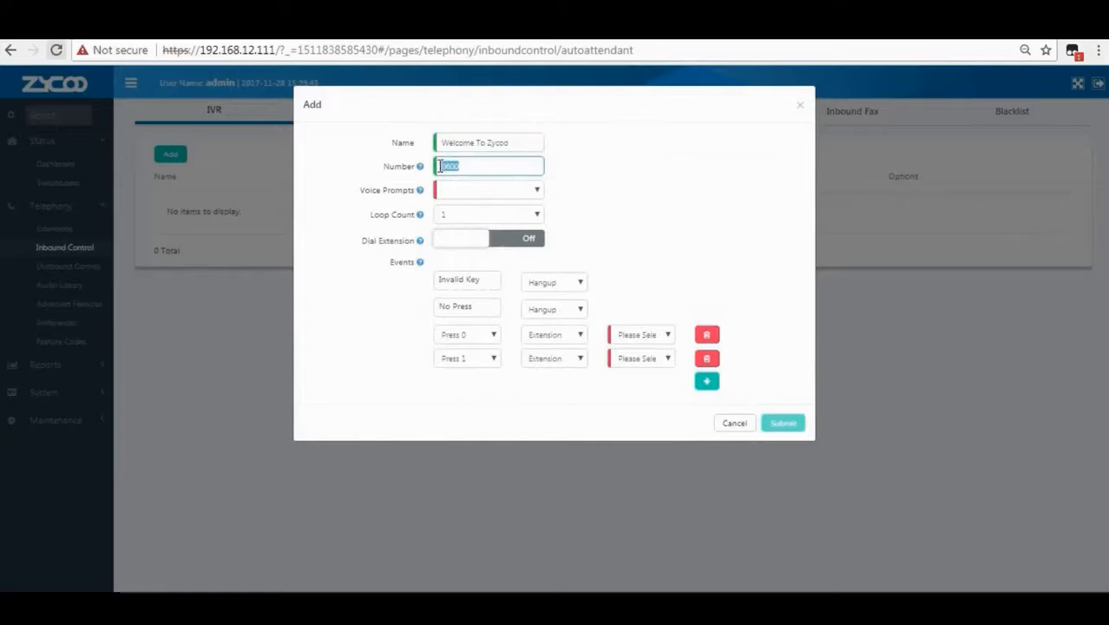
# Set the IVR's voice prompt to 'welcome' and its loop count to 3.
pyautogui.moveTo(422, 192)
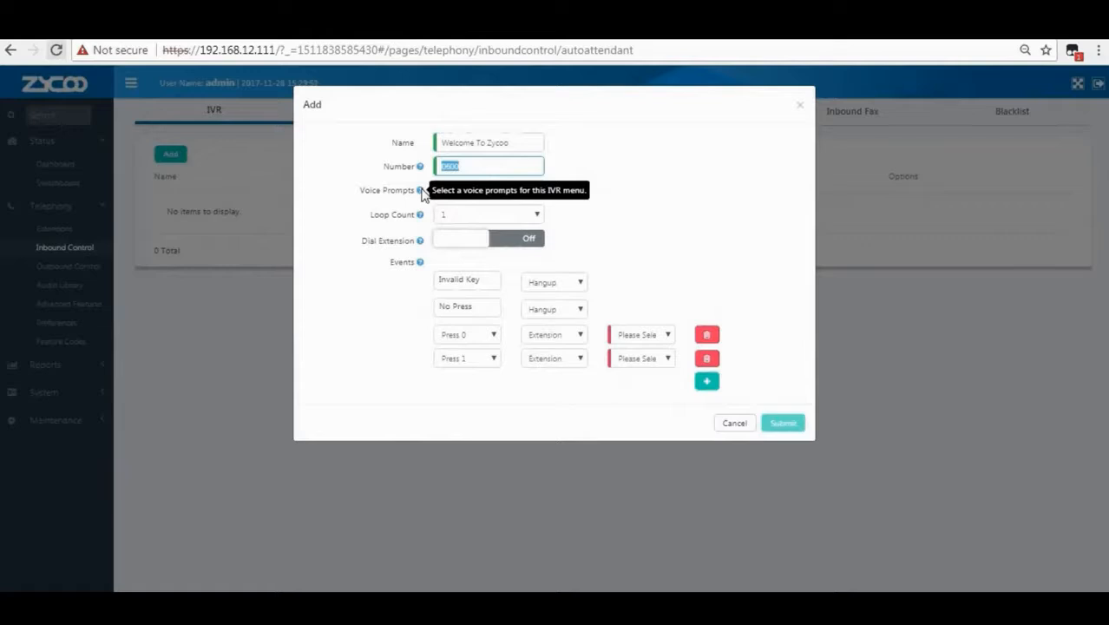
pyautogui.click(449, 193)
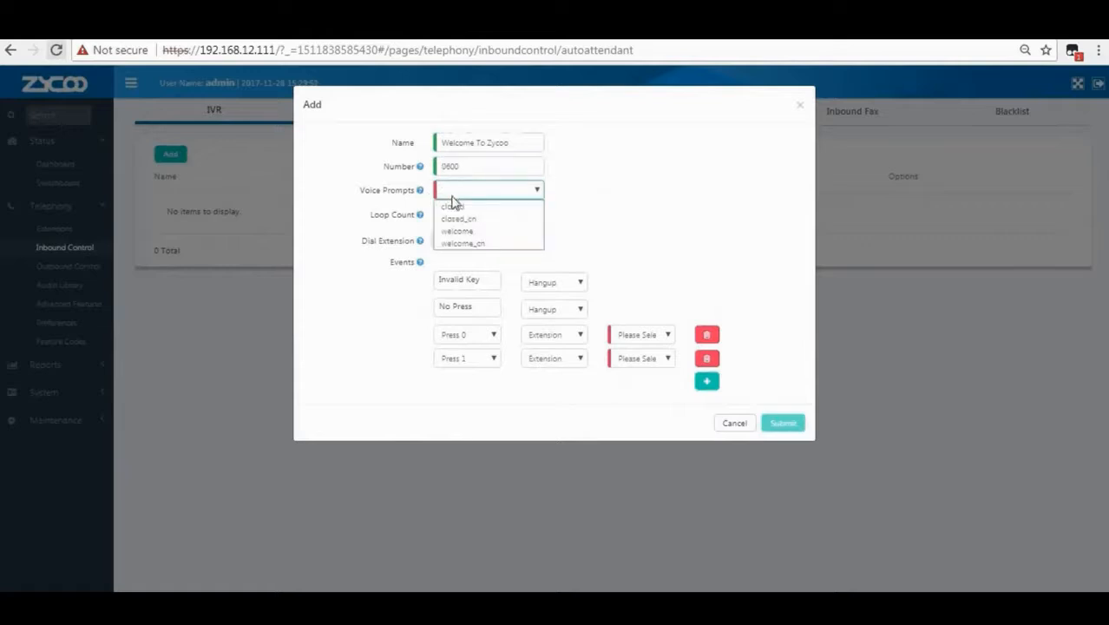
pyautogui.click(458, 230)
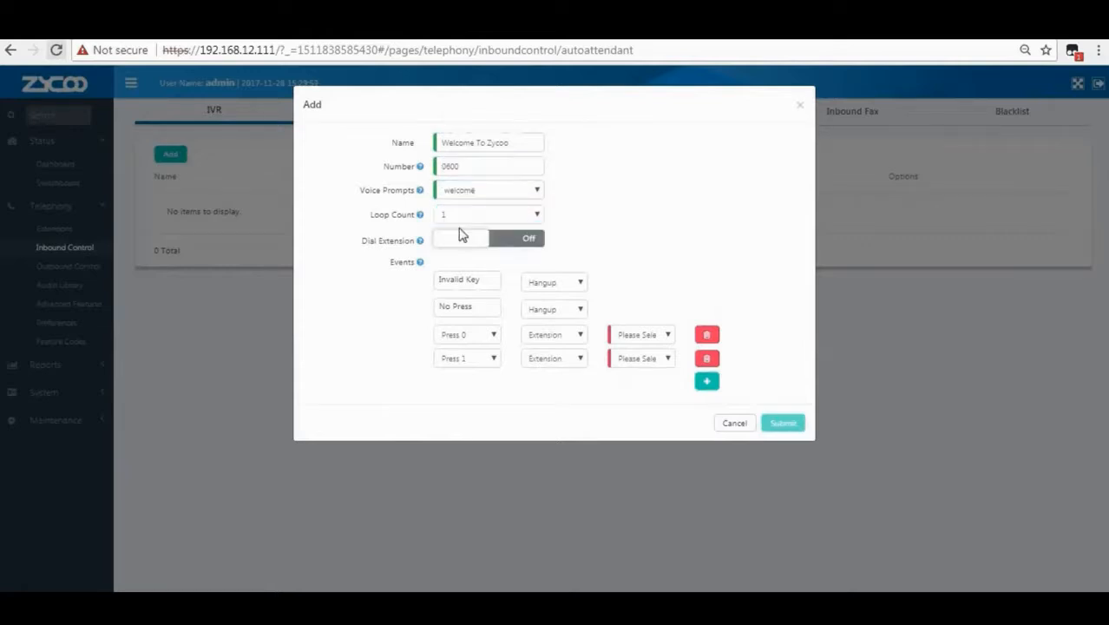
pyautogui.moveTo(418, 218)
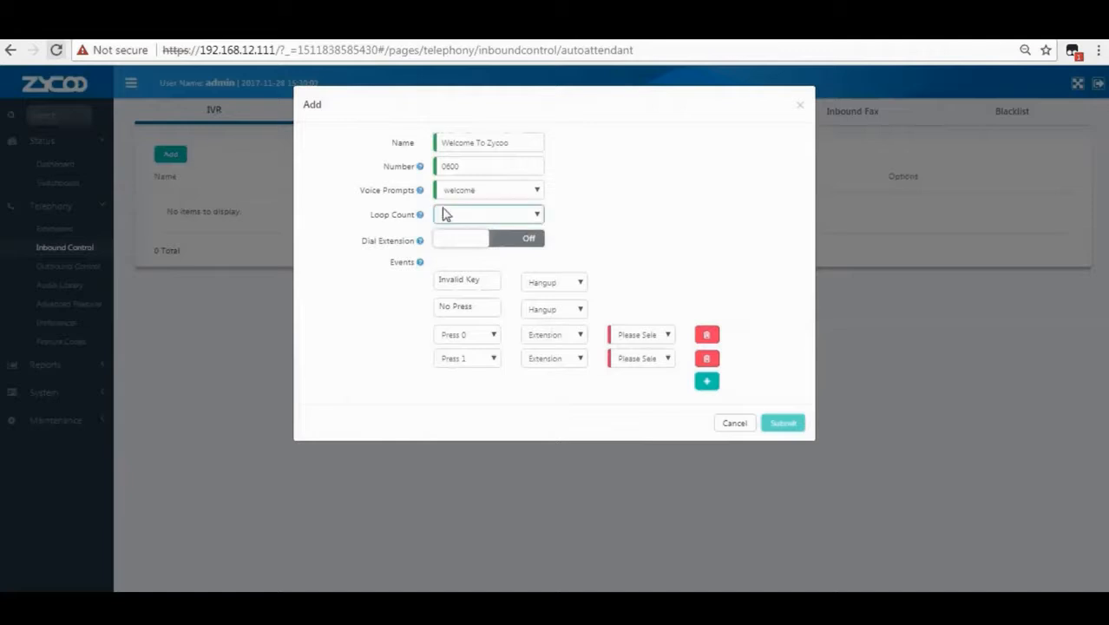
pyautogui.click(461, 218)
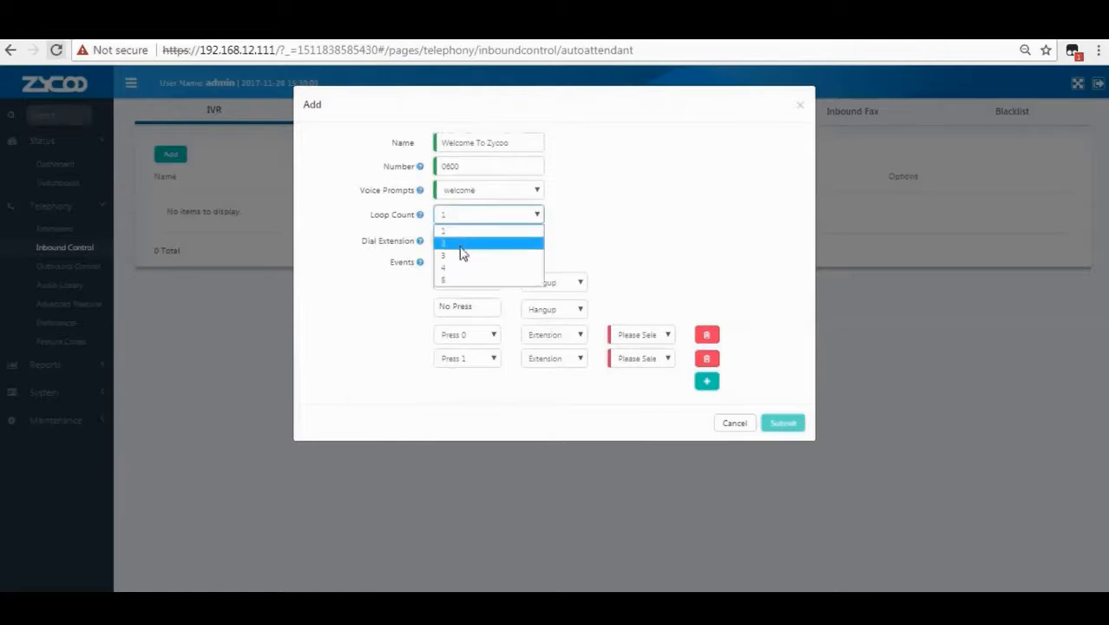
pyautogui.click(462, 257)
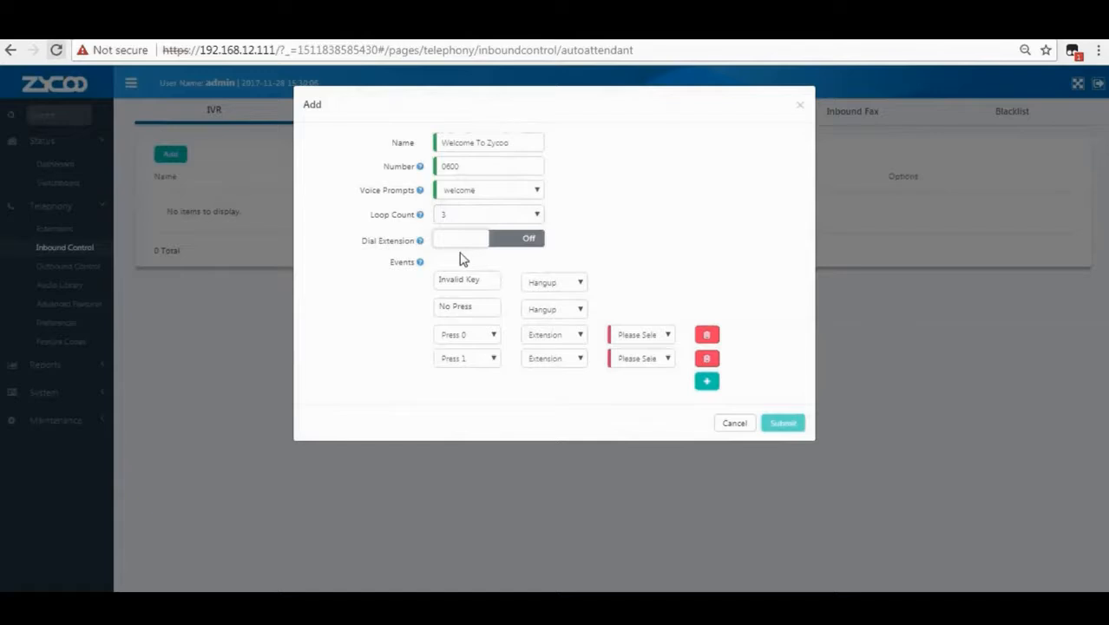
pyautogui.moveTo(420, 242)
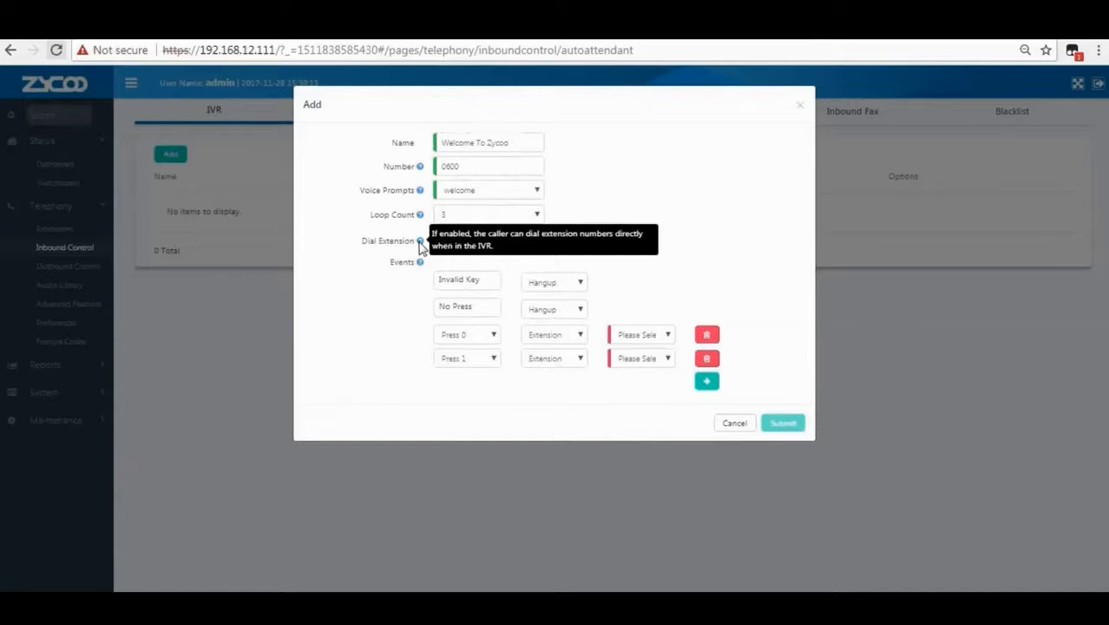
# Turn Dial Extension on and set Dial Permission to DialPlan1.
pyautogui.click(447, 240)
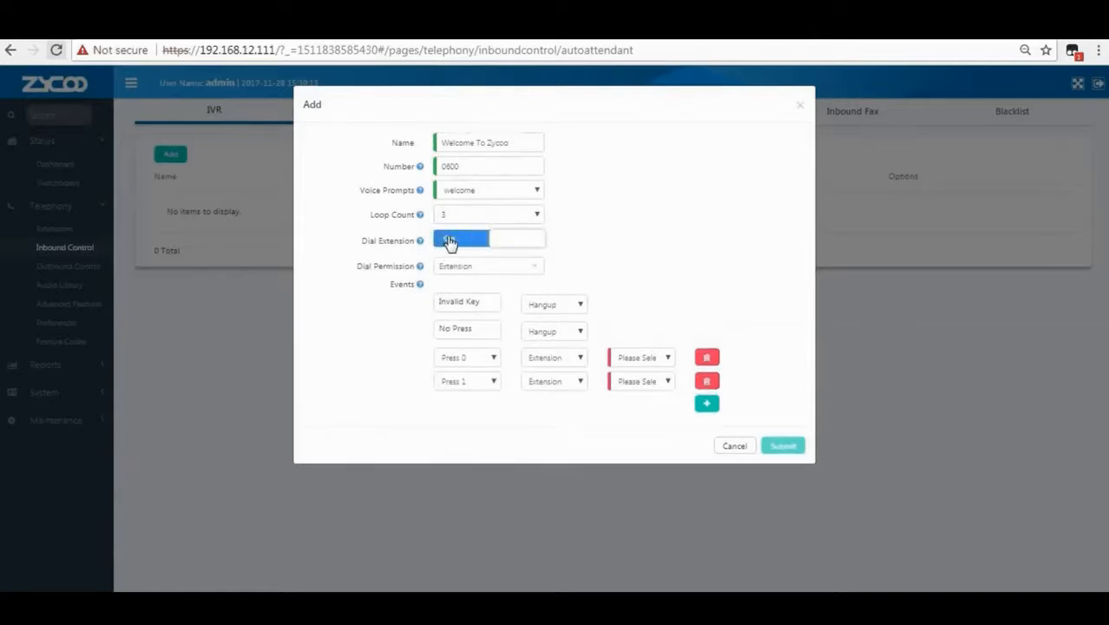
pyautogui.moveTo(421, 268)
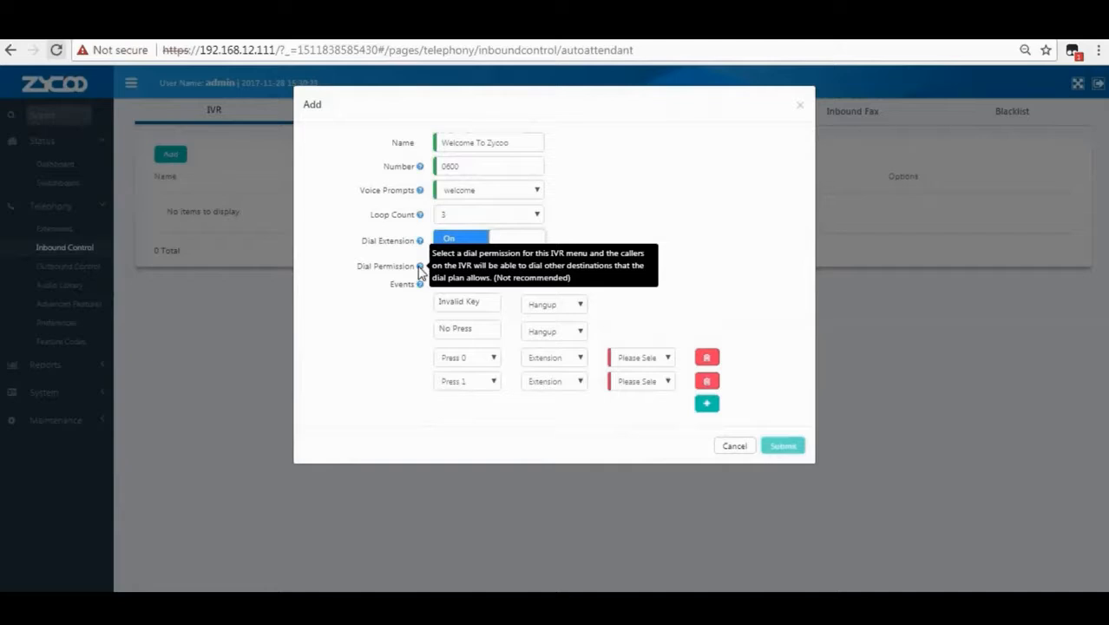
pyautogui.click(450, 270)
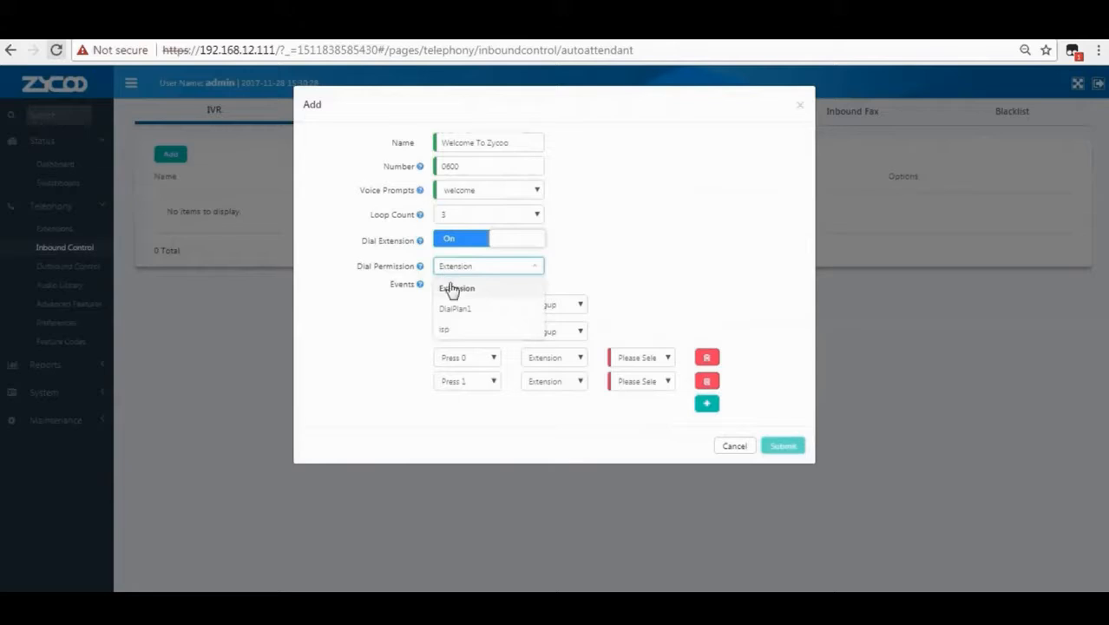
pyautogui.click(453, 311)
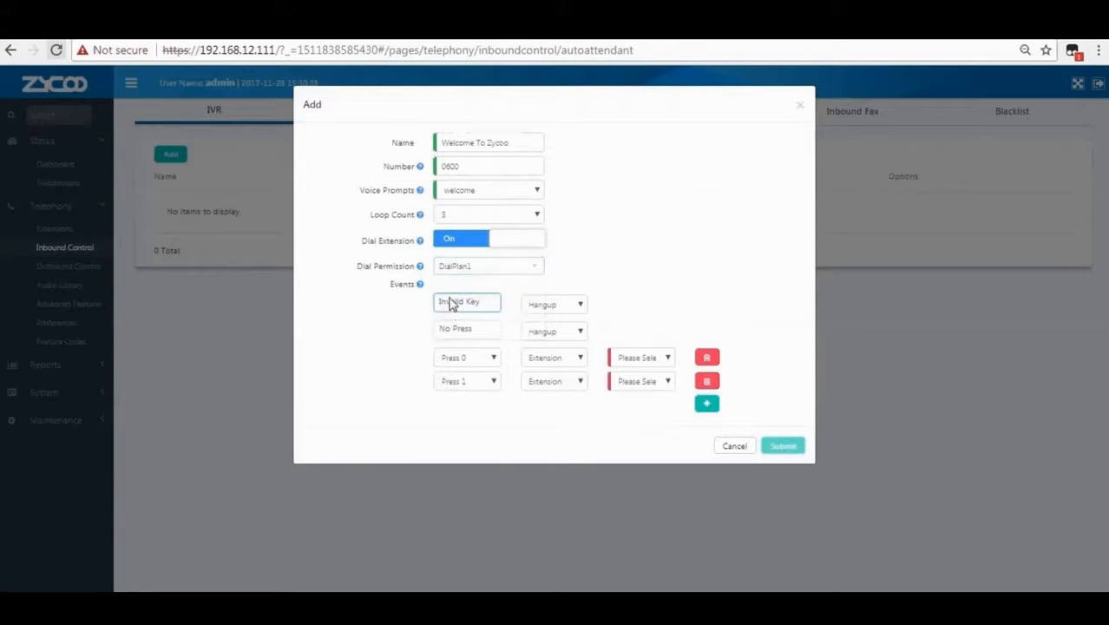
pyautogui.moveTo(422, 290)
pyautogui.moveTo(471, 326); pyautogui.dragTo(446, 326)
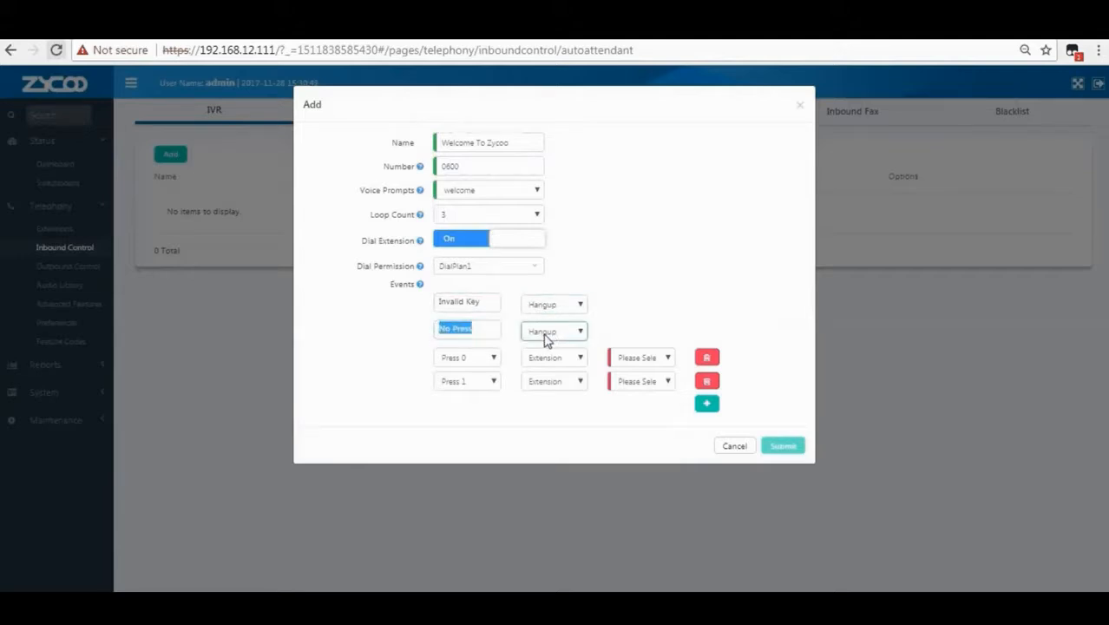
# Route Press 0 to extension 101 and Press 1 to extension 101's voicemail.
pyautogui.click(484, 357)
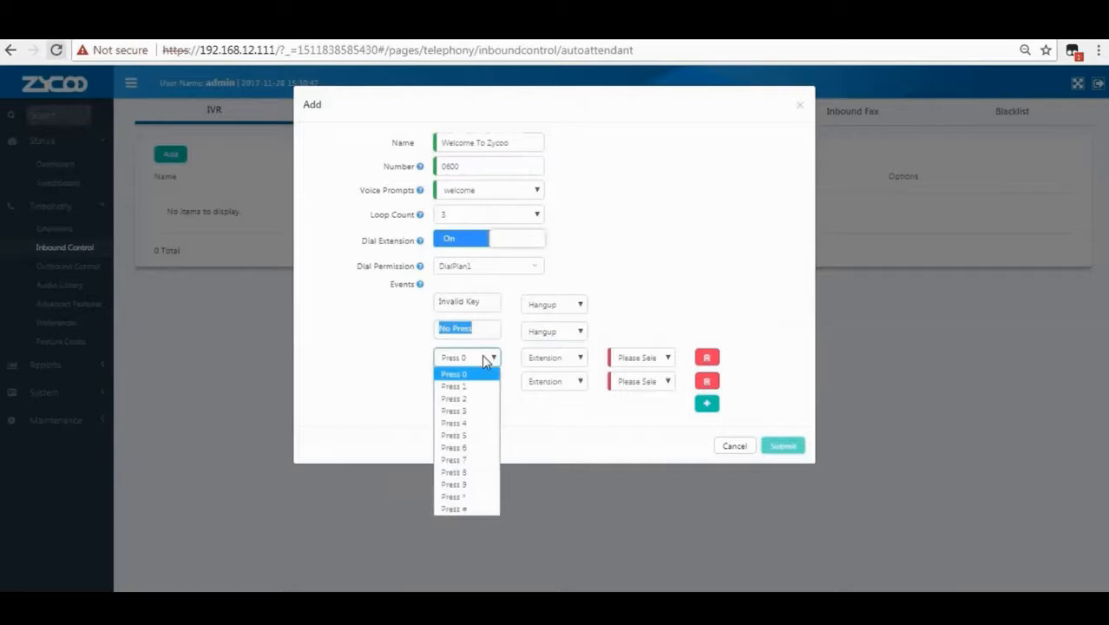
pyautogui.click(476, 377)
pyautogui.click(554, 361)
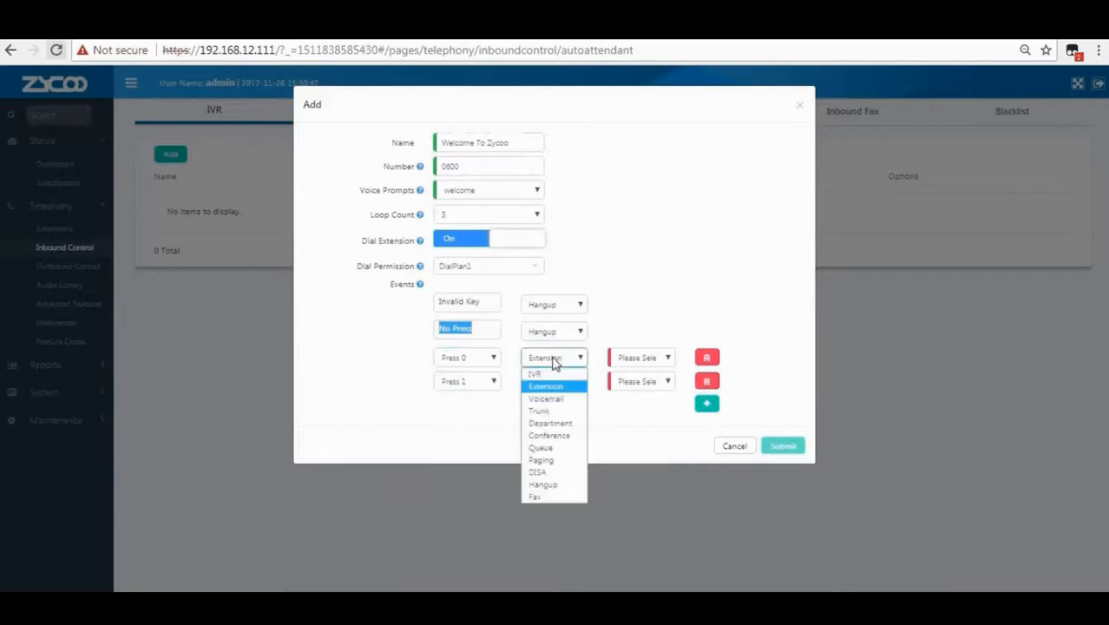
pyautogui.click(553, 386)
pyautogui.click(638, 357)
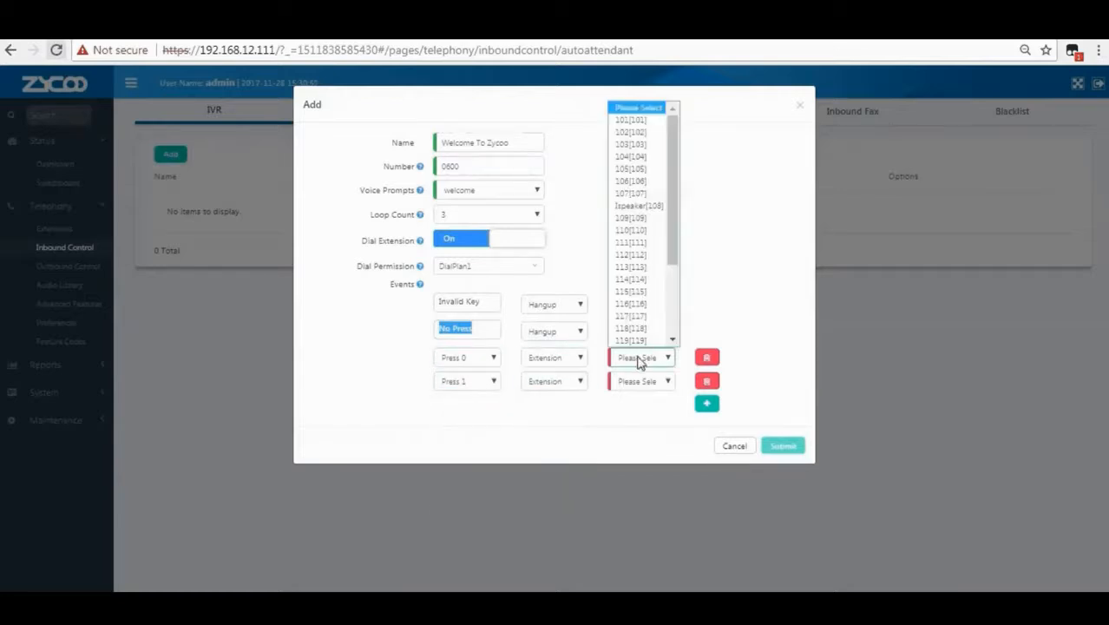
pyautogui.click(641, 120)
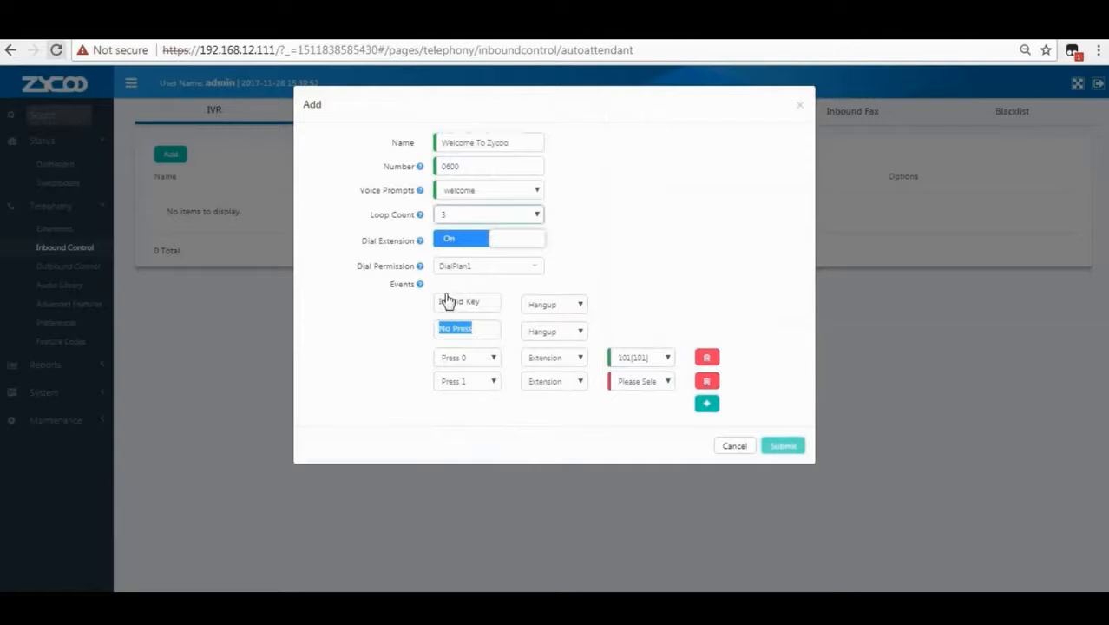
pyautogui.click(473, 387)
pyautogui.click(475, 411)
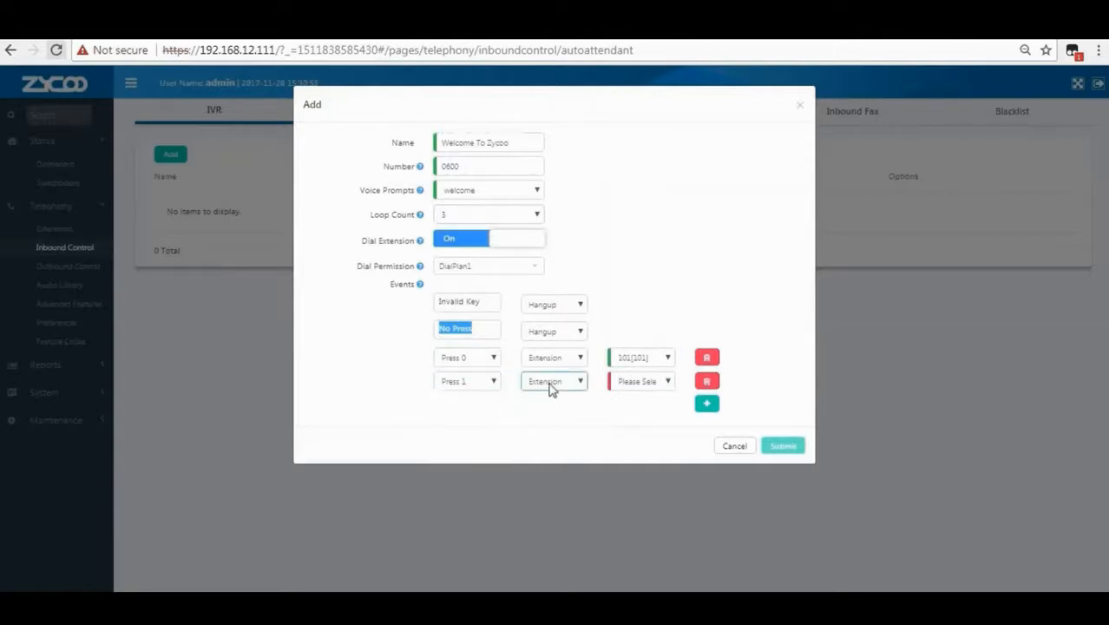
pyautogui.click(552, 385)
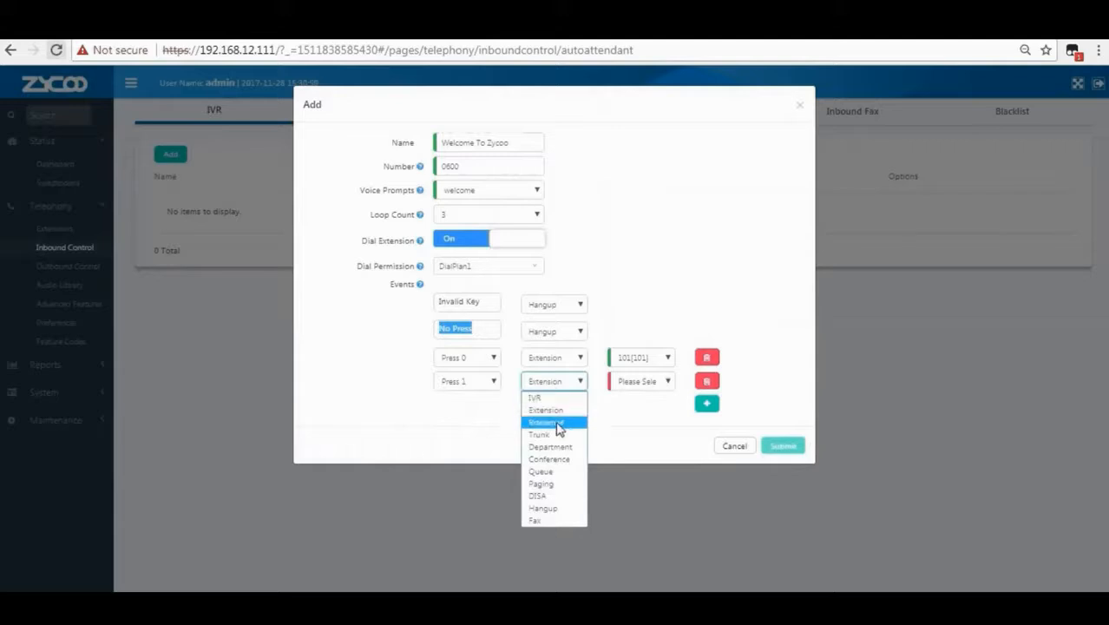
pyautogui.click(547, 424)
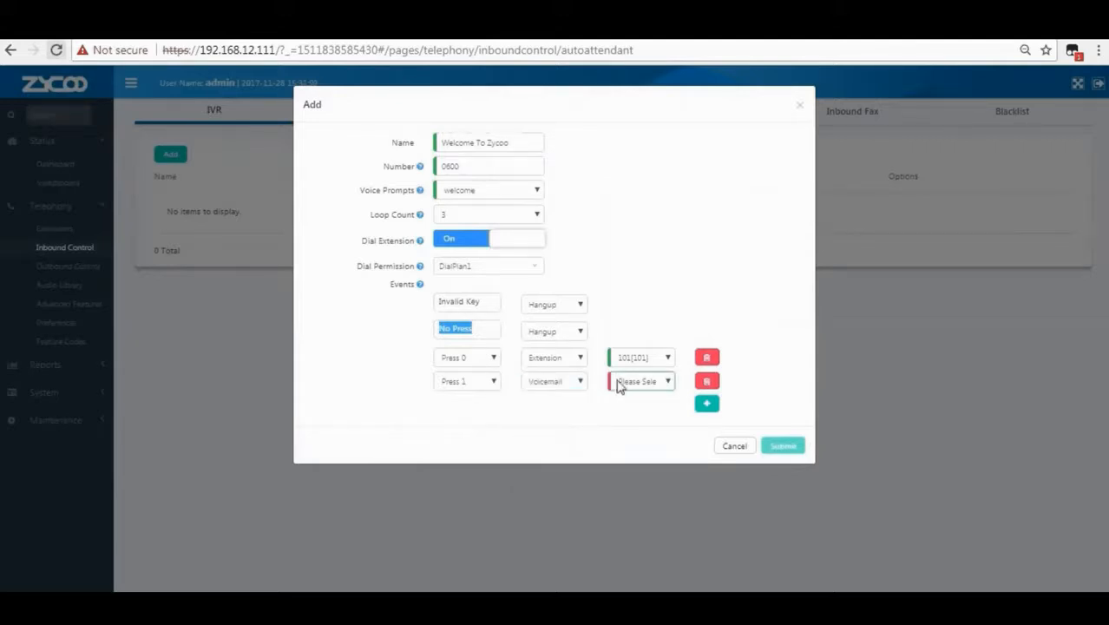
pyautogui.click(634, 384)
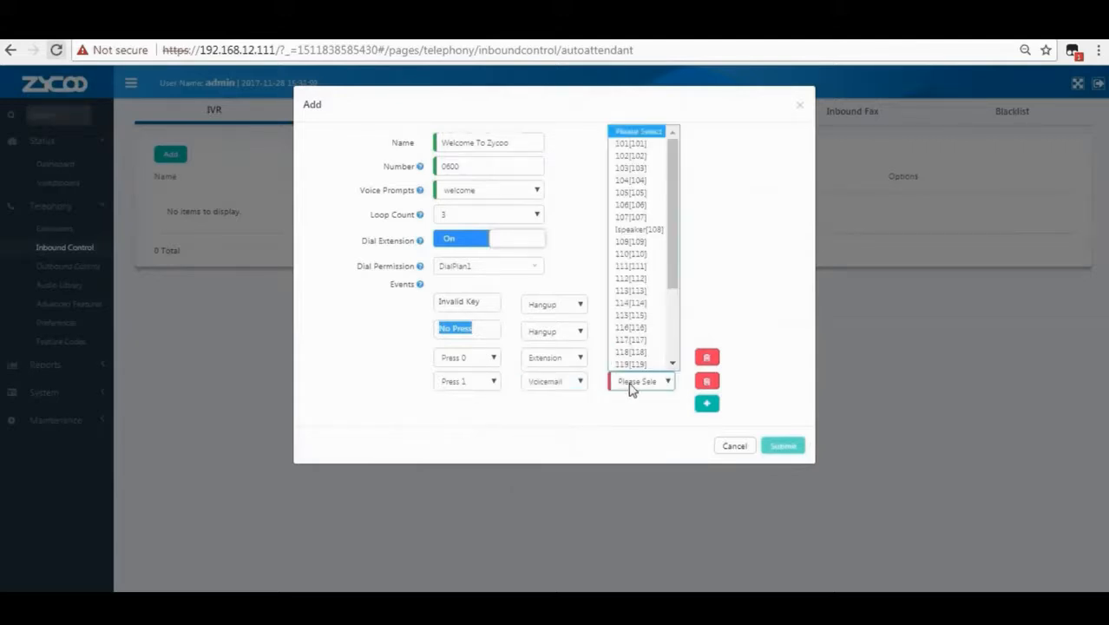
pyautogui.click(635, 145)
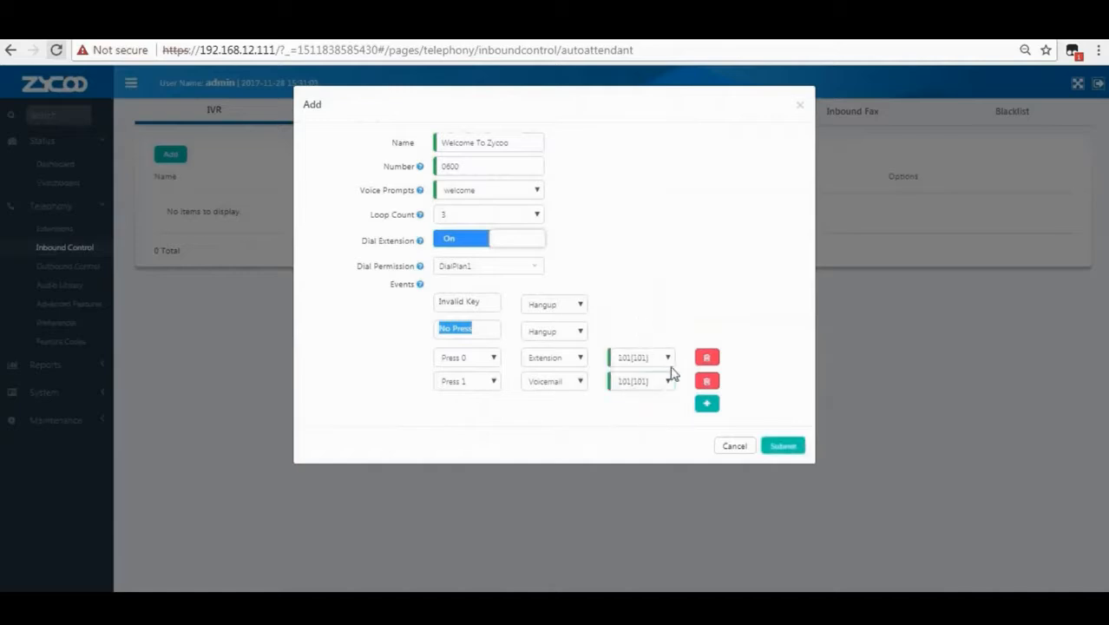
# Add a Press 2 event that sends callers to the Sales department.
pyautogui.click(707, 402)
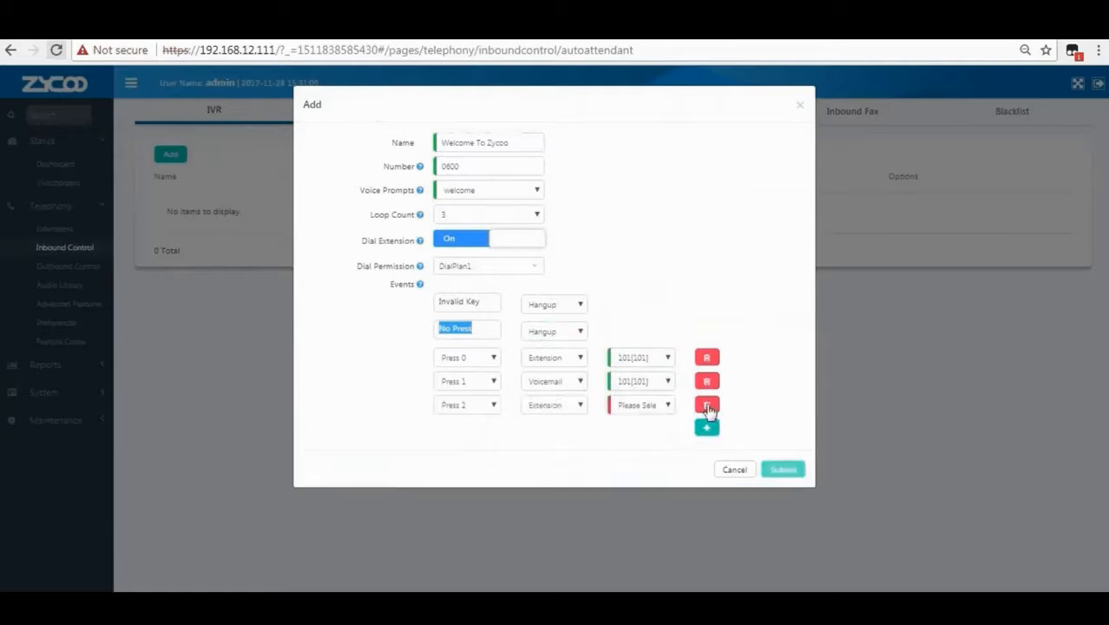
pyautogui.click(474, 406)
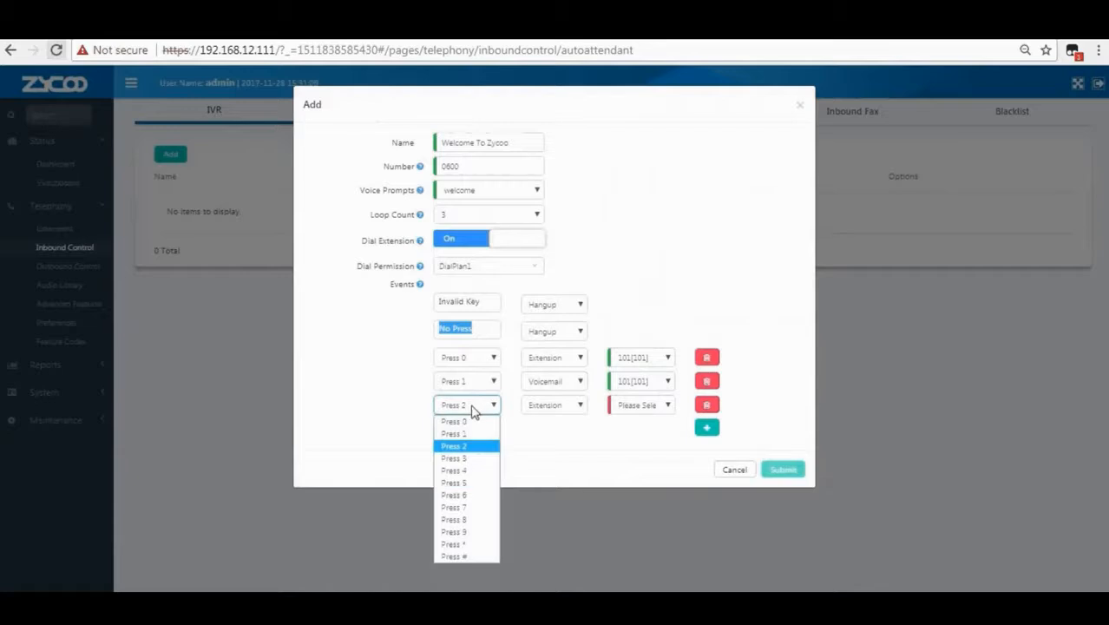
pyautogui.click(473, 460)
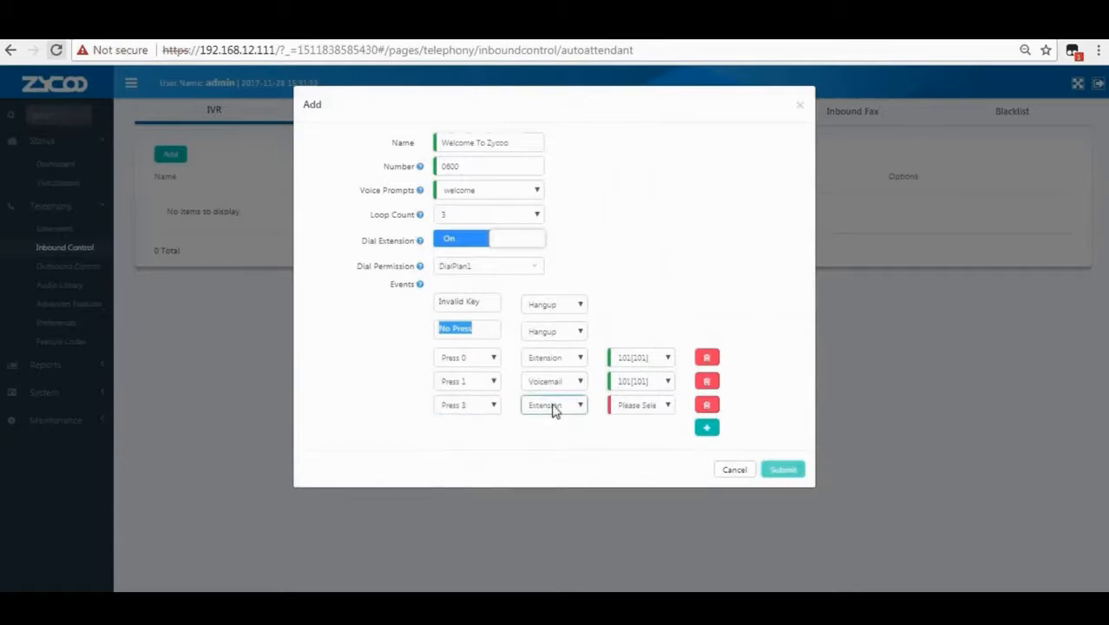
pyautogui.click(467, 405)
pyautogui.click(461, 446)
pyautogui.click(561, 411)
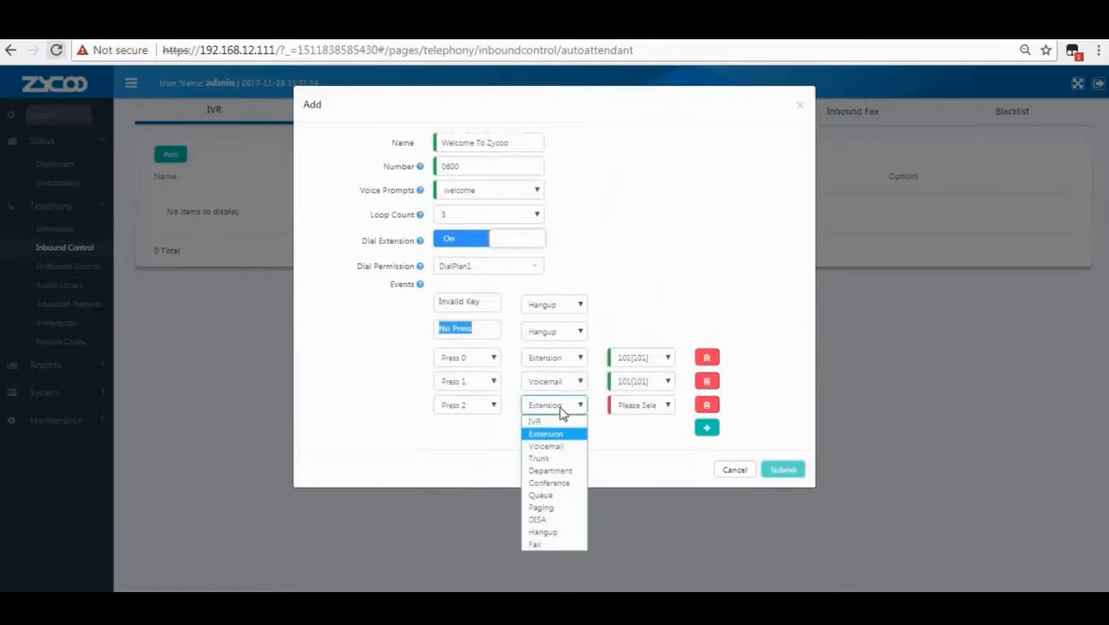
pyautogui.click(554, 472)
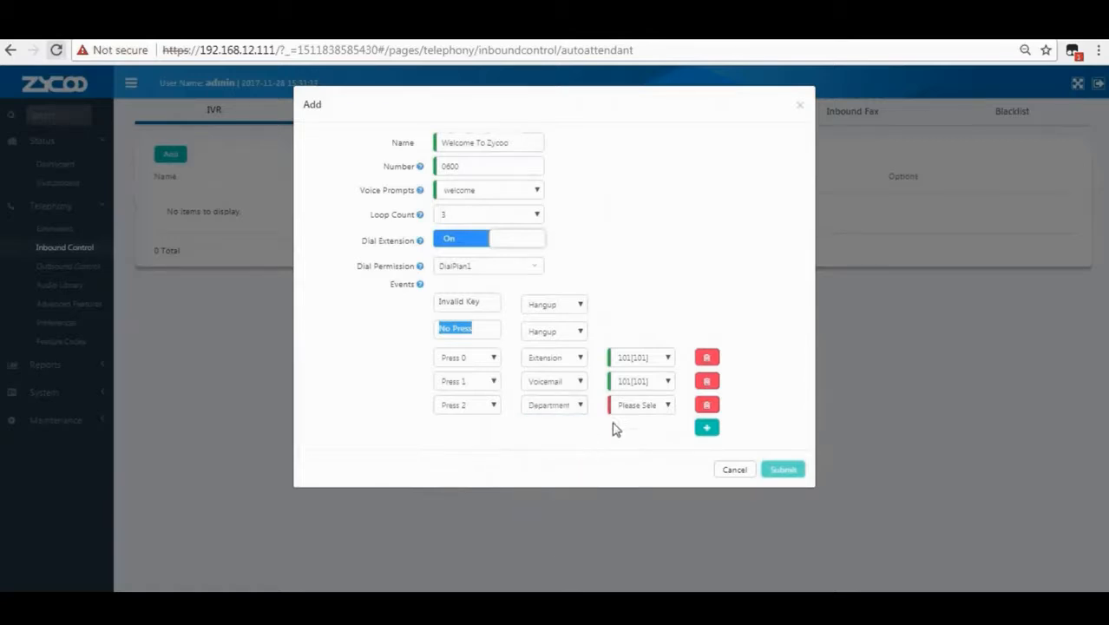
pyautogui.click(638, 405)
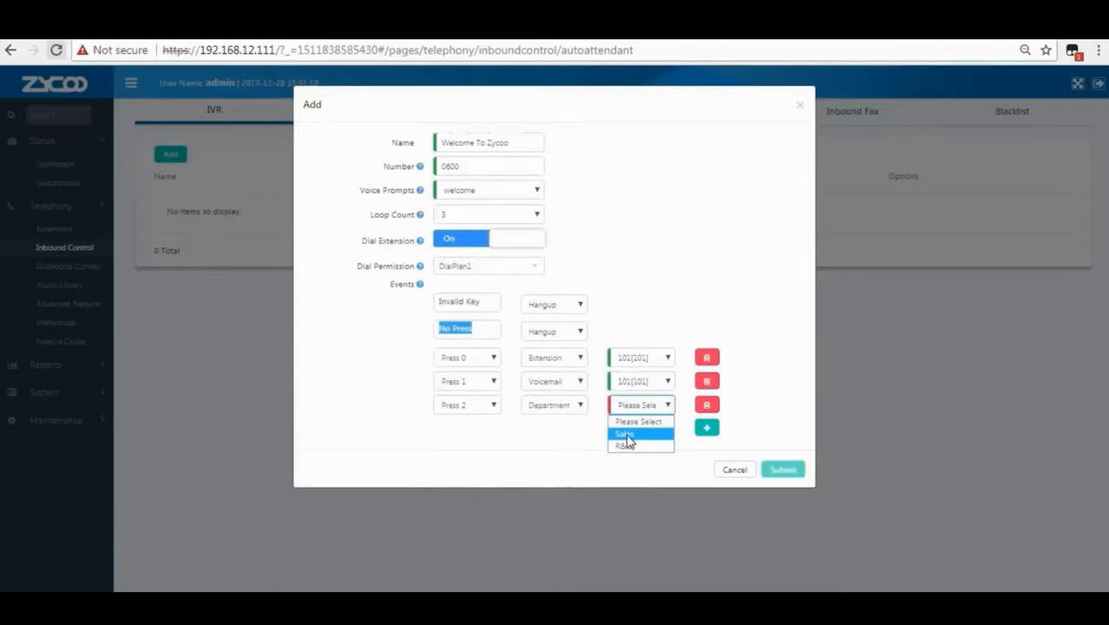
pyautogui.click(627, 435)
# Add a Press 4 event that sends callers to the R&D department.
pyautogui.click(707, 429)
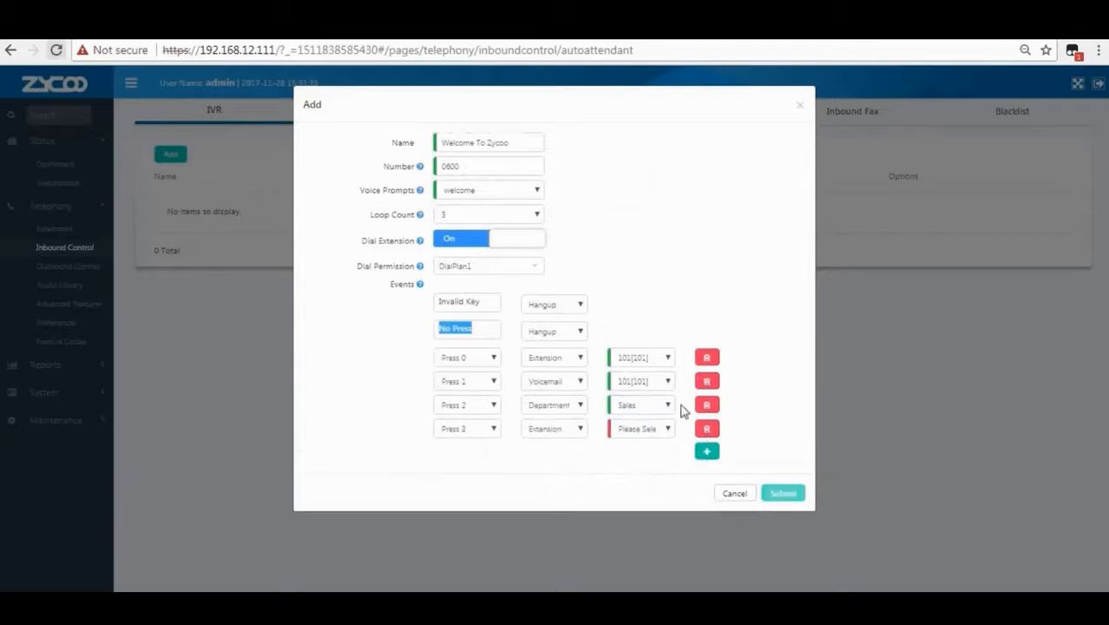
pyautogui.click(476, 430)
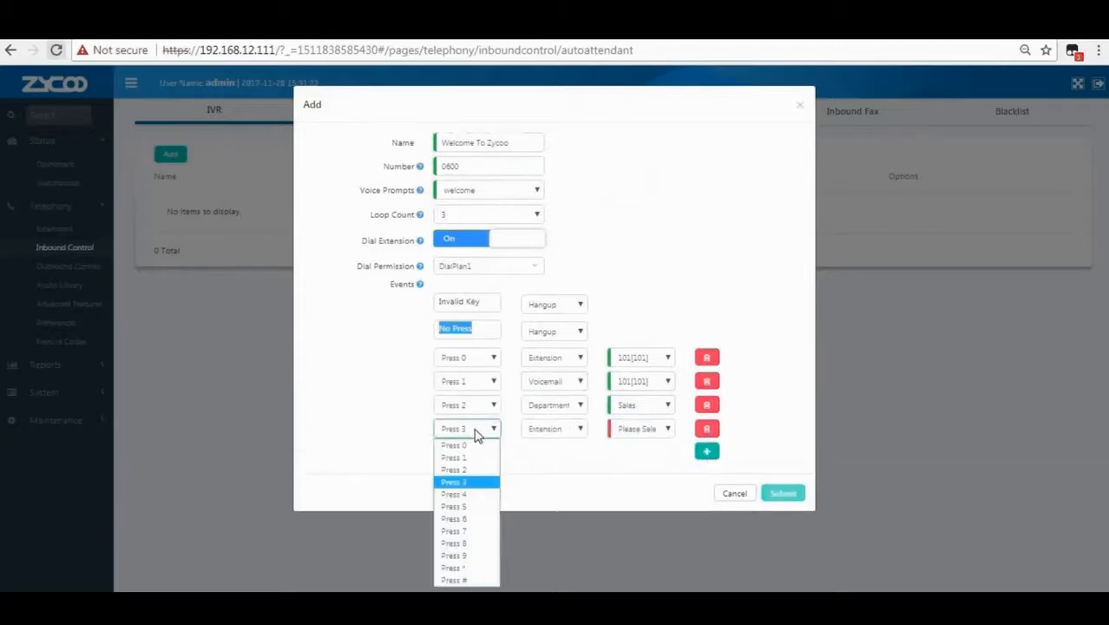
pyautogui.click(476, 494)
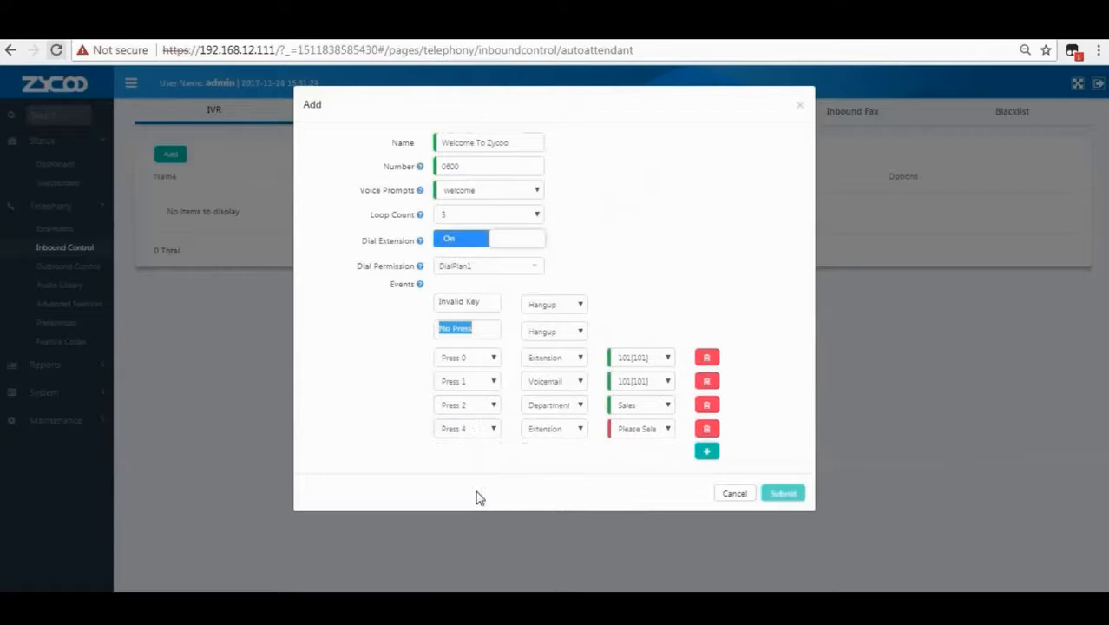
pyautogui.click(561, 431)
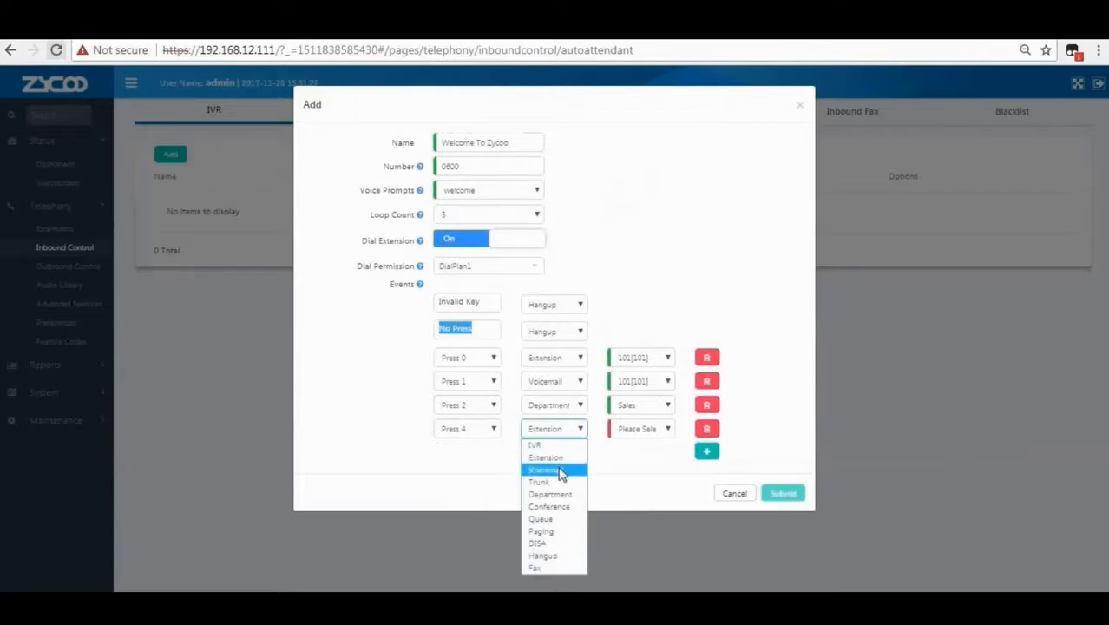
pyautogui.click(554, 495)
pyautogui.click(642, 431)
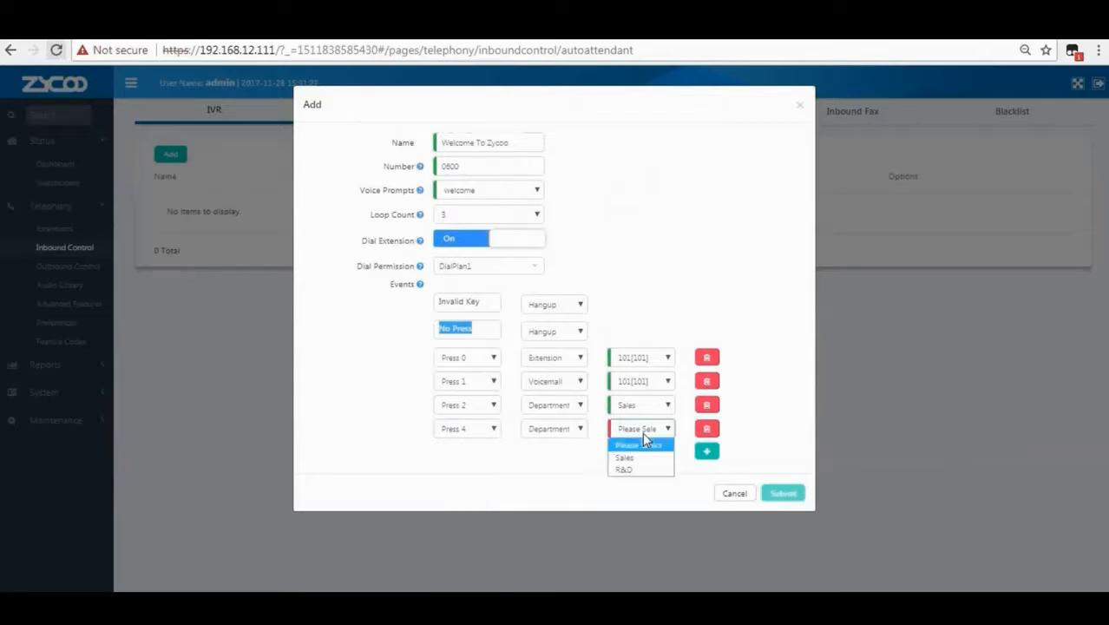
pyautogui.click(641, 468)
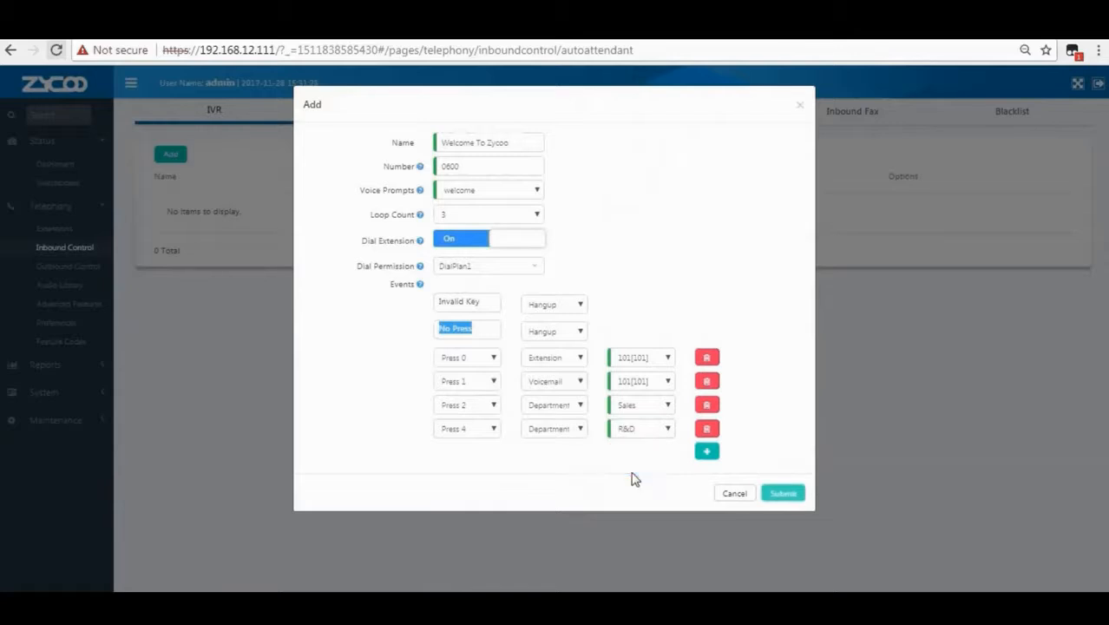
# Add a Press 5 event that sends callers to extension 110.
pyautogui.click(707, 451)
pyautogui.click(469, 454)
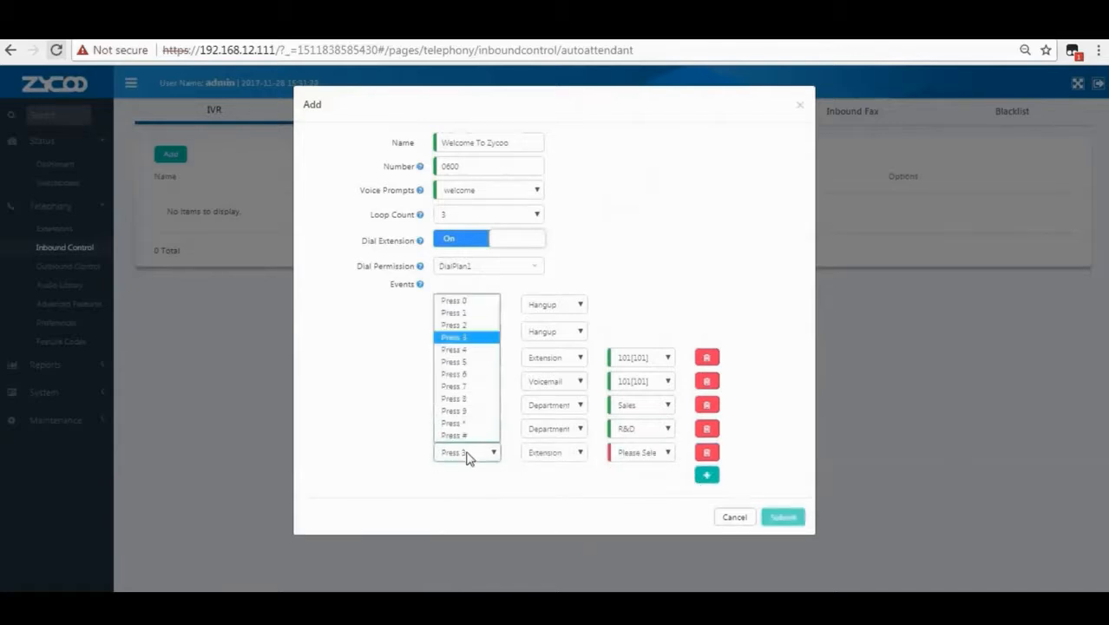
pyautogui.click(470, 351)
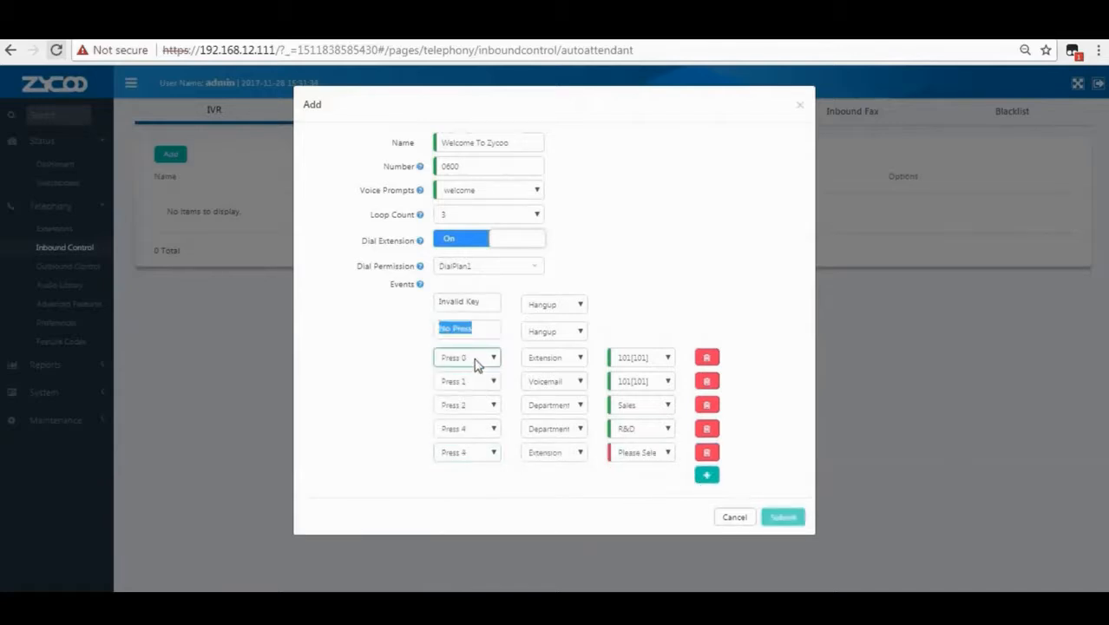
pyautogui.click(469, 451)
pyautogui.click(468, 357)
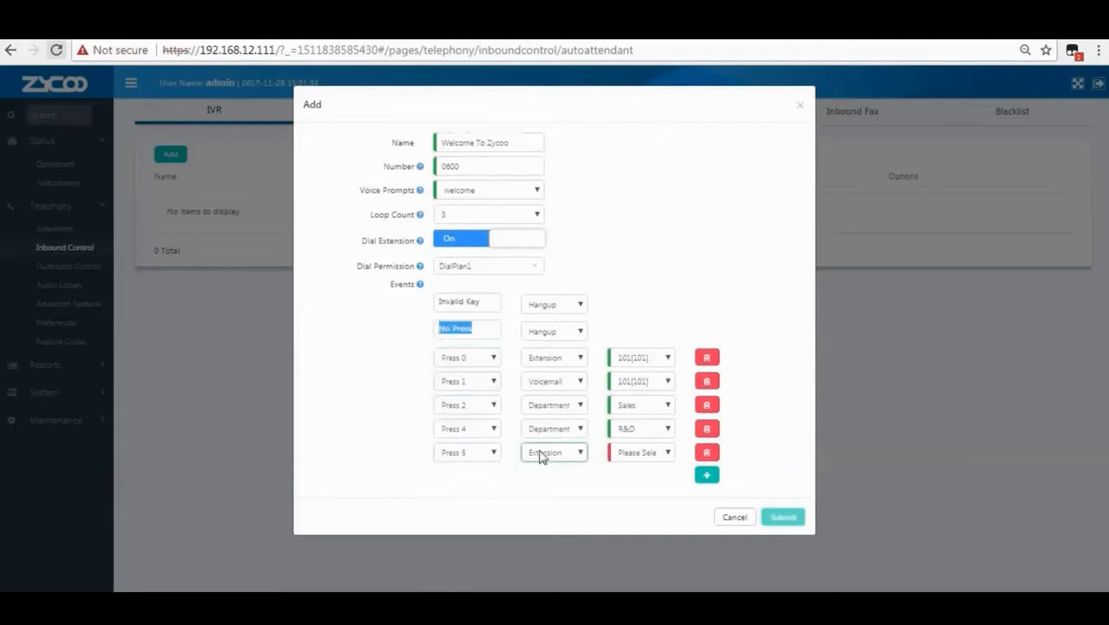
pyautogui.click(543, 454)
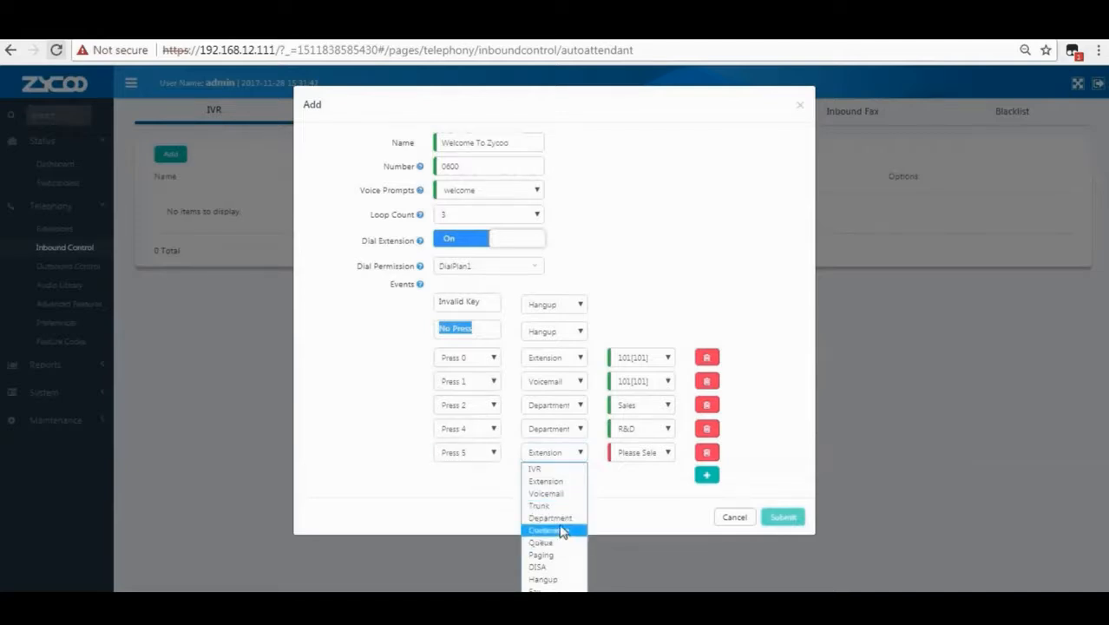
pyautogui.click(560, 482)
pyautogui.click(641, 452)
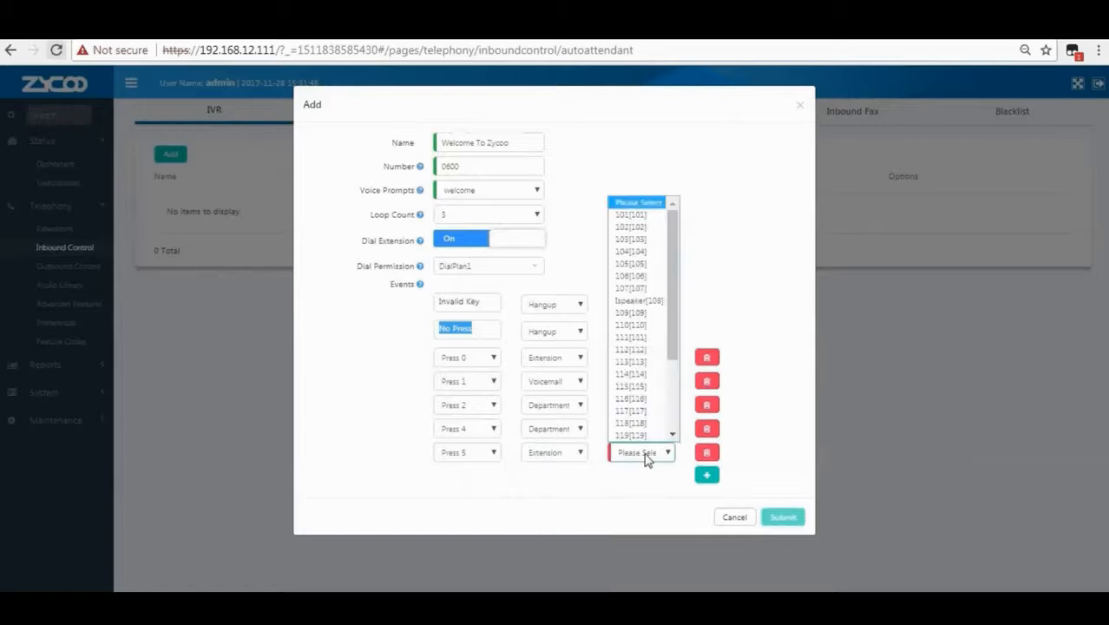
pyautogui.click(634, 326)
# Add a Press # event that hangs up, then submit the Welcome To Zycoo IVR.
pyautogui.click(705, 477)
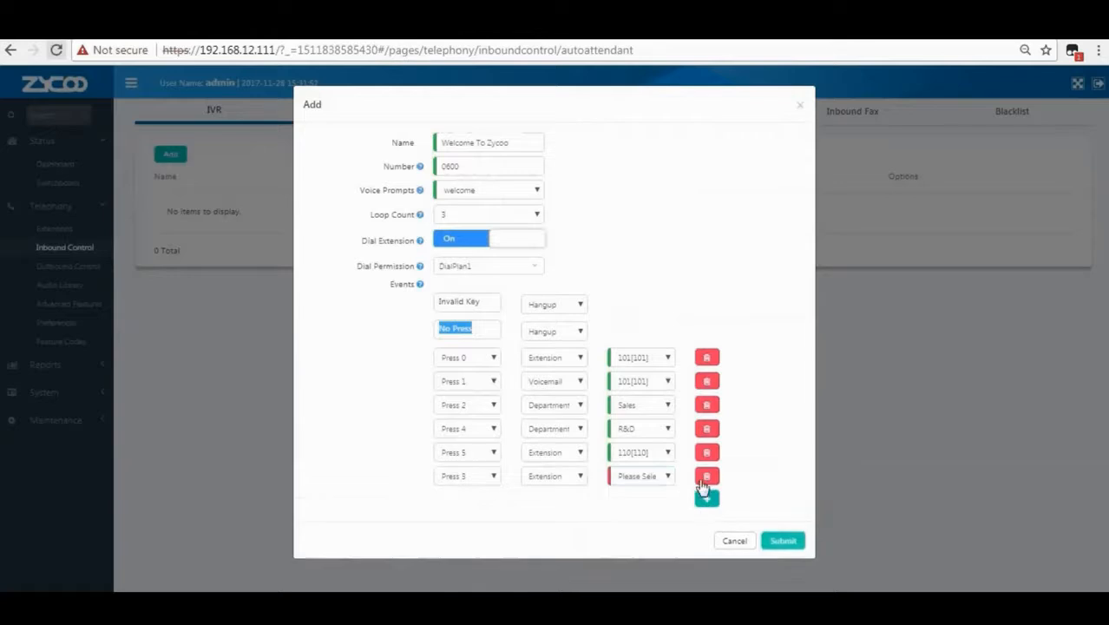
pyautogui.click(487, 478)
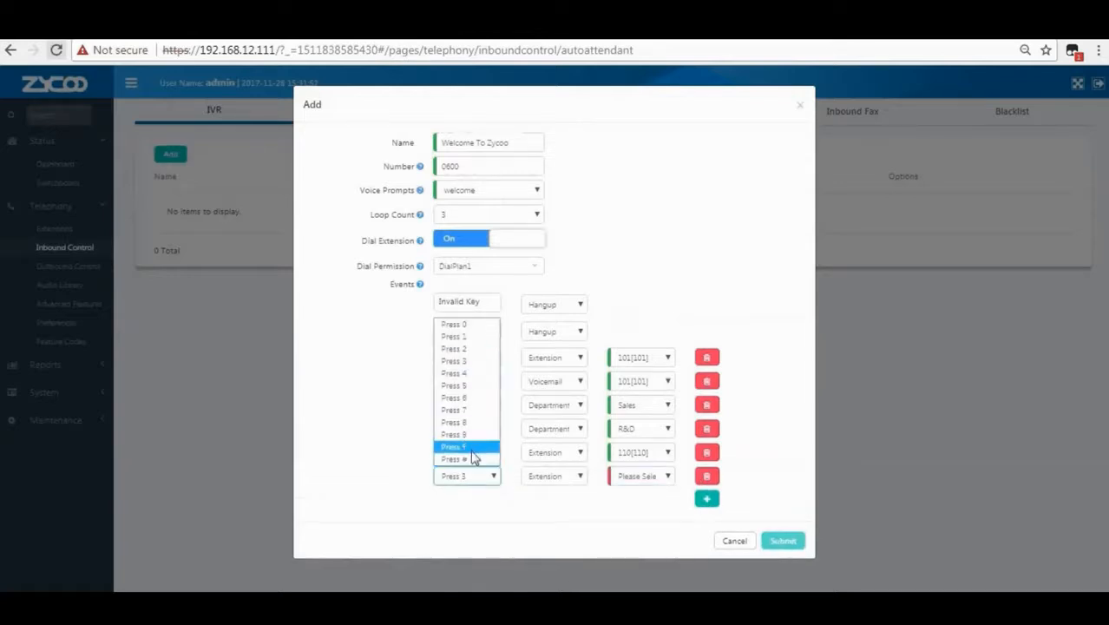
pyautogui.click(470, 459)
pyautogui.click(549, 477)
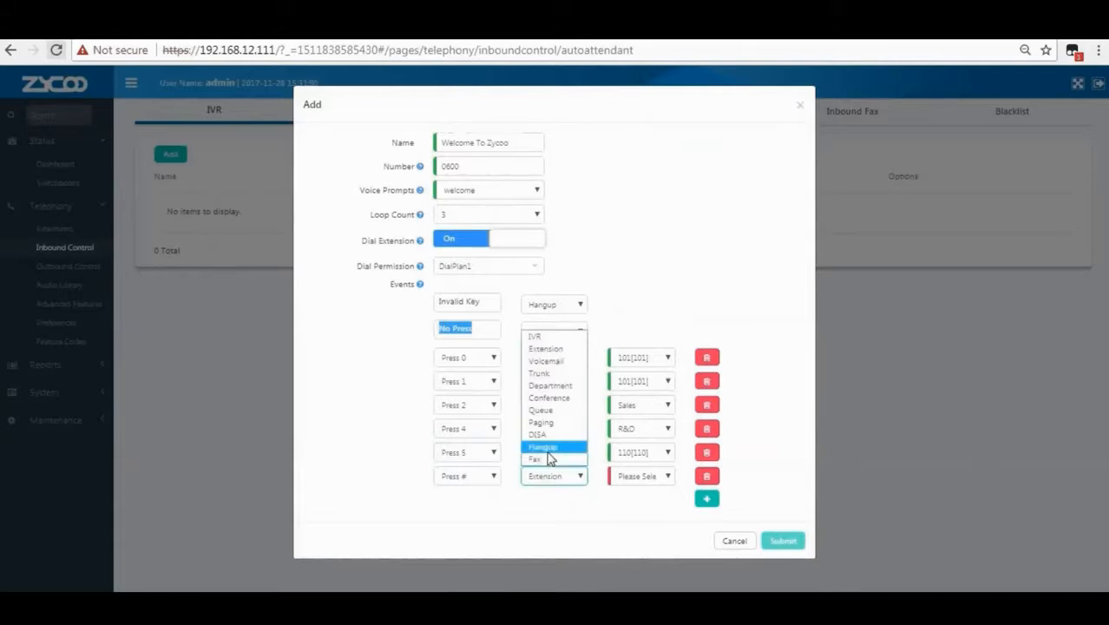
pyautogui.click(545, 447)
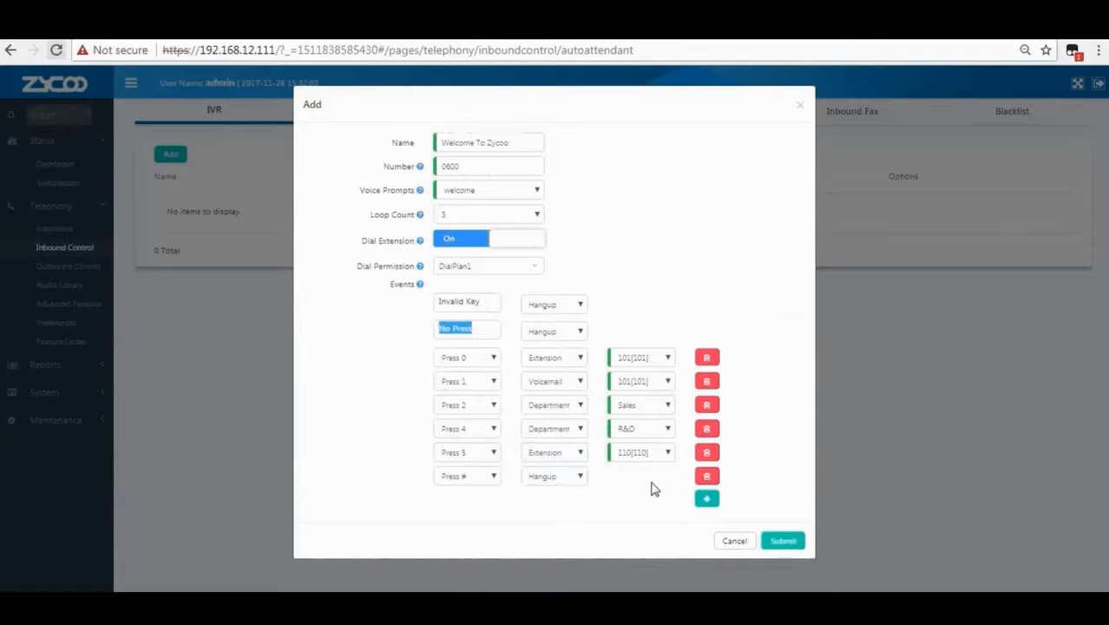
pyautogui.click(785, 541)
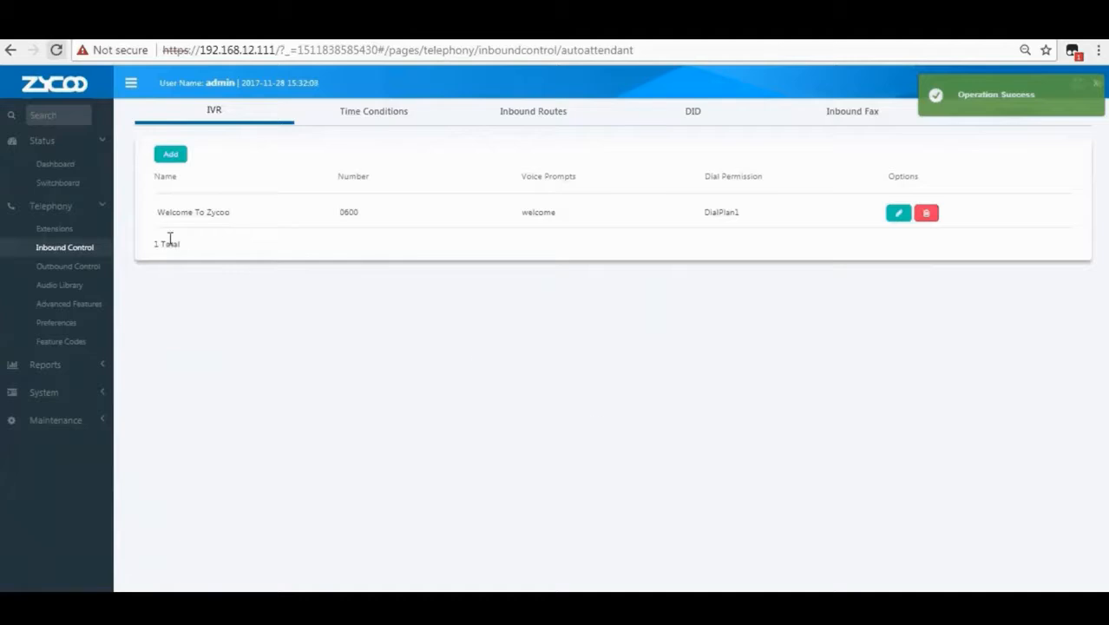
# Switch to Time Conditions and start a new entry in the Holidays list.
pyautogui.moveTo(159, 217); pyautogui.dragTo(233, 225)
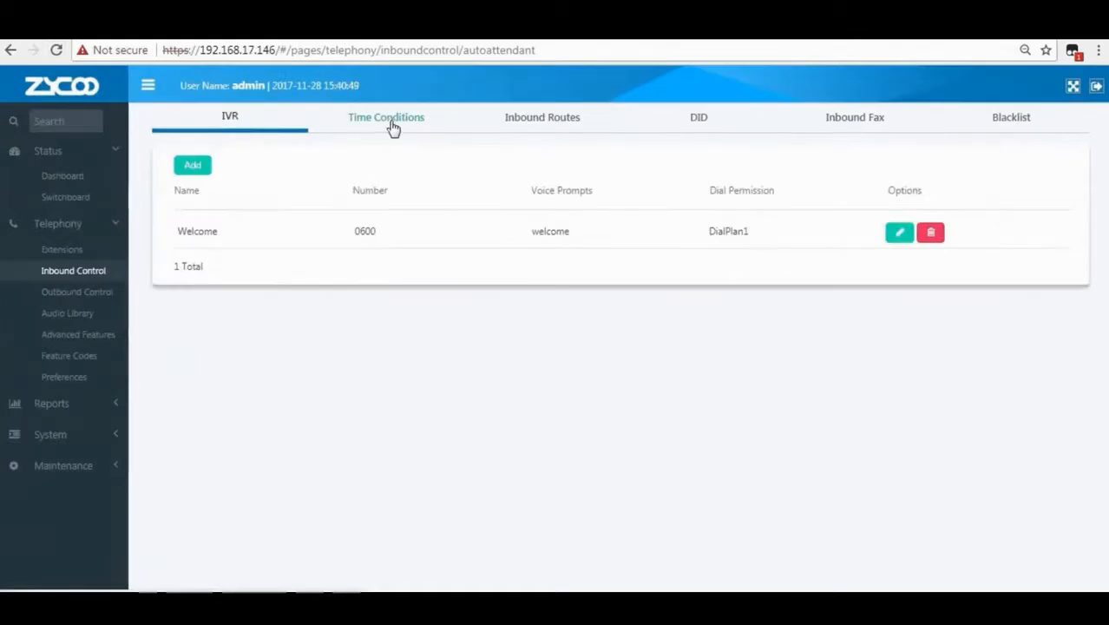
pyautogui.click(393, 128)
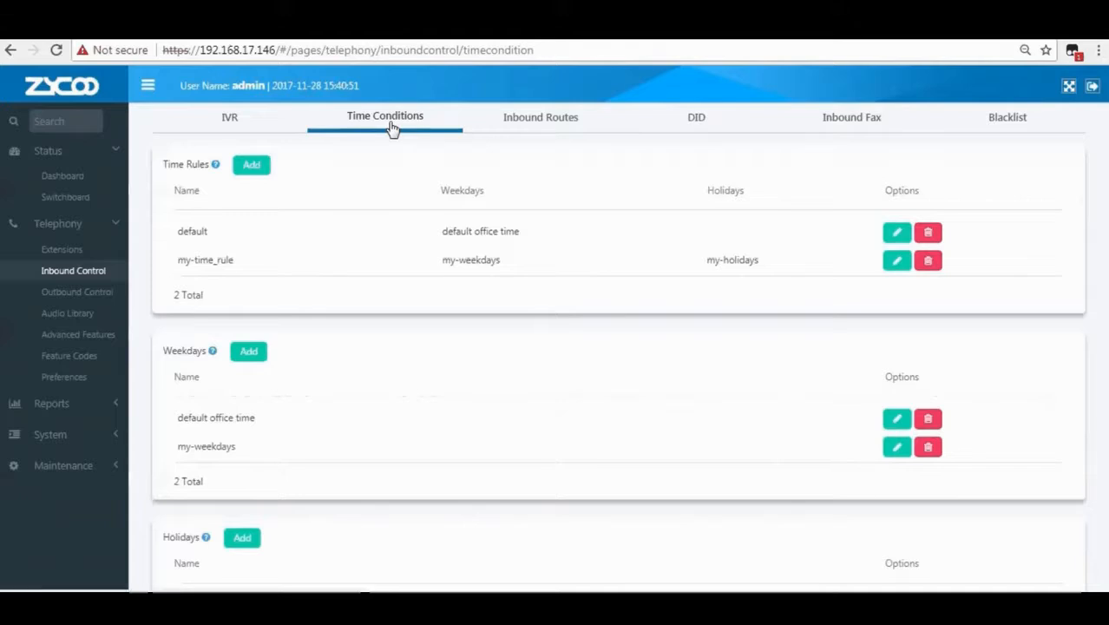
pyautogui.scroll(-2, 393, 451)
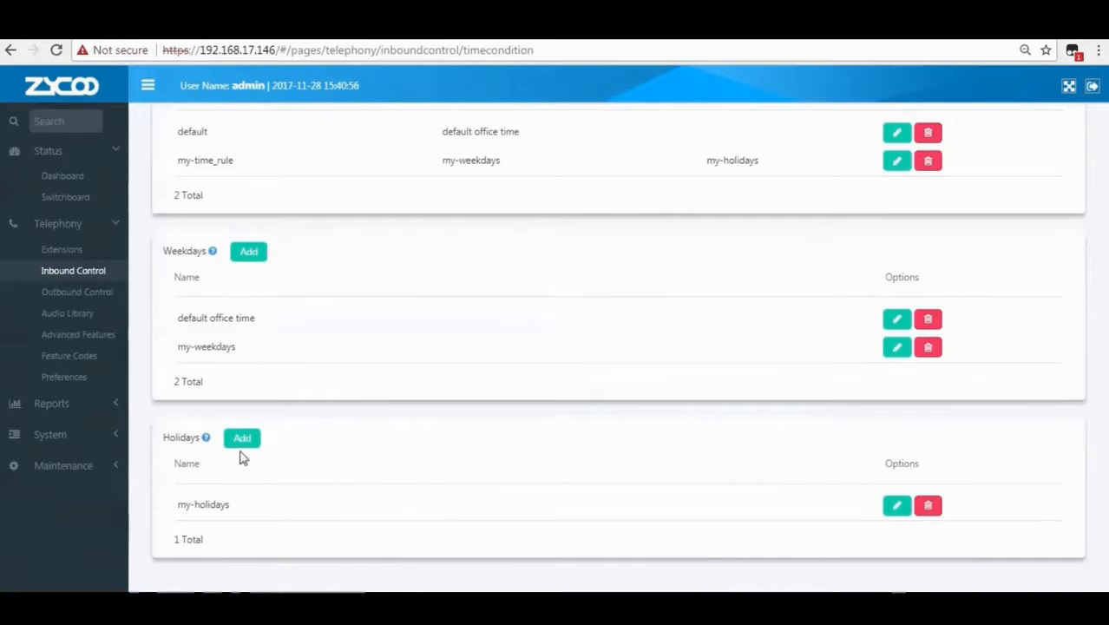
pyautogui.moveTo(206, 443)
pyautogui.click(247, 443)
pyautogui.click(439, 200)
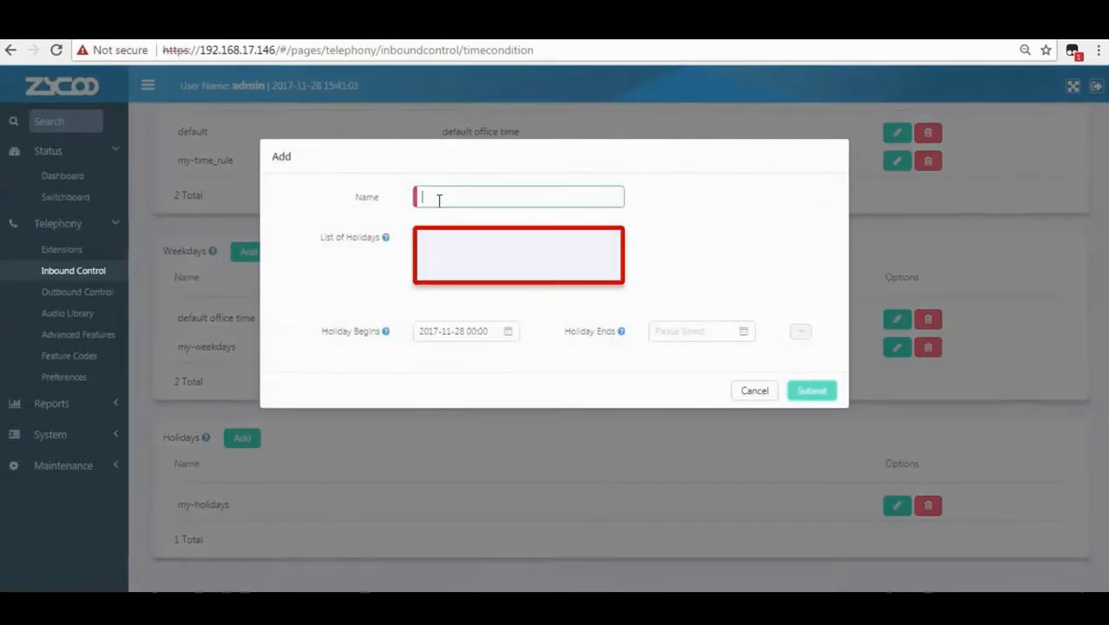
pyautogui.write('New Year Holidays')
pyautogui.moveTo(387, 243)
pyautogui.moveTo(385, 338)
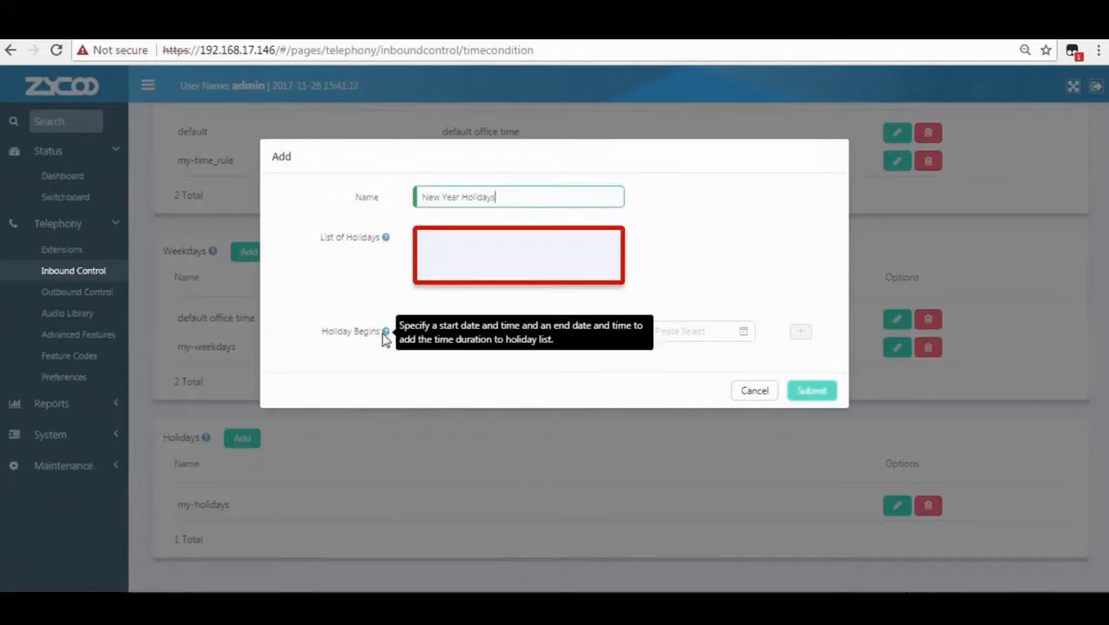
pyautogui.click(461, 330)
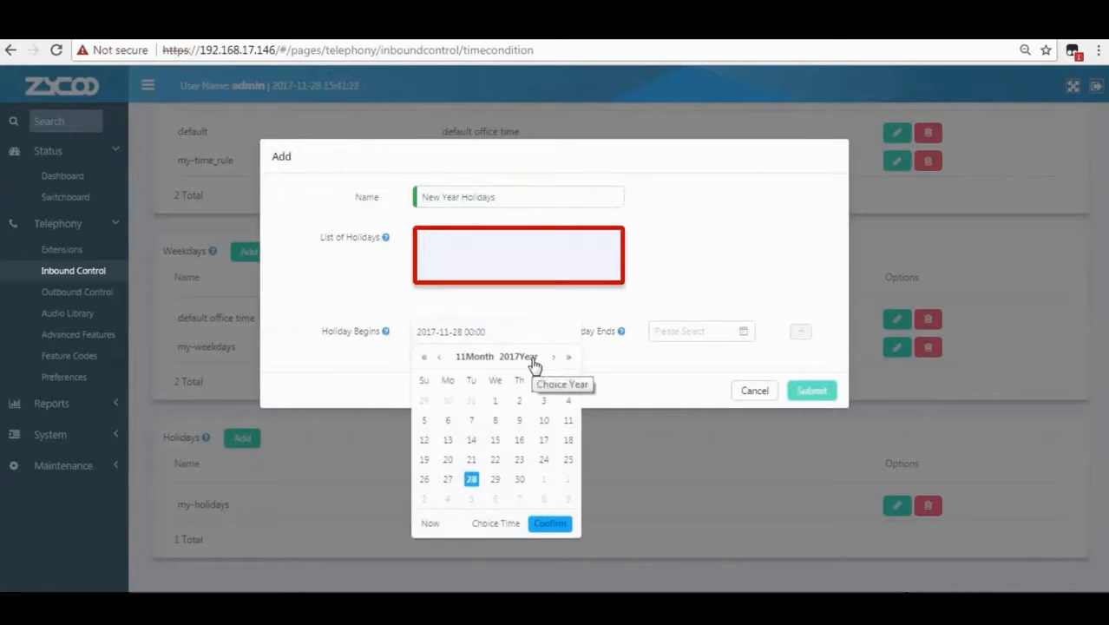
pyautogui.click(476, 358)
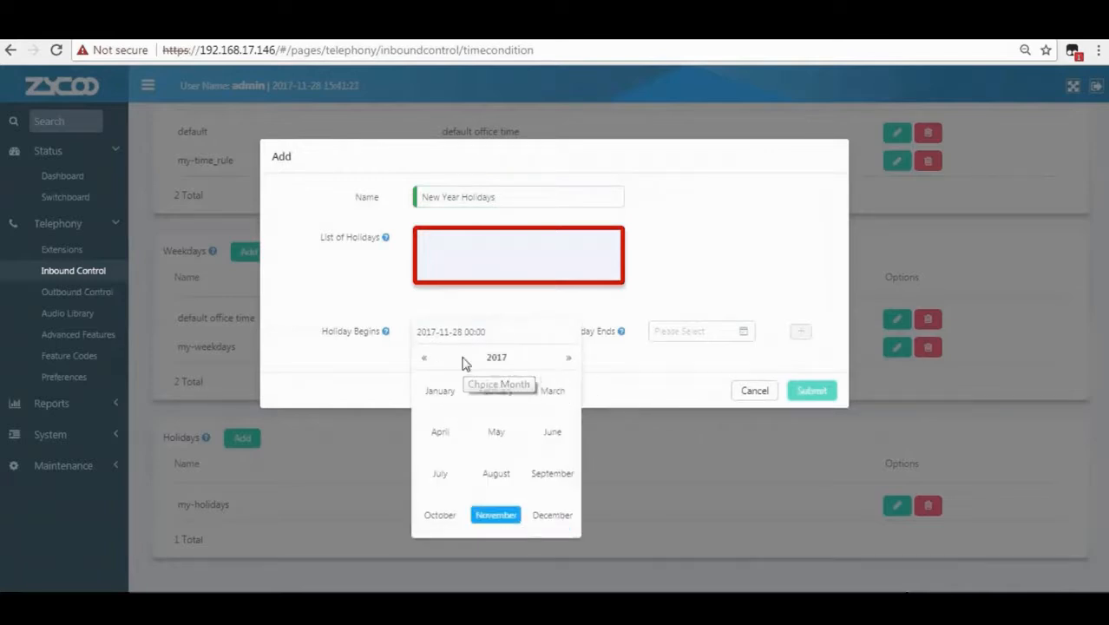
pyautogui.click(553, 515)
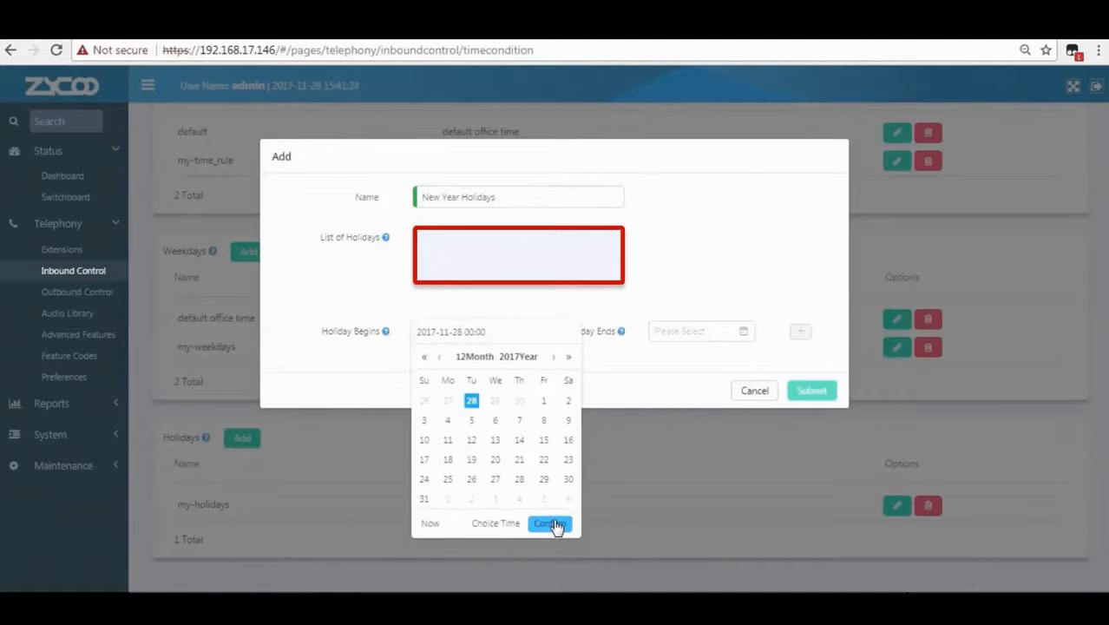
pyautogui.click(424, 482)
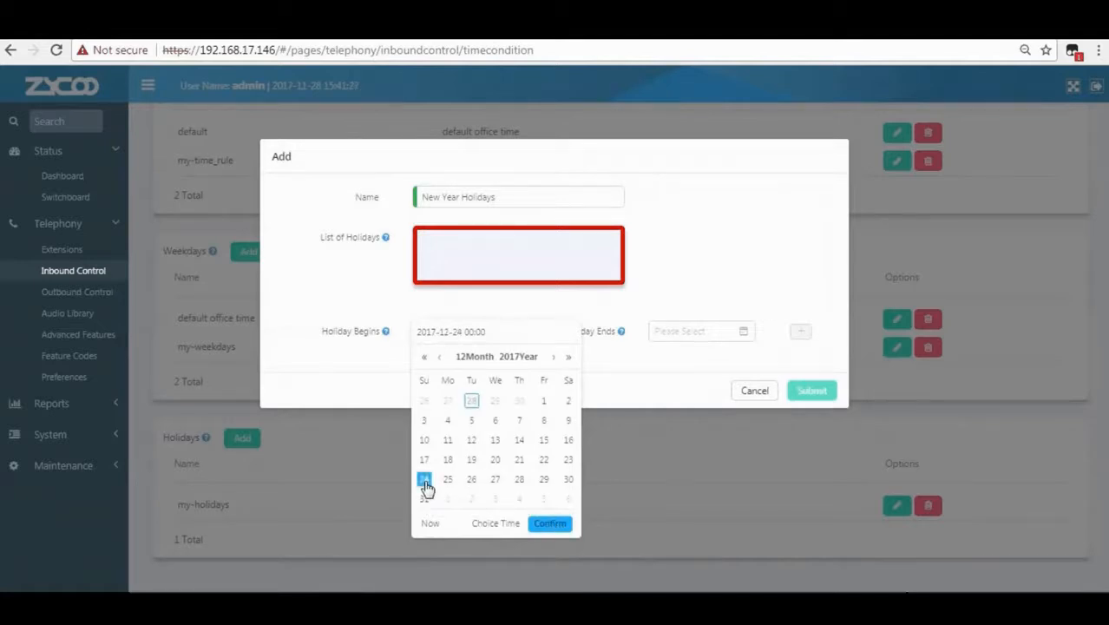
pyautogui.click(497, 524)
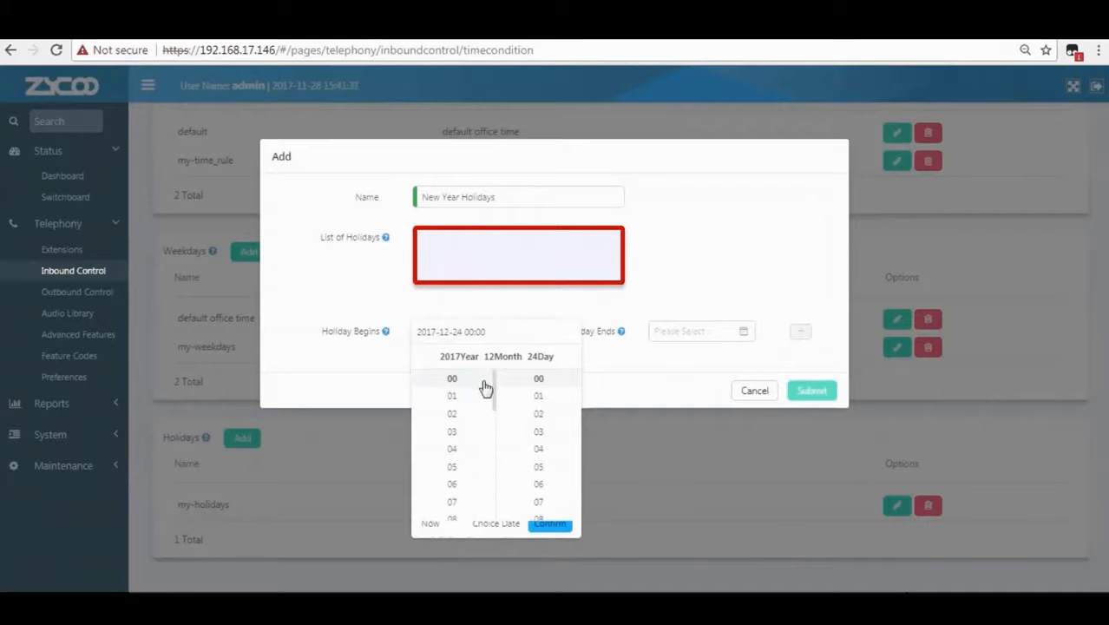
pyautogui.tripleClick(545, 526)
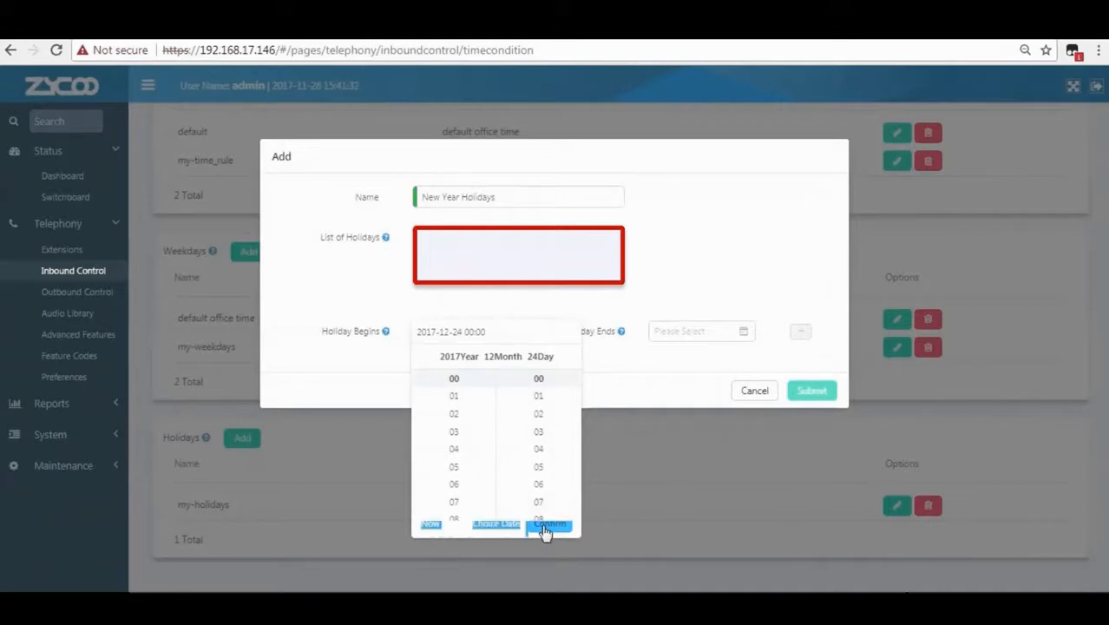
pyautogui.click(546, 526)
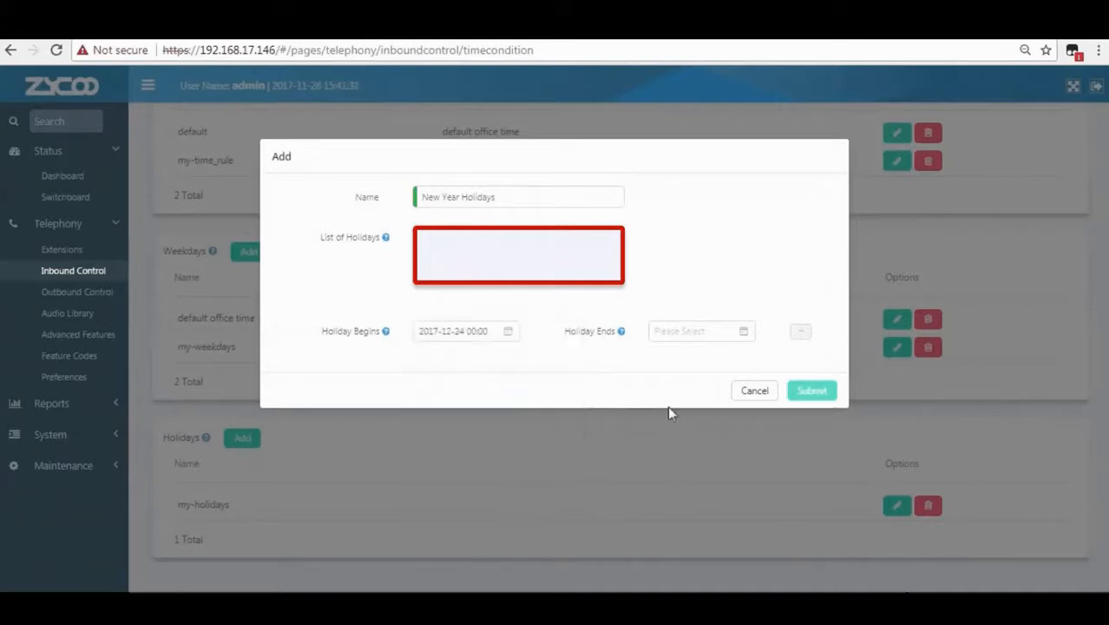
pyautogui.click(745, 332)
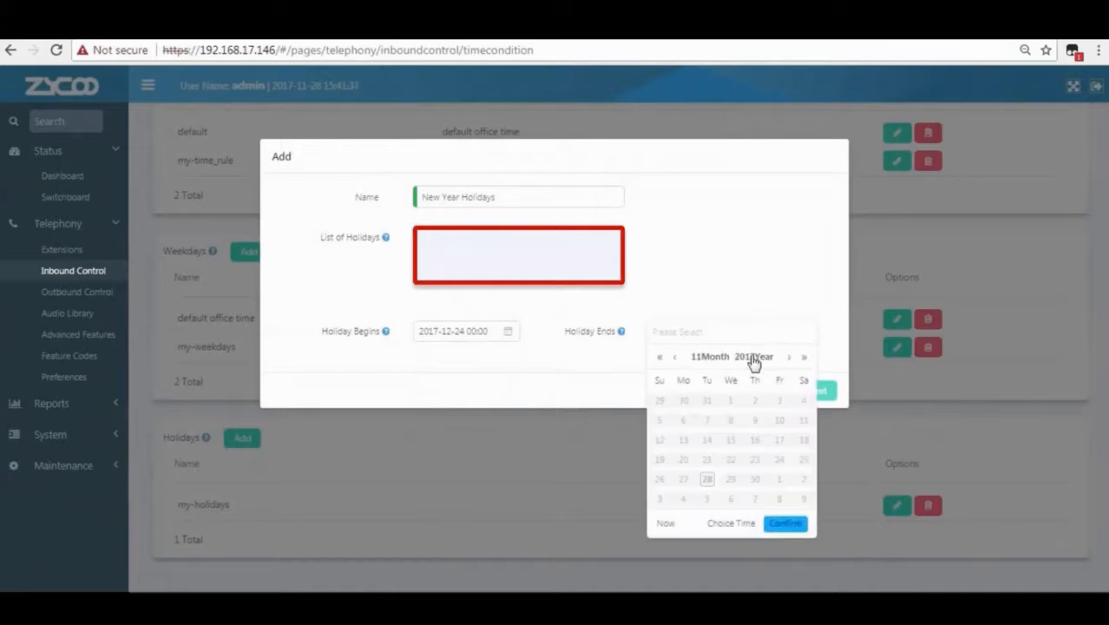
pyautogui.click(754, 358)
pyautogui.click(676, 514)
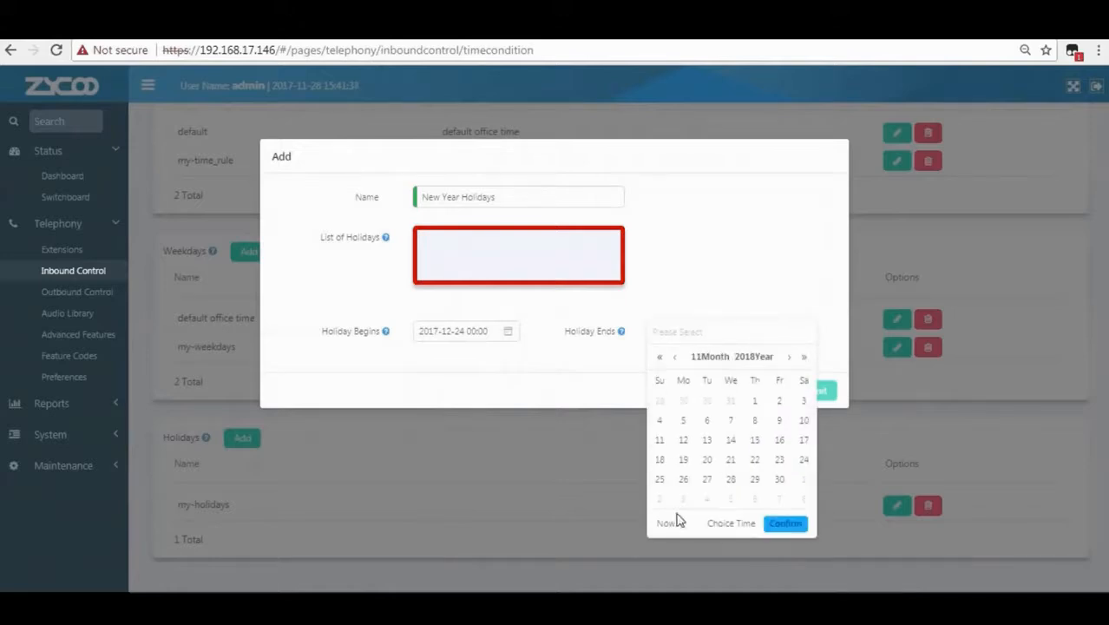
pyautogui.click(722, 358)
pyautogui.click(673, 391)
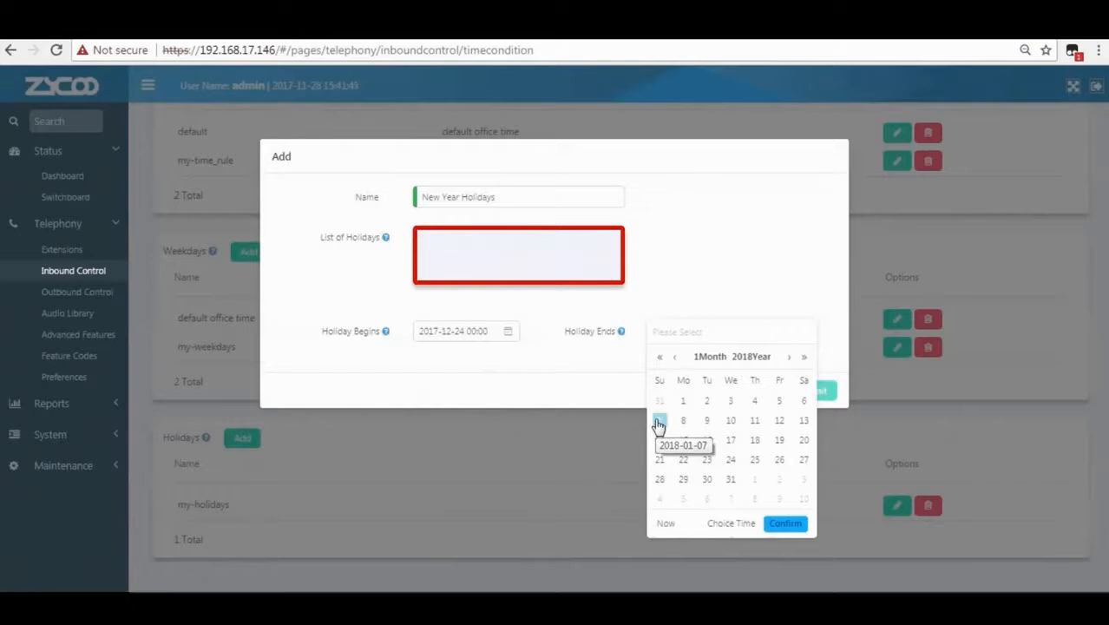
pyautogui.click(658, 422)
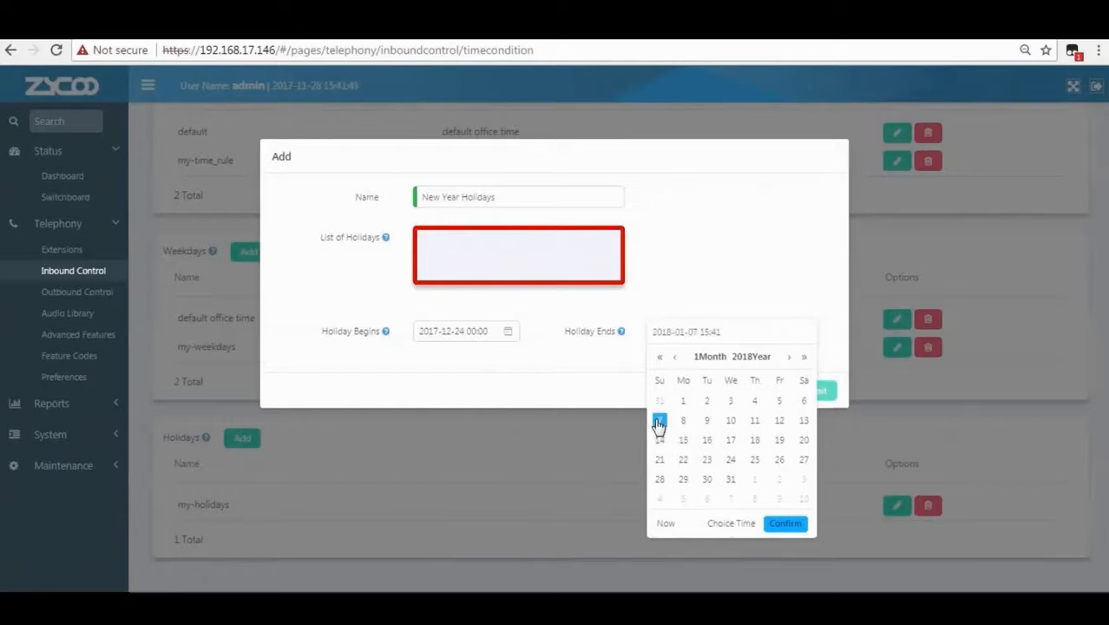
pyautogui.click(731, 523)
pyautogui.scroll(5, 711, 402)
pyautogui.click(720, 387)
pyautogui.scroll(10, 771, 390)
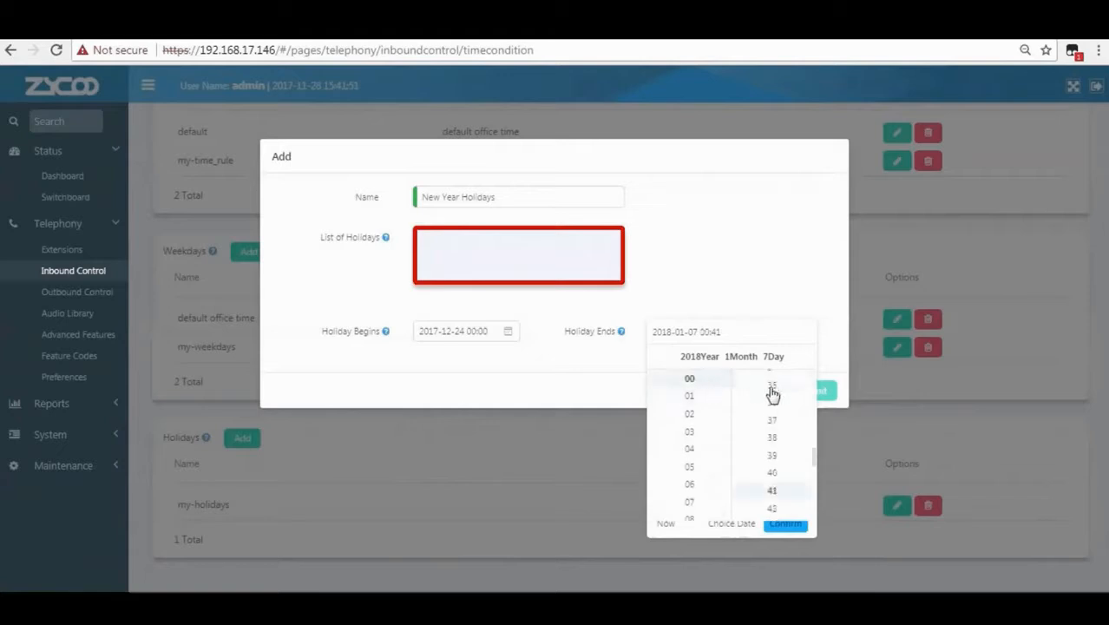
pyautogui.click(788, 526)
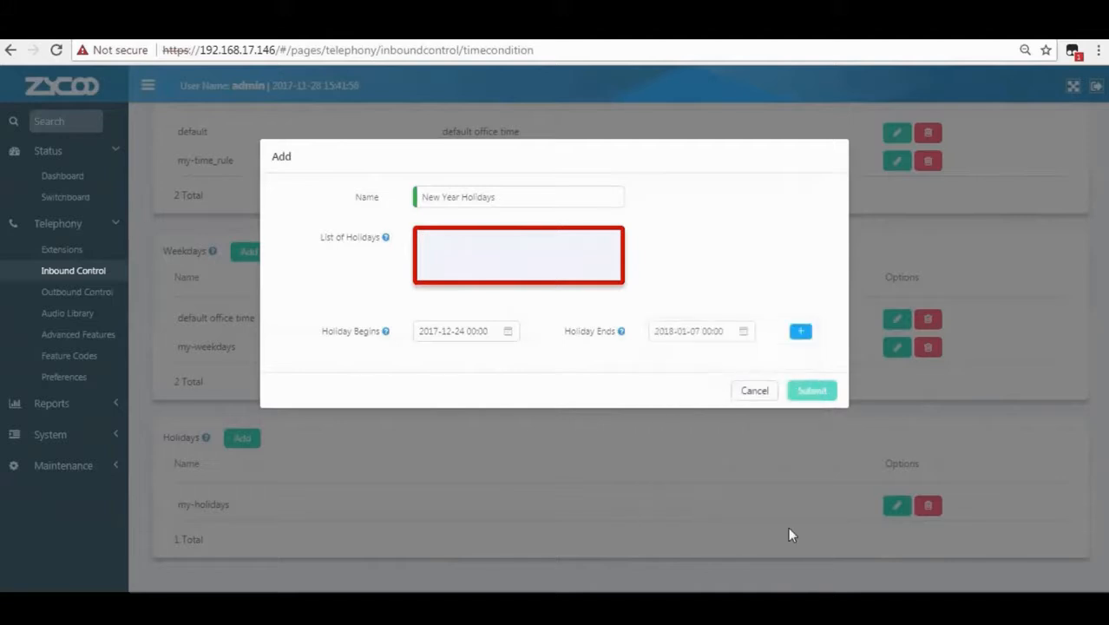
pyautogui.click(801, 332)
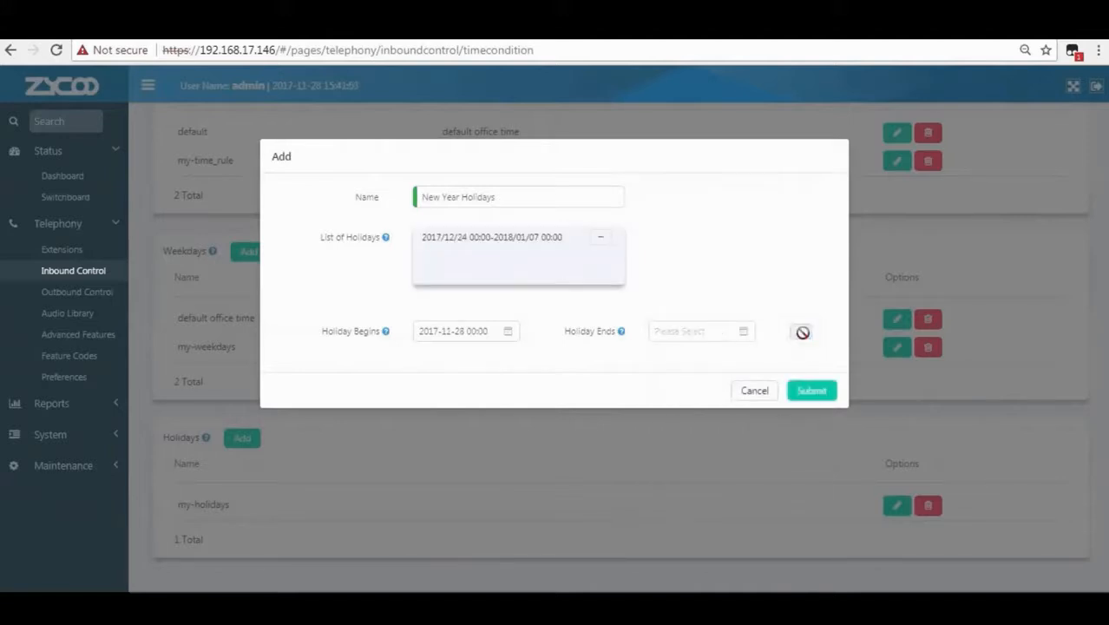
pyautogui.click(816, 392)
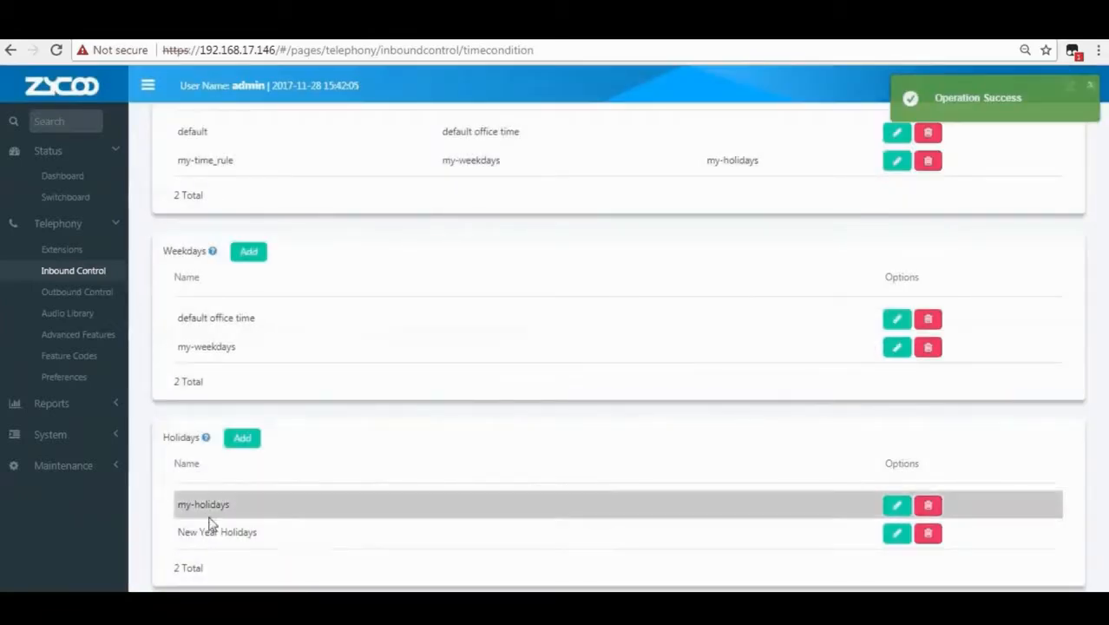
# Start a weekday schedule named 'Office Working Time' with Monday 09:00–18:00.
pyautogui.moveTo(184, 532); pyautogui.dragTo(257, 533)
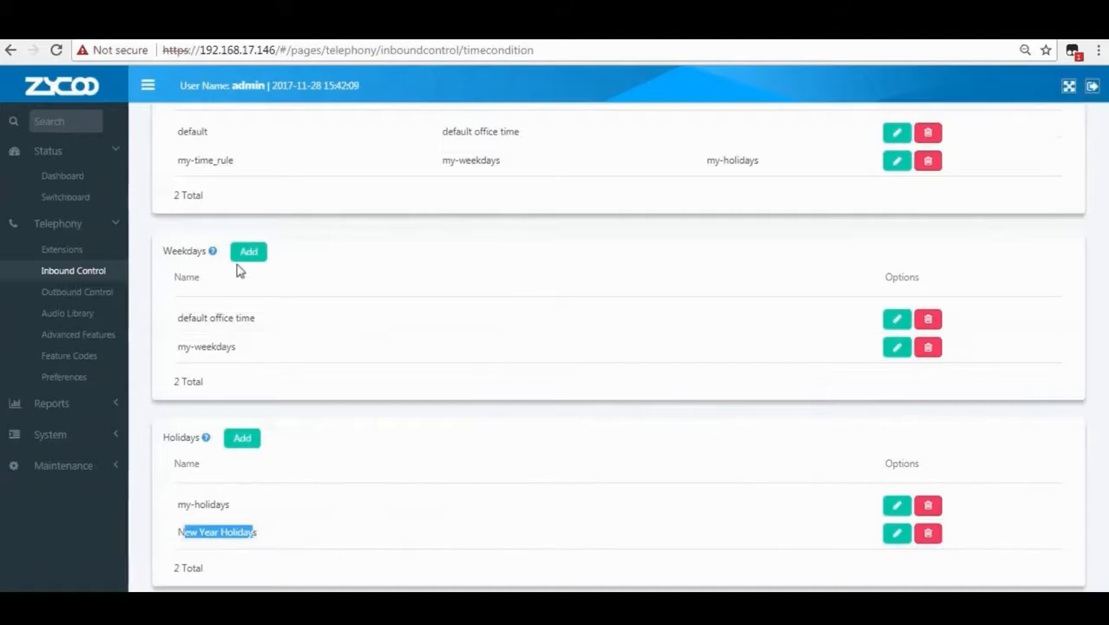
pyautogui.moveTo(212, 256)
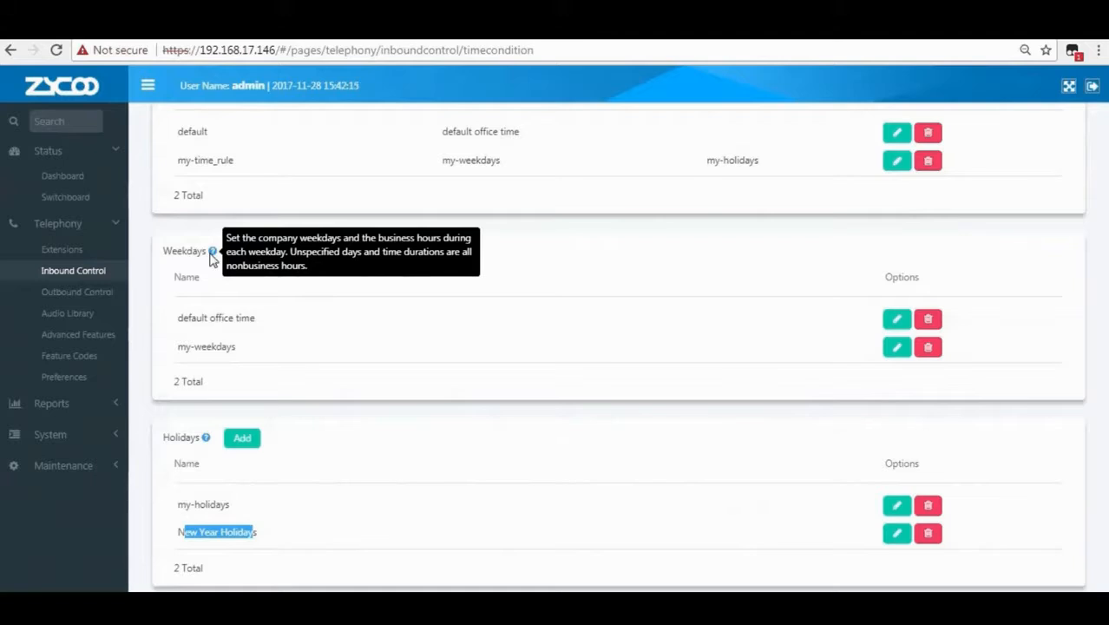
pyautogui.click(245, 256)
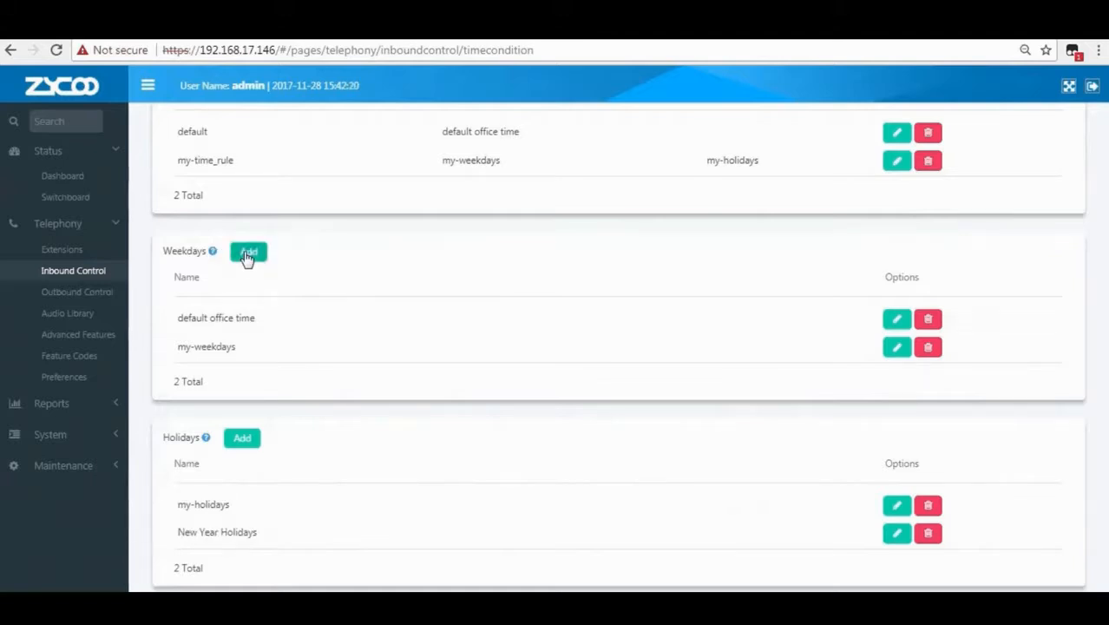
pyautogui.click(353, 198)
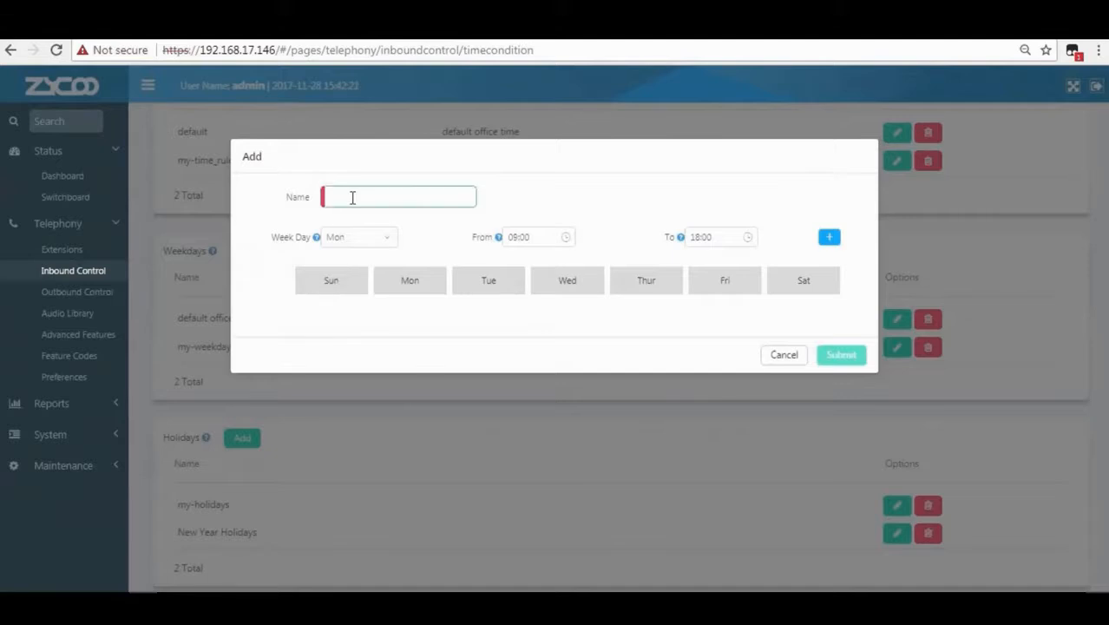
pyautogui.write('Office Working Time')
pyautogui.click(371, 240)
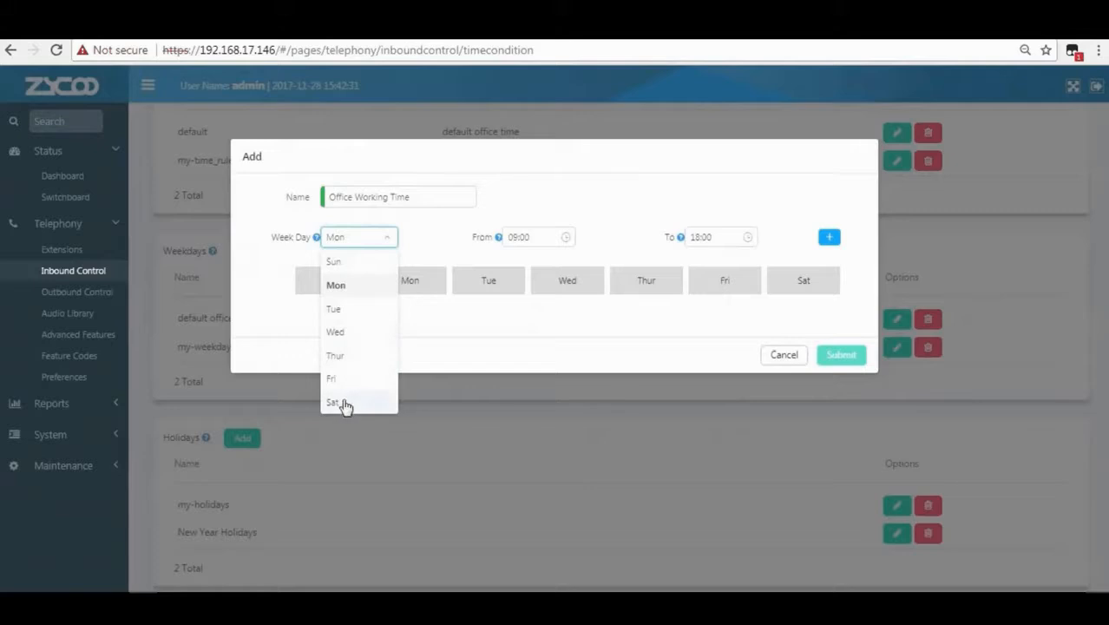
pyautogui.click(339, 289)
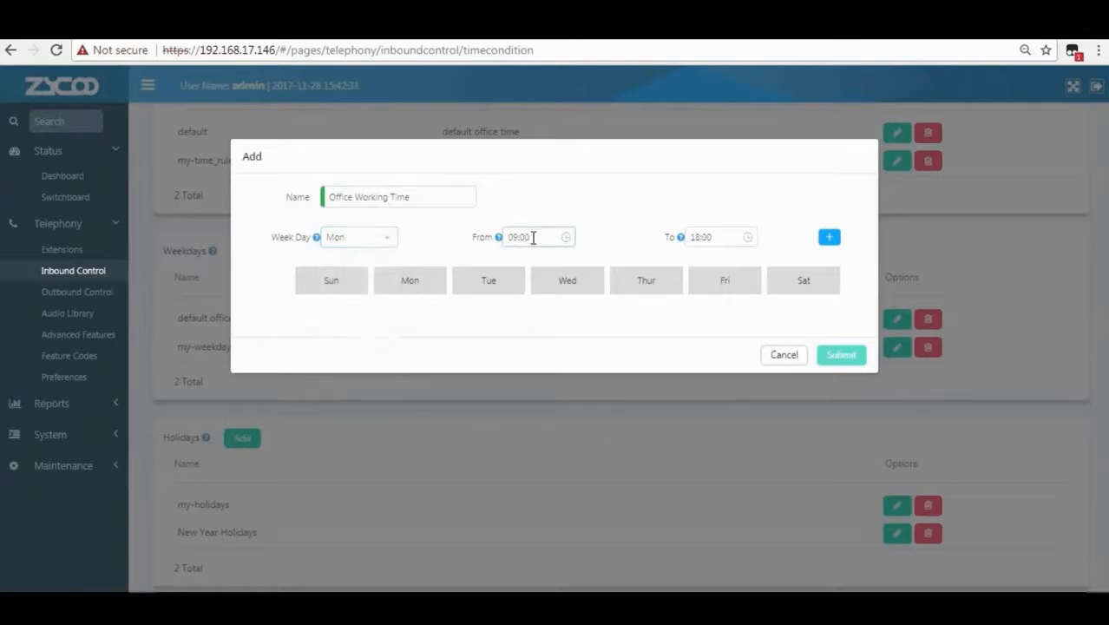
pyautogui.click(565, 237)
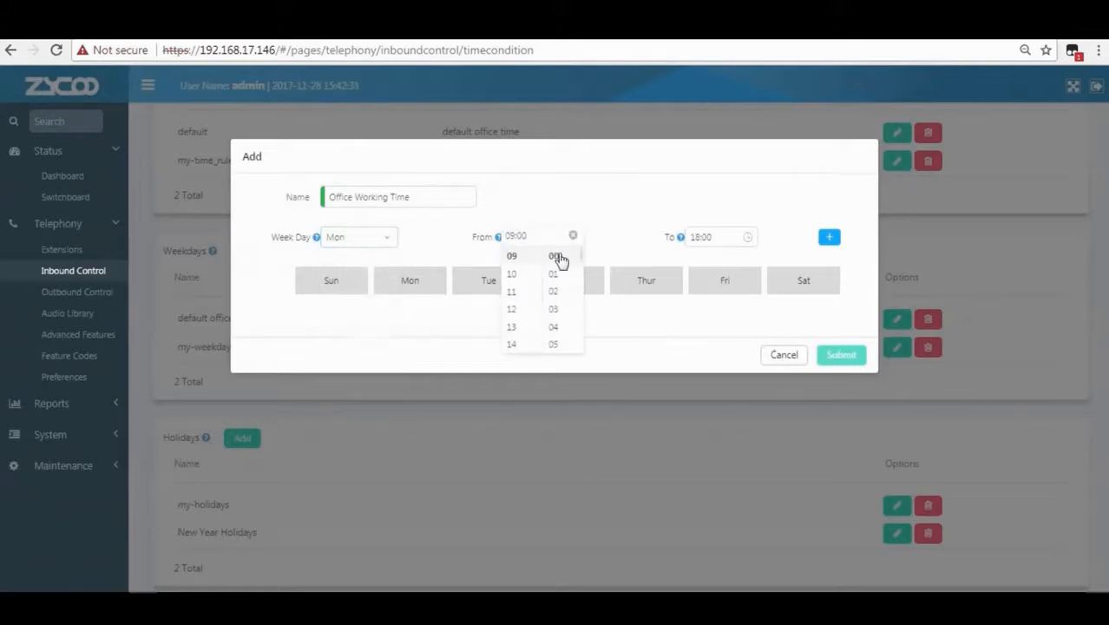
pyautogui.click(627, 247)
pyautogui.click(723, 236)
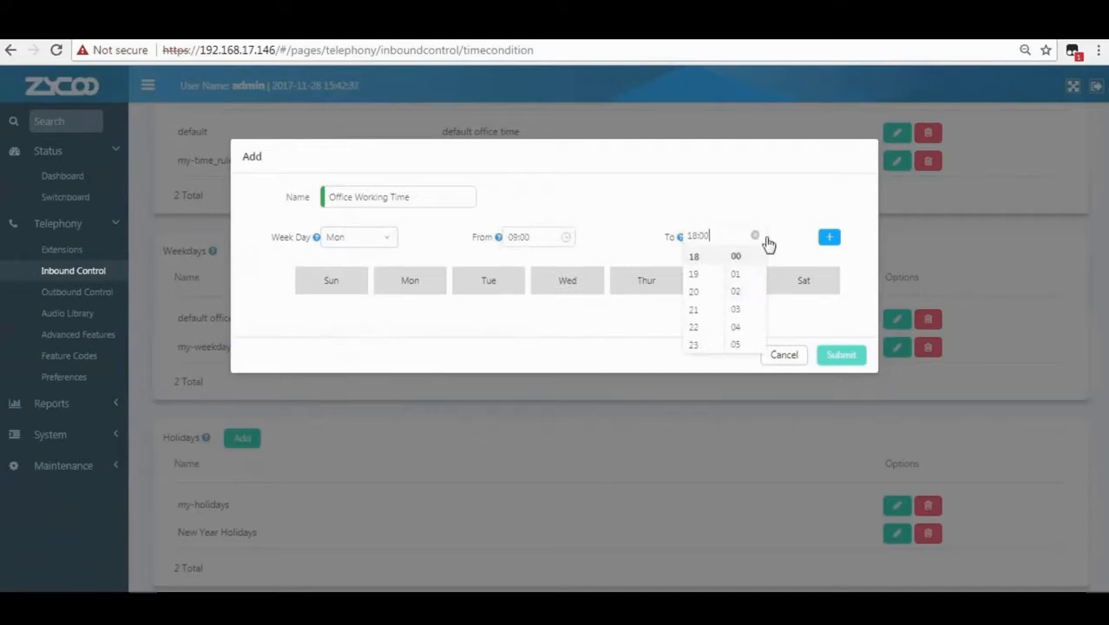
pyautogui.click(833, 240)
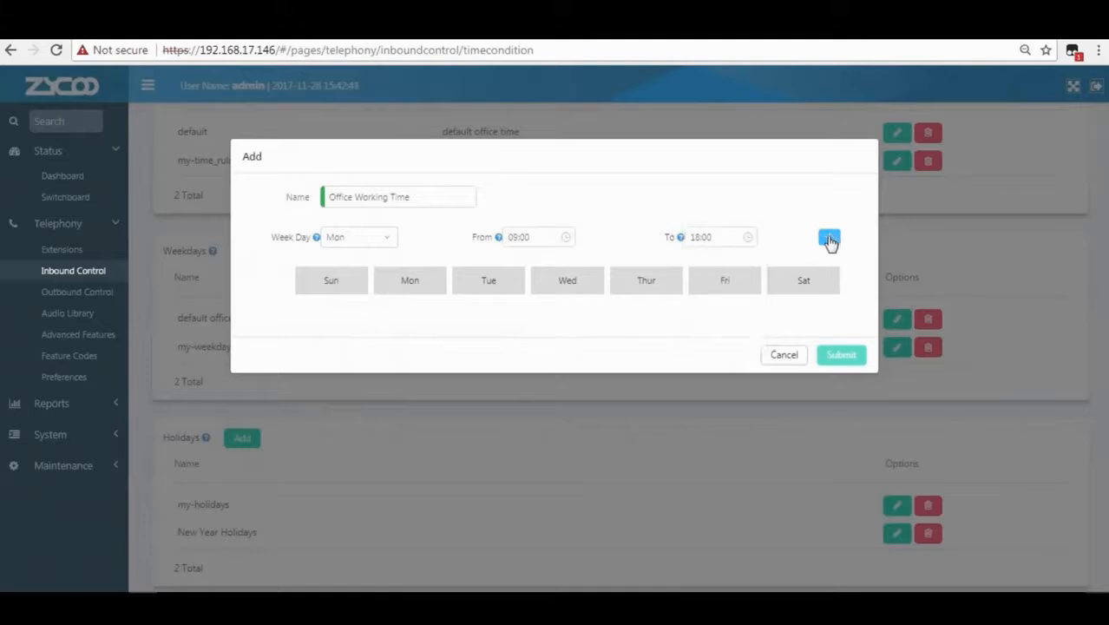
pyautogui.click(828, 241)
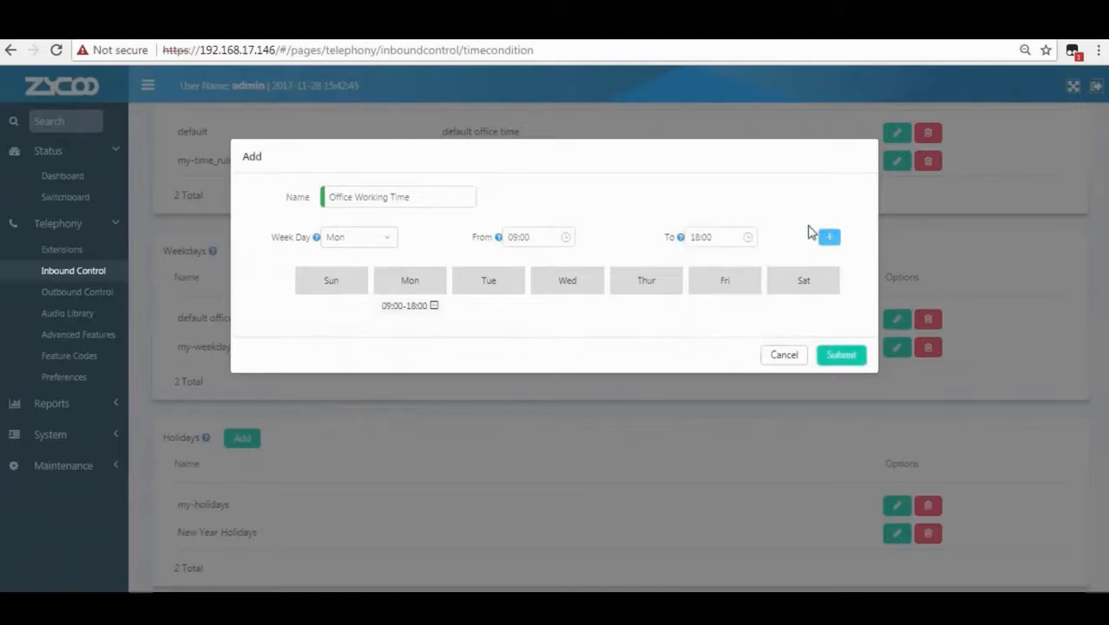
# Add 09:00–18:00 hours for Tuesday through Friday and save the schedule.
pyautogui.click(370, 242)
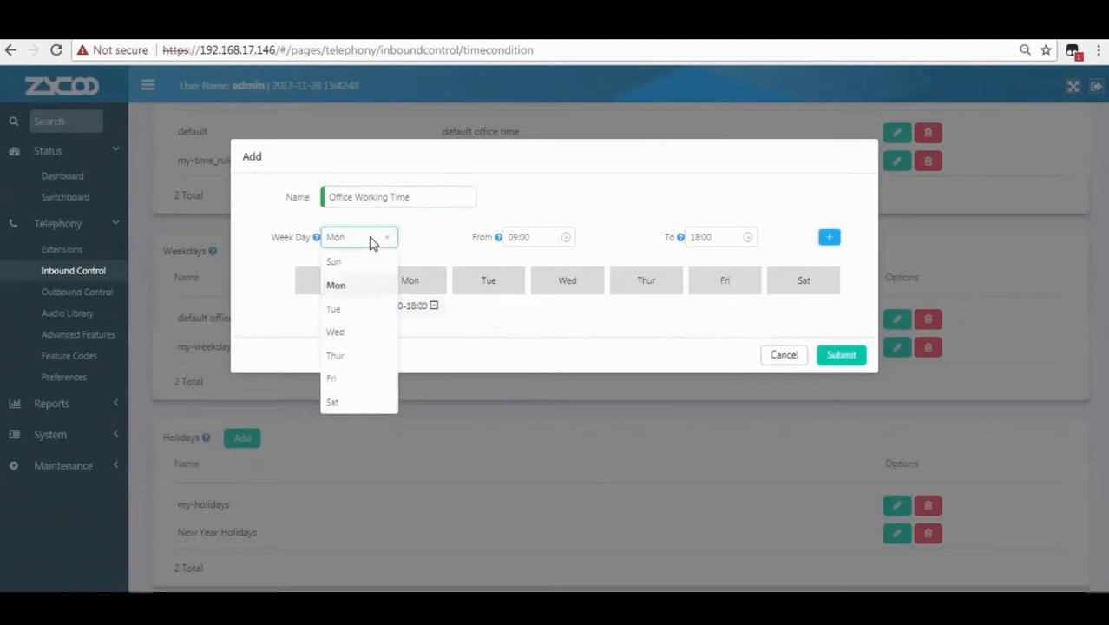
pyautogui.click(353, 311)
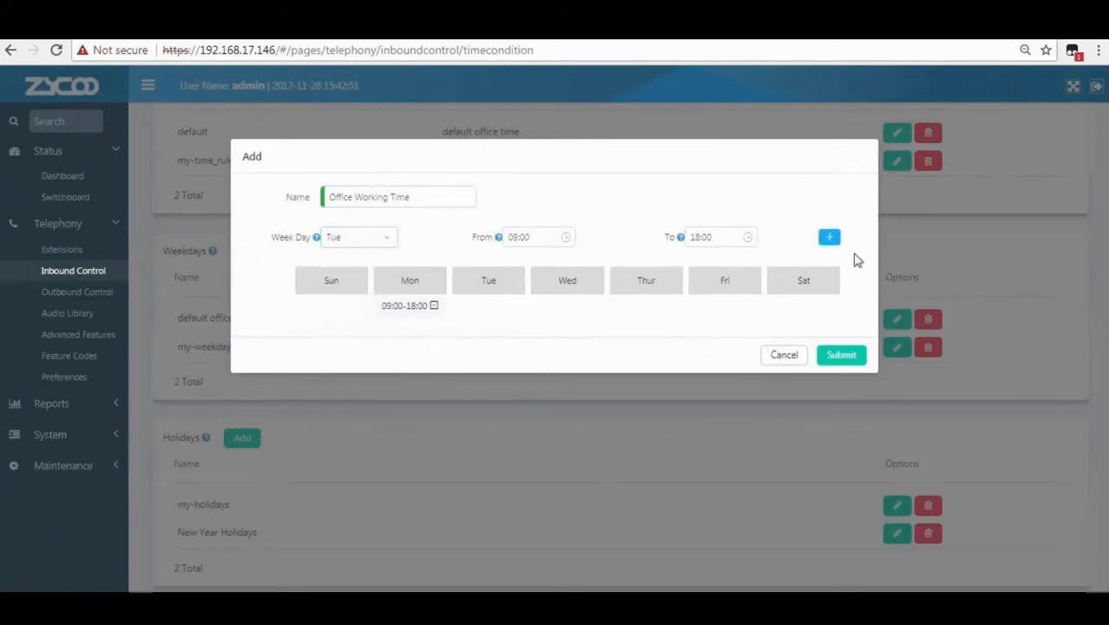
pyautogui.click(833, 242)
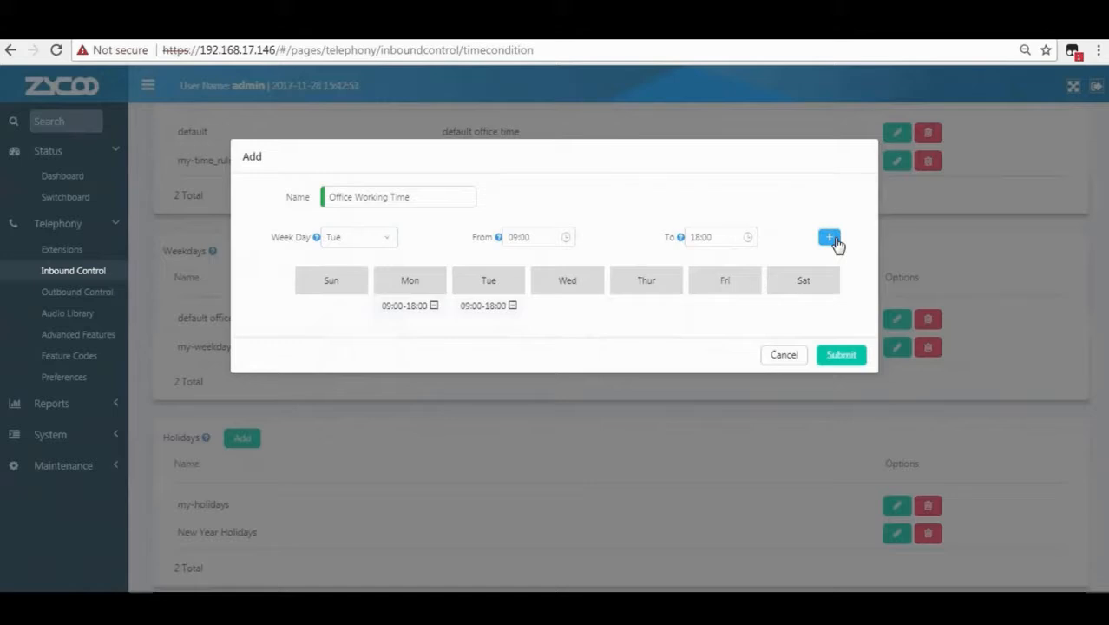
pyautogui.click(354, 242)
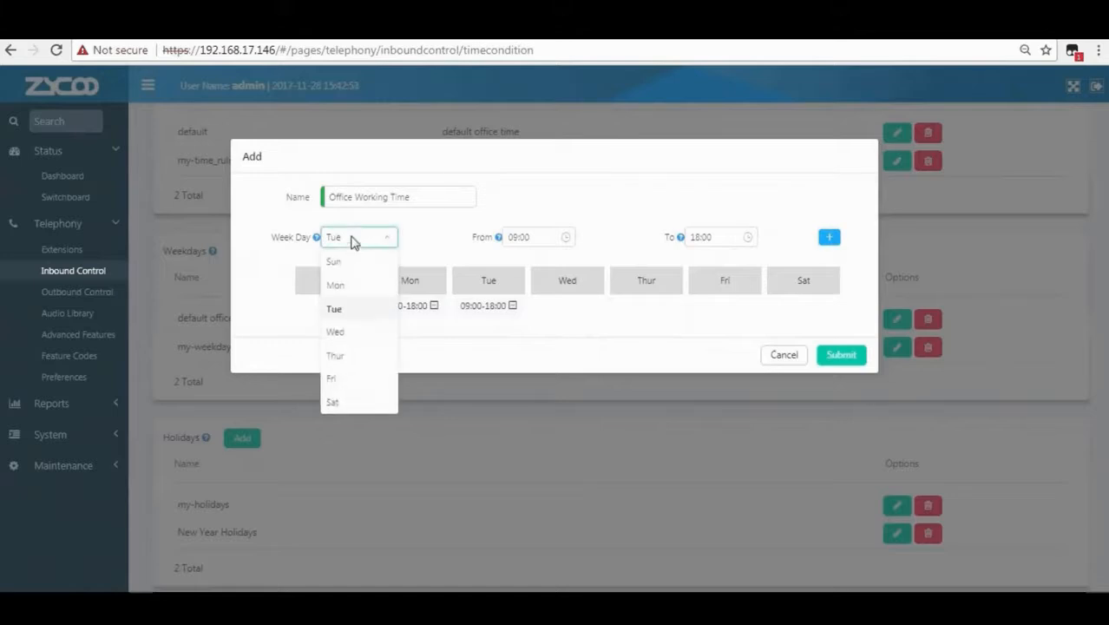
pyautogui.click(355, 335)
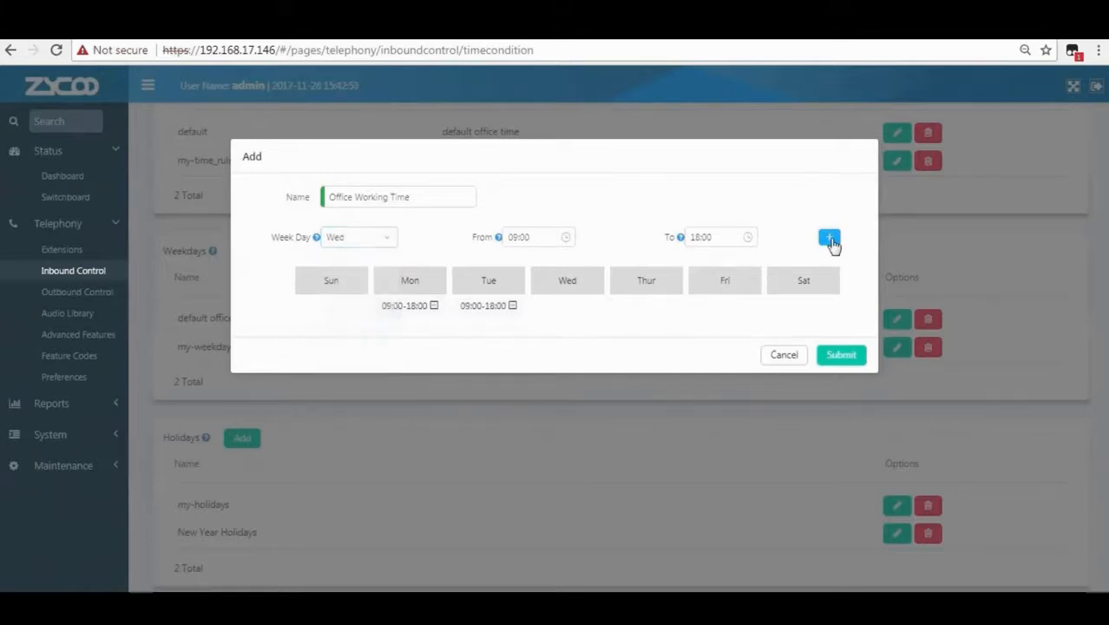
pyautogui.click(831, 243)
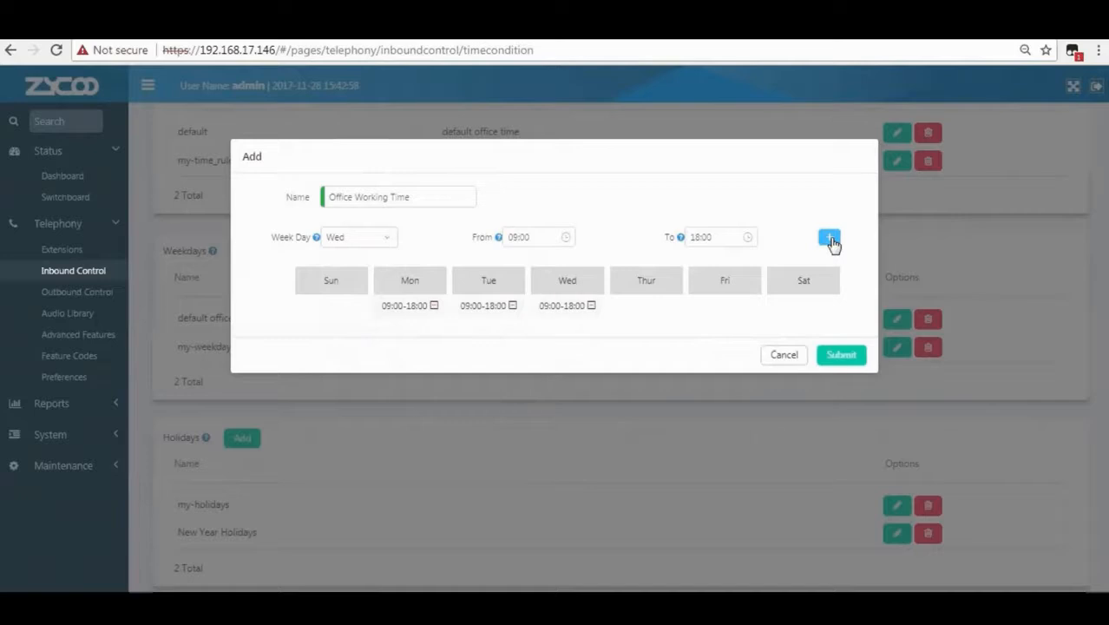
pyautogui.click(348, 240)
pyautogui.click(350, 357)
pyautogui.click(829, 239)
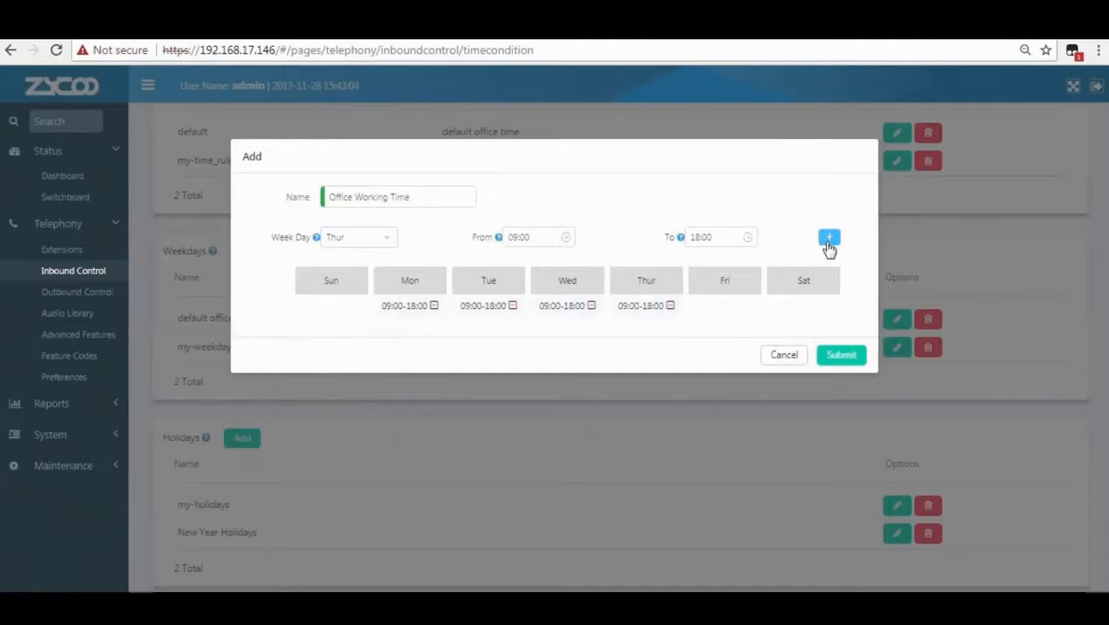
pyautogui.click(359, 244)
pyautogui.click(343, 385)
pyautogui.click(830, 238)
pyautogui.click(831, 357)
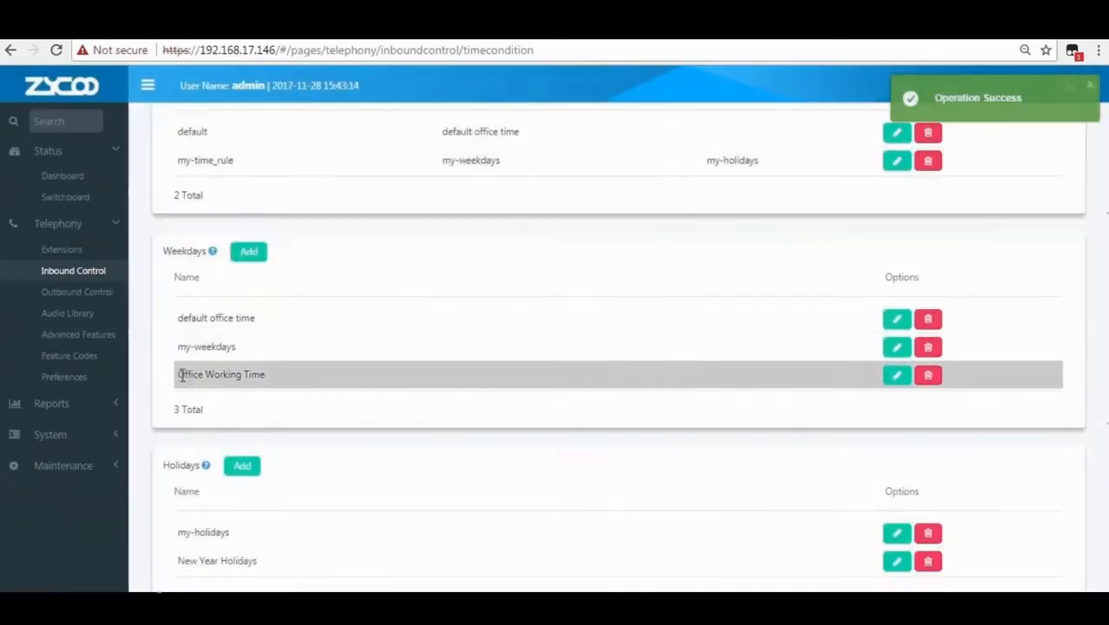
# Create the time rule 'Office Time Rule' with Office Working Time weekdays and New Year Holidays.
pyautogui.moveTo(185, 374); pyautogui.dragTo(291, 380)
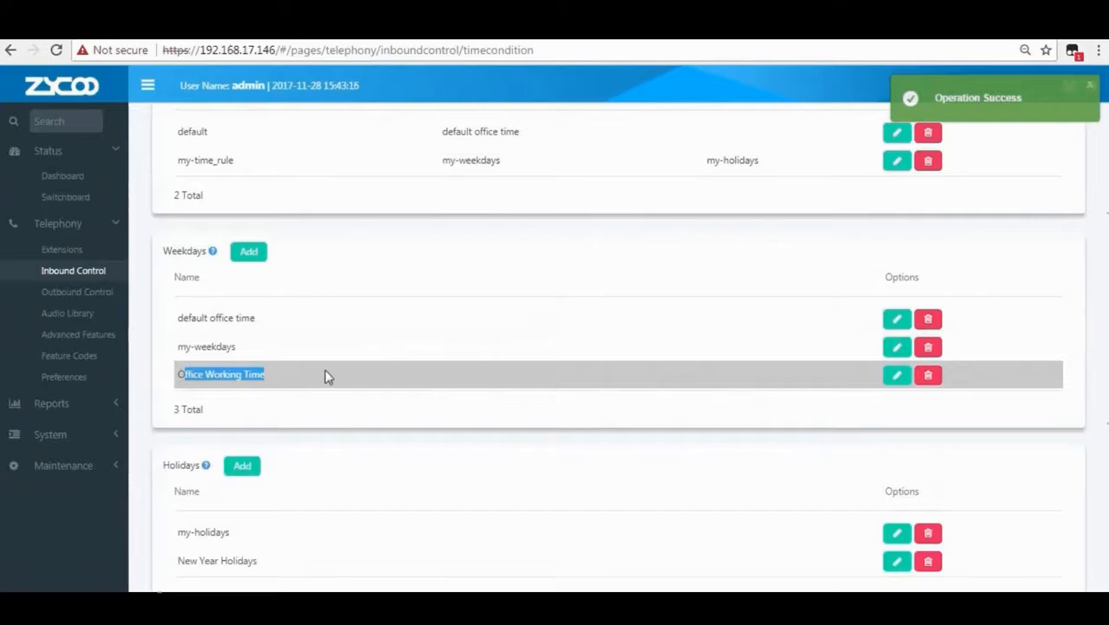
pyautogui.scroll(2, 354, 349)
pyautogui.moveTo(216, 168)
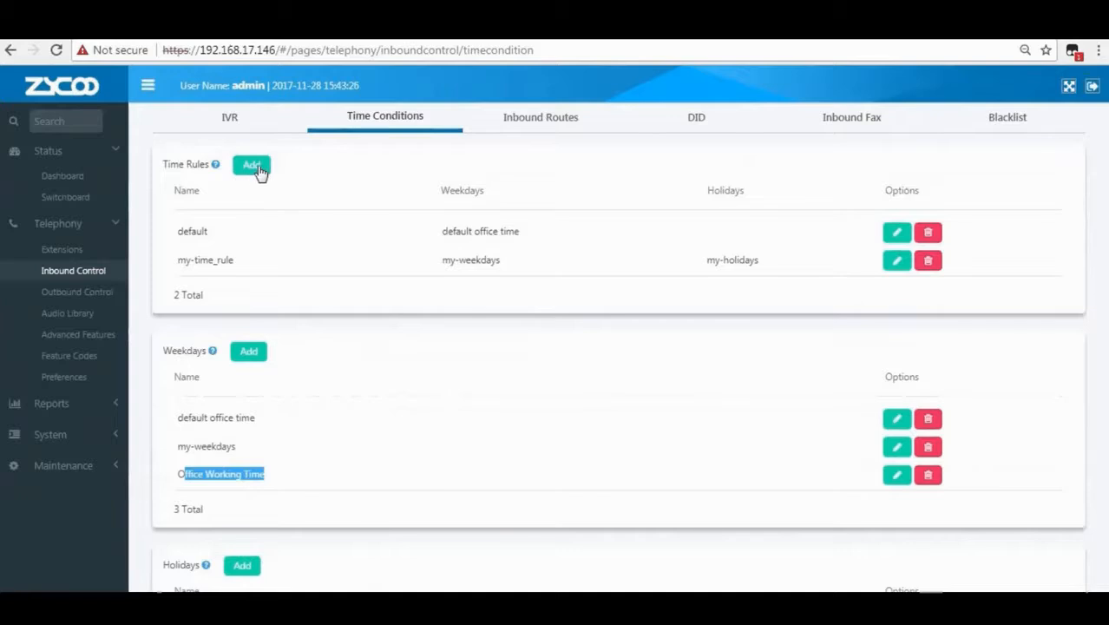
pyautogui.click(252, 166)
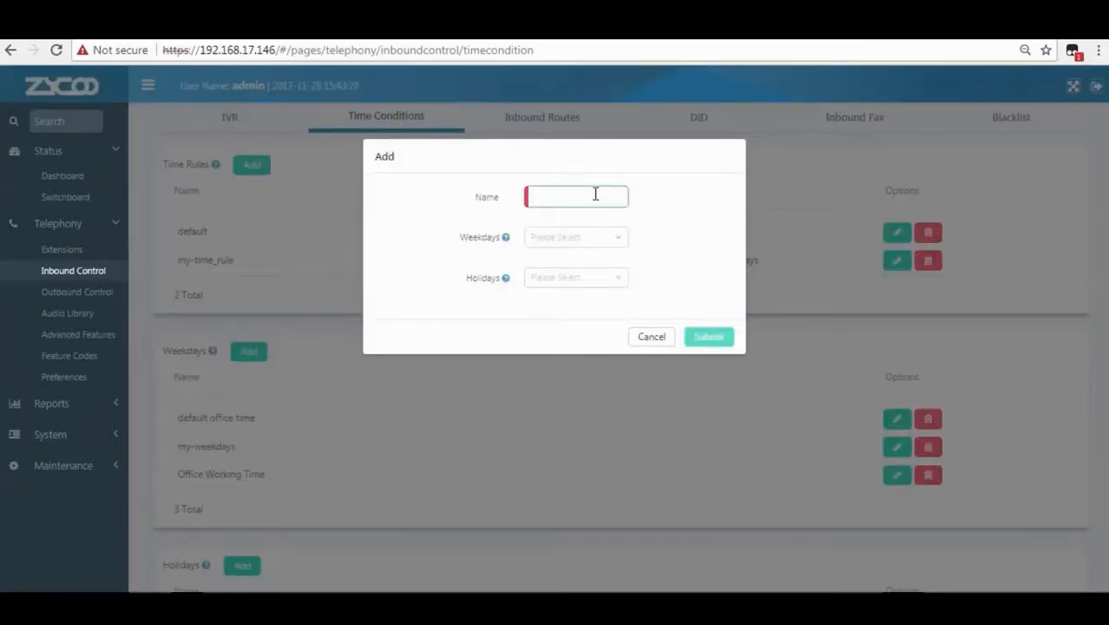
pyautogui.write('Office Time Rule')
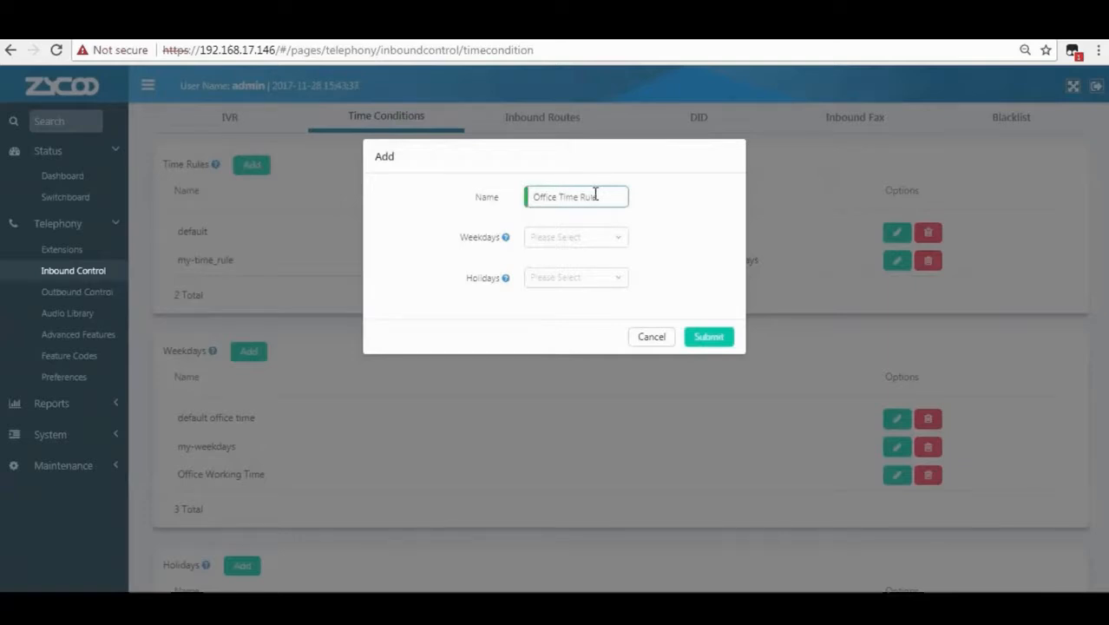
pyautogui.moveTo(509, 243)
pyautogui.click(549, 244)
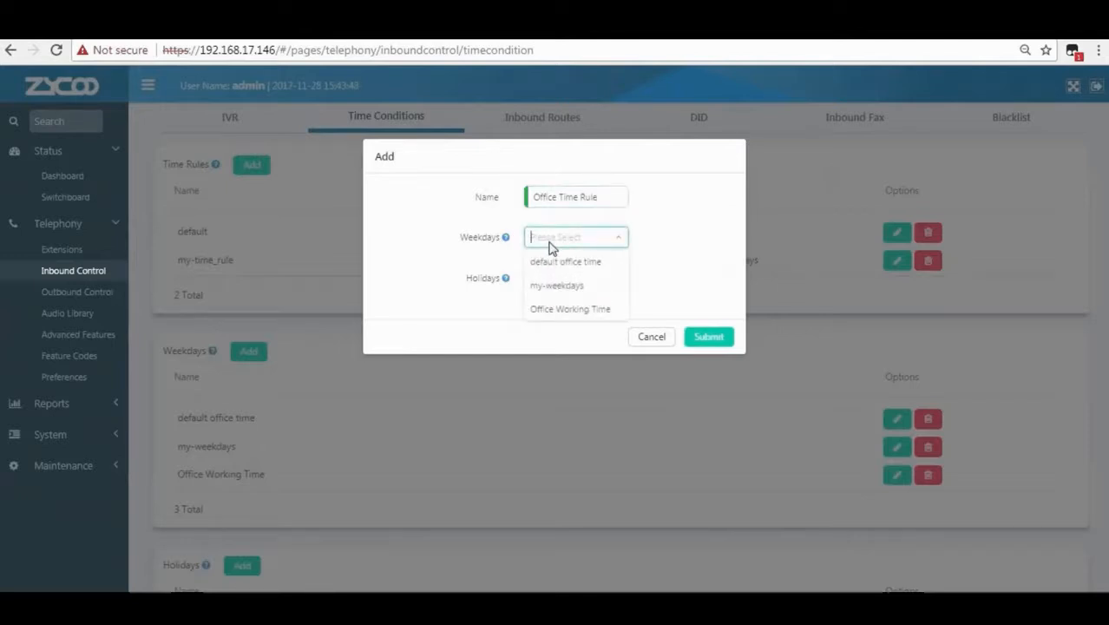
pyautogui.click(560, 311)
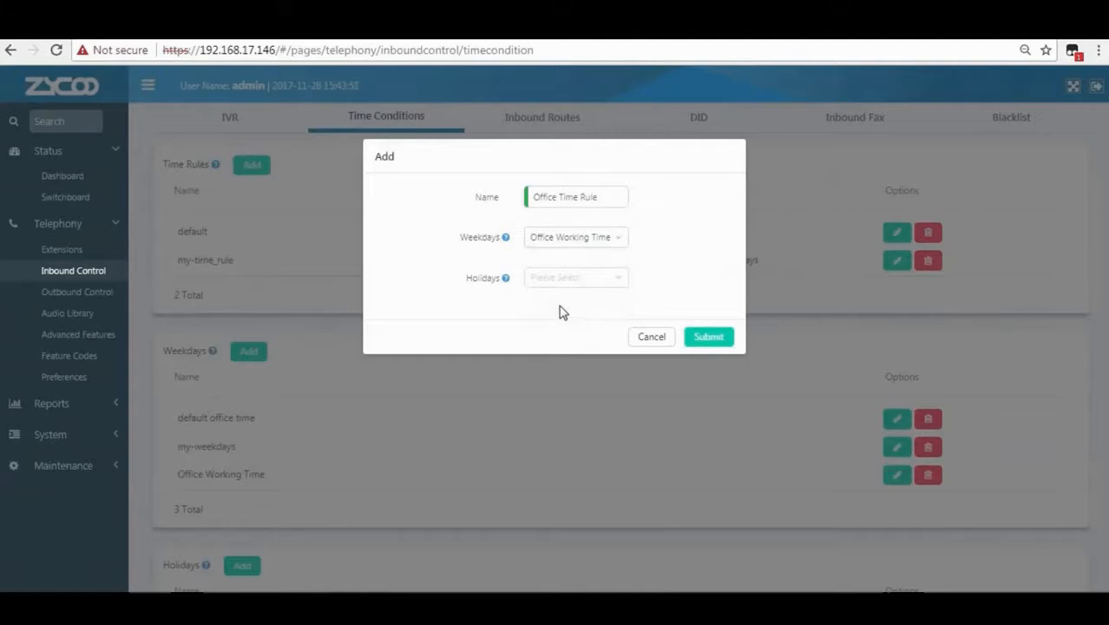
pyautogui.moveTo(505, 285)
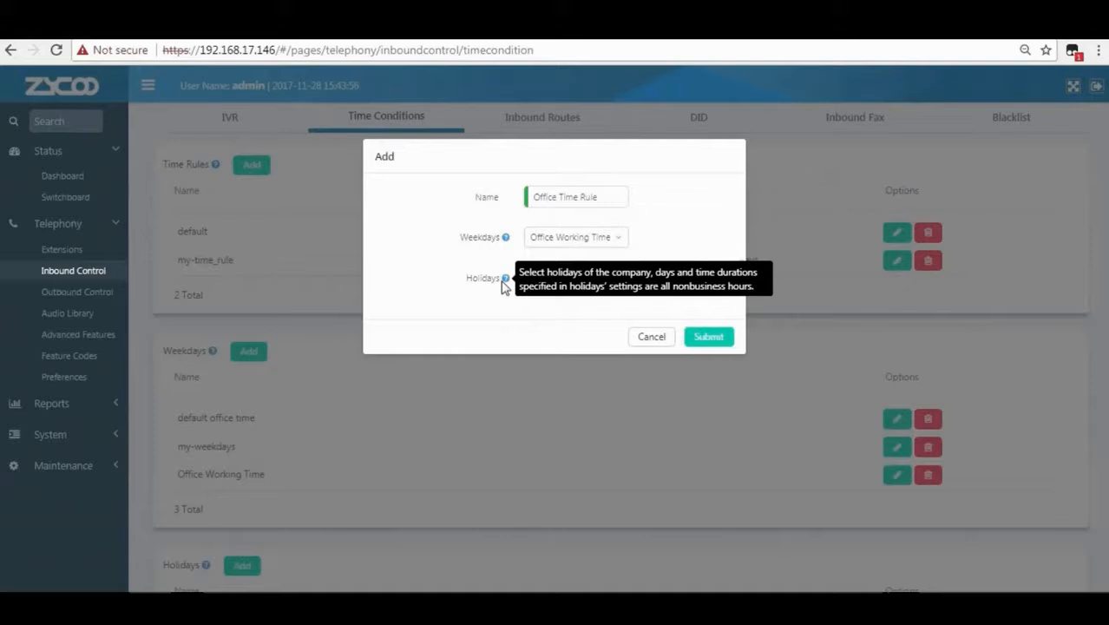
pyautogui.click(547, 289)
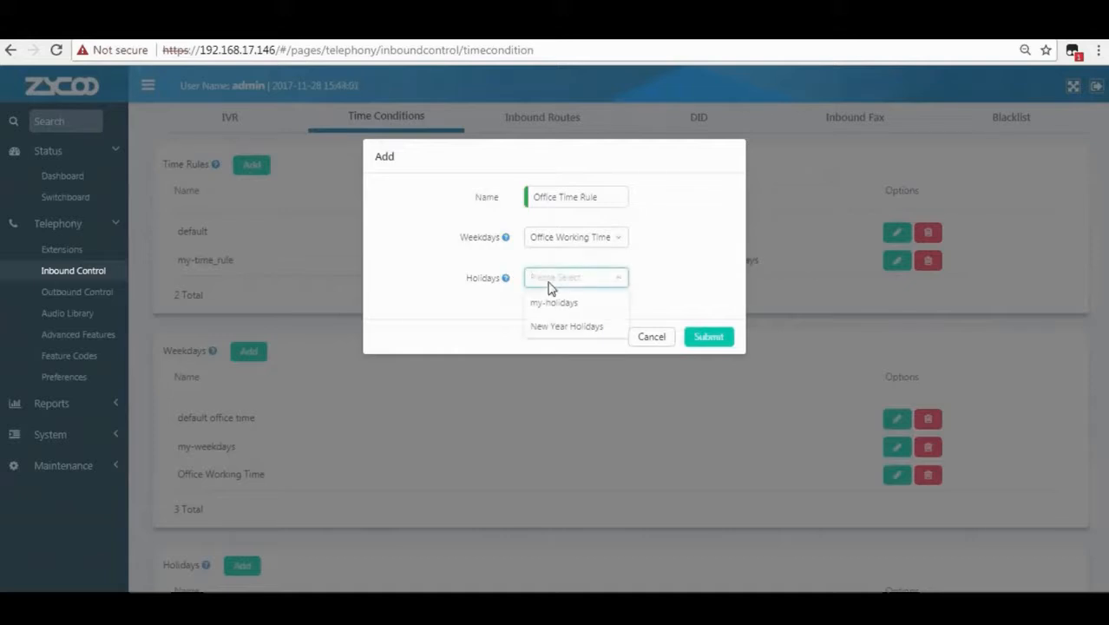
pyautogui.click(559, 328)
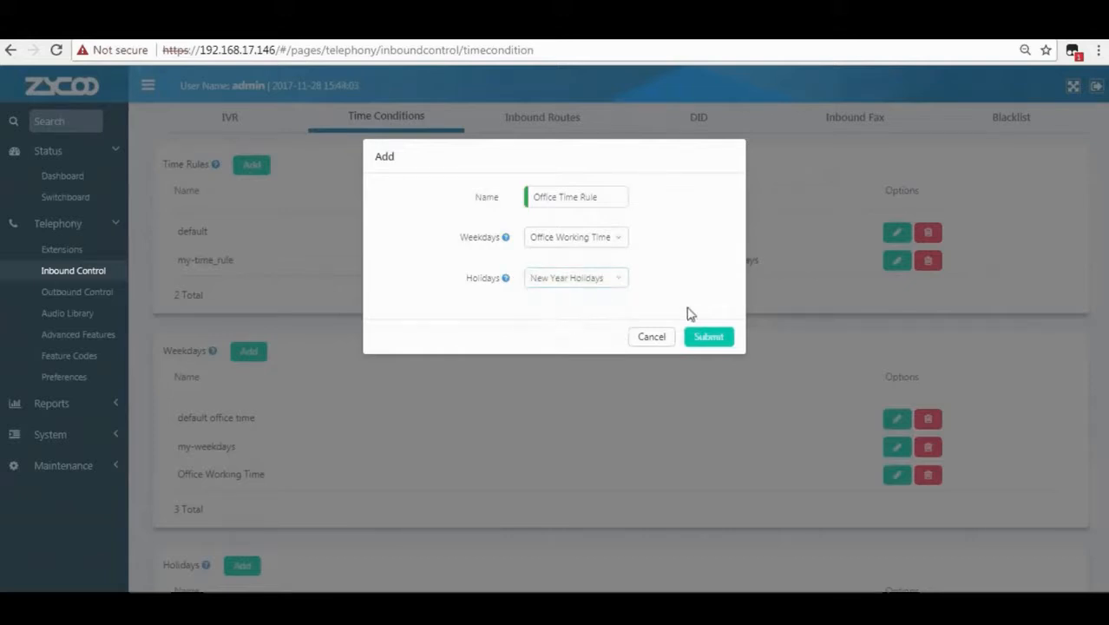
pyautogui.click(707, 337)
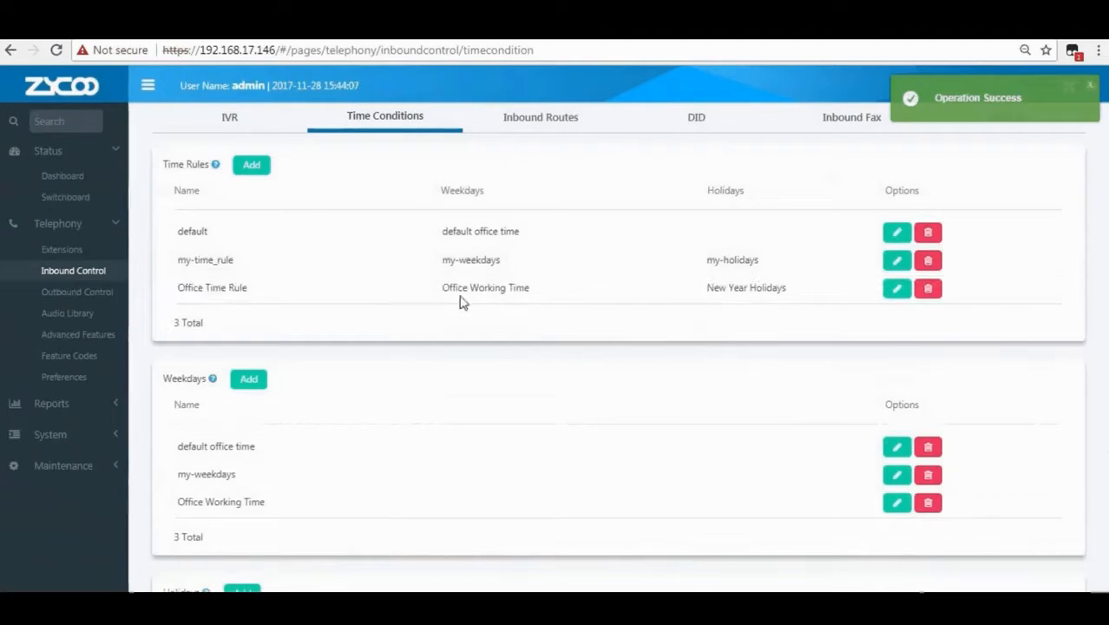
# Go to Inbound Routes and open the FXO-1 trunk for editing.
pyautogui.moveTo(177, 287); pyautogui.dragTo(251, 292)
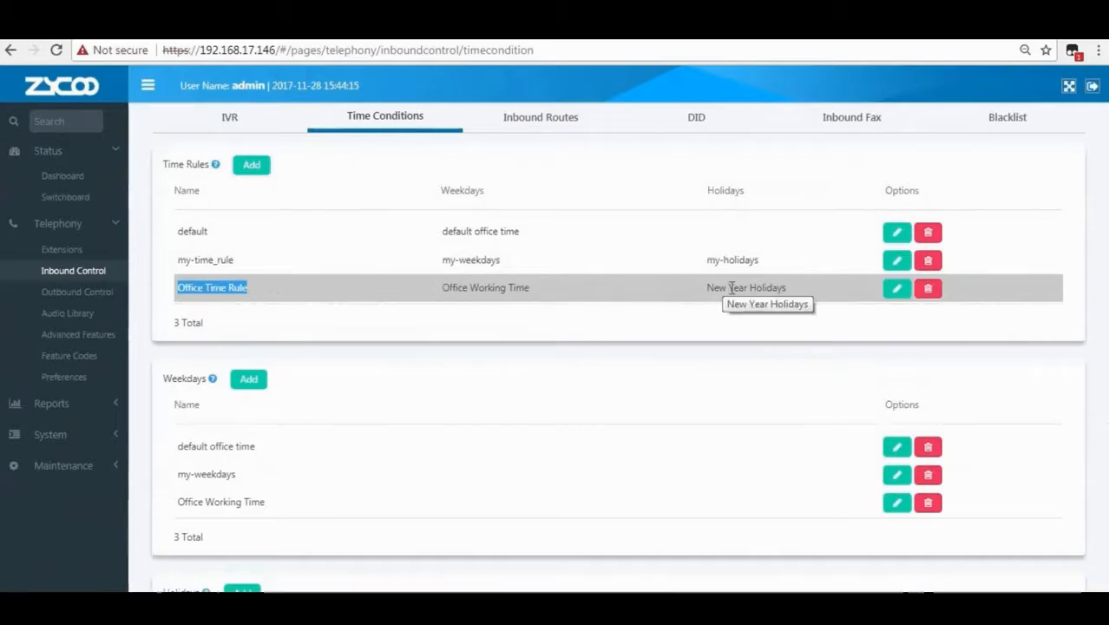
pyautogui.click(553, 121)
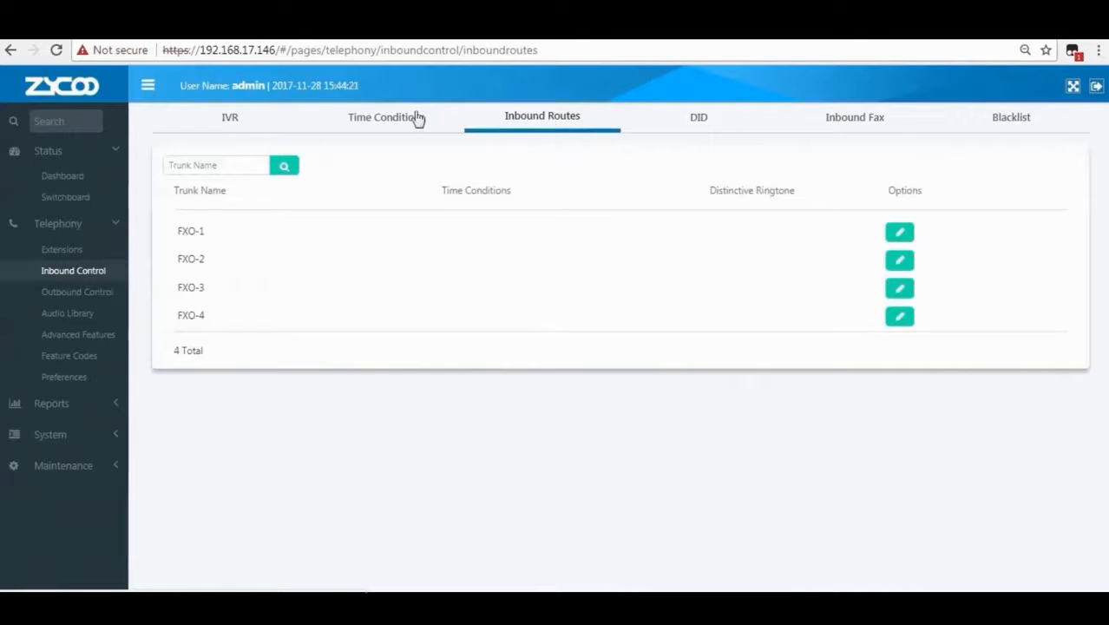
pyautogui.doubleClick(202, 231)
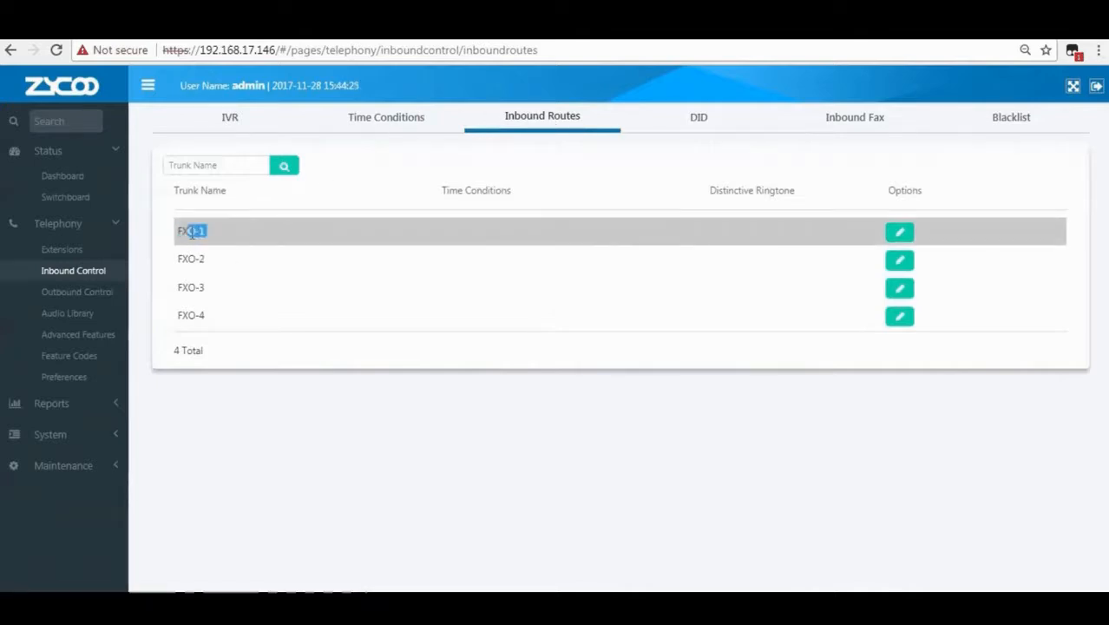
pyautogui.click(273, 234)
# Apply the Office Time Rule to trunk FXO-1's inbound route.
pyautogui.click(899, 234)
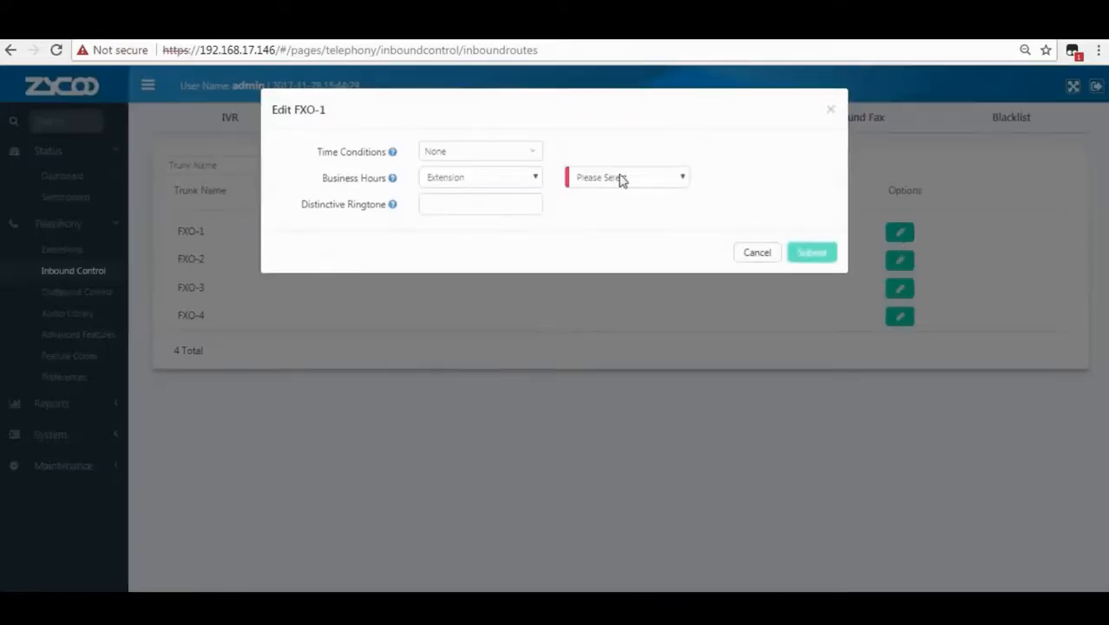
pyautogui.click(459, 154)
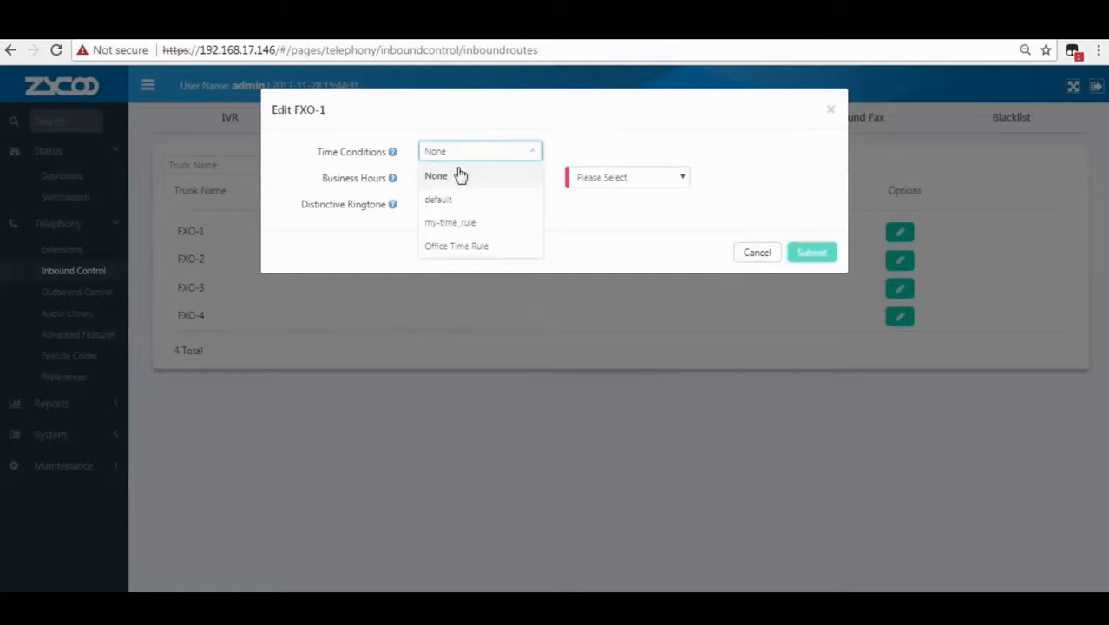
pyautogui.click(471, 246)
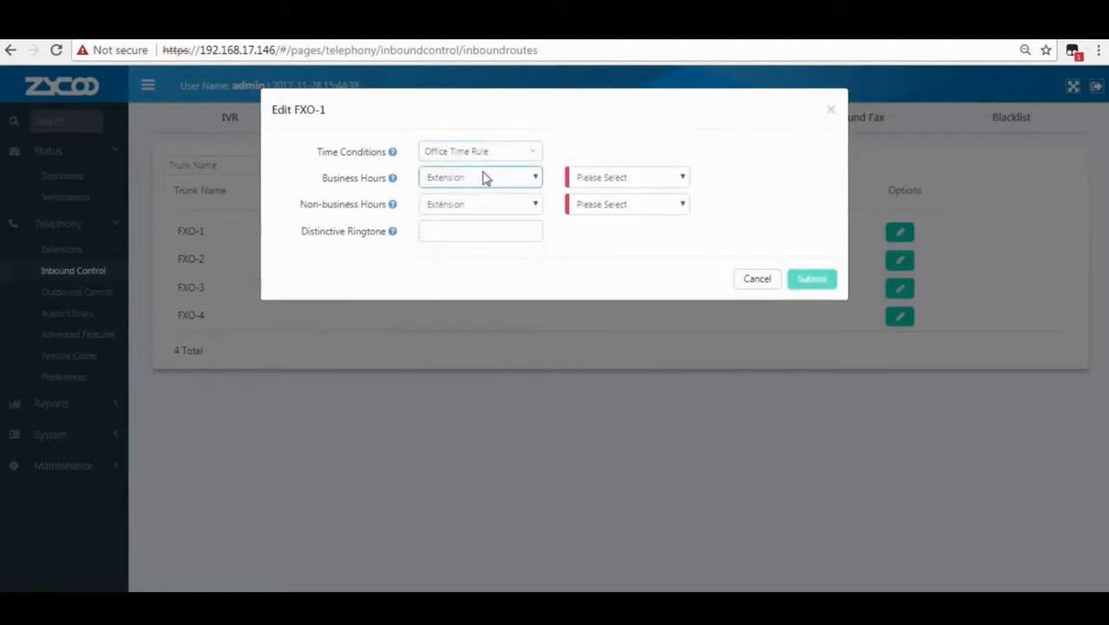
pyautogui.moveTo(390, 156)
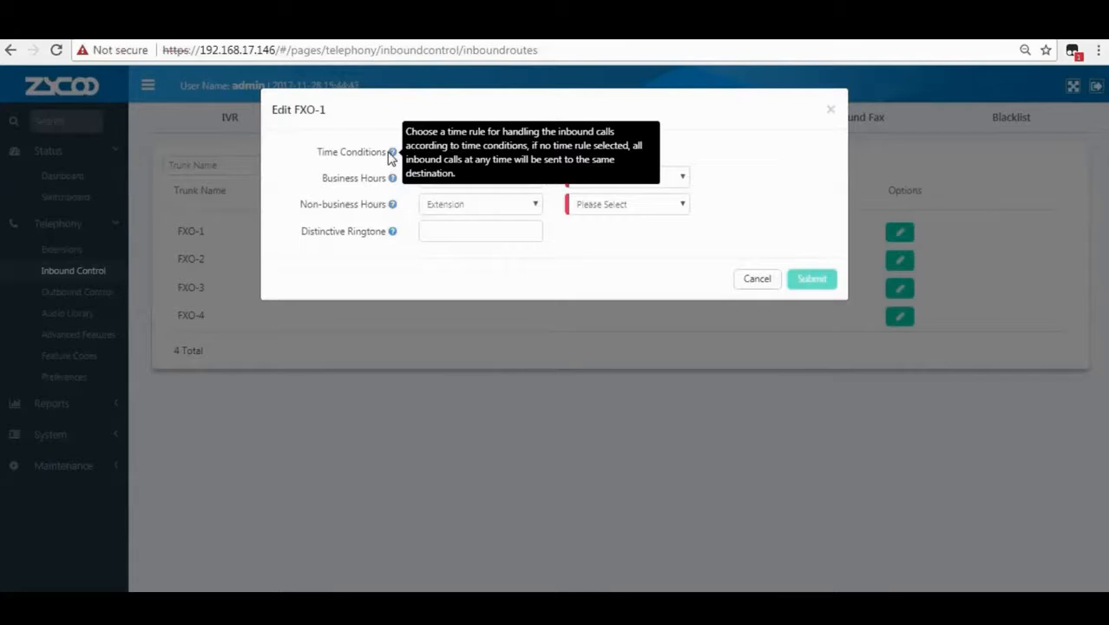
pyautogui.click(440, 158)
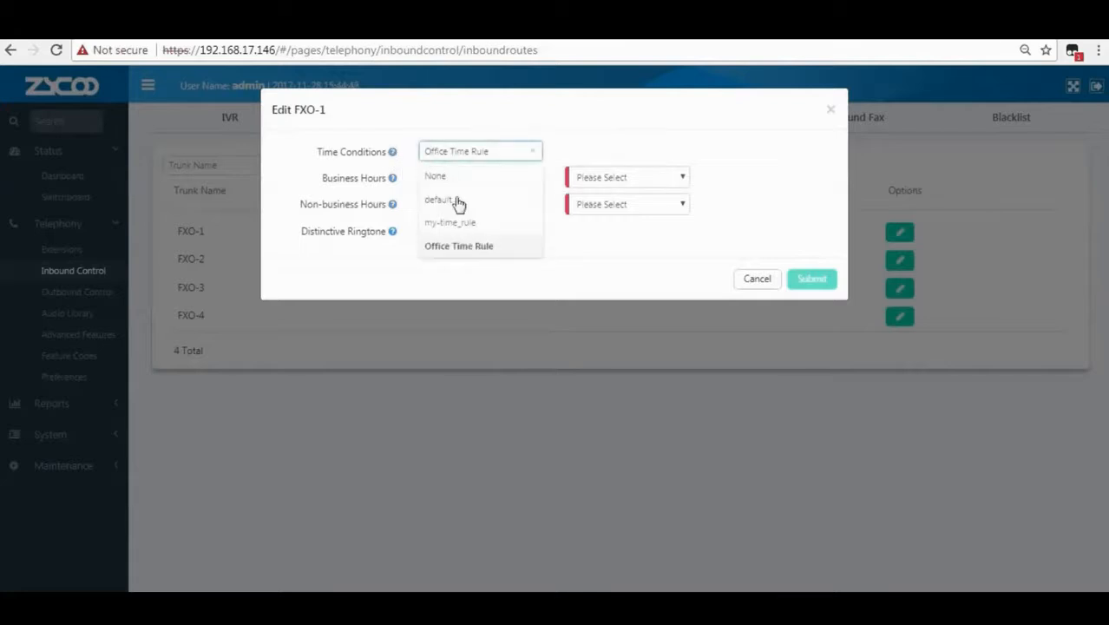
pyautogui.click(470, 252)
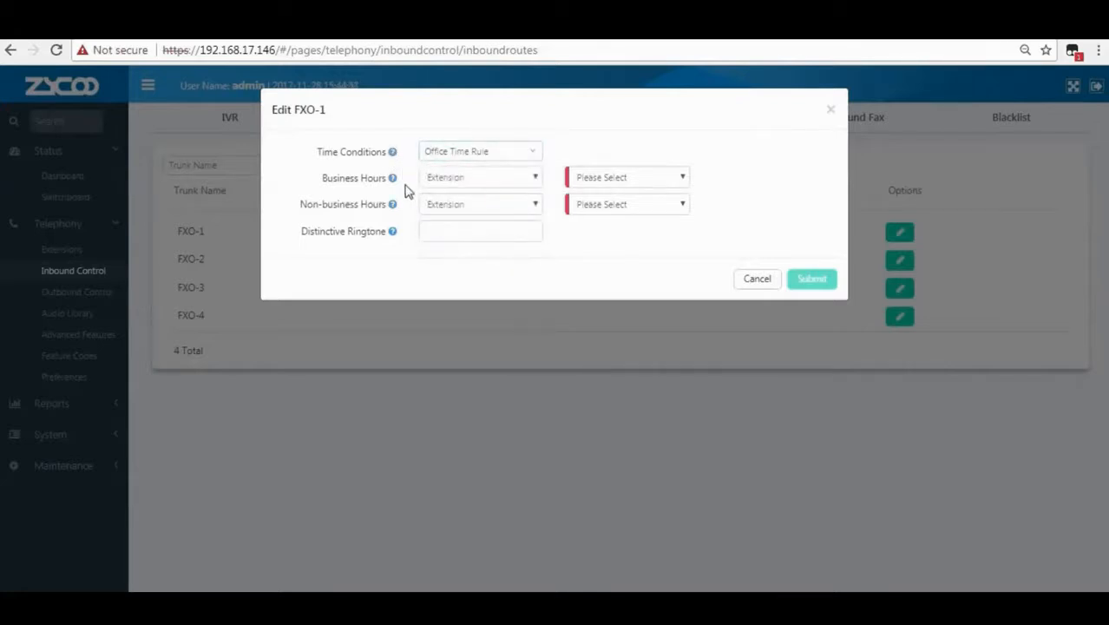
# Send FXO-1's business-hours calls to IVR Welcome[0600] and after-hours calls to voicemail 100.
pyautogui.click(460, 186)
pyautogui.click(451, 194)
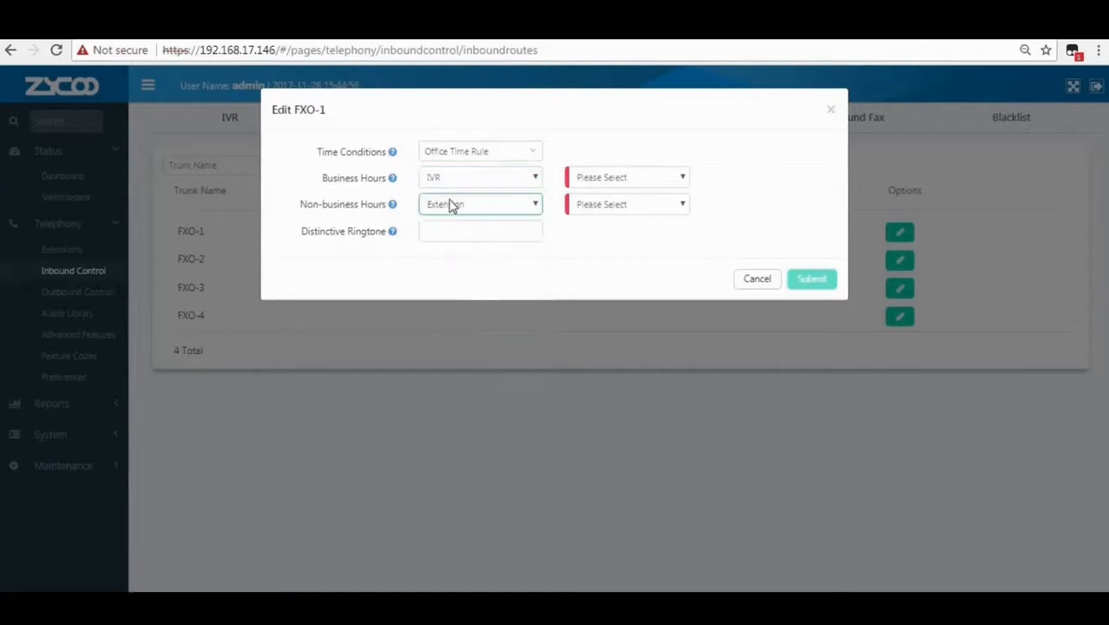
pyautogui.click(589, 186)
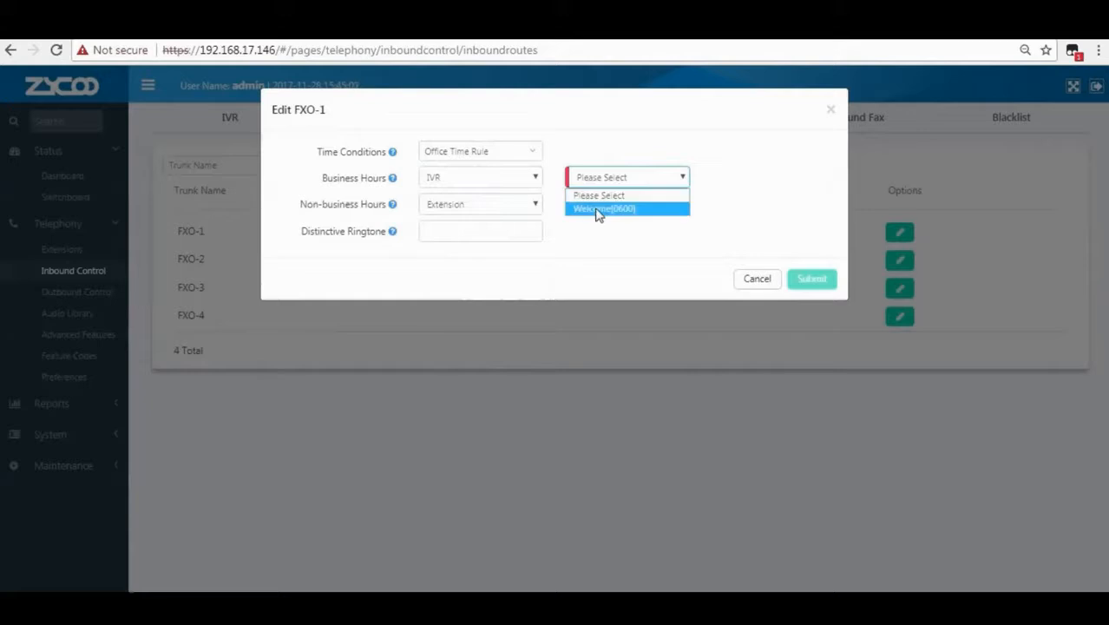
pyautogui.click(597, 211)
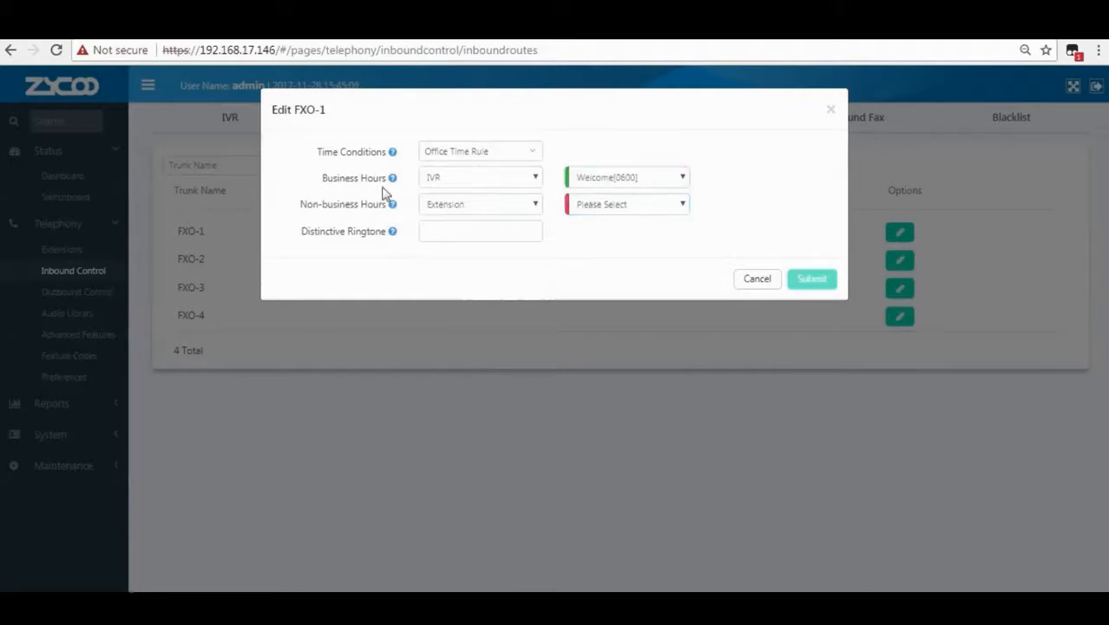
pyautogui.moveTo(393, 208)
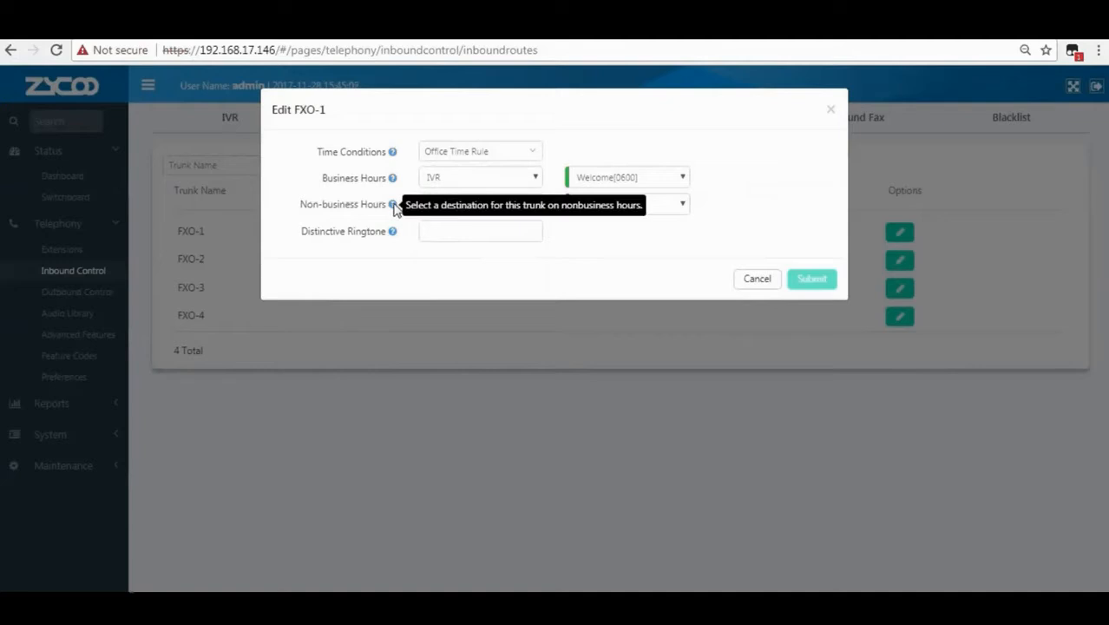
pyautogui.click(430, 208)
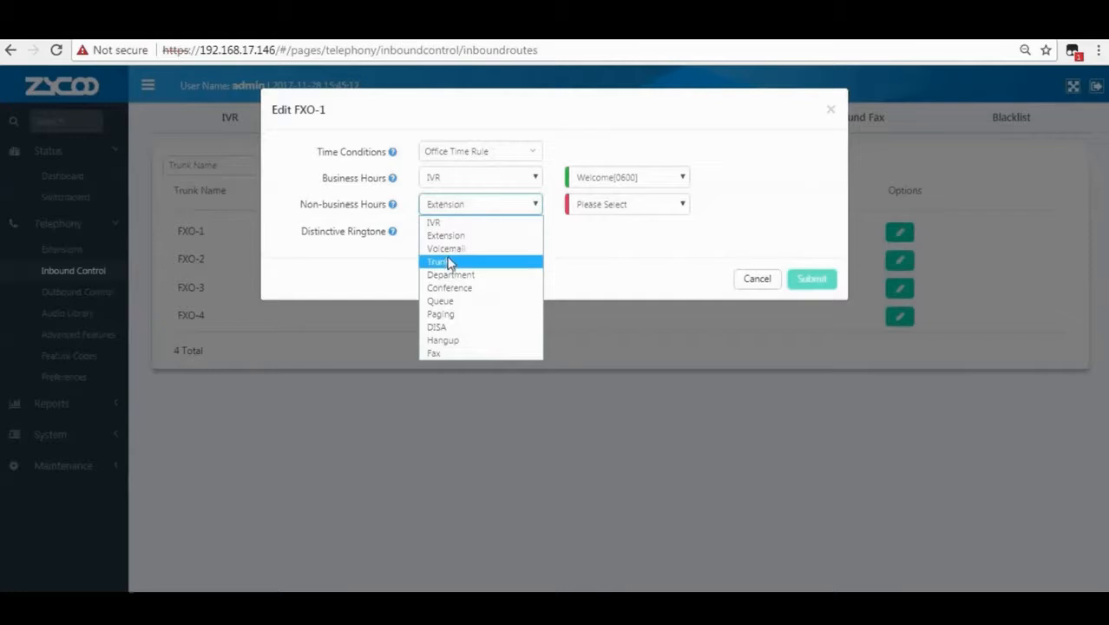
pyautogui.click(556, 211)
pyautogui.click(602, 208)
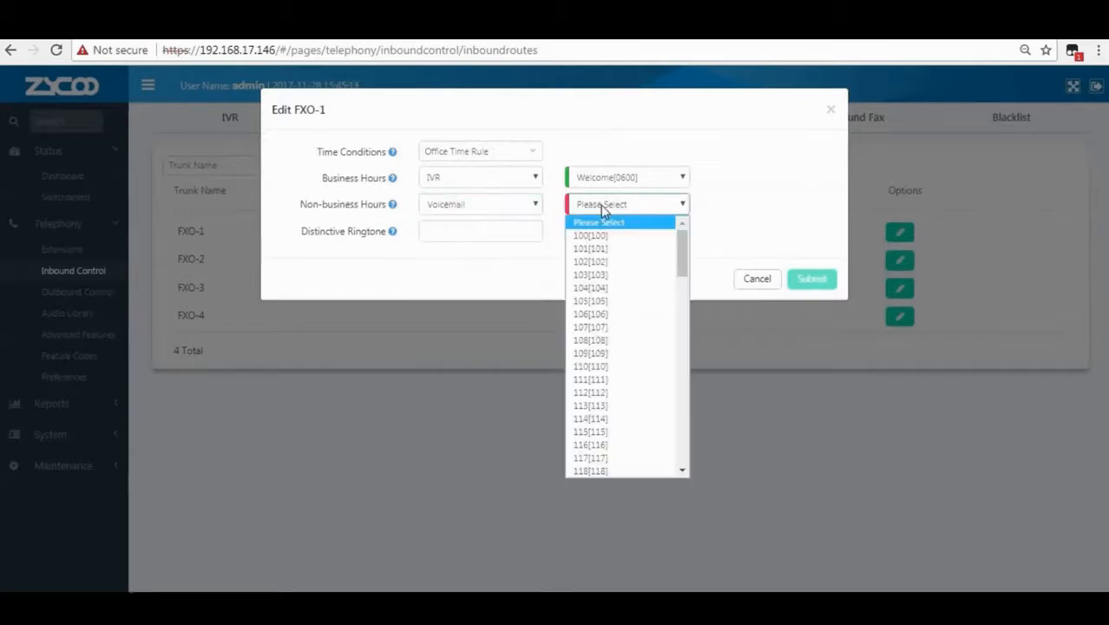
pyautogui.click(599, 236)
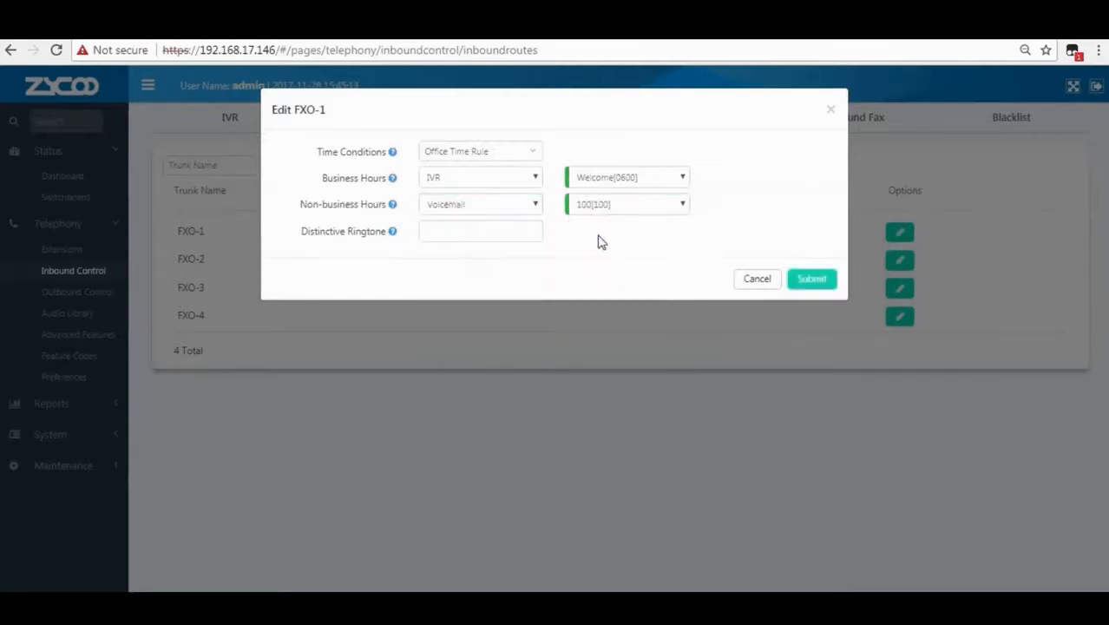
# Give FXO-1 distinctive ringtone 123 and submit the settings.
pyautogui.moveTo(392, 234)
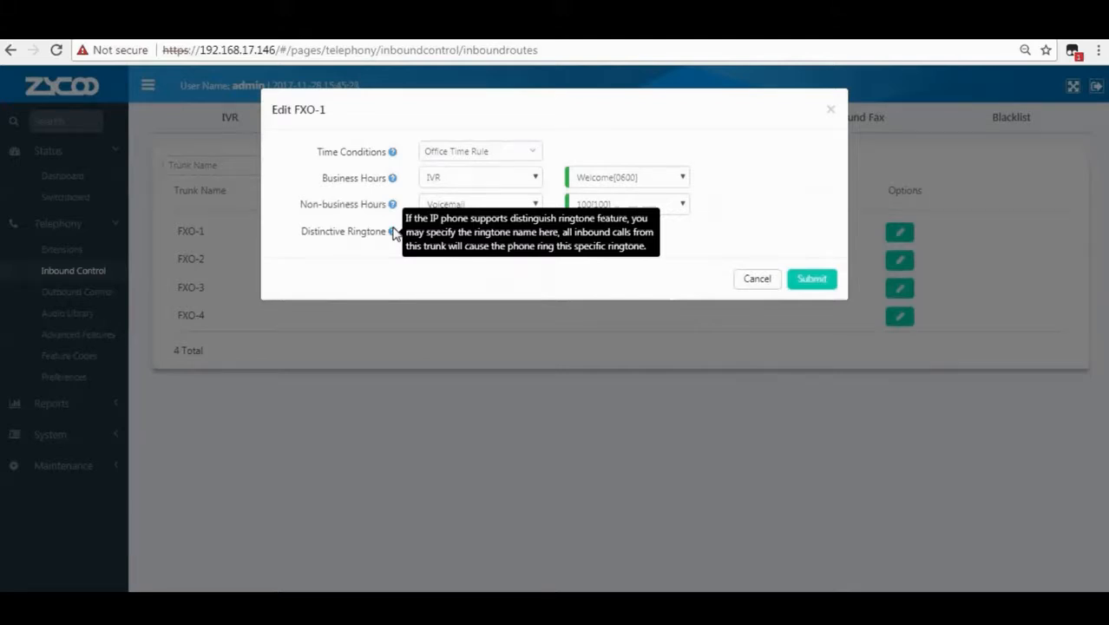
pyautogui.click(435, 231)
pyautogui.write('12')
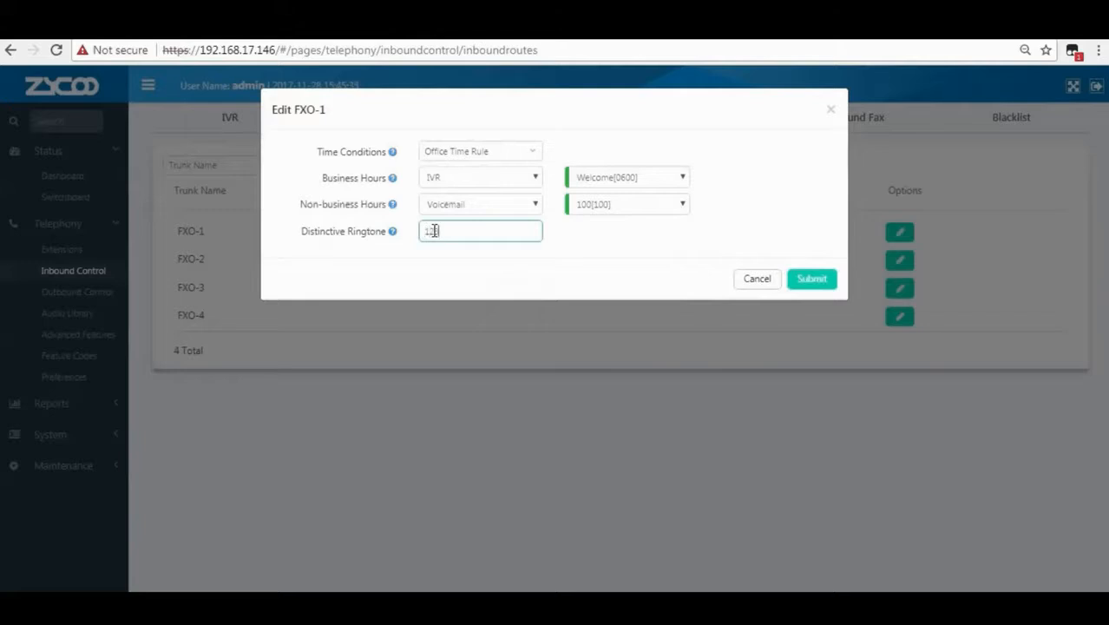
pyautogui.write('3')
pyautogui.click(807, 280)
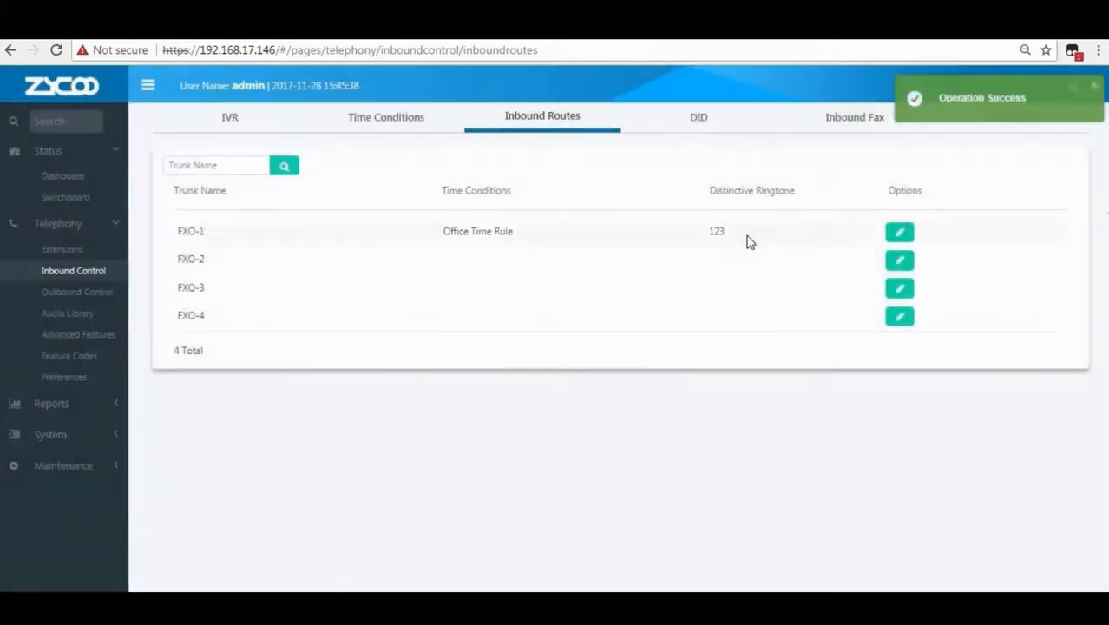
# Review FXO-1's Office Time Rule and ringtone 123, then apply the Office Time Rule to FXO-2.
pyautogui.moveTo(444, 231); pyautogui.dragTo(599, 235)
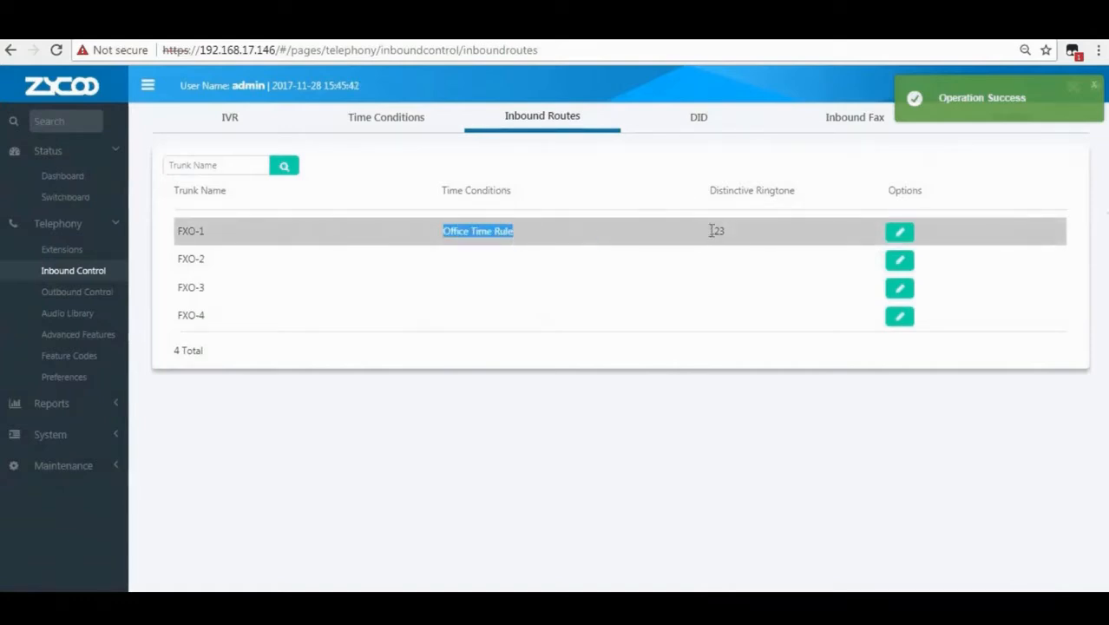
pyautogui.moveTo(708, 231); pyautogui.dragTo(725, 232)
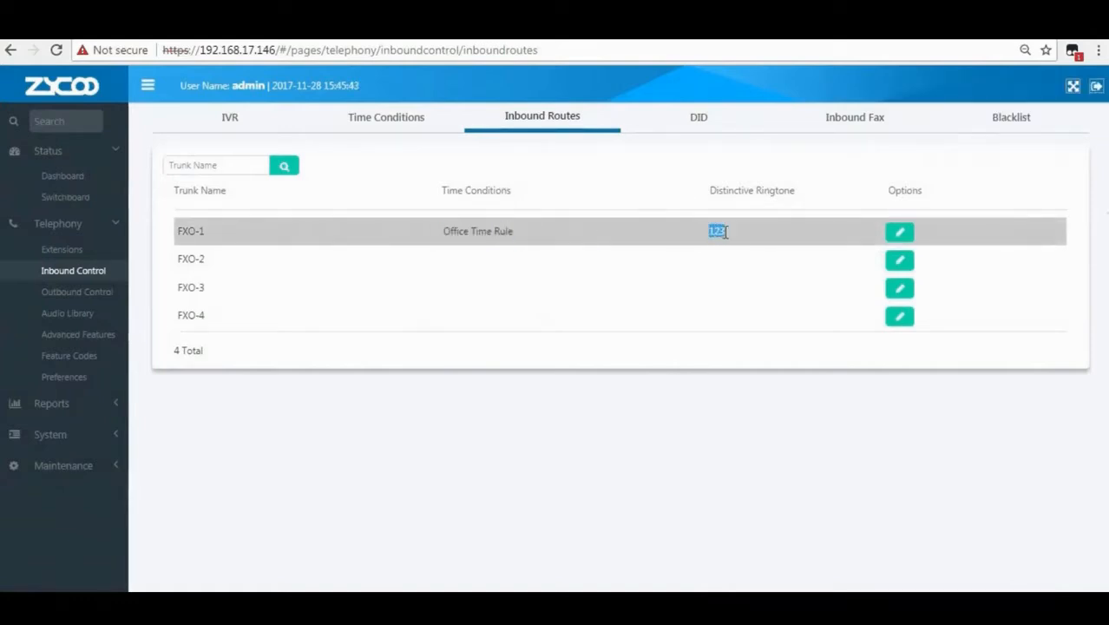
pyautogui.click(906, 265)
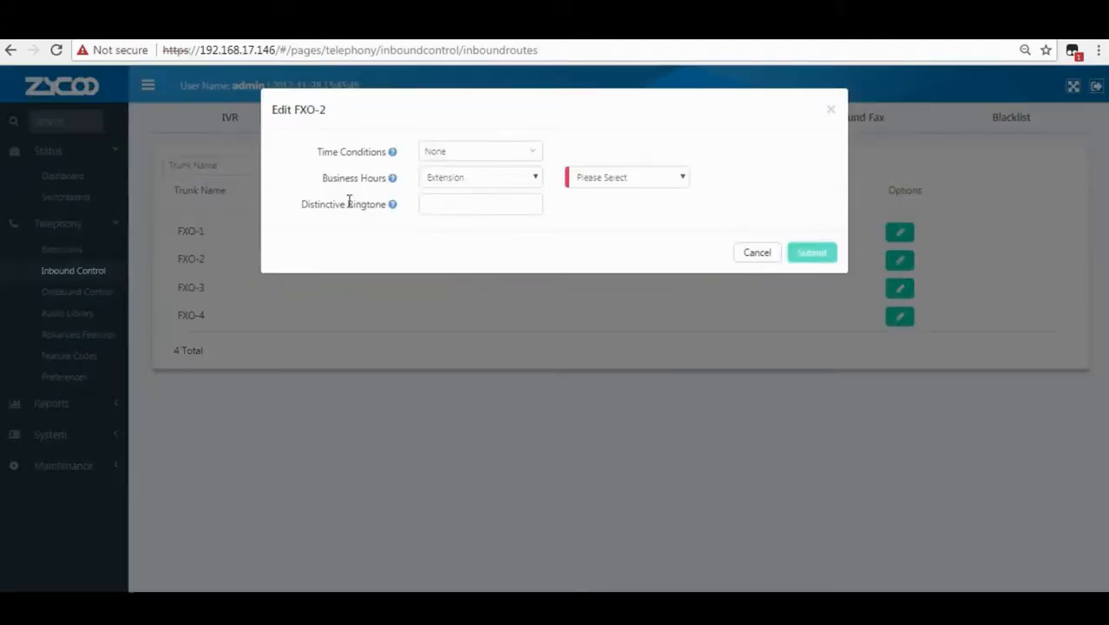
pyautogui.moveTo(390, 158)
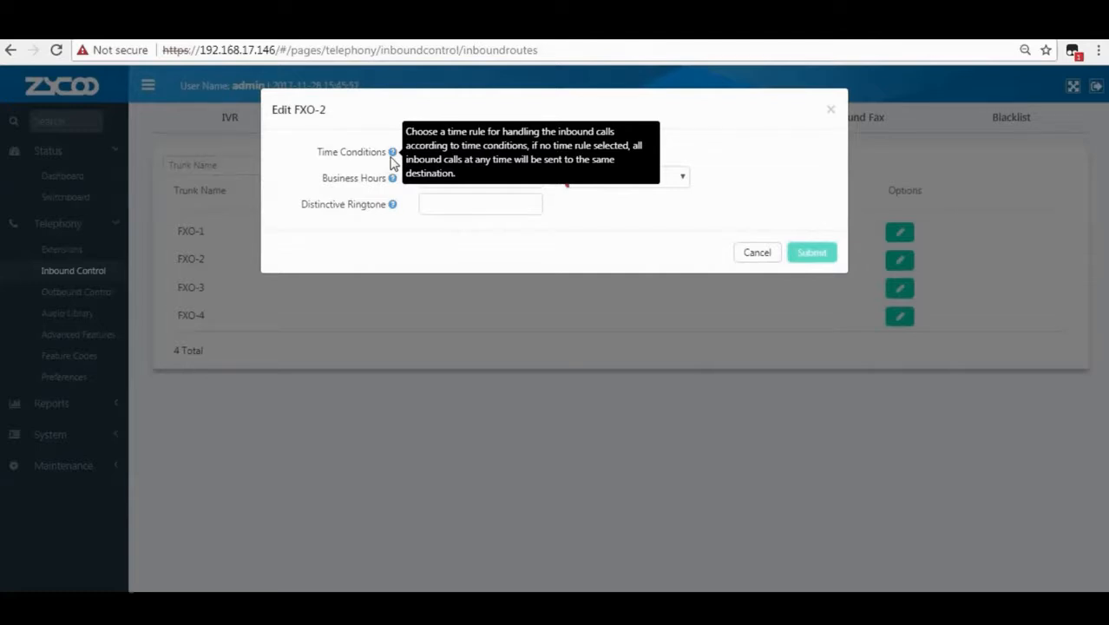
pyautogui.click(453, 154)
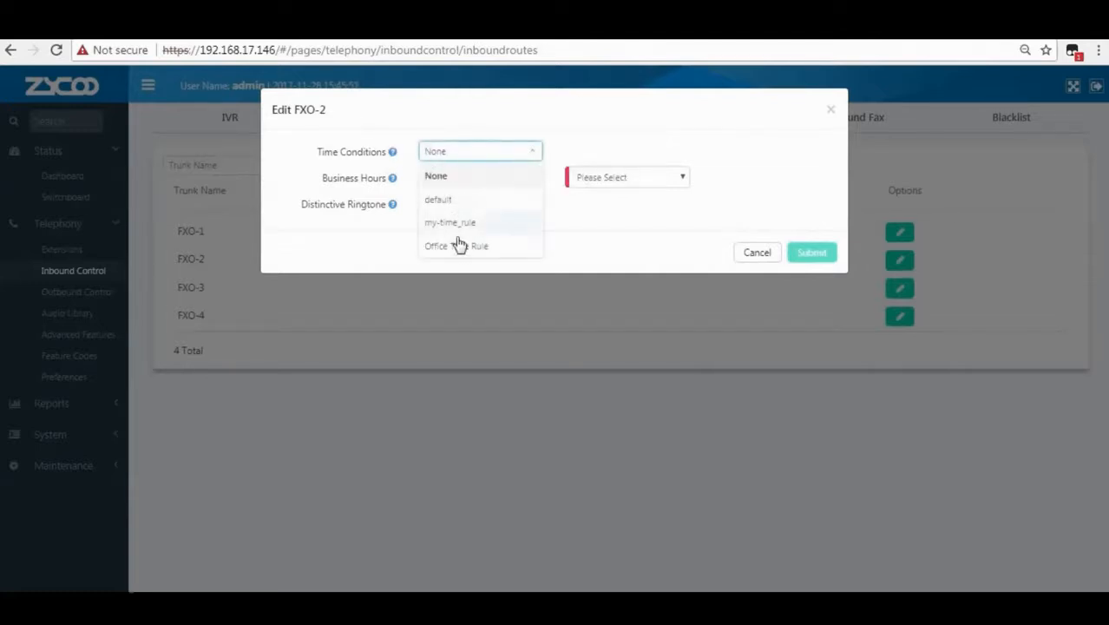
pyautogui.click(459, 245)
# Route FXO-2's business-hours calls to IVR Welcome[0600].
pyautogui.moveTo(393, 180)
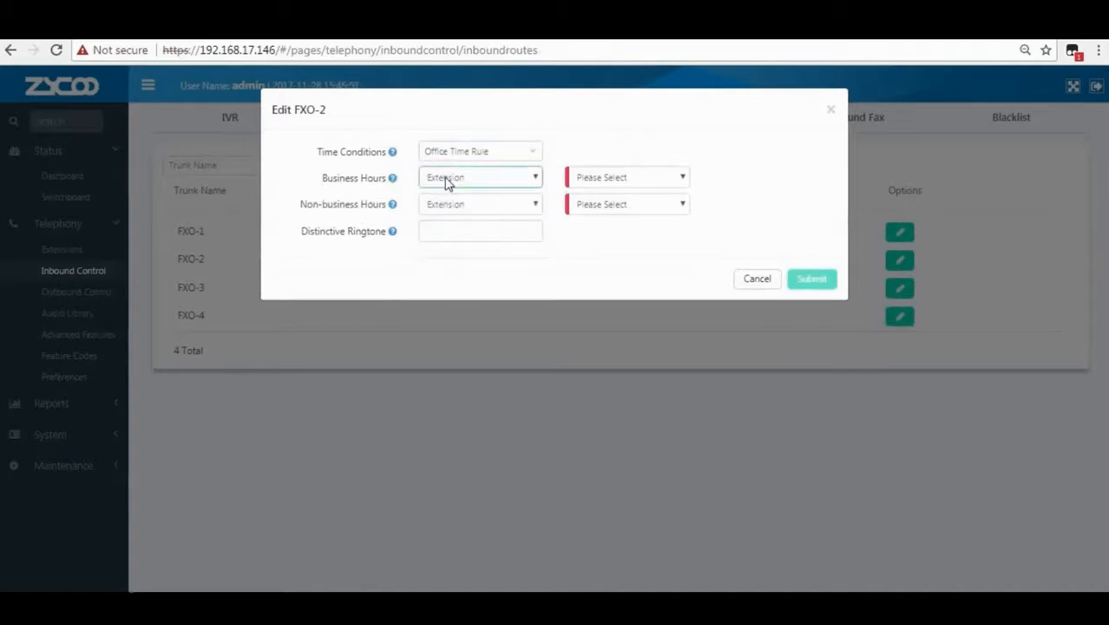
pyautogui.click(446, 179)
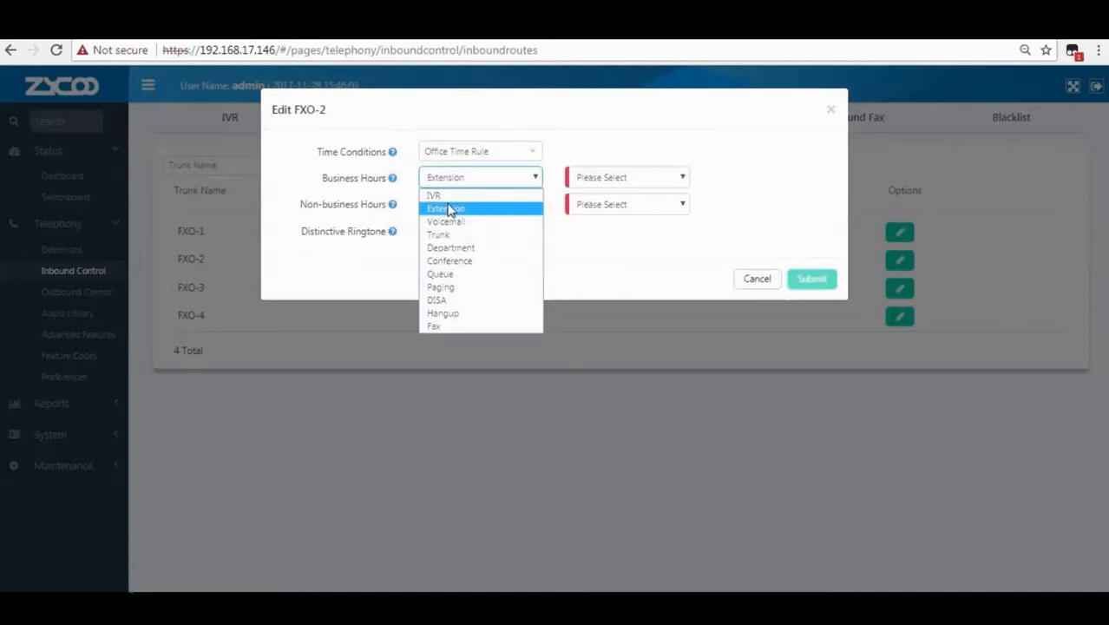
pyautogui.click(449, 210)
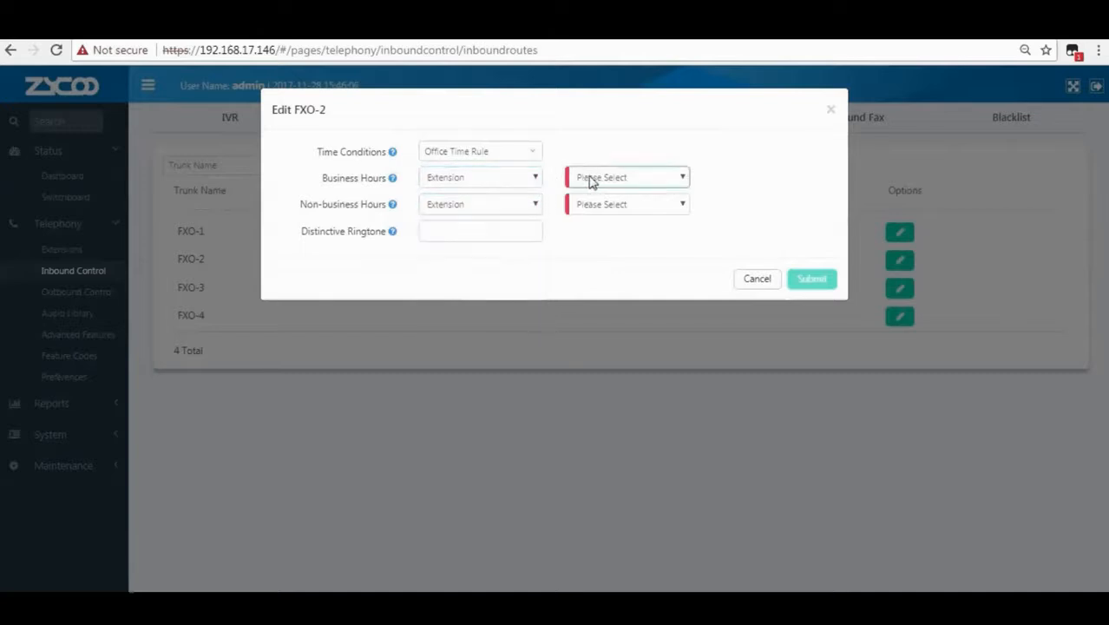
pyautogui.click(528, 178)
pyautogui.click(512, 196)
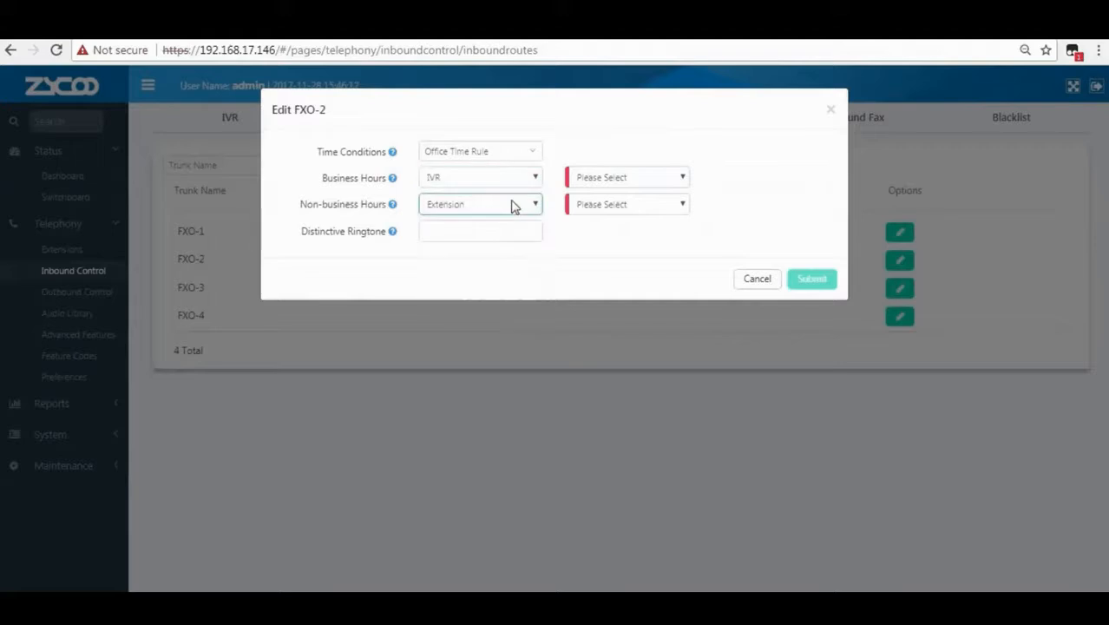
pyautogui.click(605, 179)
pyautogui.click(604, 209)
# Route FXO-2's after-hours calls to voicemail 100.
pyautogui.click(465, 208)
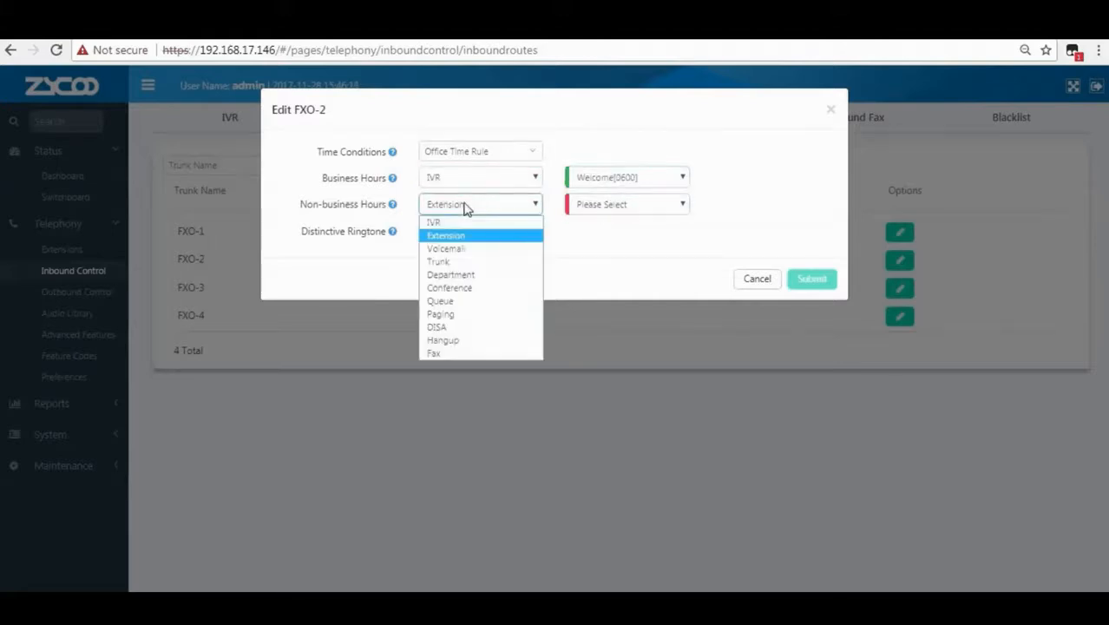
pyautogui.click(442, 232)
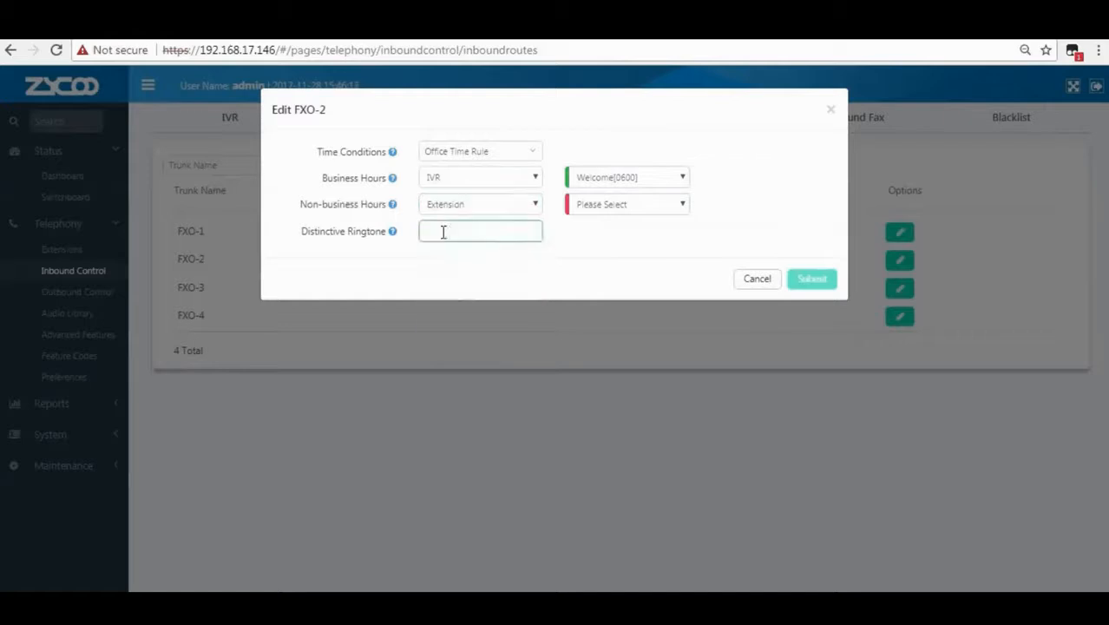
pyautogui.moveTo(394, 210)
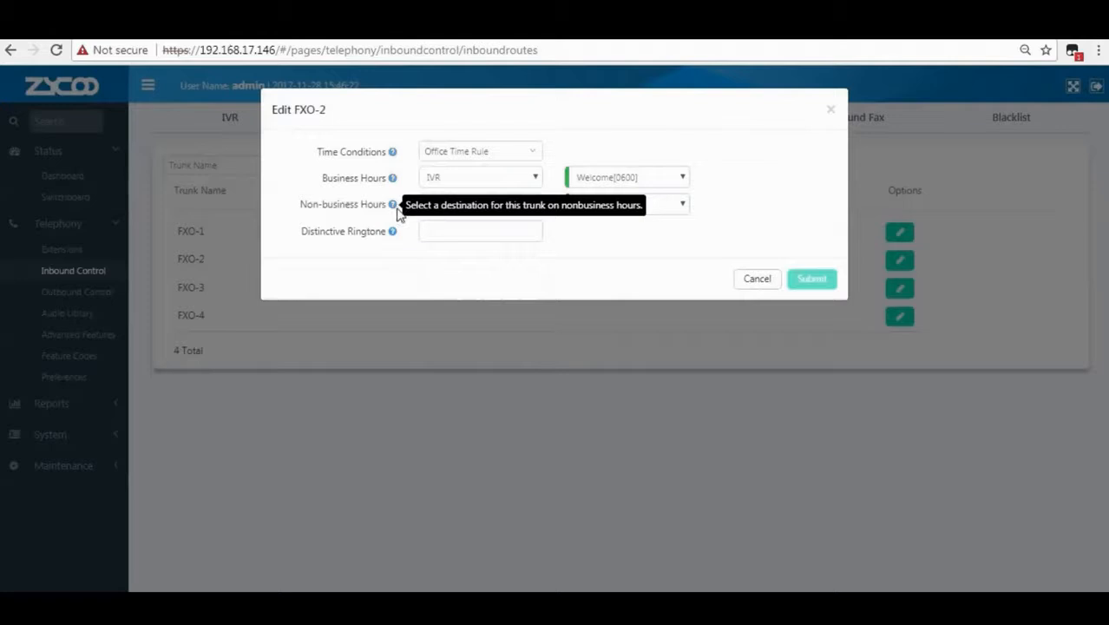
pyautogui.click(602, 209)
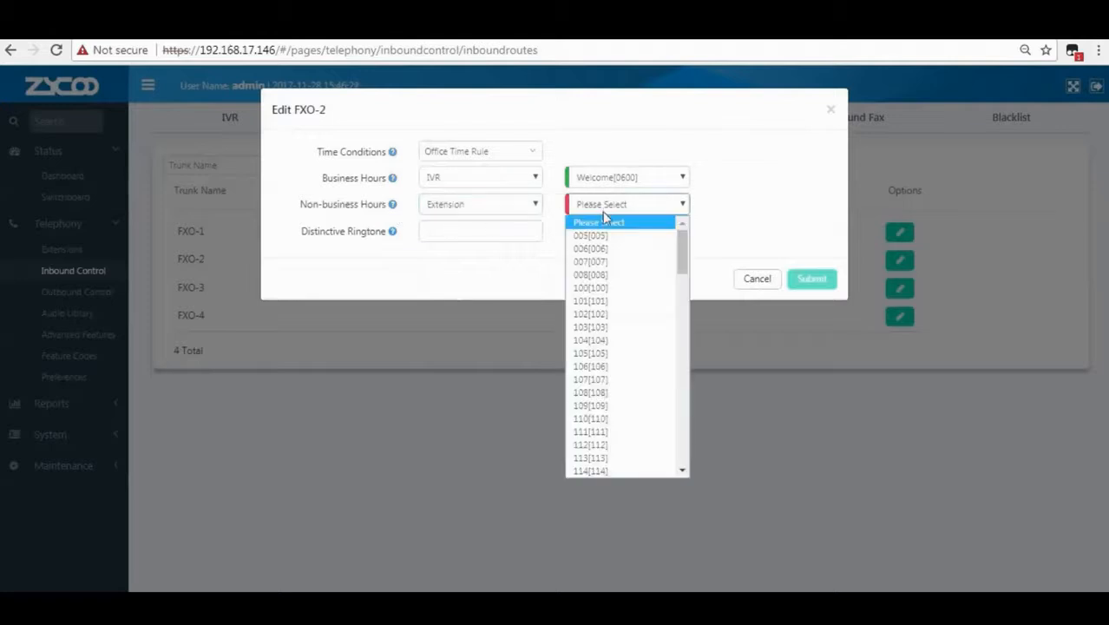
pyautogui.click(471, 206)
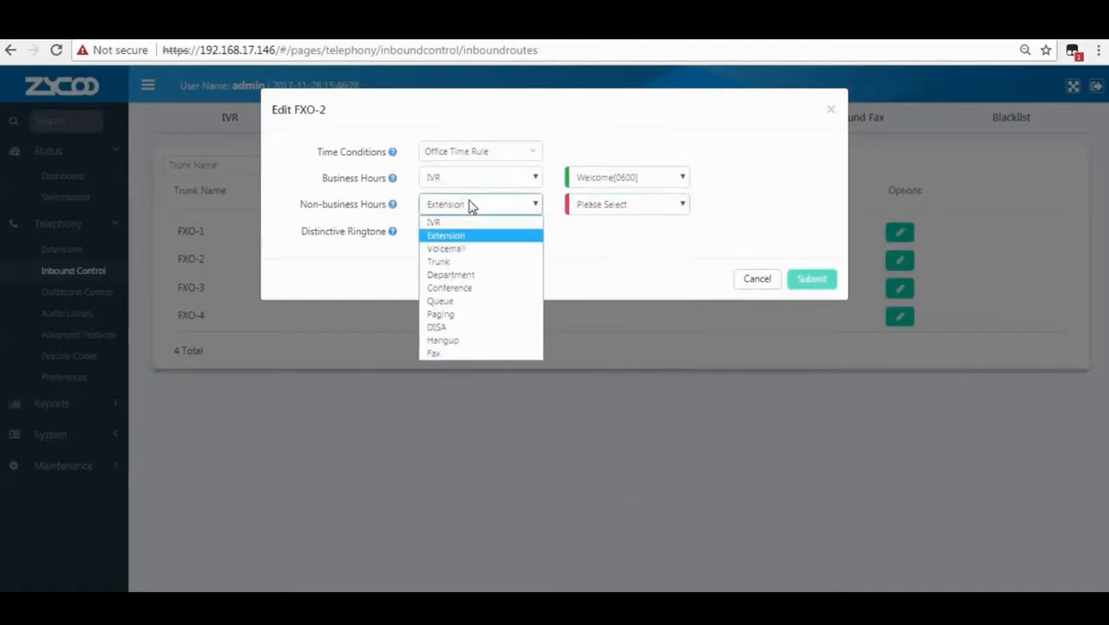
pyautogui.click(466, 250)
pyautogui.click(610, 206)
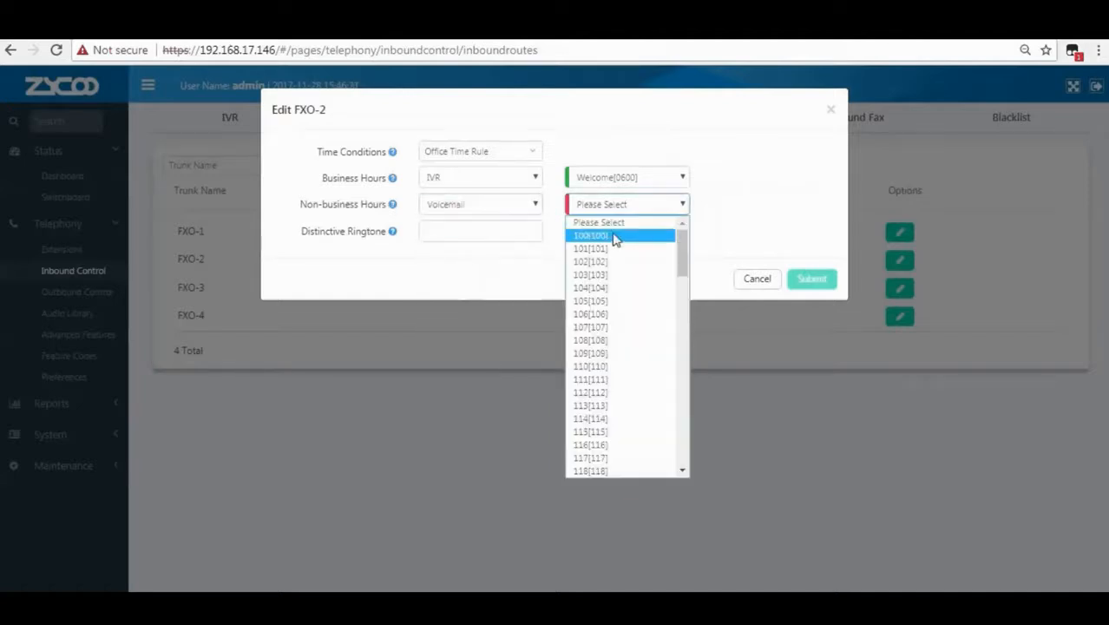
pyautogui.click(612, 236)
# Set FXO-2's distinctive ringtone to 123 and submit.
pyautogui.click(515, 234)
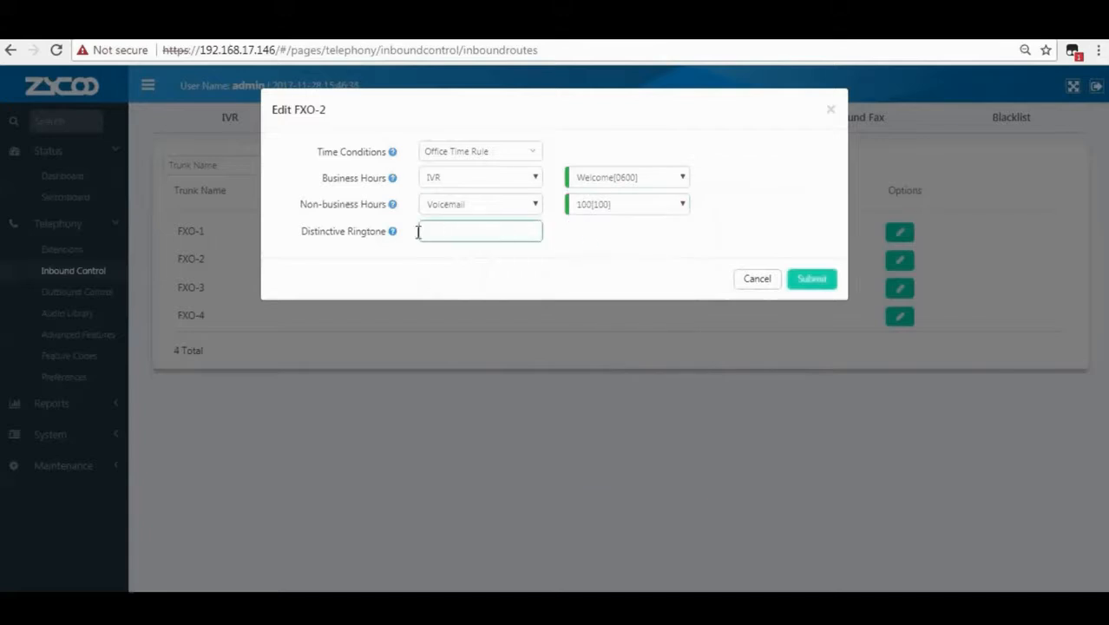
pyautogui.moveTo(395, 239)
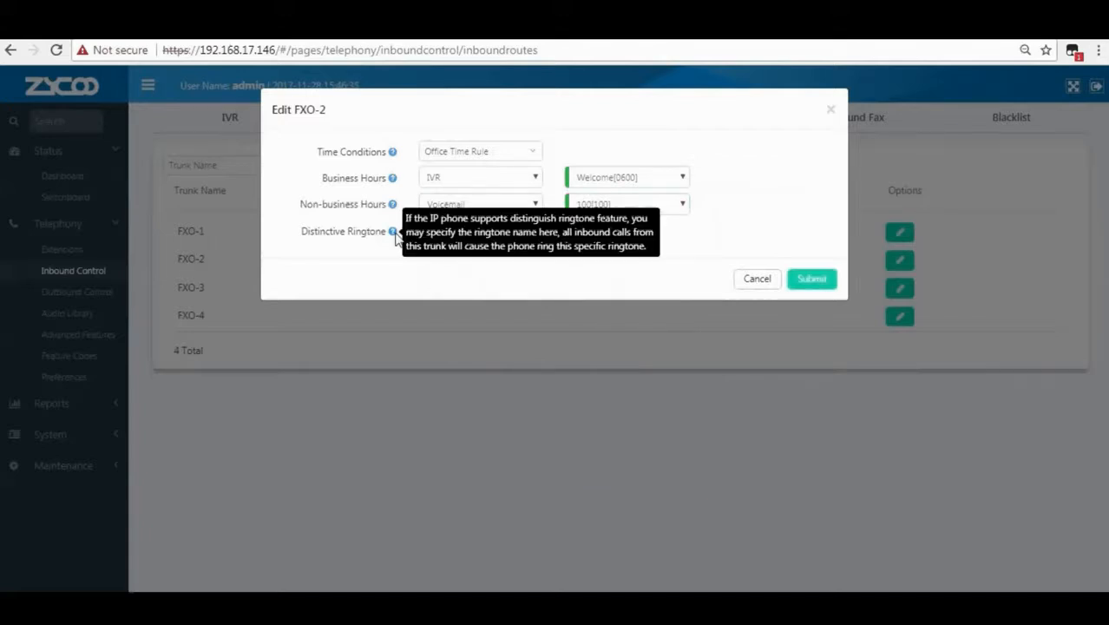
pyautogui.click(439, 231)
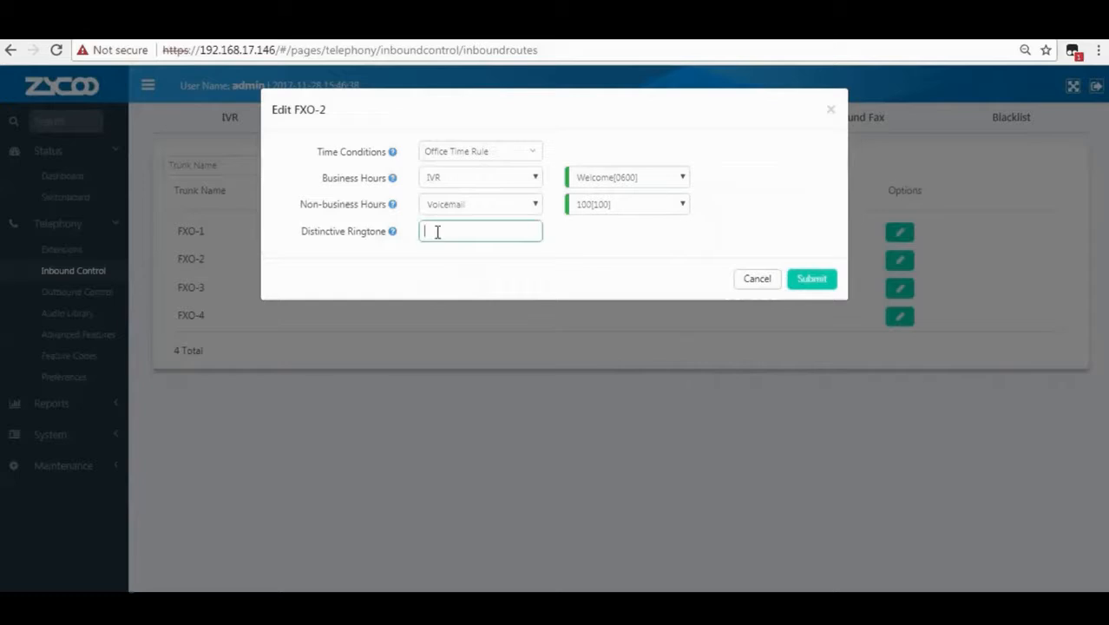
pyautogui.write('123')
pyautogui.click(499, 253)
pyautogui.click(810, 278)
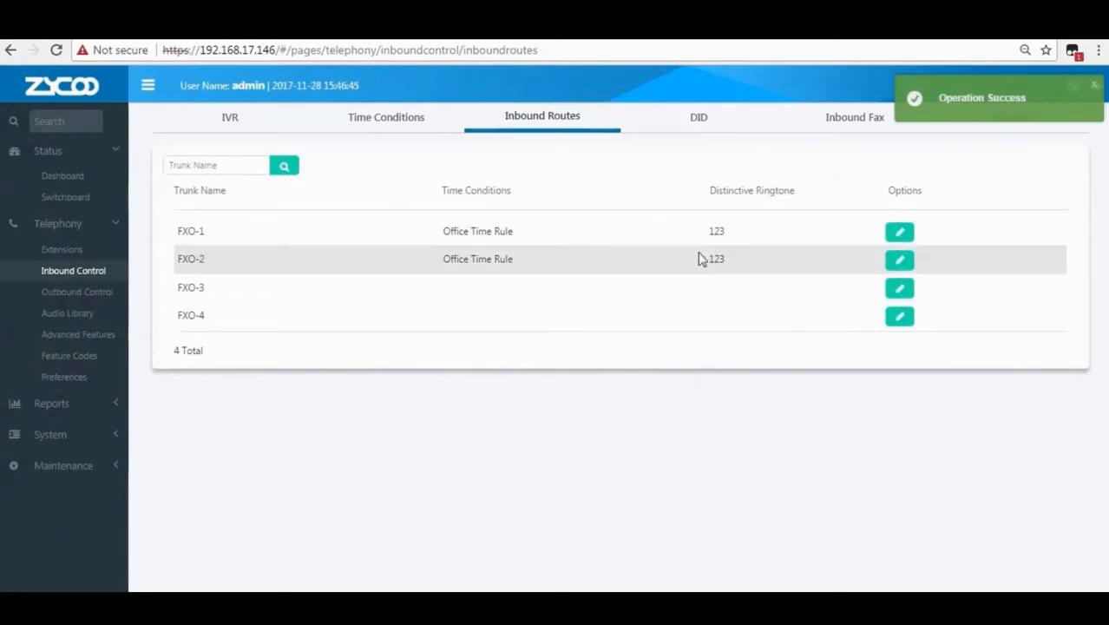
# Switch to the empty DID page under Inbound Control and start a new DID entry.
pyautogui.click(704, 125)
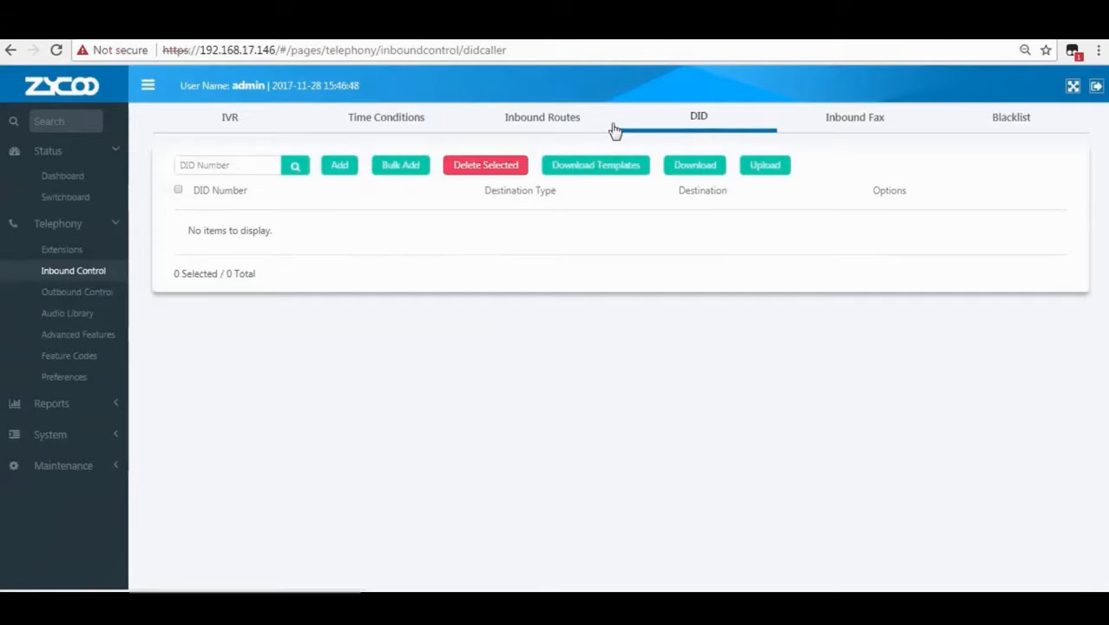
pyautogui.click(239, 164)
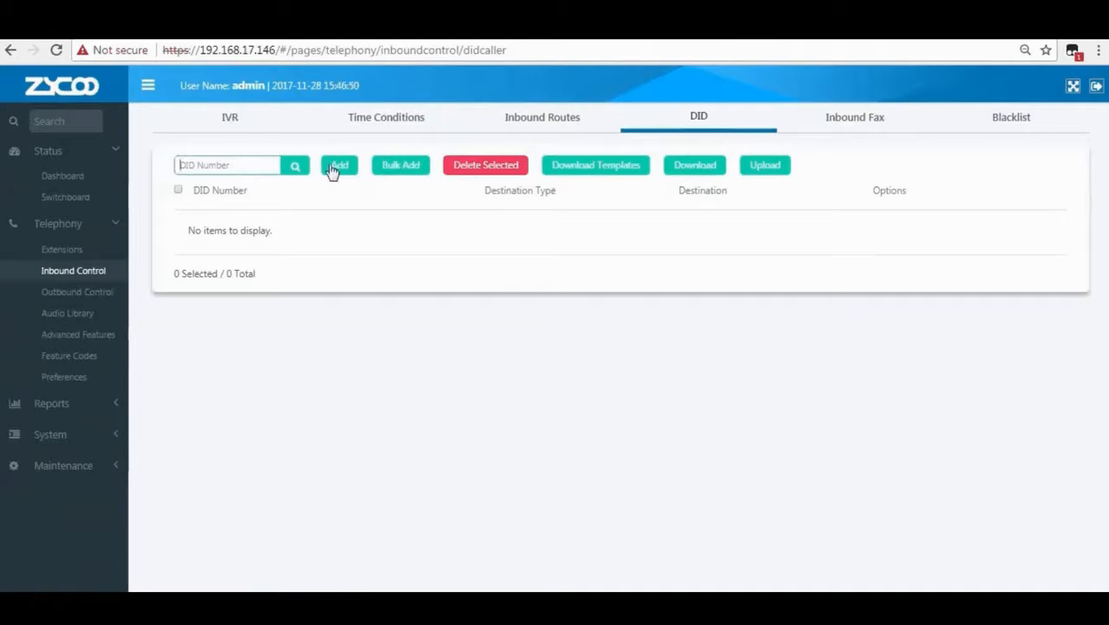
pyautogui.click(340, 169)
# Enter the new DID number in the Add DID form.
pyautogui.click(488, 160)
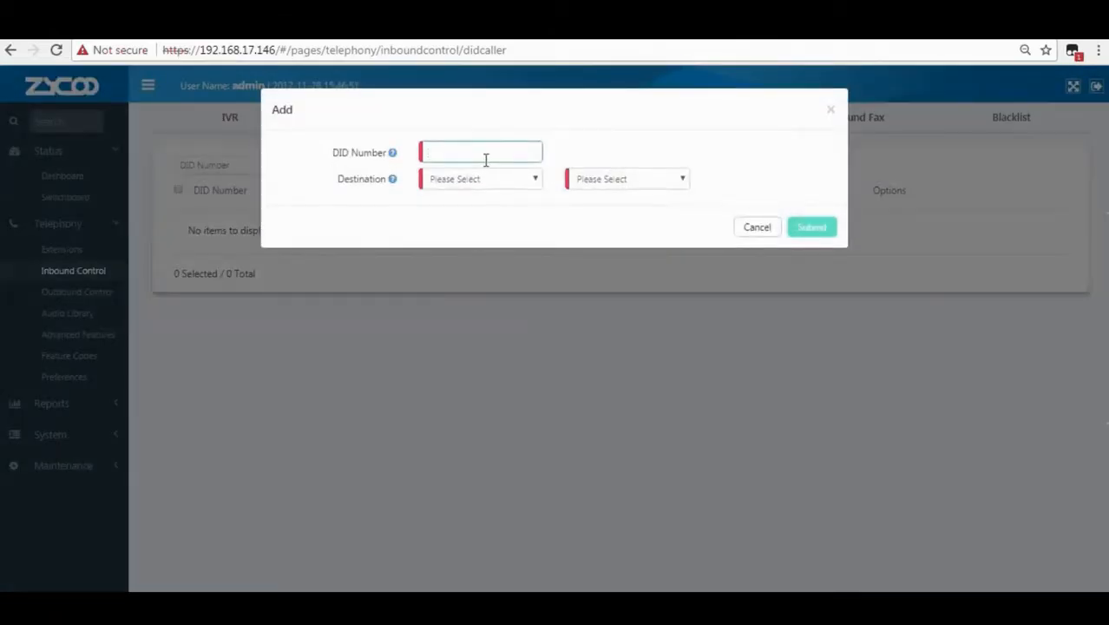
pyautogui.write('31')
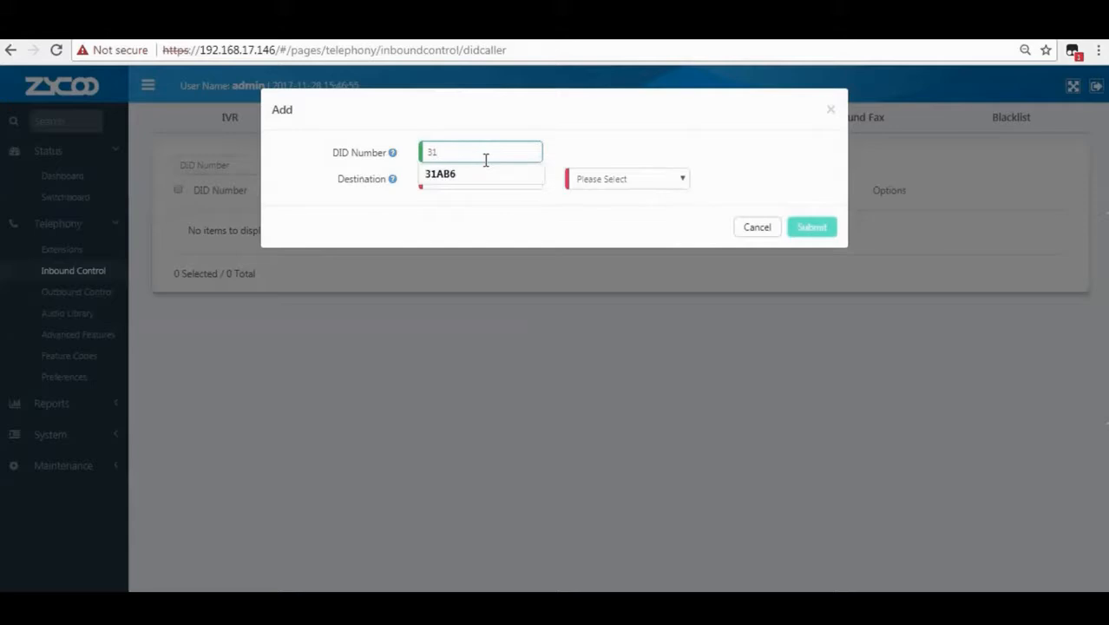
pyautogui.write('246')
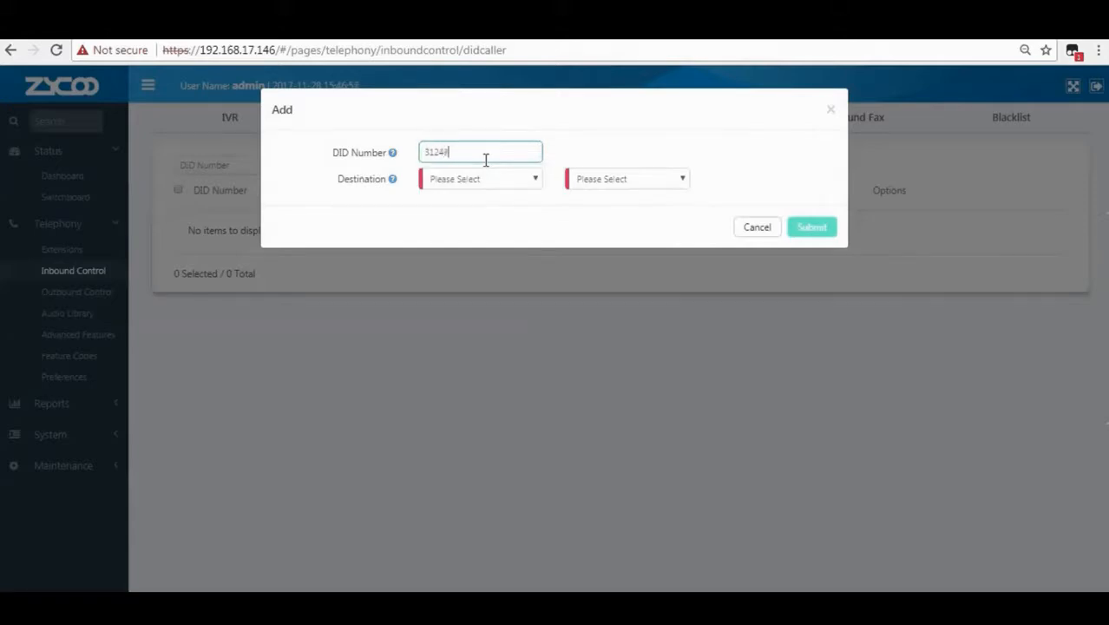
pyautogui.write('784')
pyautogui.moveTo(391, 154)
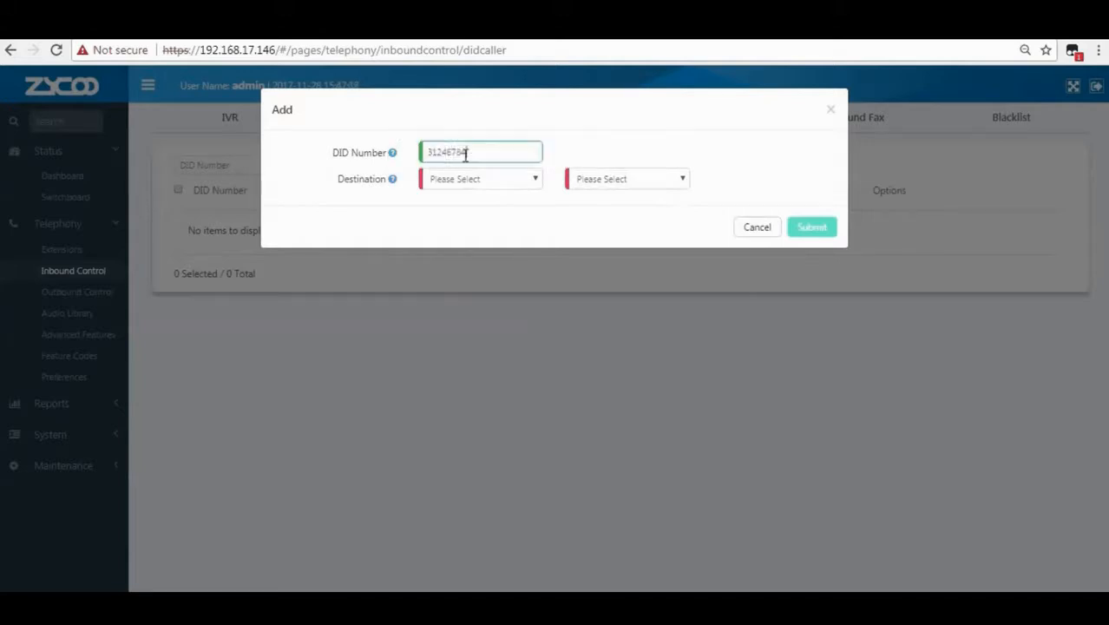
pyautogui.moveTo(467, 152); pyautogui.dragTo(416, 159)
# Route the DID to IVR Welcome[0600] with distinctive ringtone 123 and save it.
pyautogui.moveTo(393, 180)
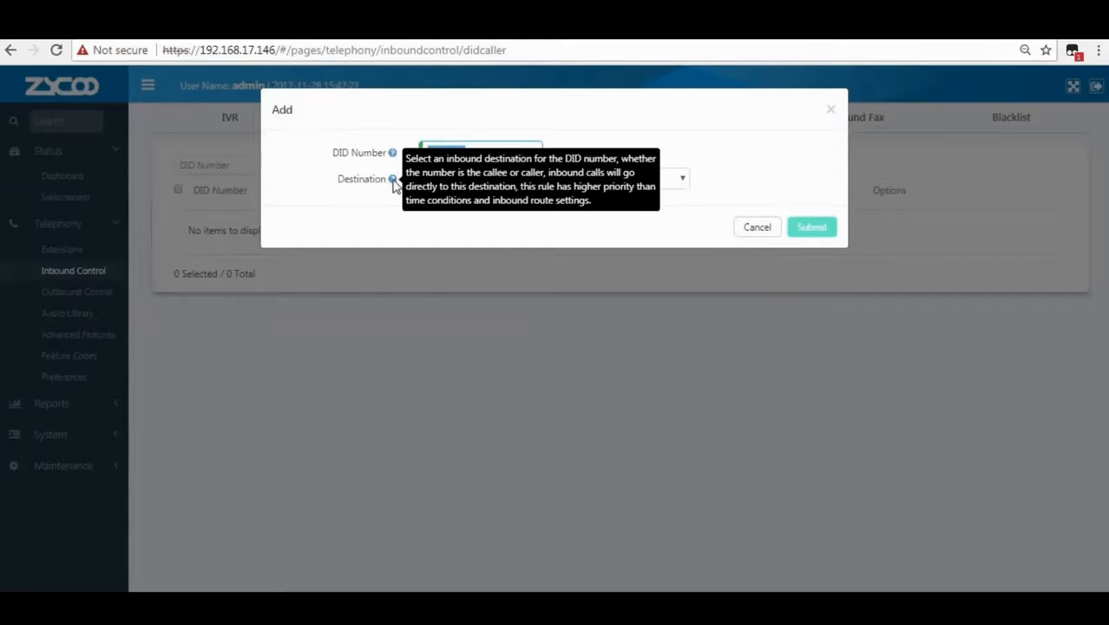
pyautogui.click(446, 182)
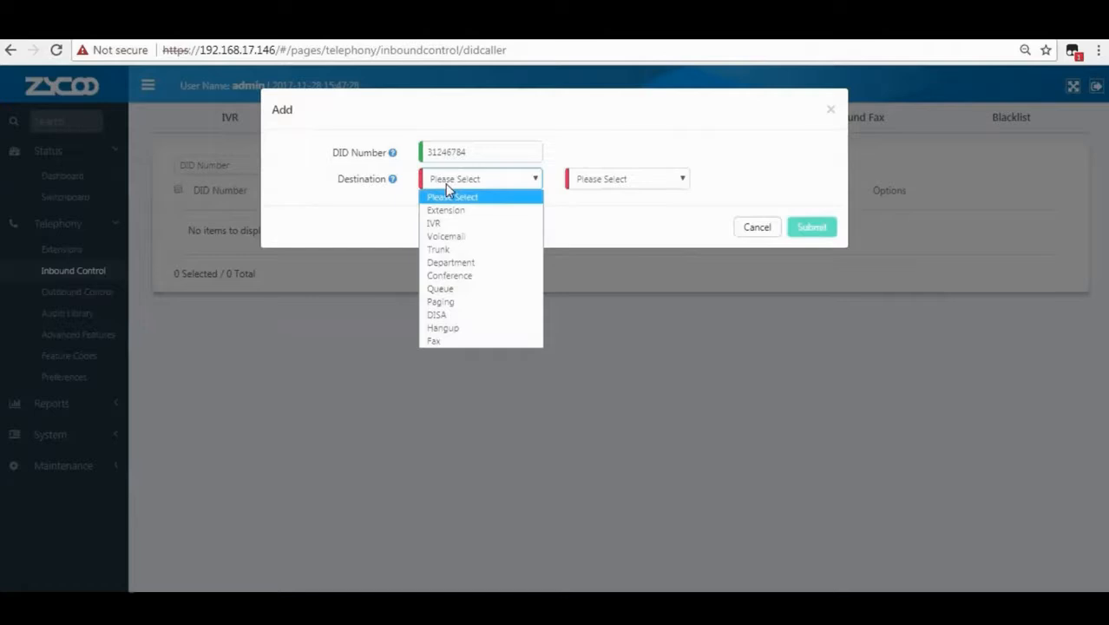
pyautogui.click(458, 224)
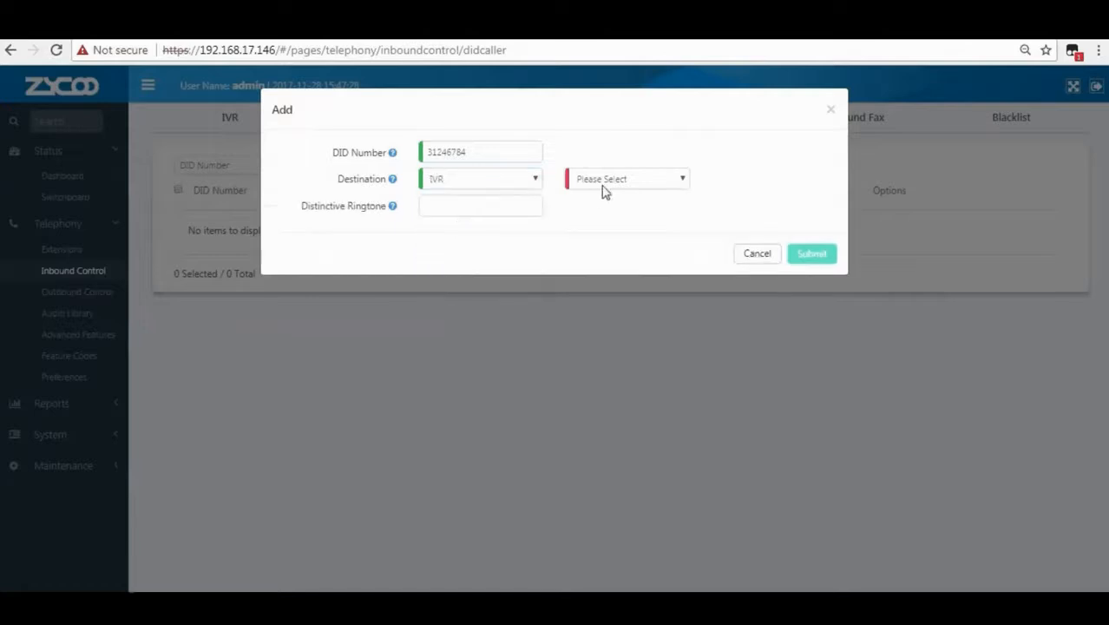
pyautogui.click(604, 182)
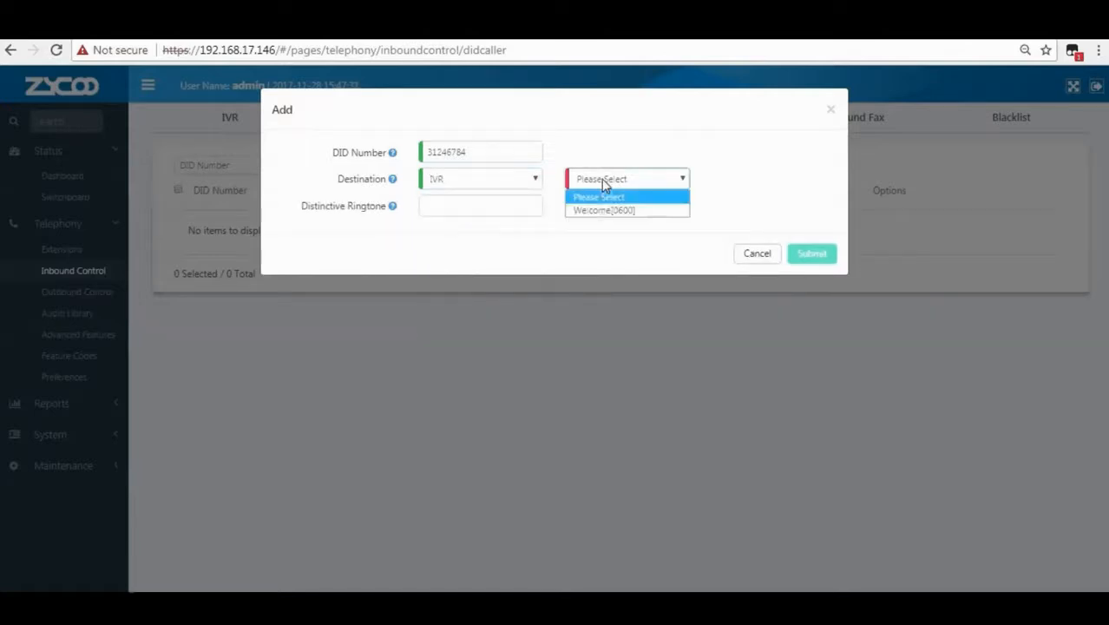
pyautogui.click(602, 212)
pyautogui.click(497, 207)
pyautogui.write('123')
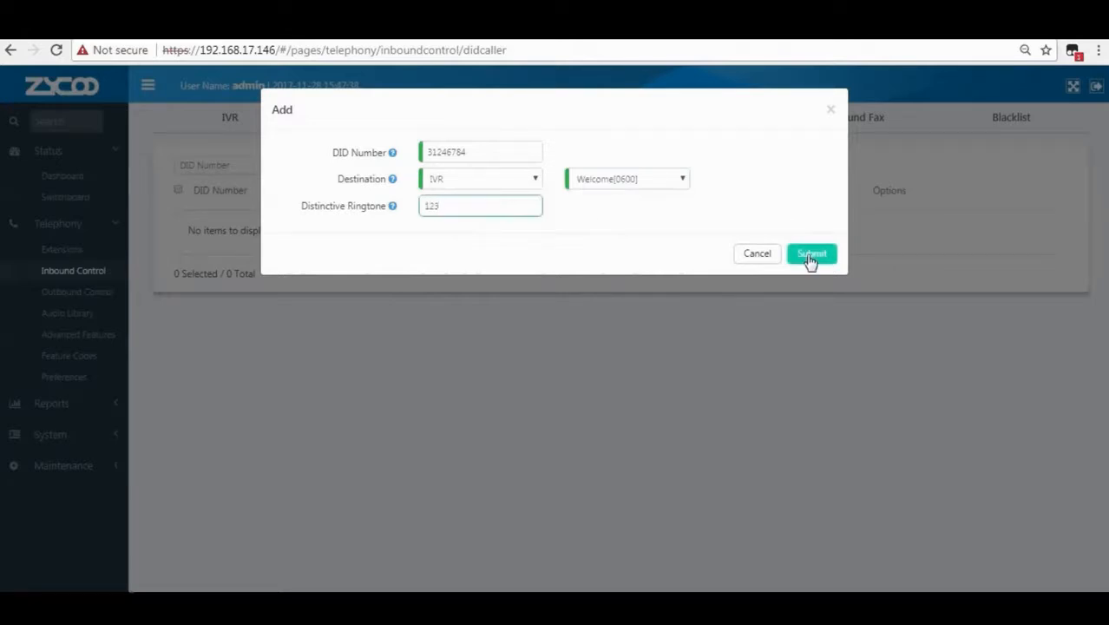
pyautogui.click(810, 256)
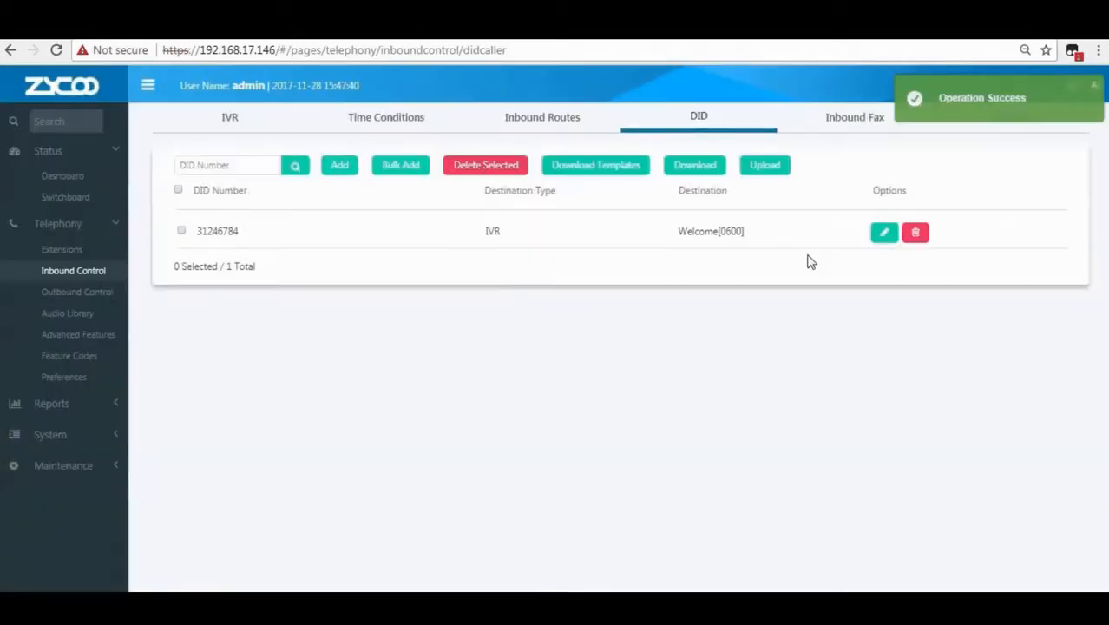
# Highlight the new entry in the DID list, then clear the selection.
pyautogui.moveTo(243, 234); pyautogui.dragTo(193, 236)
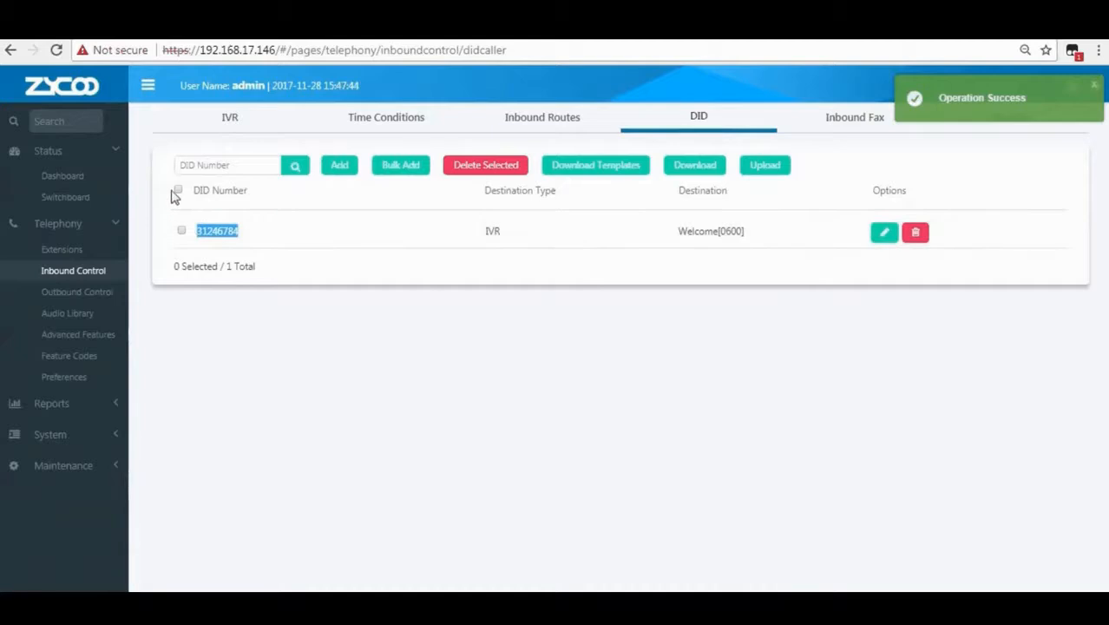
pyautogui.click(176, 190)
pyautogui.click(292, 244)
# Set the inbound fax destination to Fax Machine 005, save, and go to the Blacklist page.
pyautogui.click(844, 122)
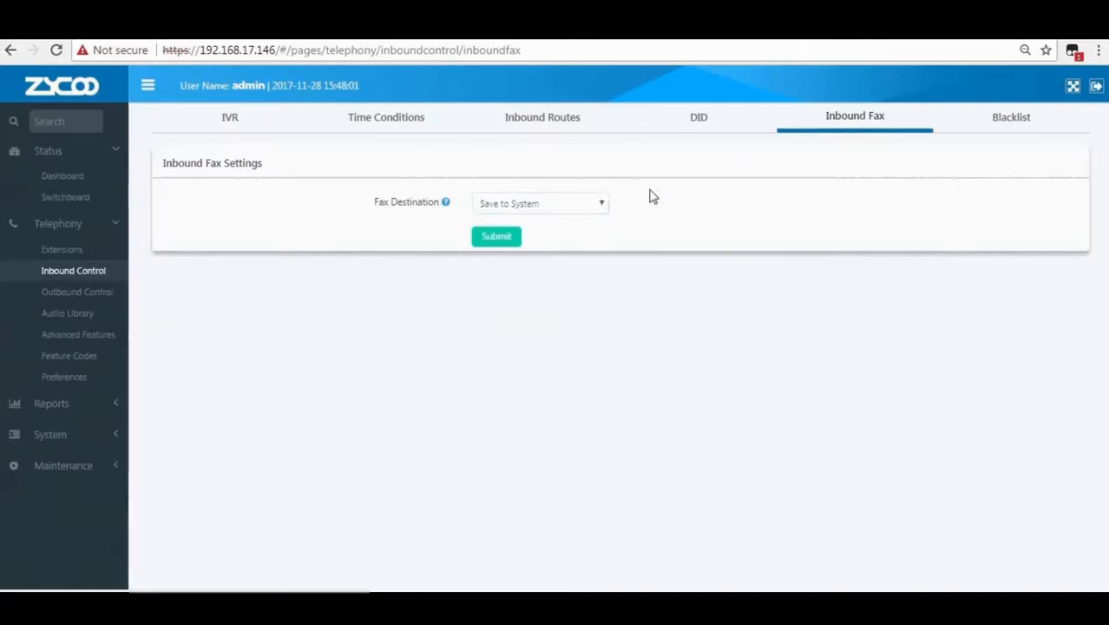
pyautogui.click(558, 205)
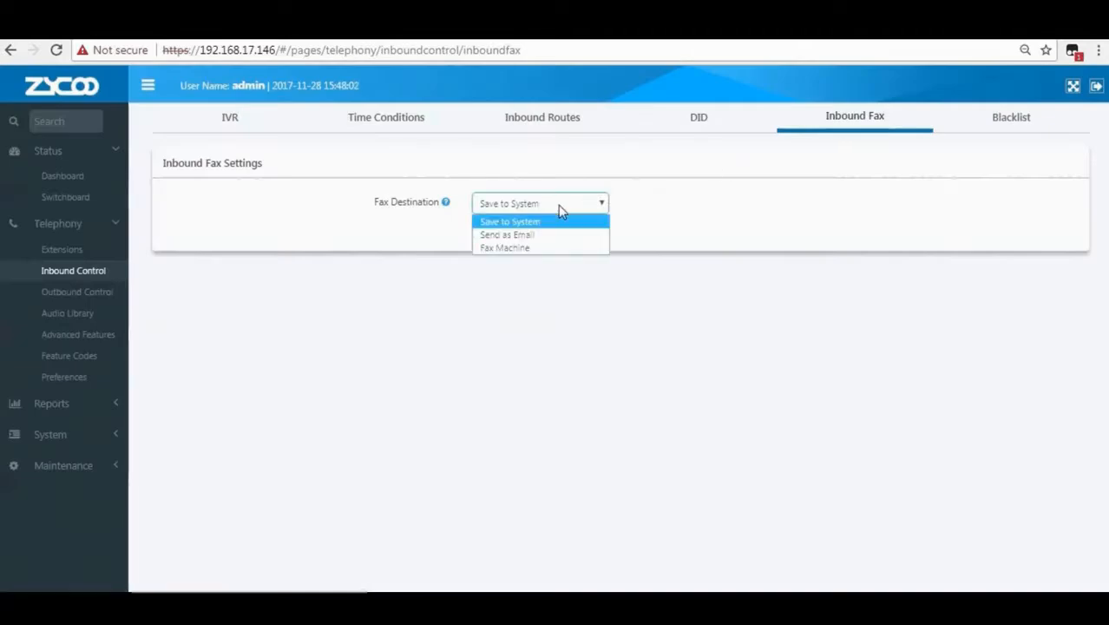
pyautogui.click(518, 250)
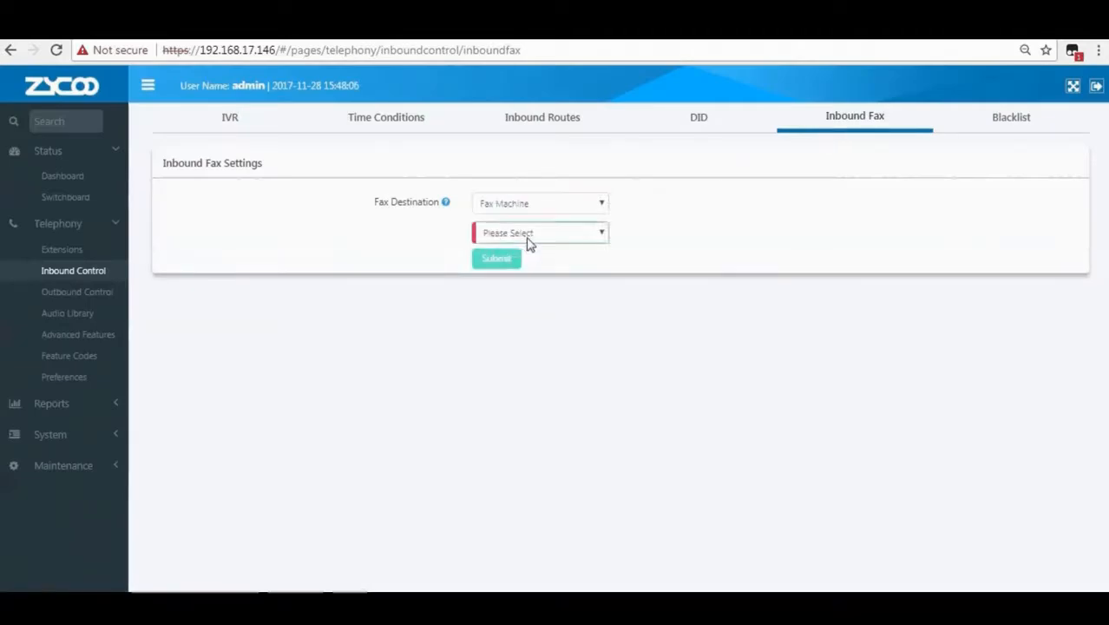
pyautogui.moveTo(445, 205)
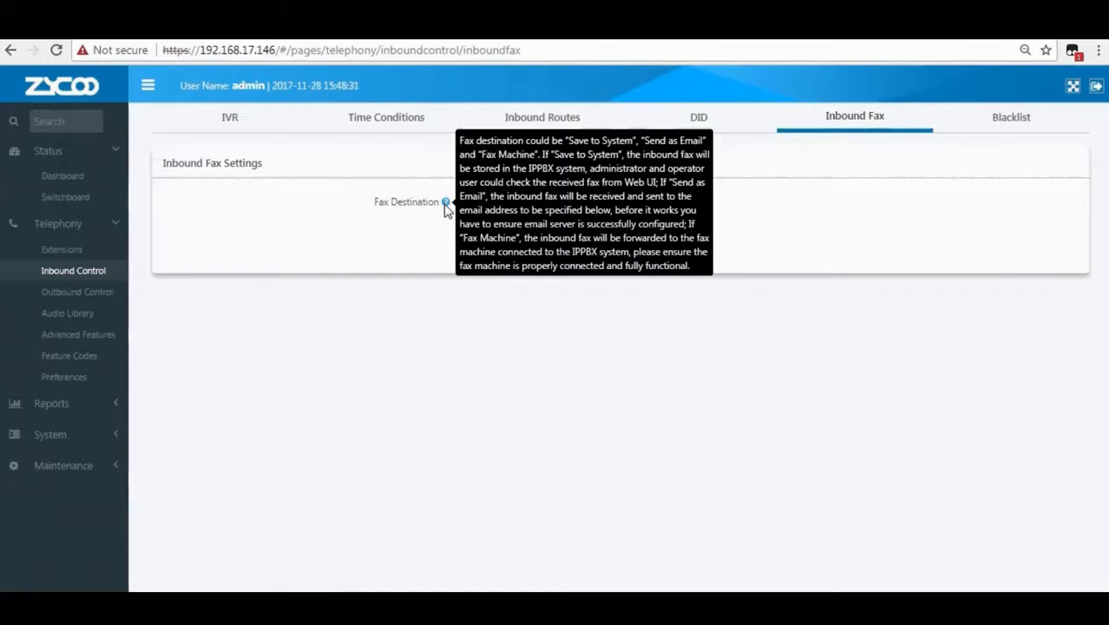
pyautogui.click(510, 206)
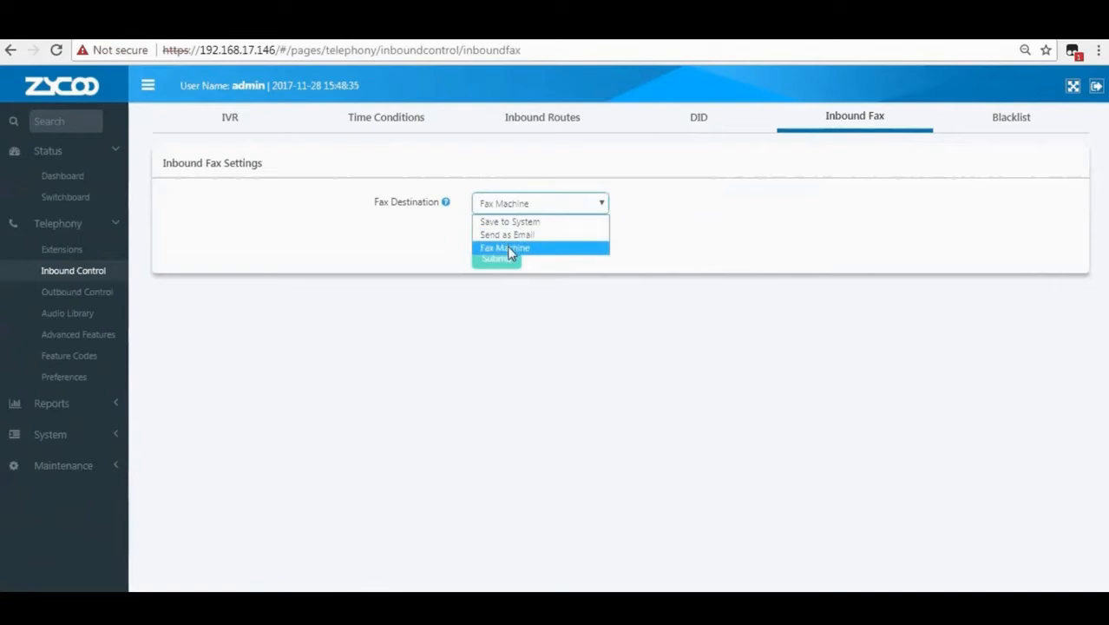
pyautogui.click(510, 249)
pyautogui.click(512, 236)
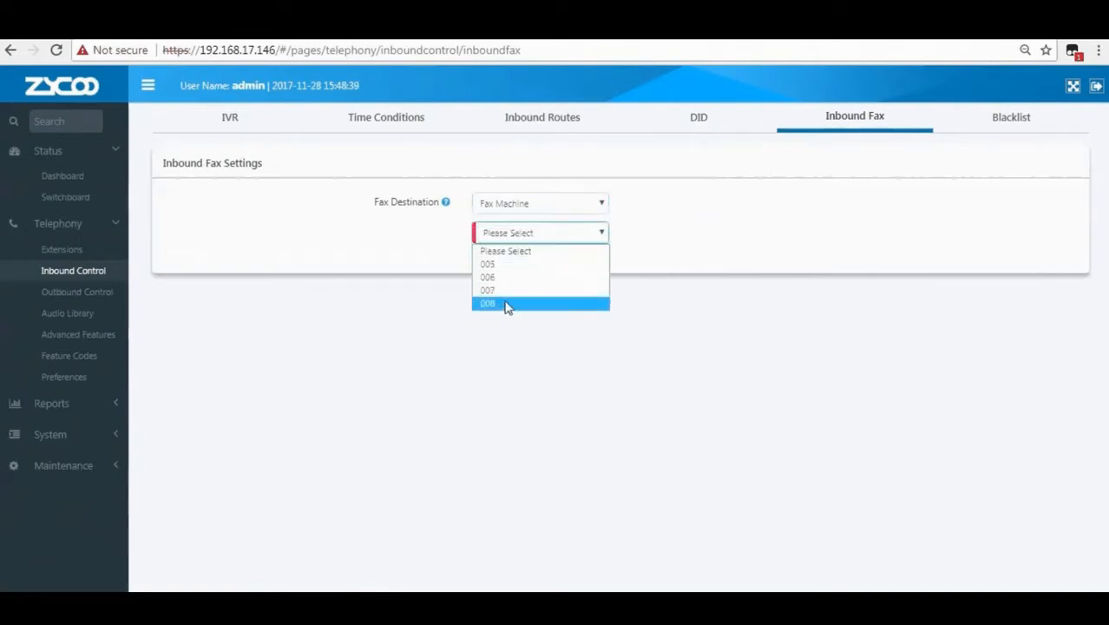
pyautogui.click(505, 265)
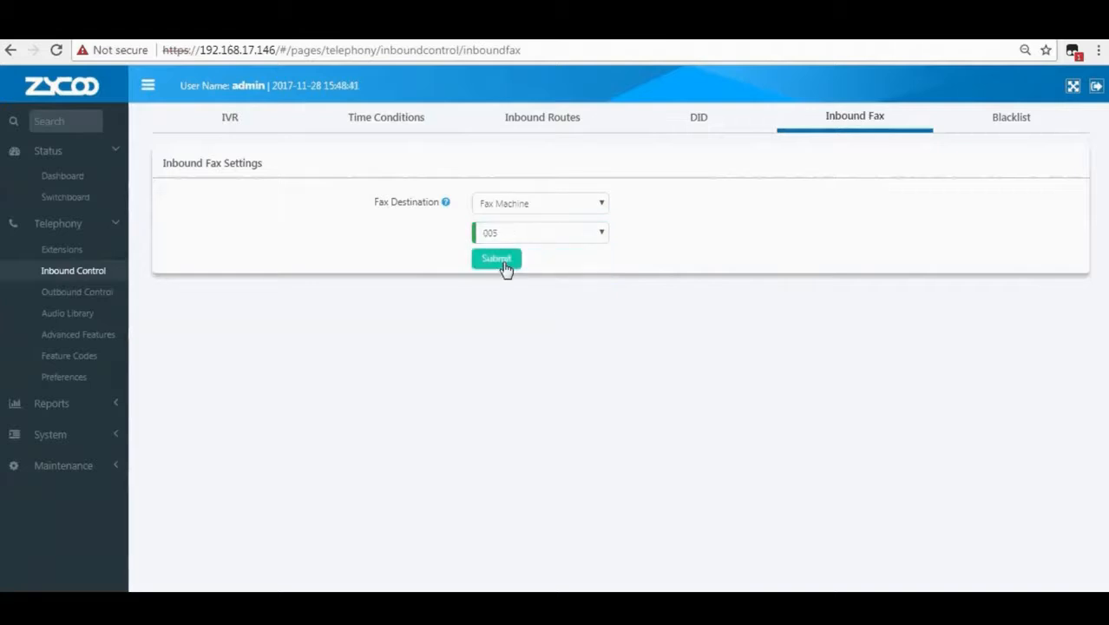
pyautogui.click(505, 266)
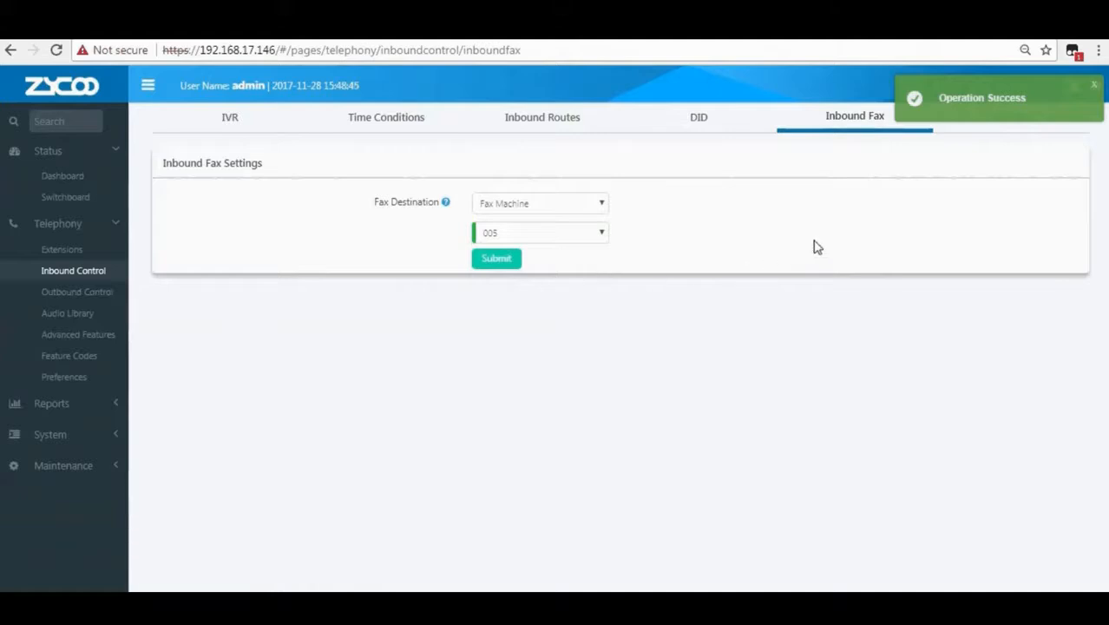
pyautogui.click(998, 122)
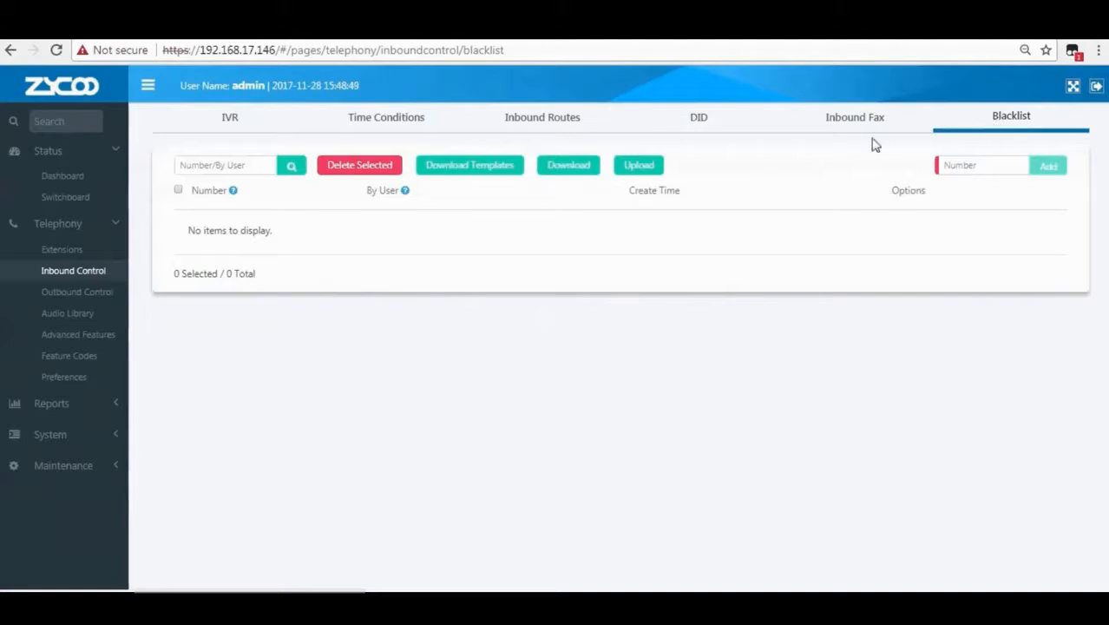
# Enter the caller's number in the Blacklist Number box and add it as the first blacklist entry.
pyautogui.click(221, 168)
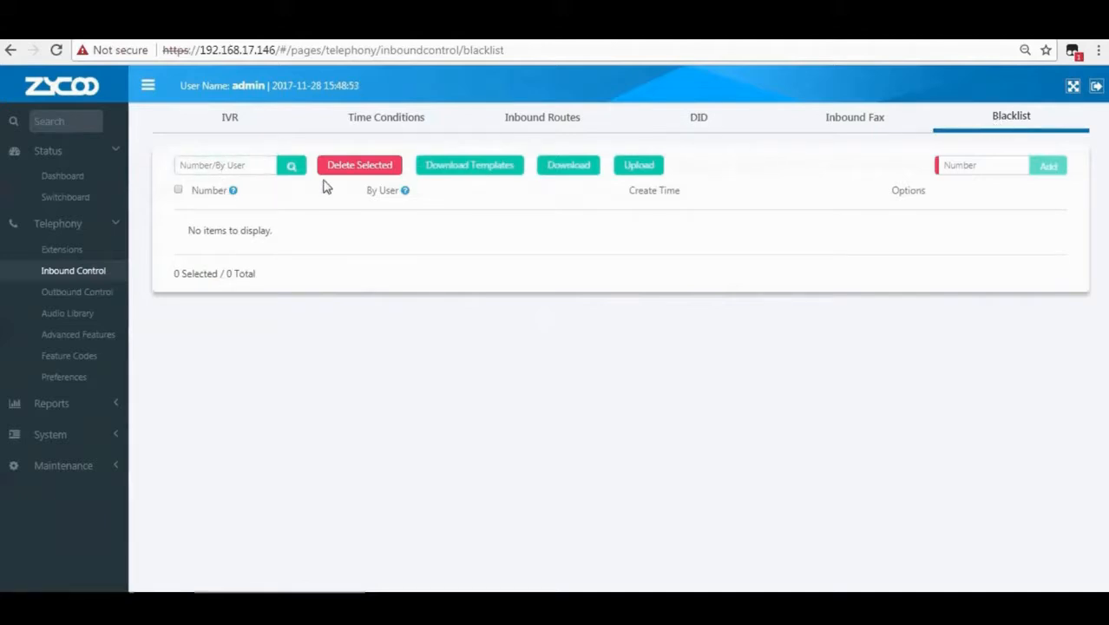
pyautogui.moveTo(234, 194)
pyautogui.moveTo(407, 194)
pyautogui.click(961, 171)
pyautogui.write('1820122')
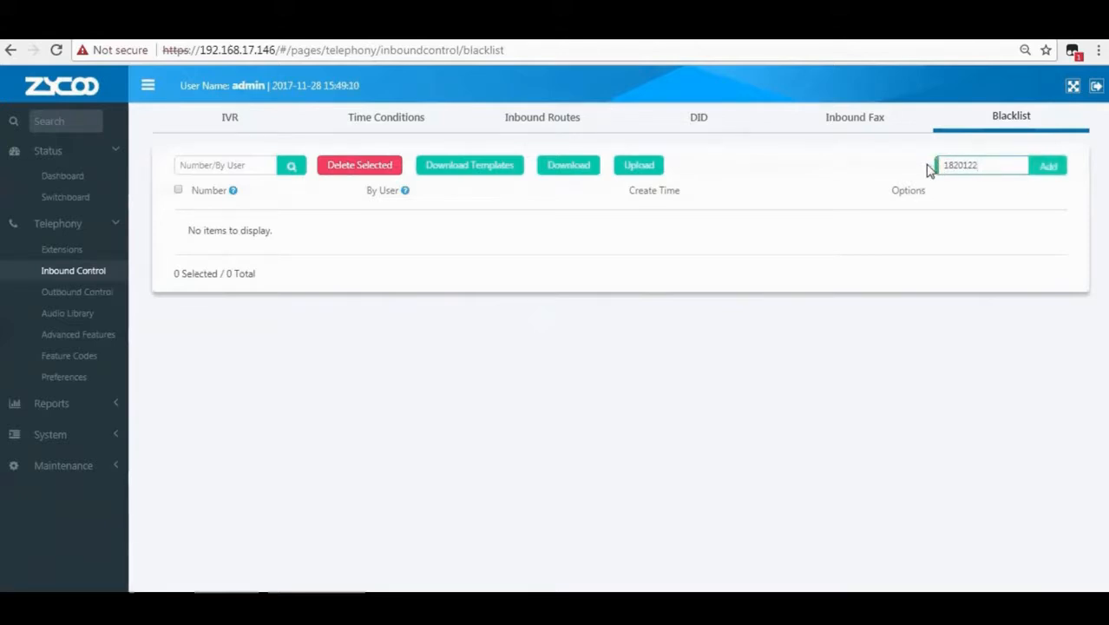
pyautogui.click(1054, 166)
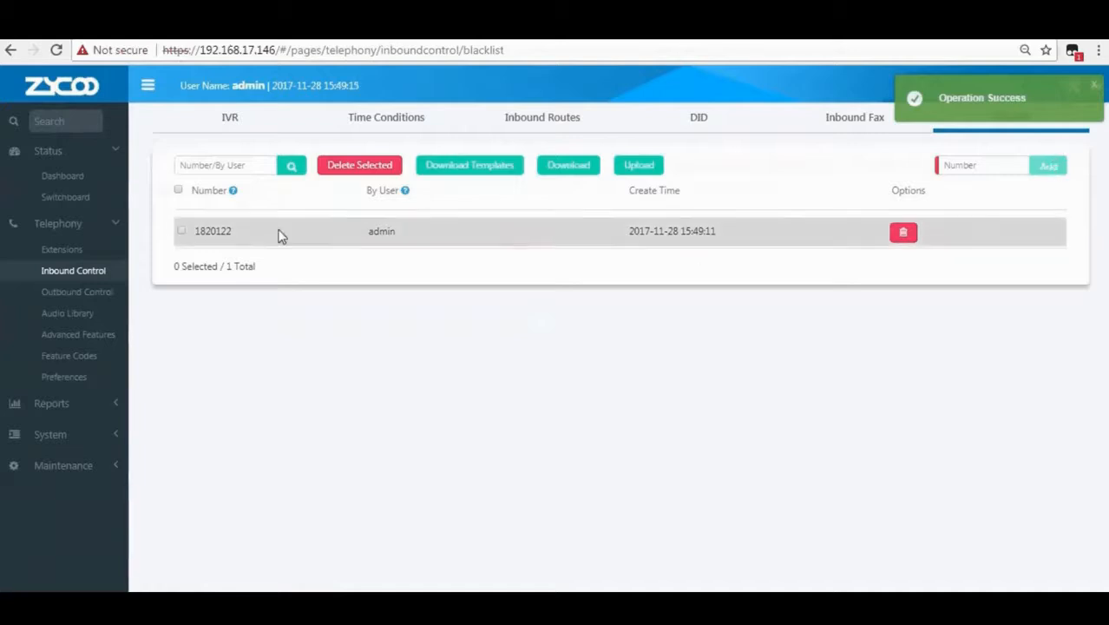
pyautogui.moveTo(237, 235); pyautogui.dragTo(195, 237)
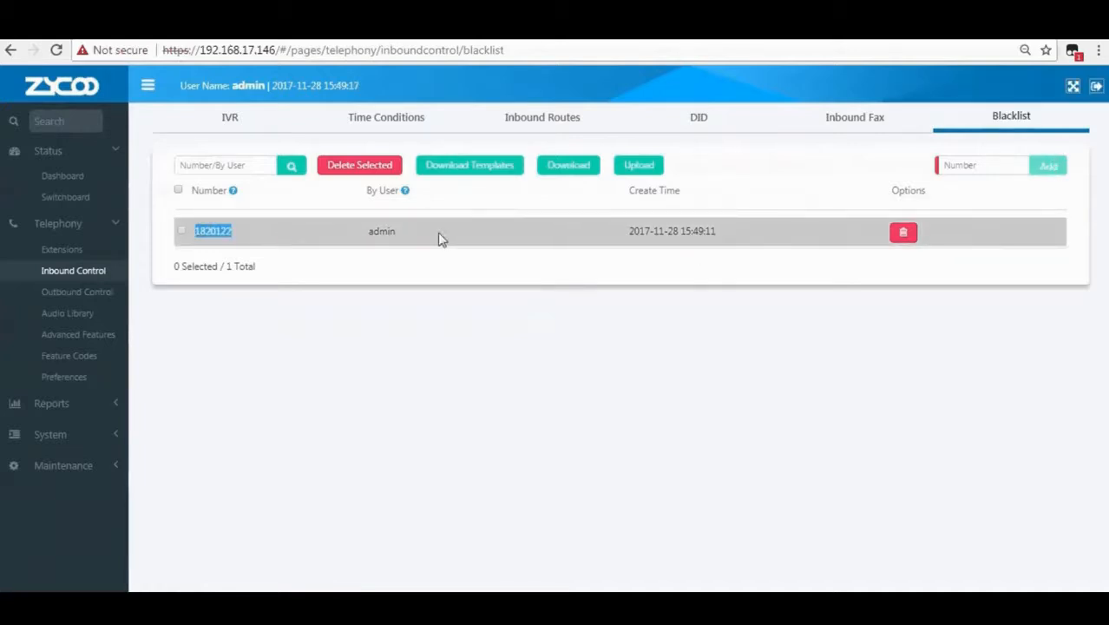
pyautogui.click(382, 231)
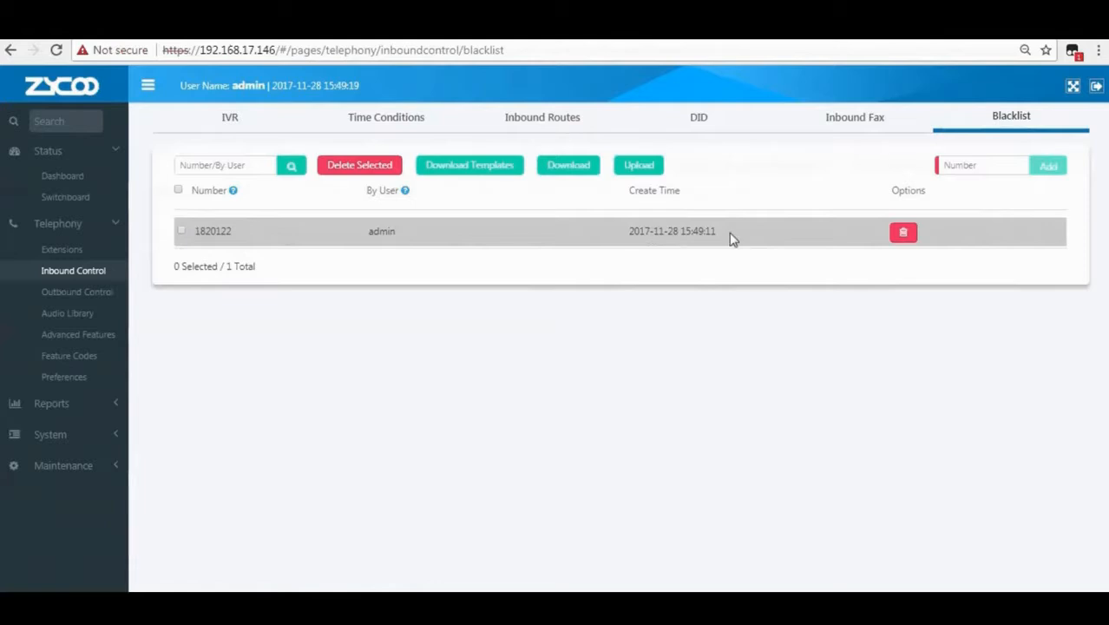
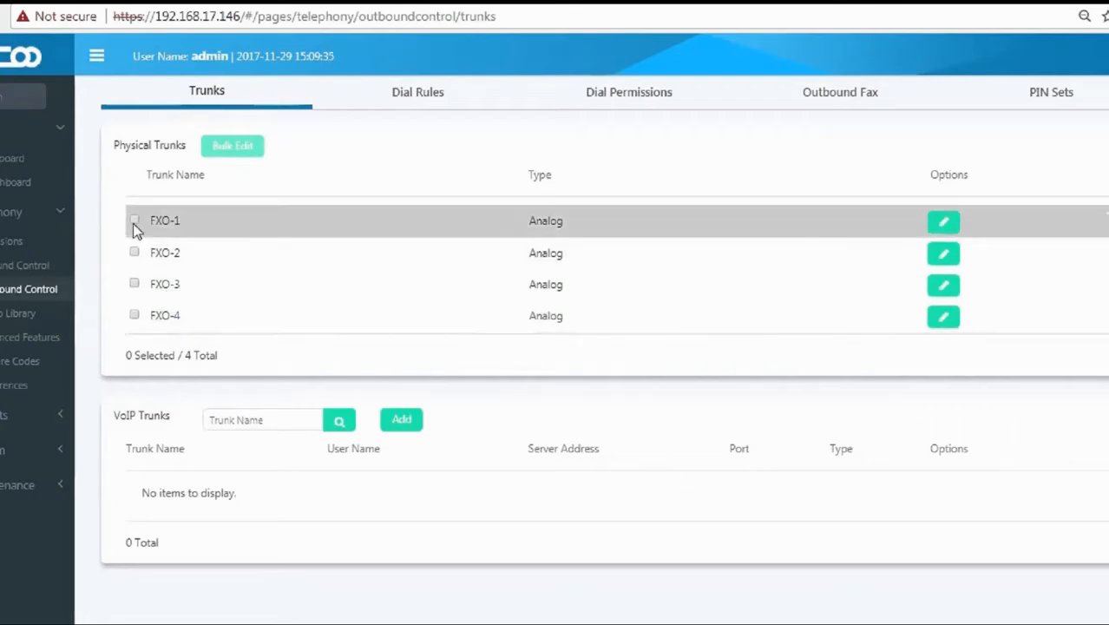
# Bulk-edit trunk FXO-1 so call recording is set to In & Out.
pyautogui.click(134, 222)
pyautogui.click(237, 150)
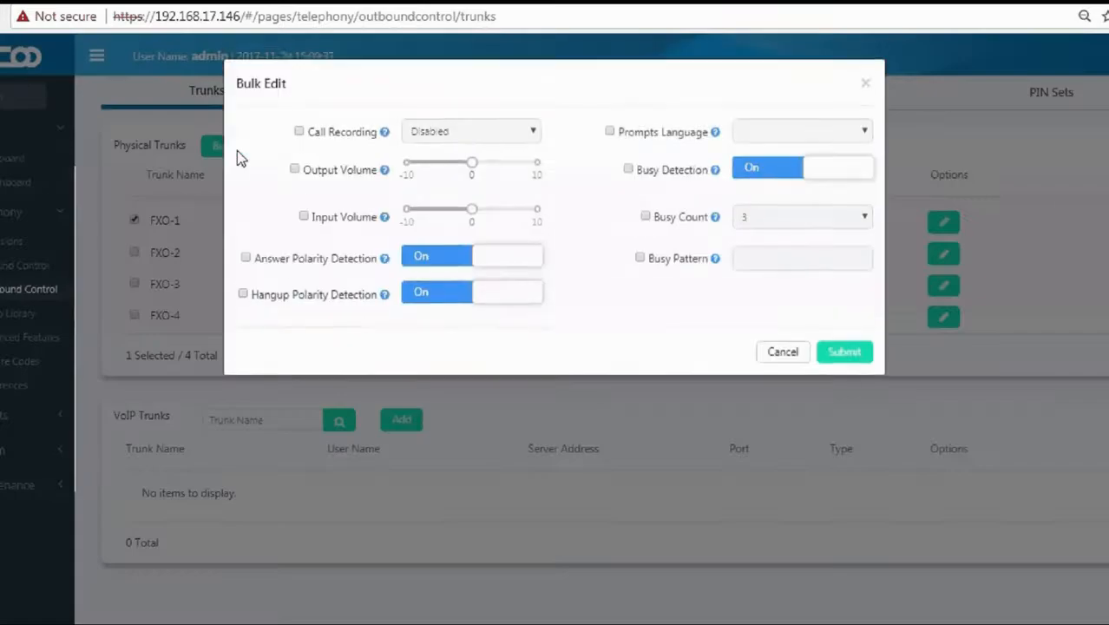
pyautogui.click(299, 133)
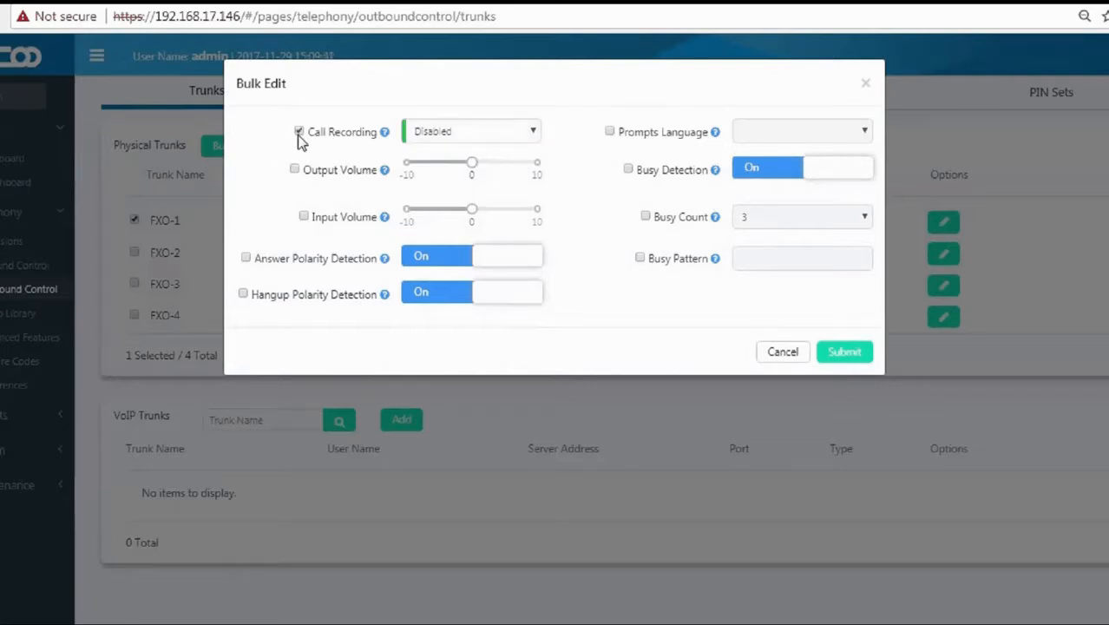
pyautogui.moveTo(385, 139)
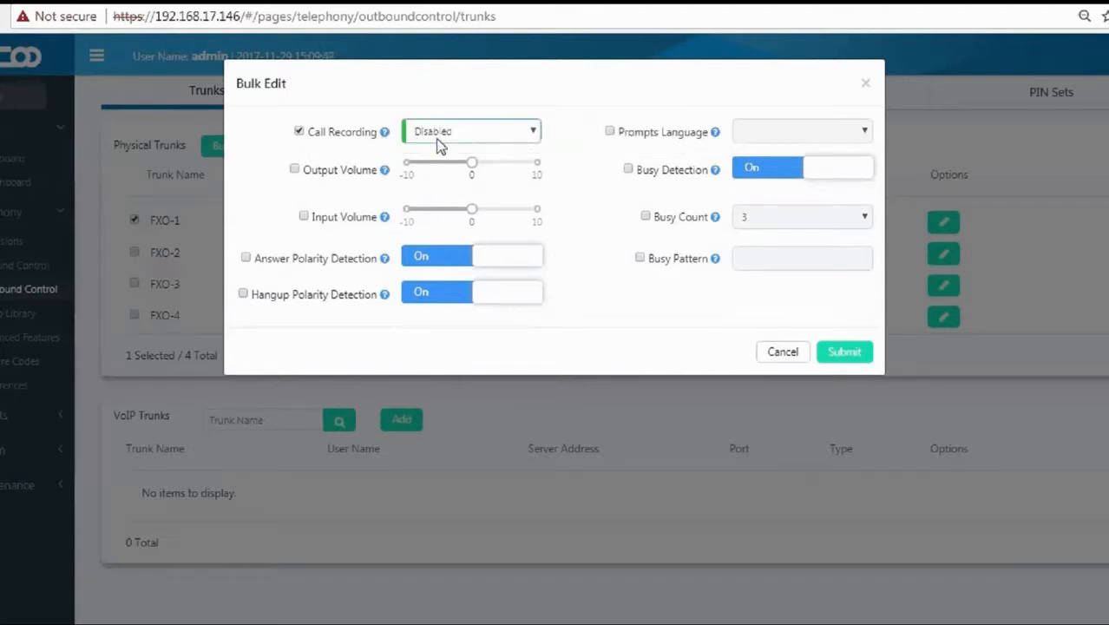
pyautogui.click(440, 135)
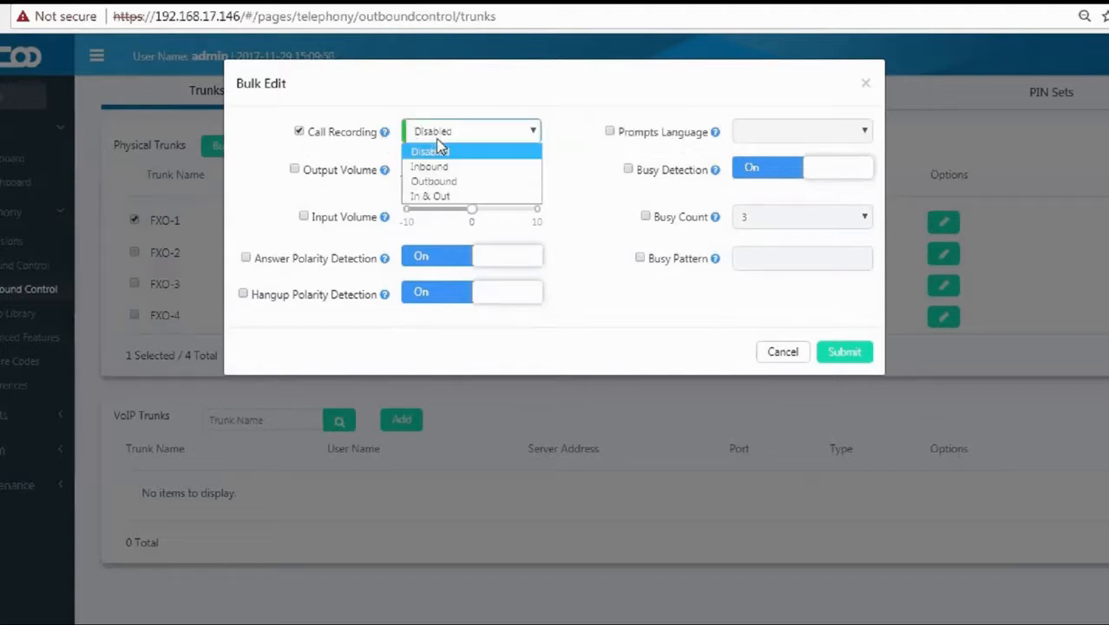
pyautogui.click(442, 197)
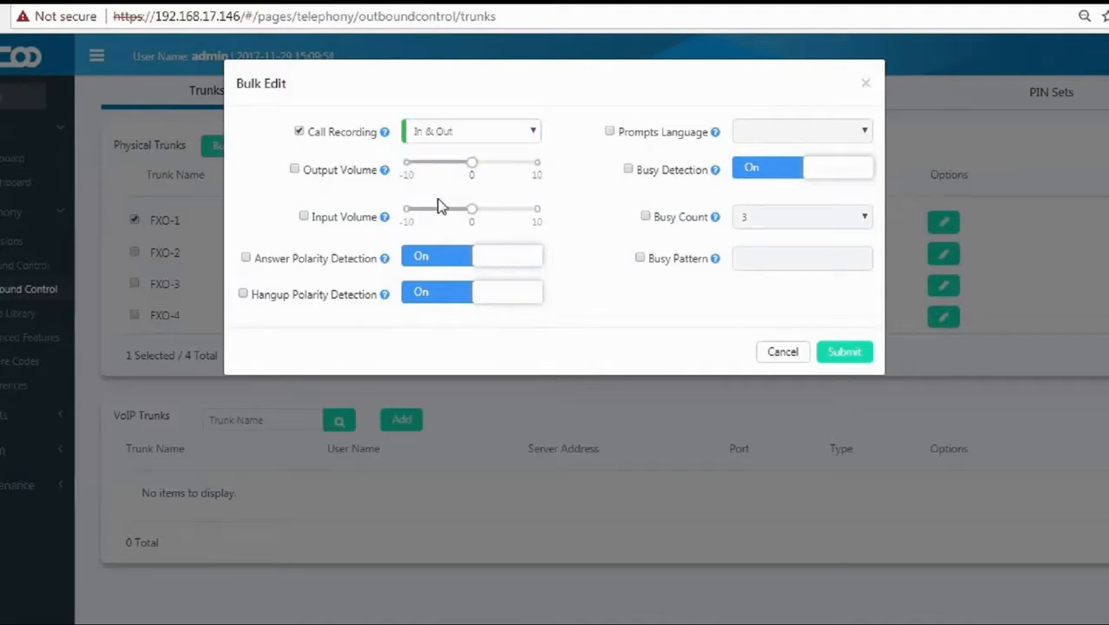
# Raise FXO-1's output and input volume to 10.
pyautogui.click(295, 171)
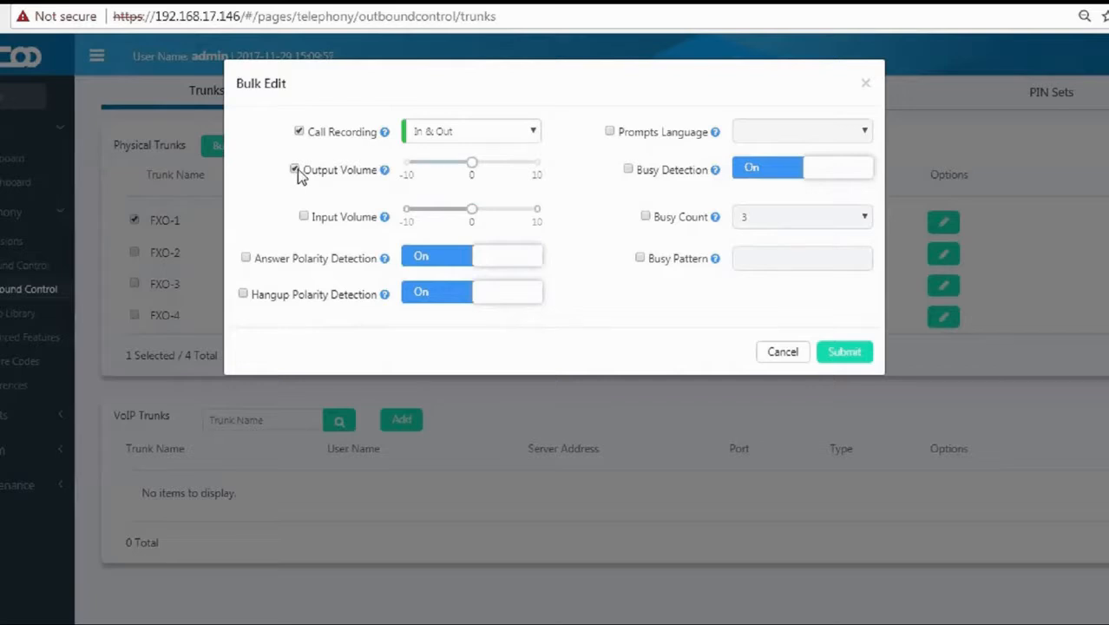
pyautogui.click(382, 177)
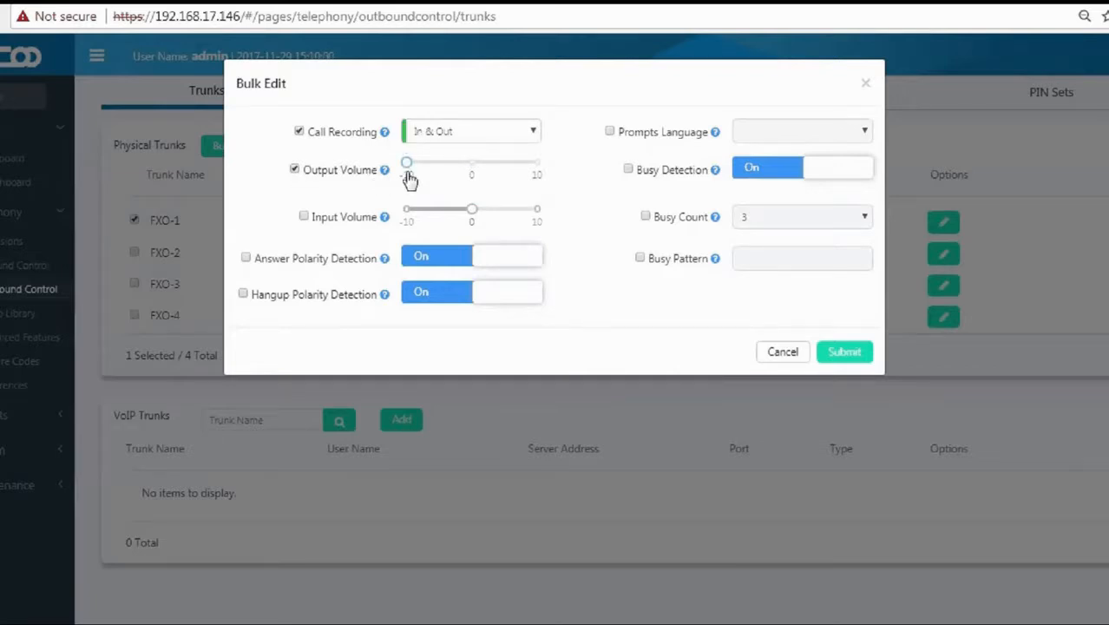
pyautogui.click(479, 172)
pyautogui.click(531, 172)
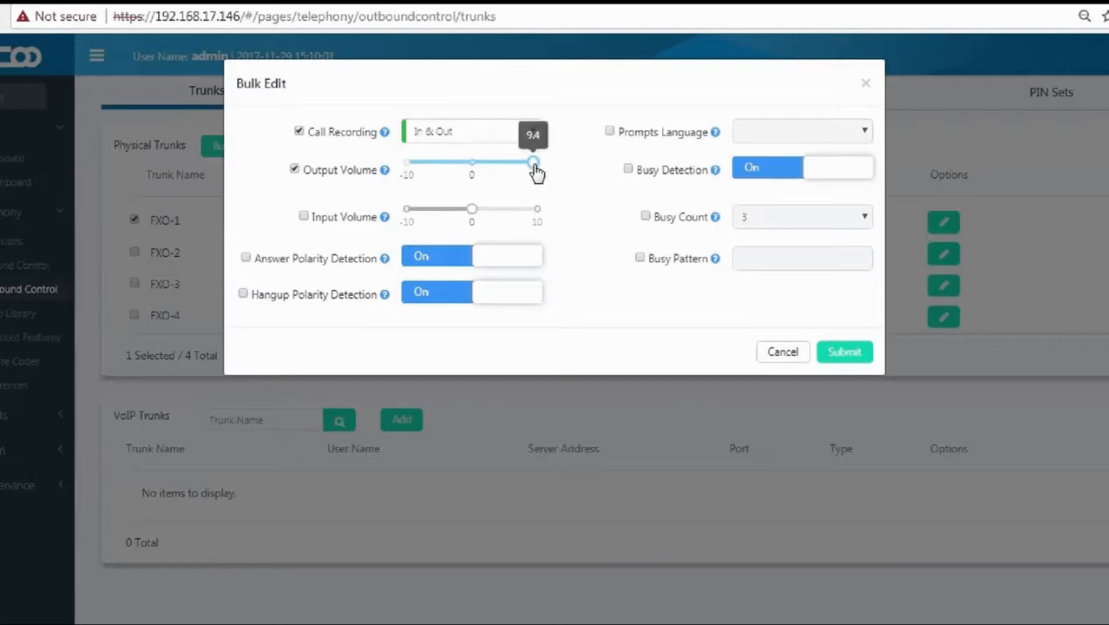
pyautogui.click(304, 217)
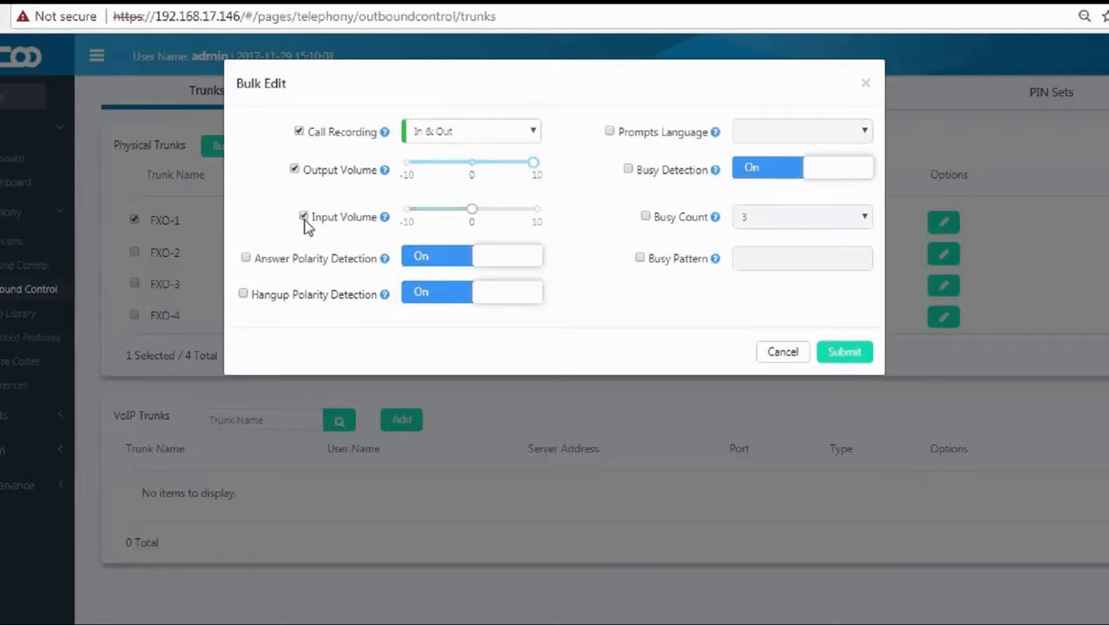
pyautogui.moveTo(472, 211); pyautogui.dragTo(549, 215)
pyautogui.moveTo(383, 264)
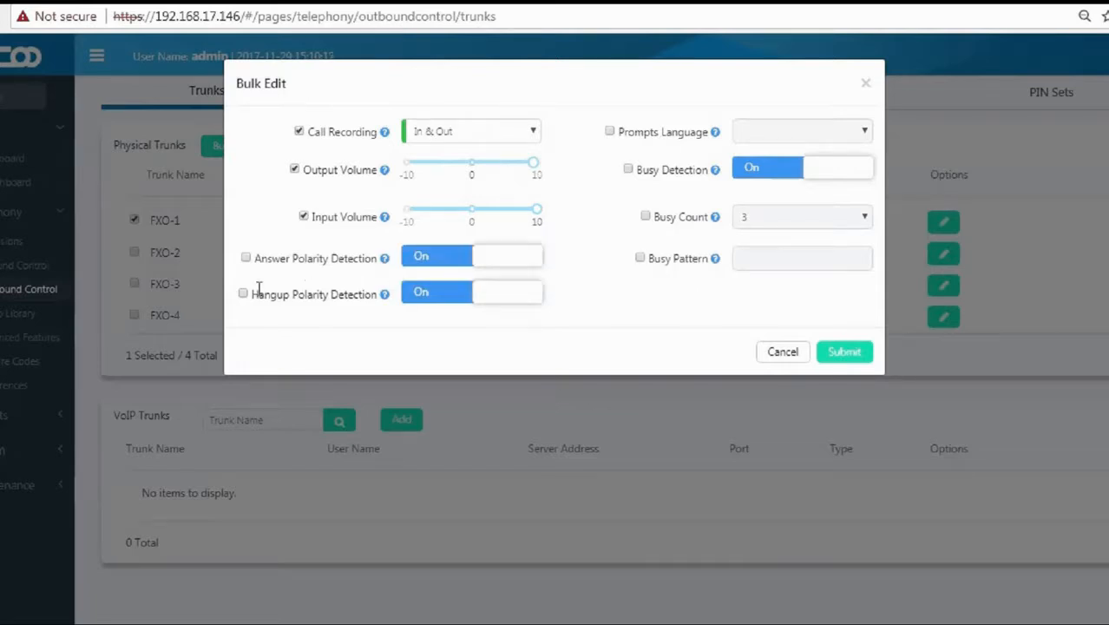
pyautogui.moveTo(251, 294); pyautogui.dragTo(377, 295)
pyautogui.click(386, 299)
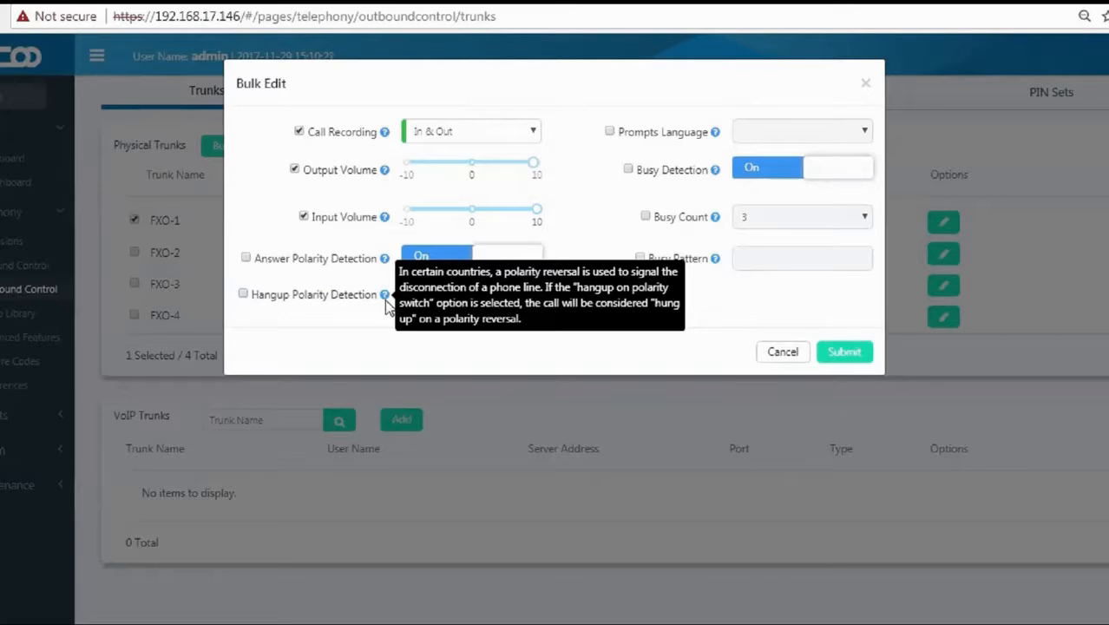
# Set the prompts language to English and submit the bulk edit.
pyautogui.click(610, 132)
pyautogui.moveTo(715, 135)
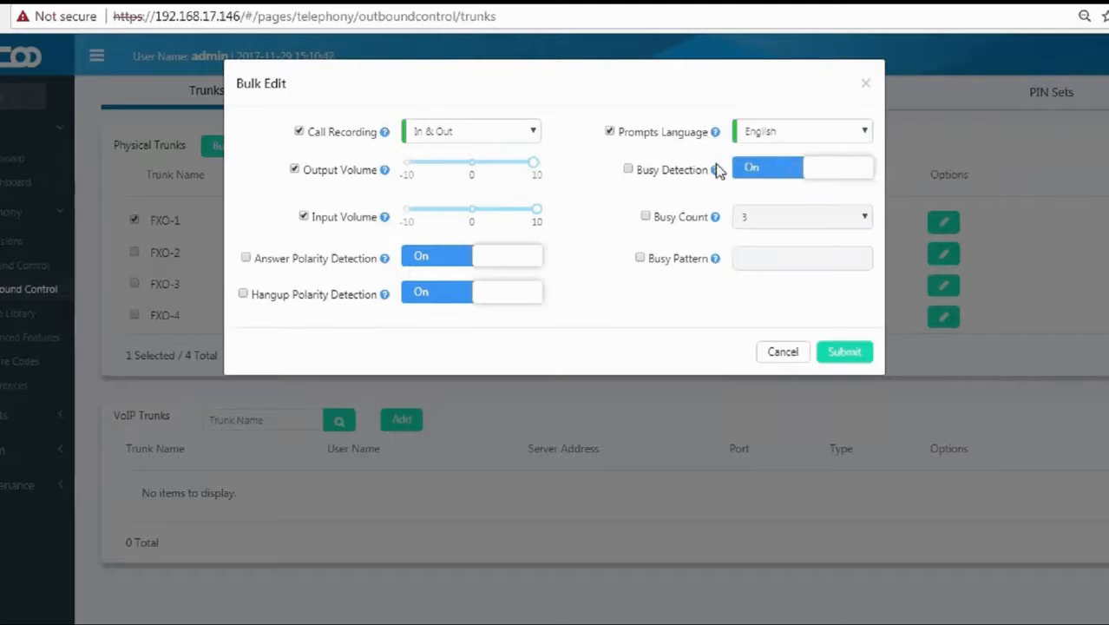
pyautogui.moveTo(716, 177)
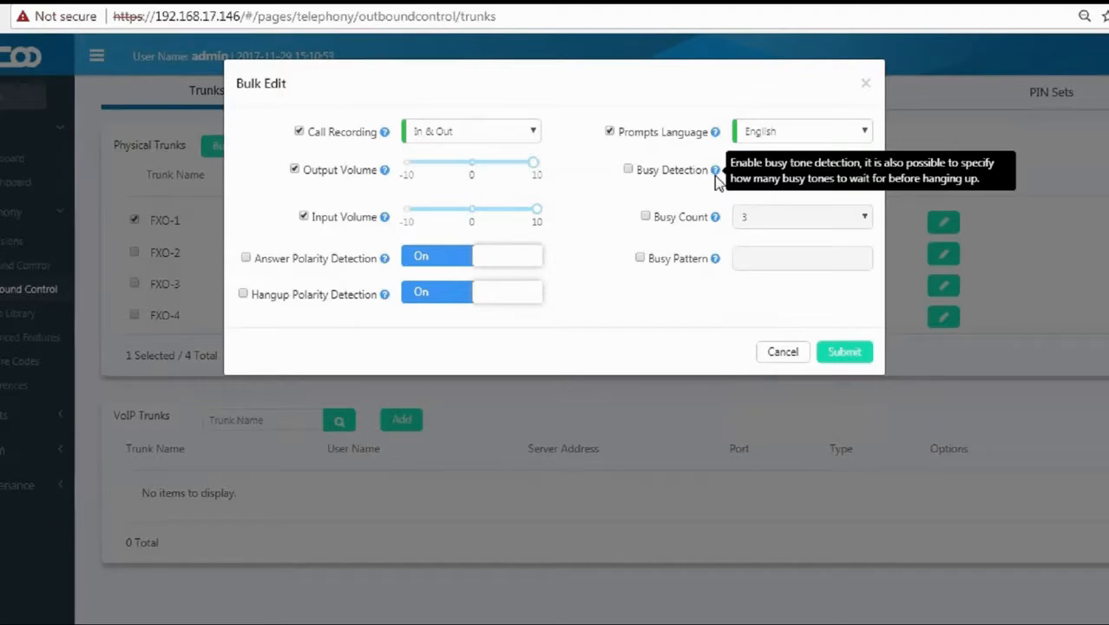
pyautogui.moveTo(715, 222)
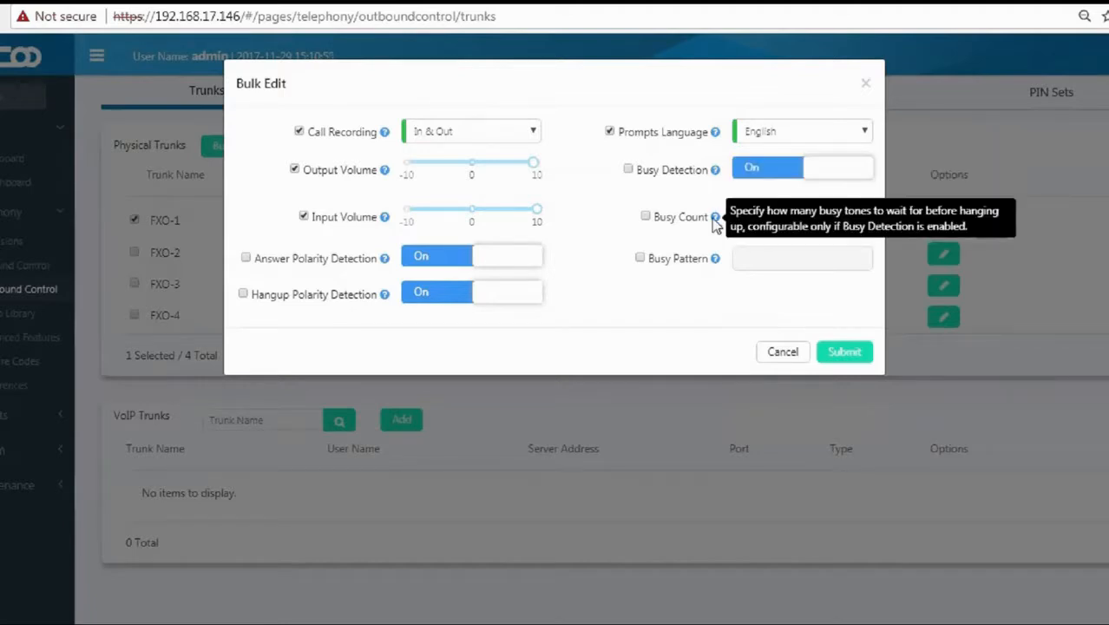
pyautogui.moveTo(716, 264)
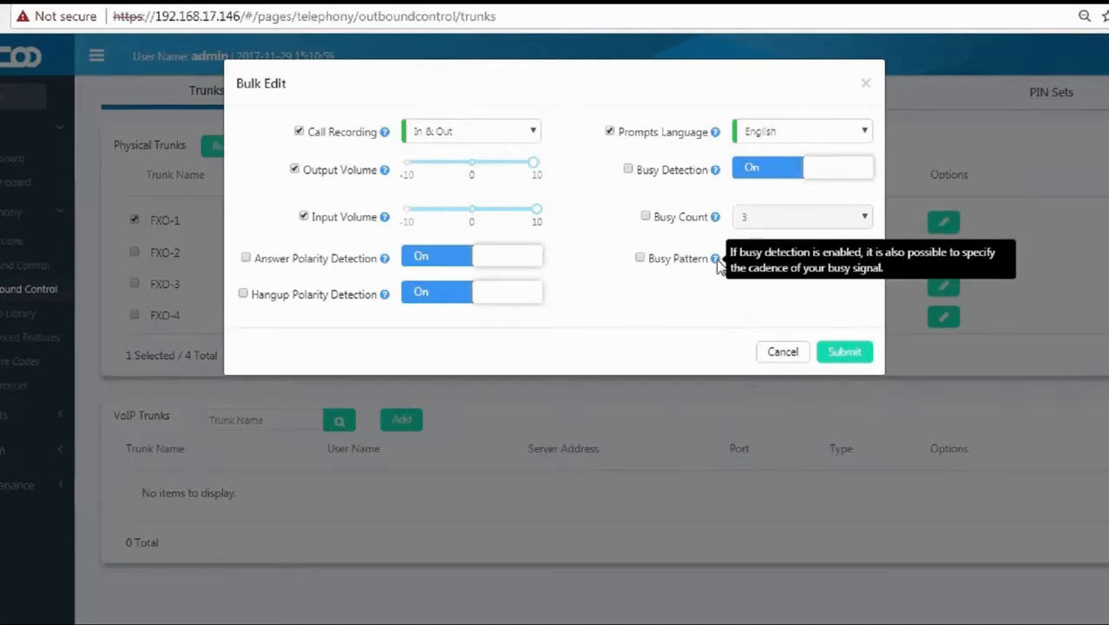
pyautogui.click(843, 352)
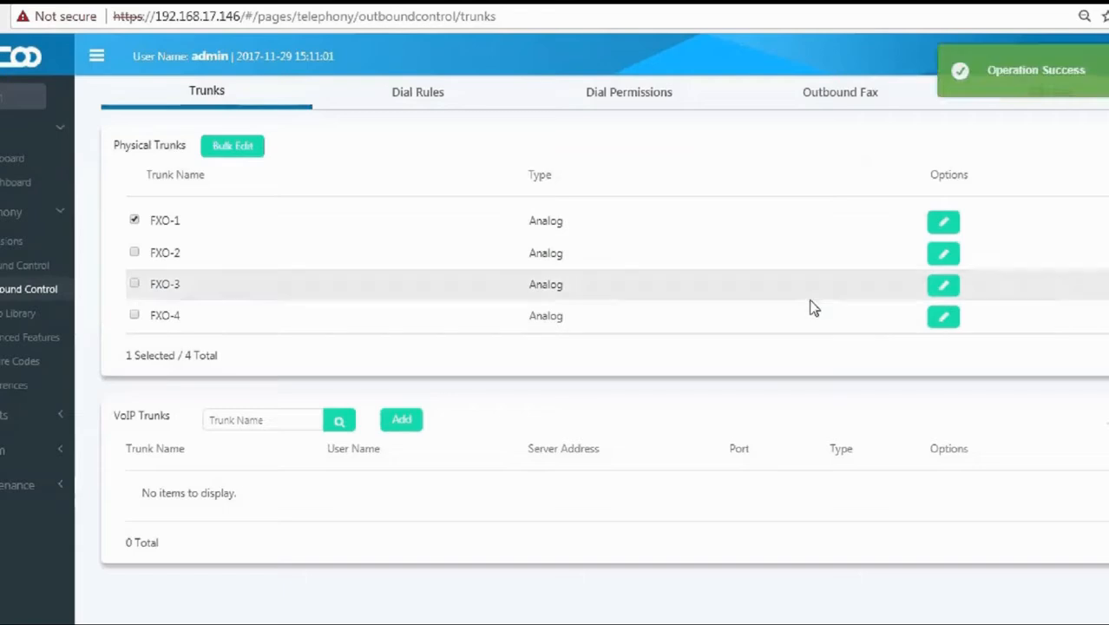
# Open the Add VoIP trunk form from the VoIP Trunks list.
pyautogui.moveTo(110, 421); pyautogui.dragTo(180, 427)
pyautogui.click(182, 440)
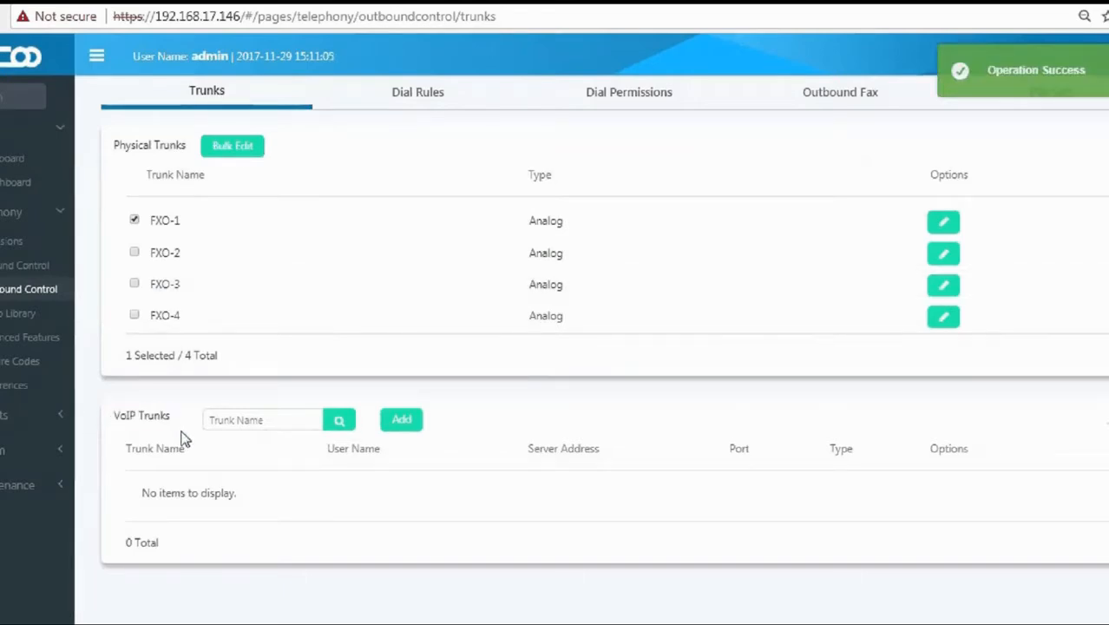
pyautogui.click(402, 423)
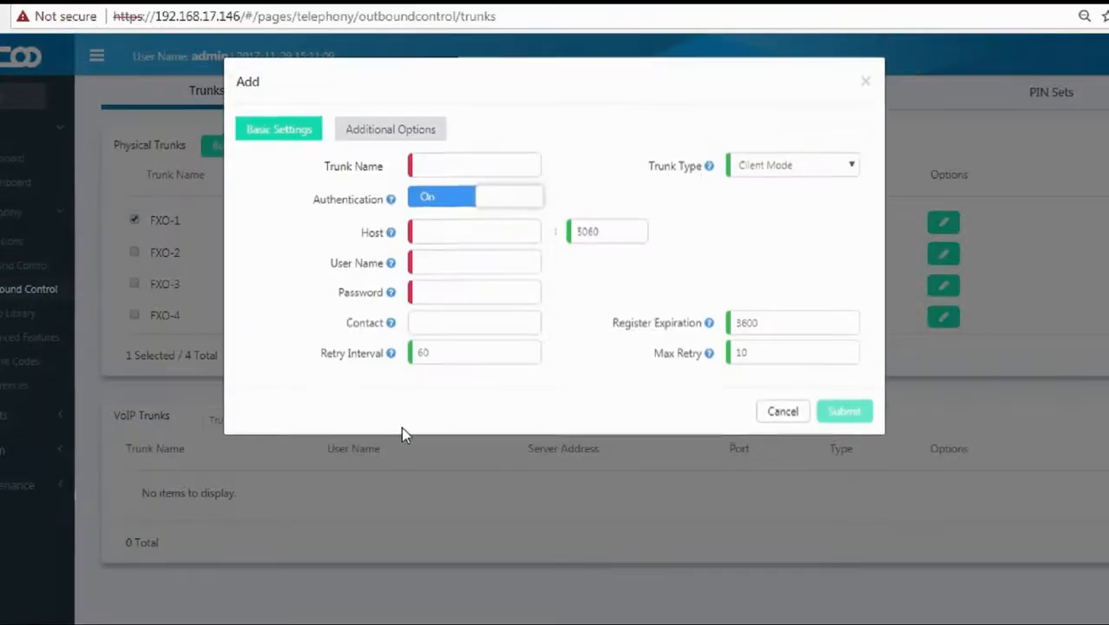
# Name the new VoIP trunk iRingTel.
pyautogui.click(440, 161)
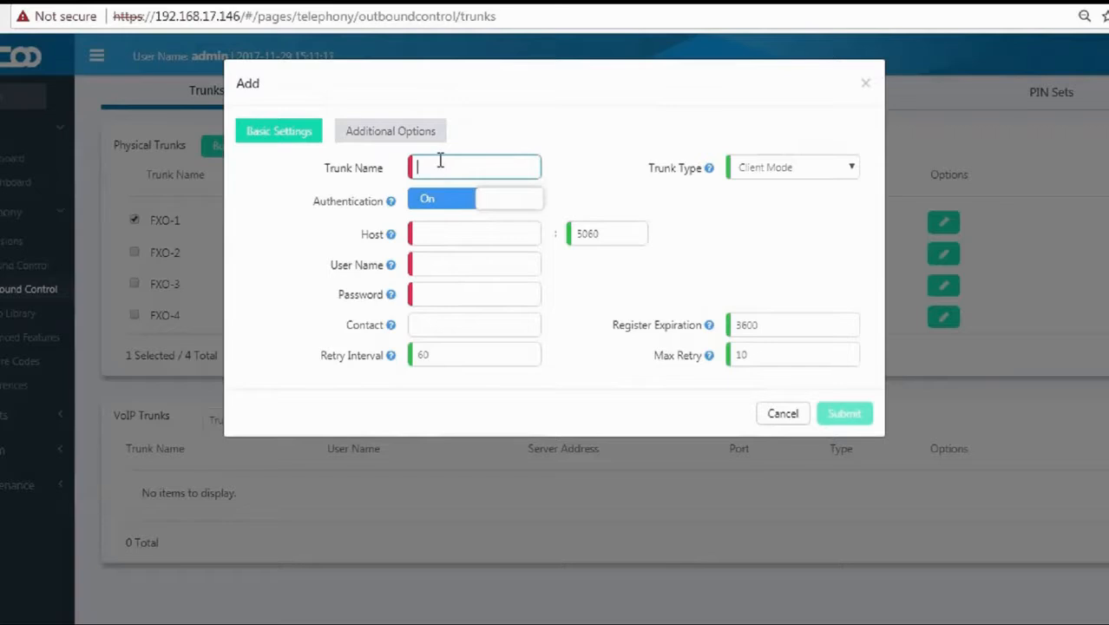
pyautogui.click(440, 161)
pyautogui.press('Down')
pyautogui.press('Return')
# Set SIP host register.iringtel.com and fill in the account user name and password.
pyautogui.moveTo(390, 208)
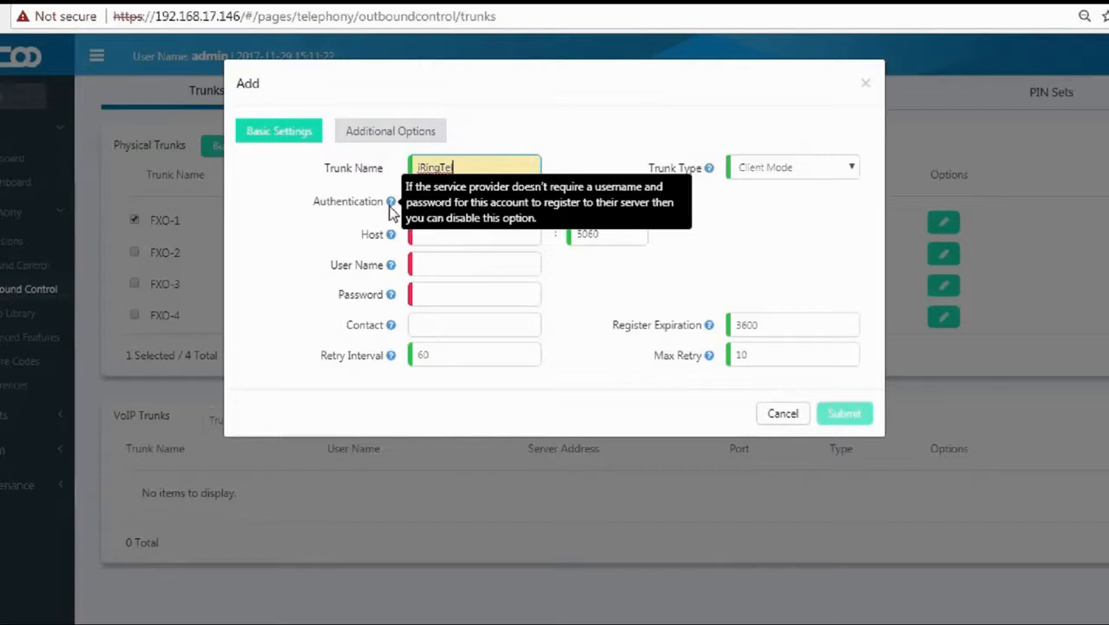
pyautogui.moveTo(392, 239)
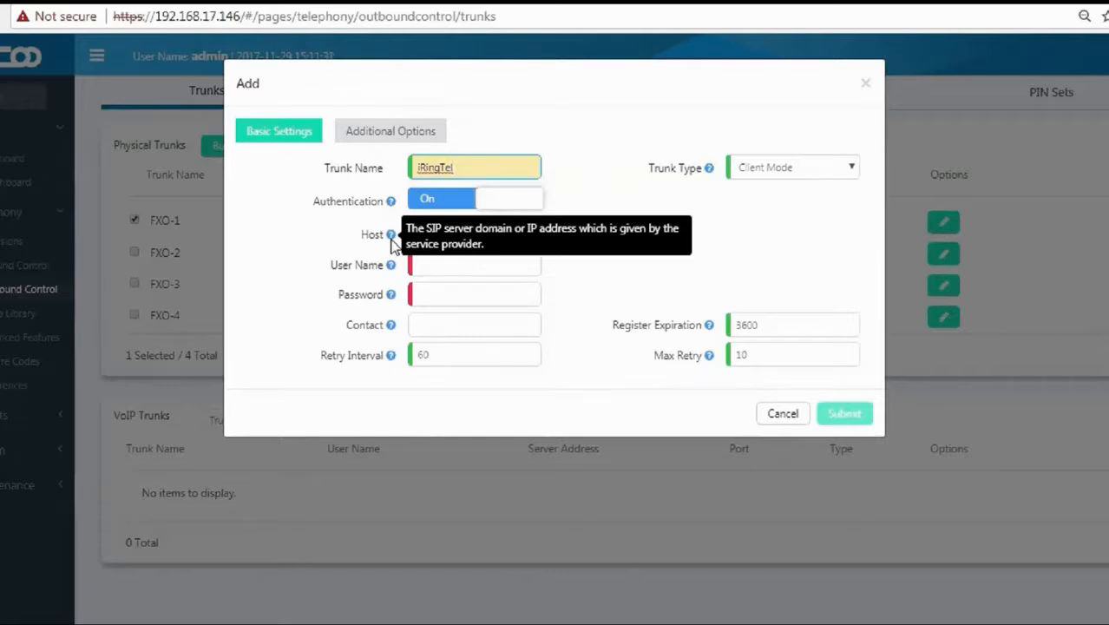
pyautogui.click(442, 232)
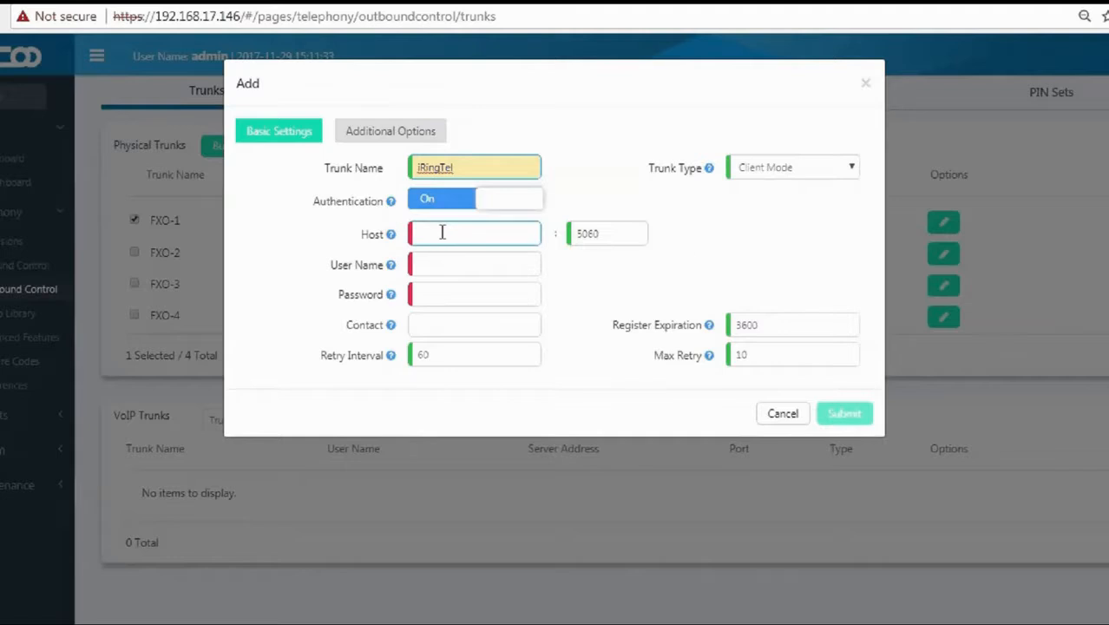
pyautogui.write('register')
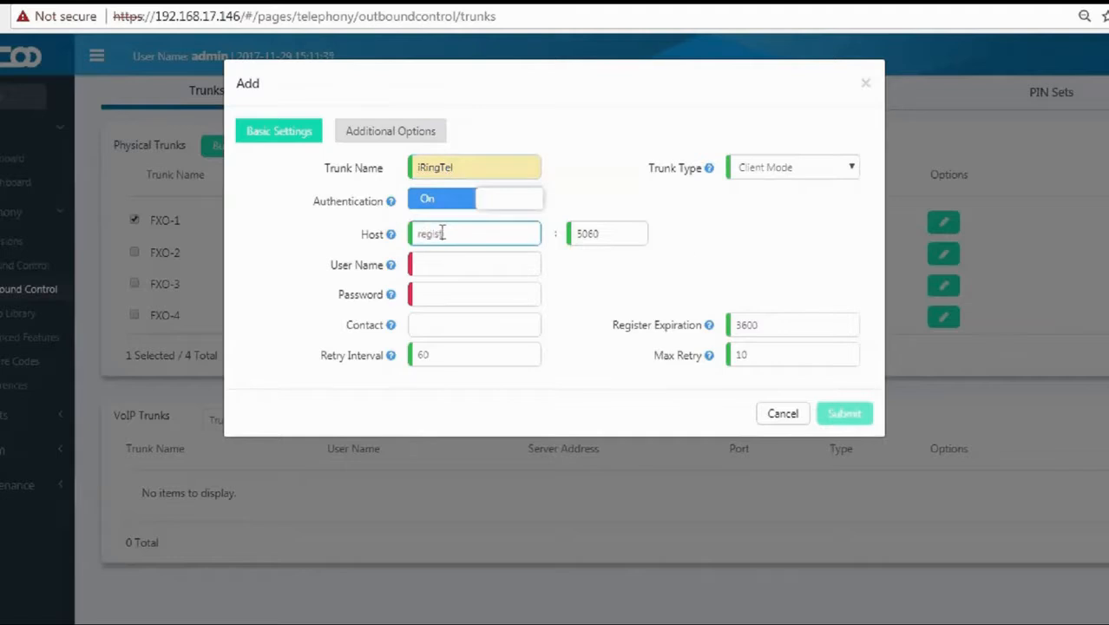
pyautogui.write('.iringtel.com')
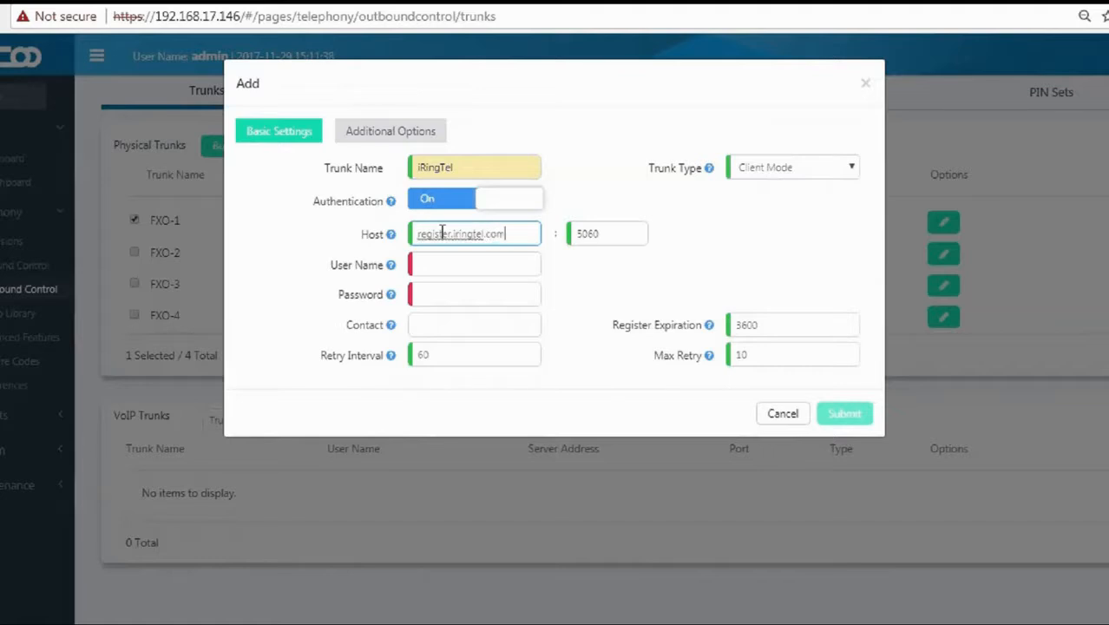
pyautogui.press('Tab')
pyautogui.press('Tab')
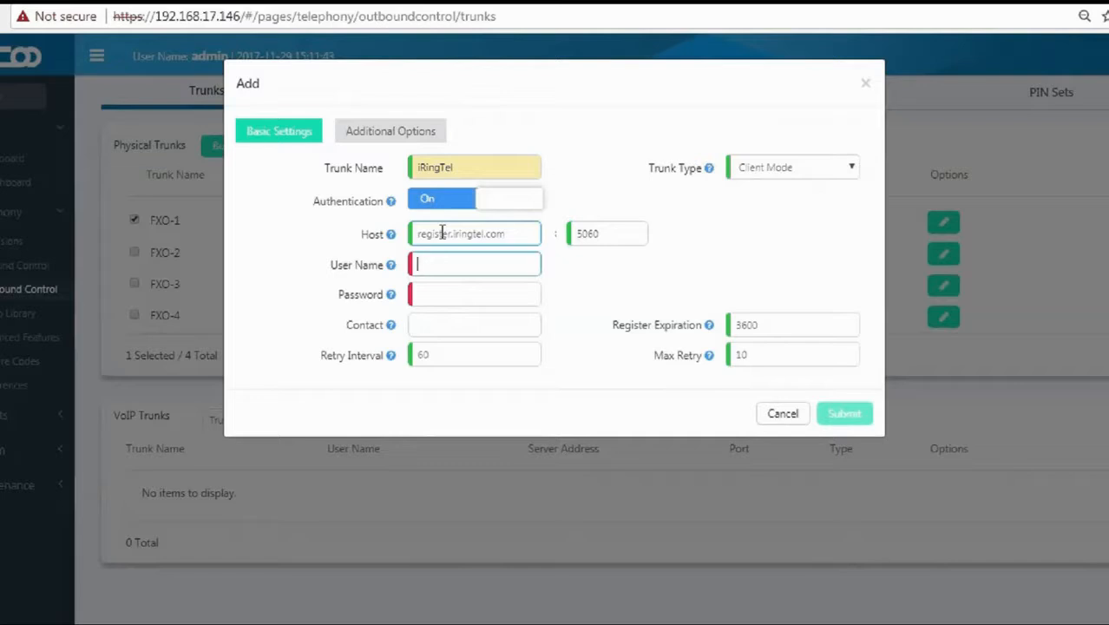
pyautogui.write('0')
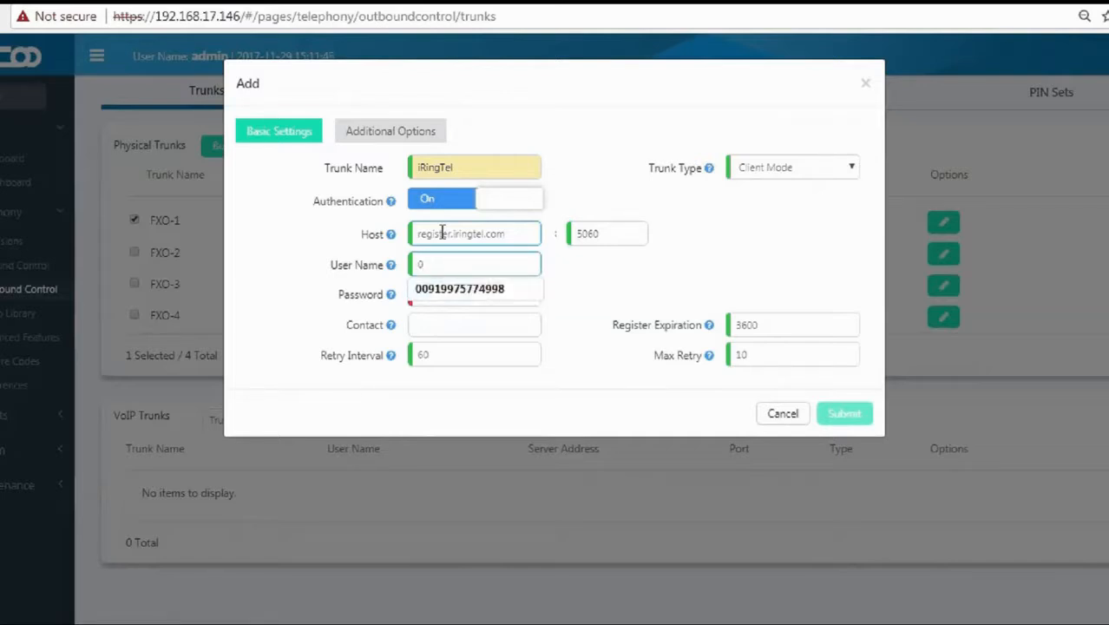
pyautogui.press('Down')
pyautogui.press('Return')
pyautogui.press('Tab')
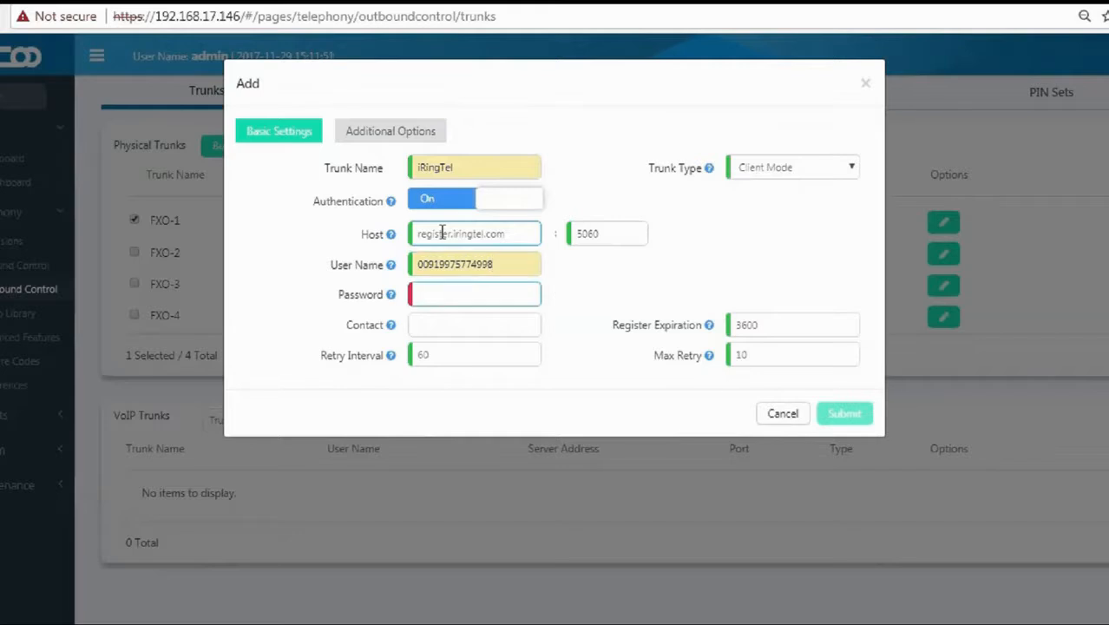
pyautogui.write('1234')
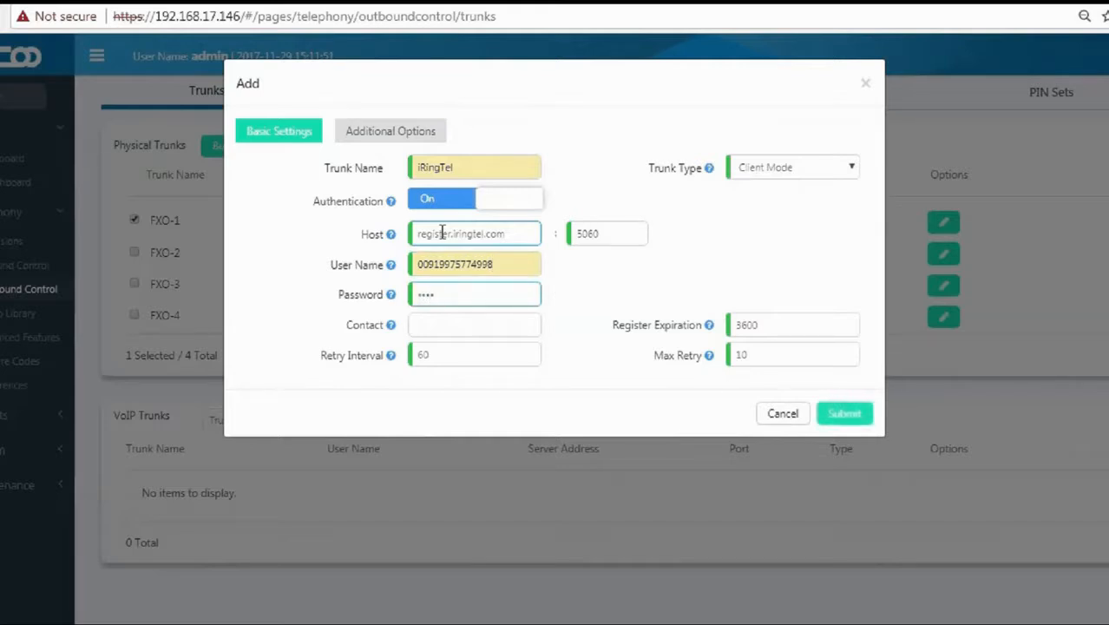
pyautogui.press('BackSpace')
pyautogui.press('BackSpace')
pyautogui.press('BackSpace')
pyautogui.press('BackSpace')
pyautogui.write('1234567')
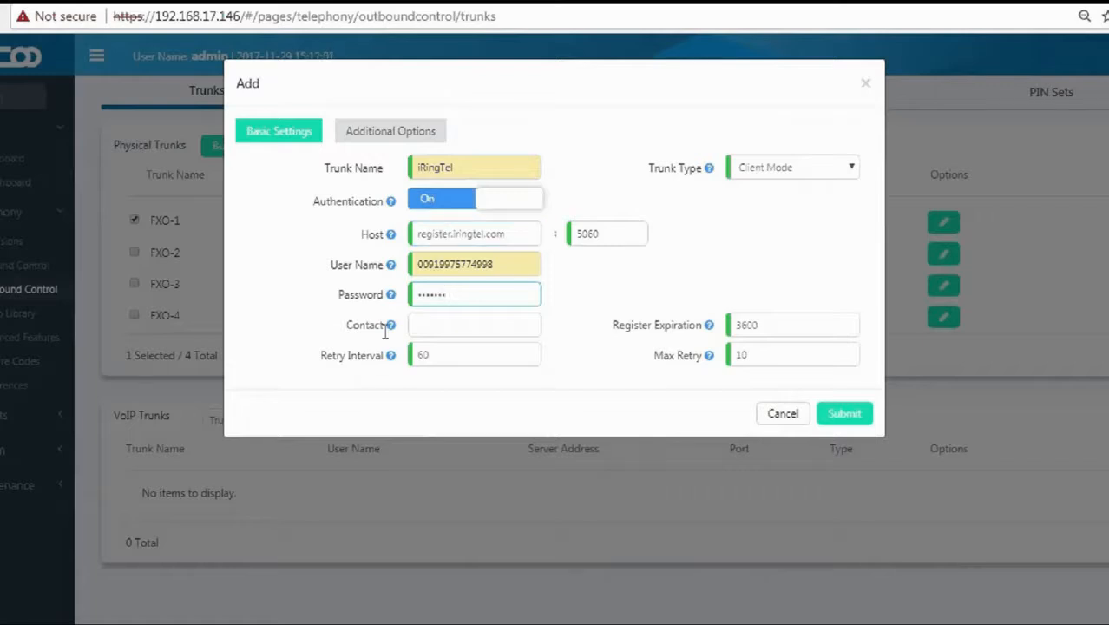
# Fill in the contact and retry interval 60, keeping Client Mode as trunk type.
pyautogui.moveTo(390, 328)
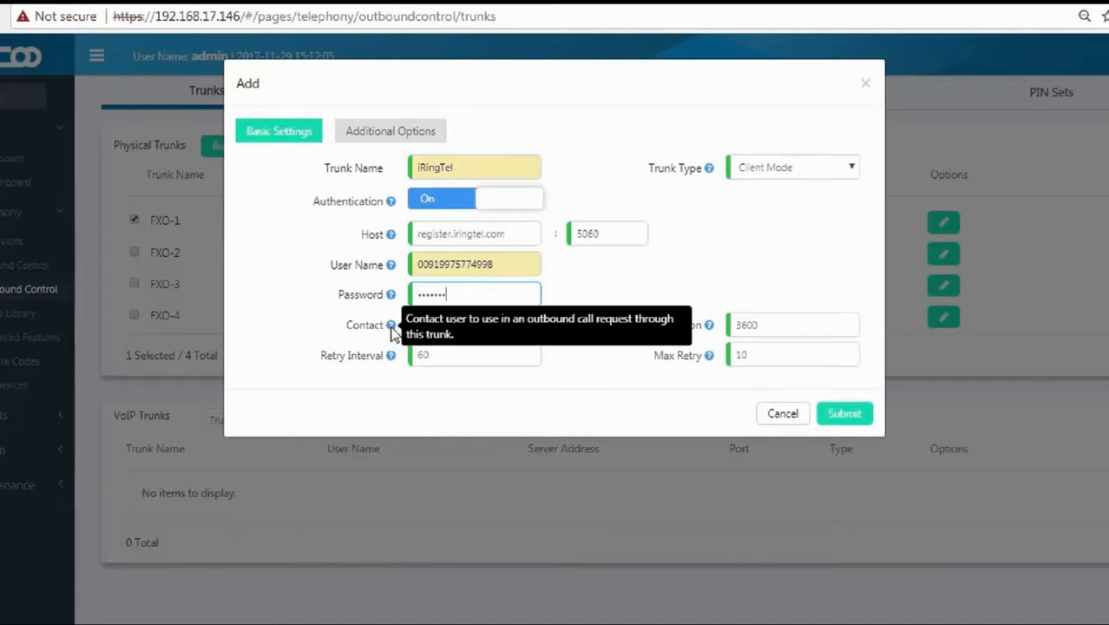
pyautogui.click(422, 326)
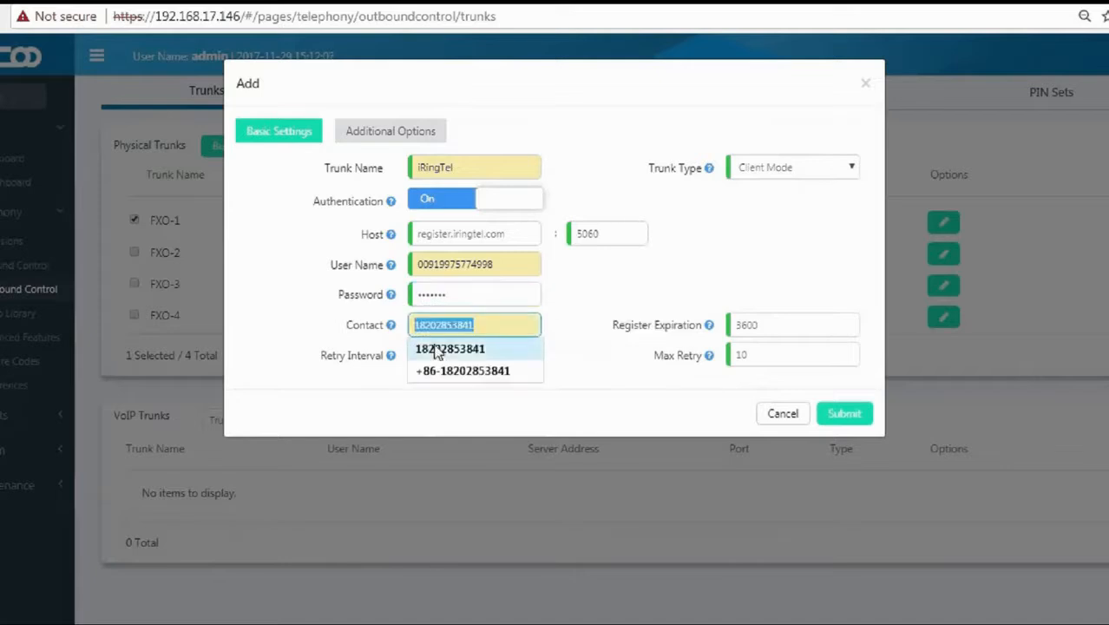
pyautogui.click(438, 351)
pyautogui.click(439, 353)
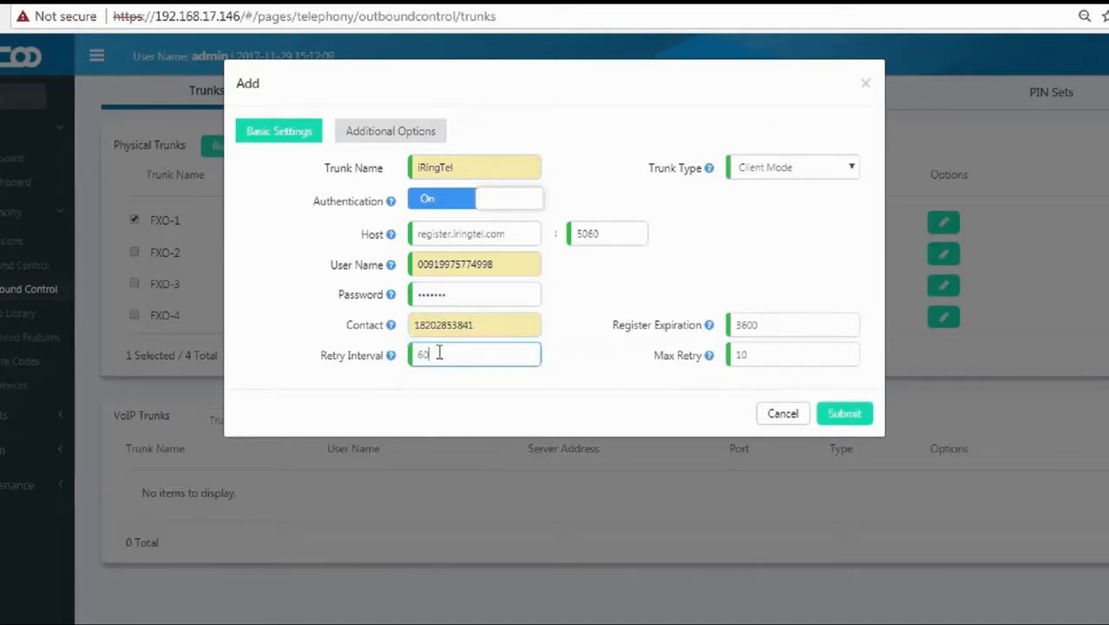
pyautogui.moveTo(711, 172)
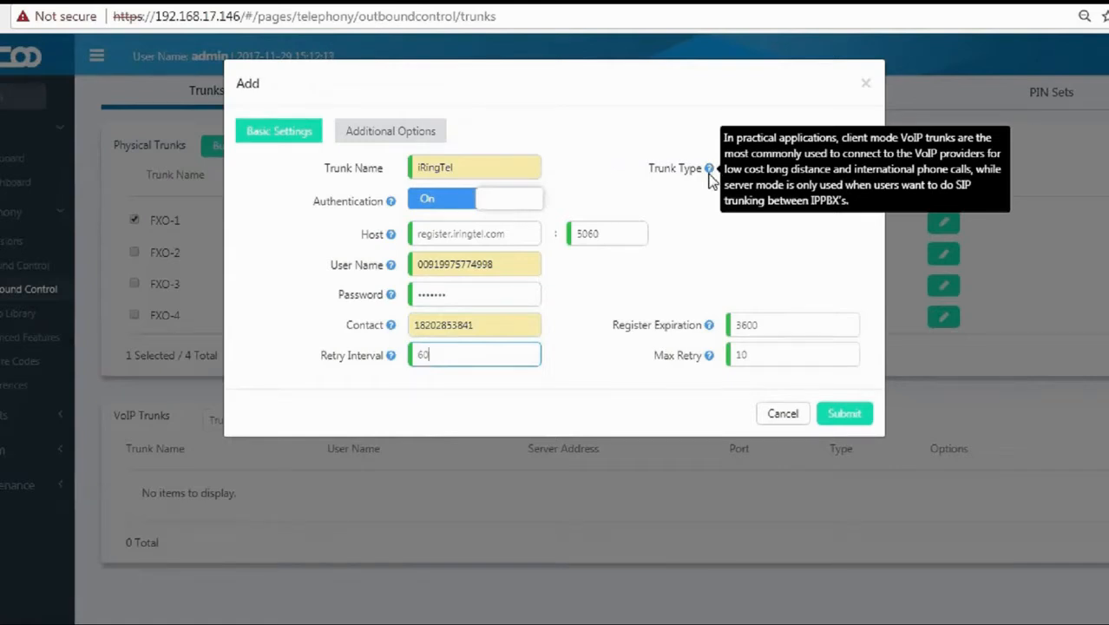
pyautogui.click(787, 172)
pyautogui.click(789, 204)
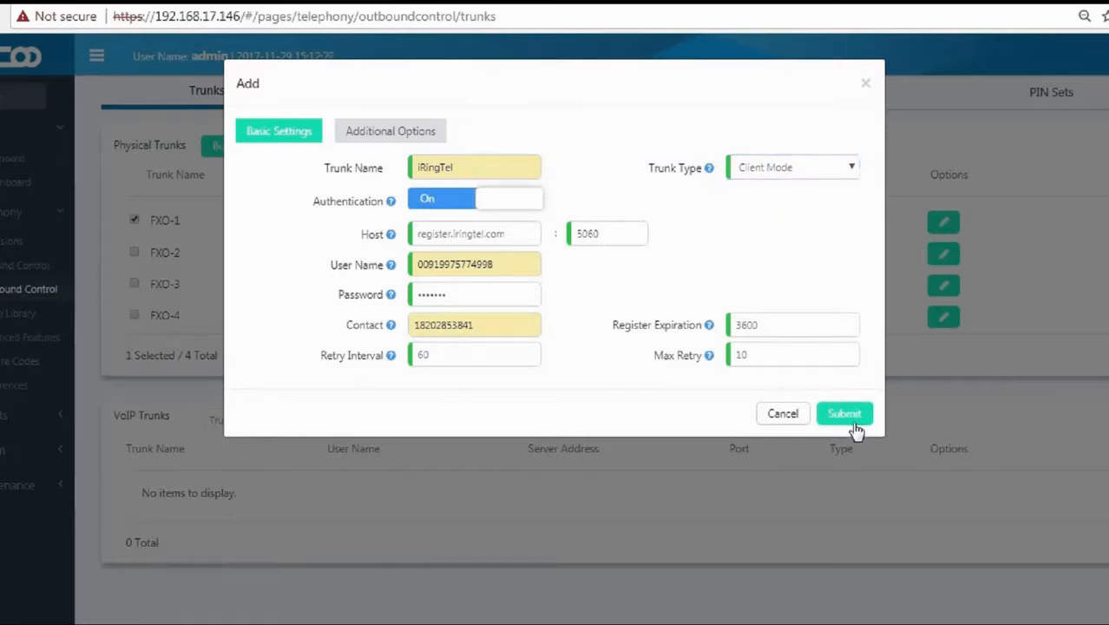
pyautogui.click(408, 137)
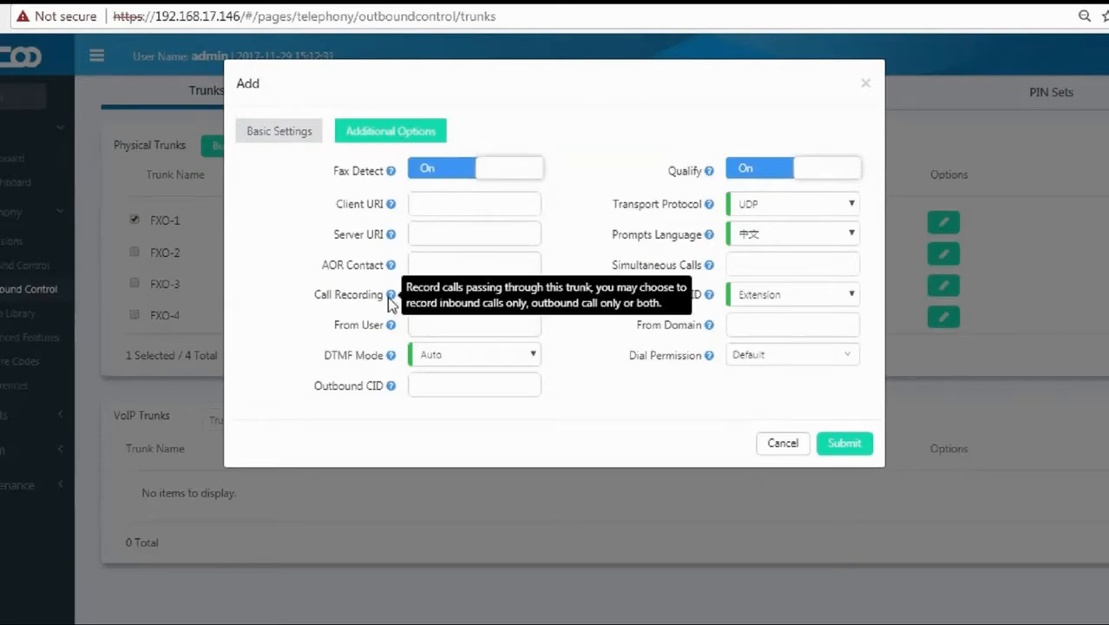
# Choose In & Out recording and English prompts for iRingTel, then submit the trunk.
pyautogui.click(436, 299)
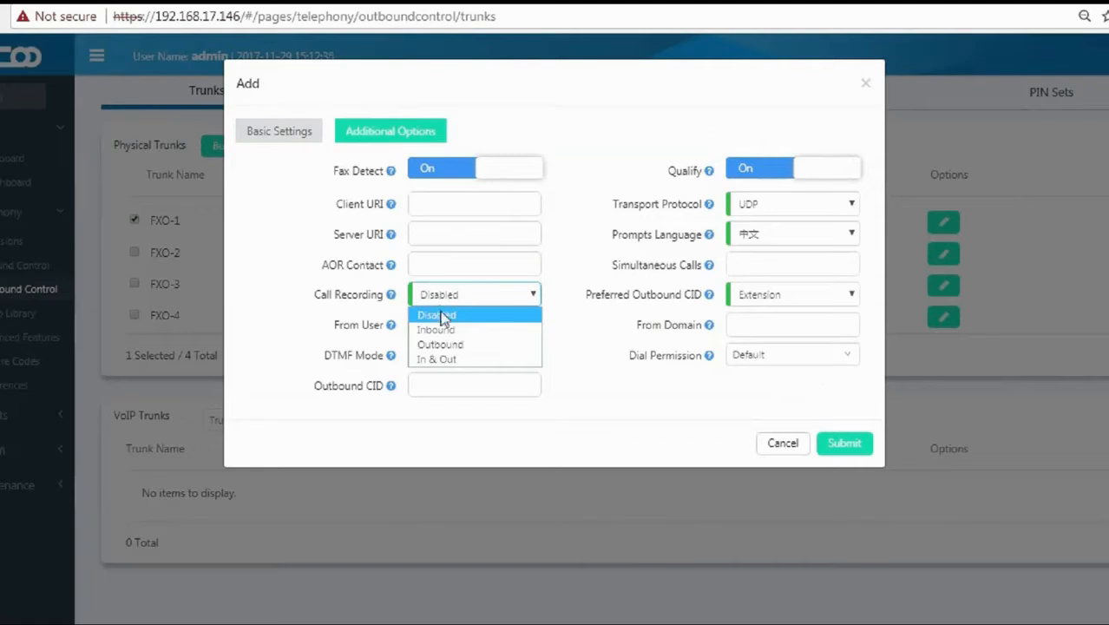
pyautogui.click(441, 359)
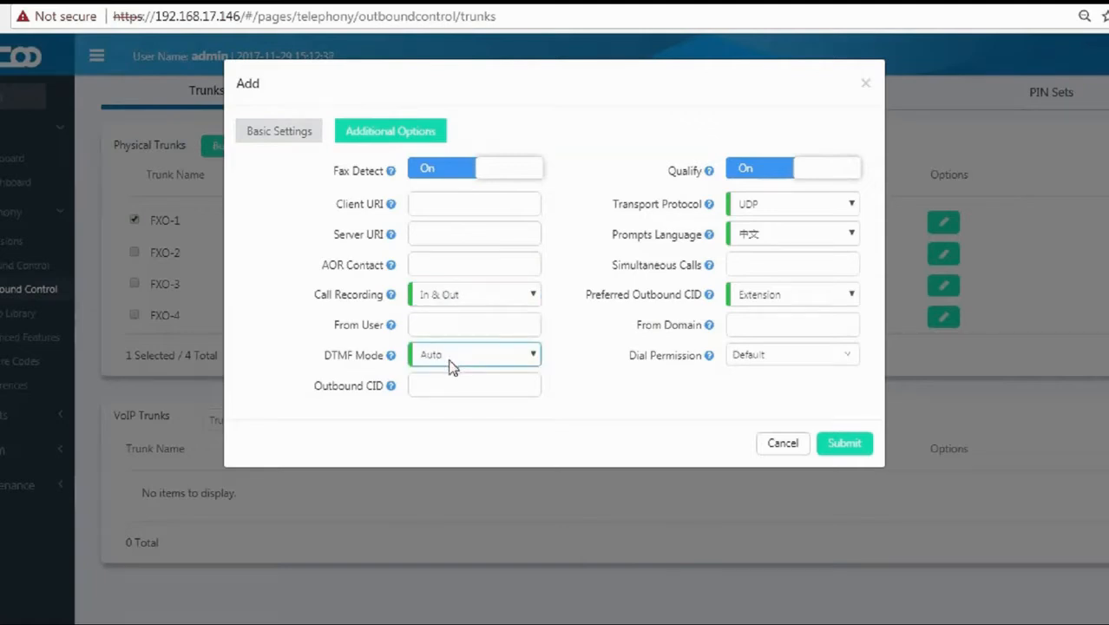
pyautogui.click(770, 229)
pyautogui.click(773, 257)
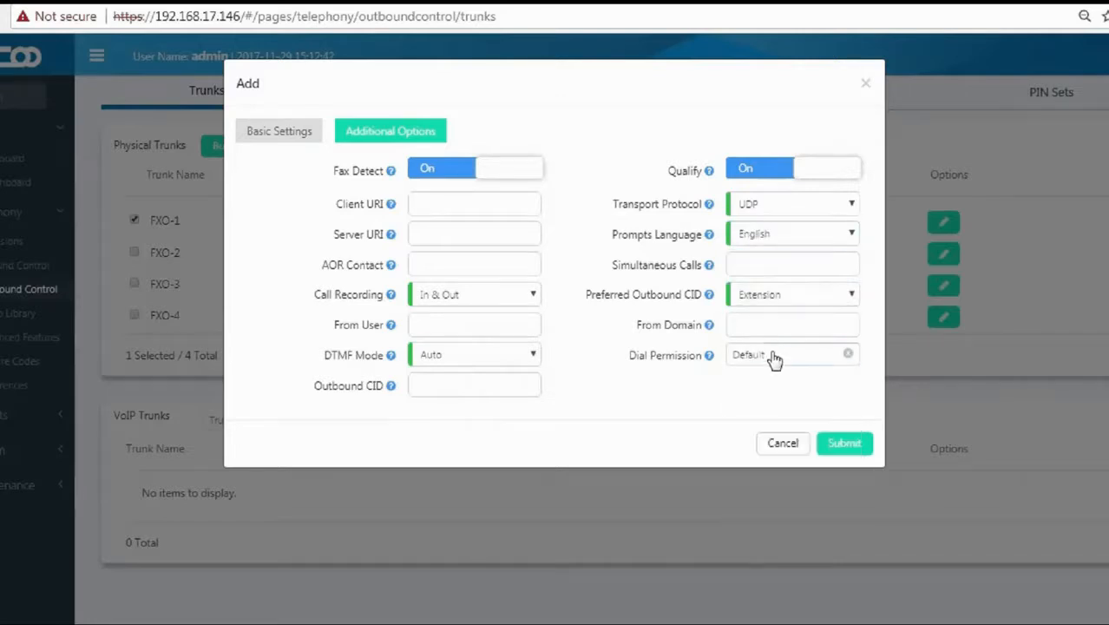
pyautogui.click(833, 443)
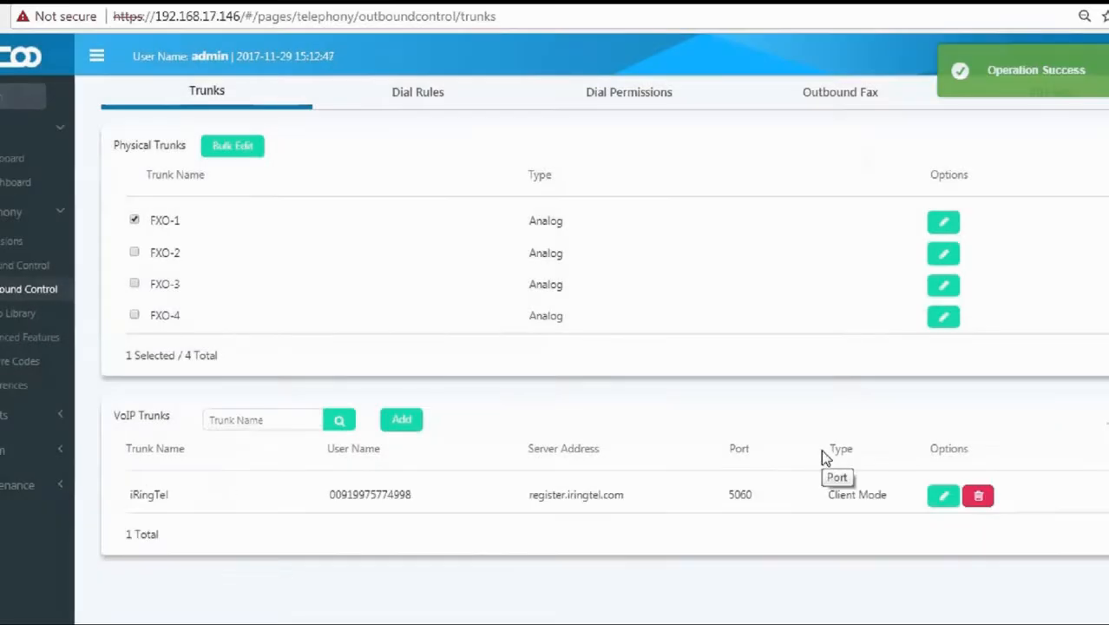
# Leave the VoIP Trunks list and go to the PIN Sets page.
pyautogui.moveTo(529, 494); pyautogui.dragTo(633, 504)
pyautogui.click(686, 501)
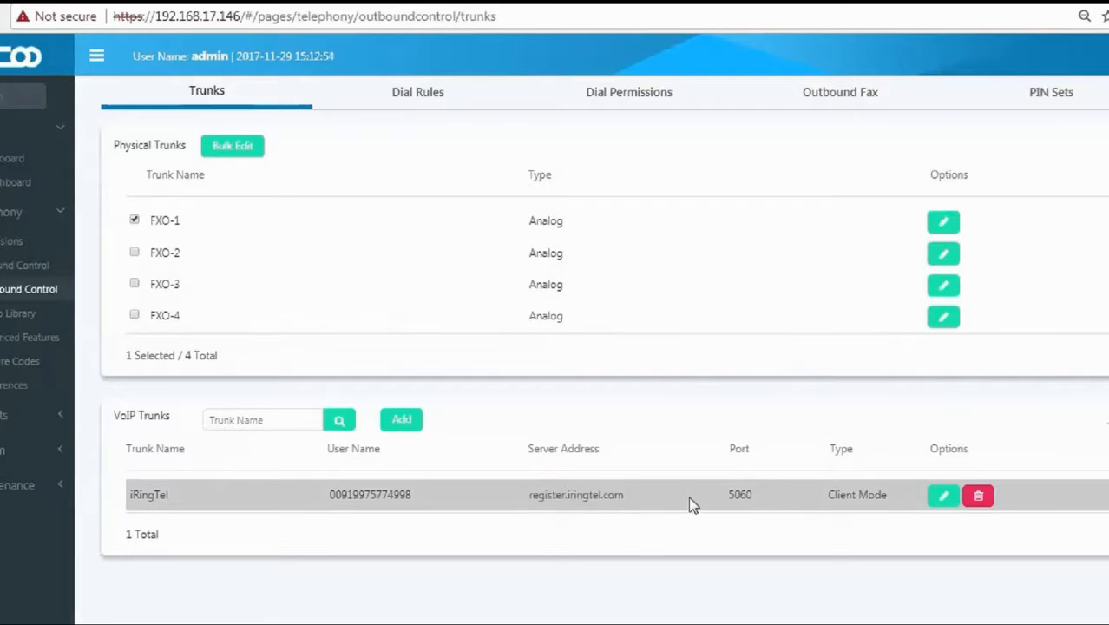
pyautogui.click(1065, 100)
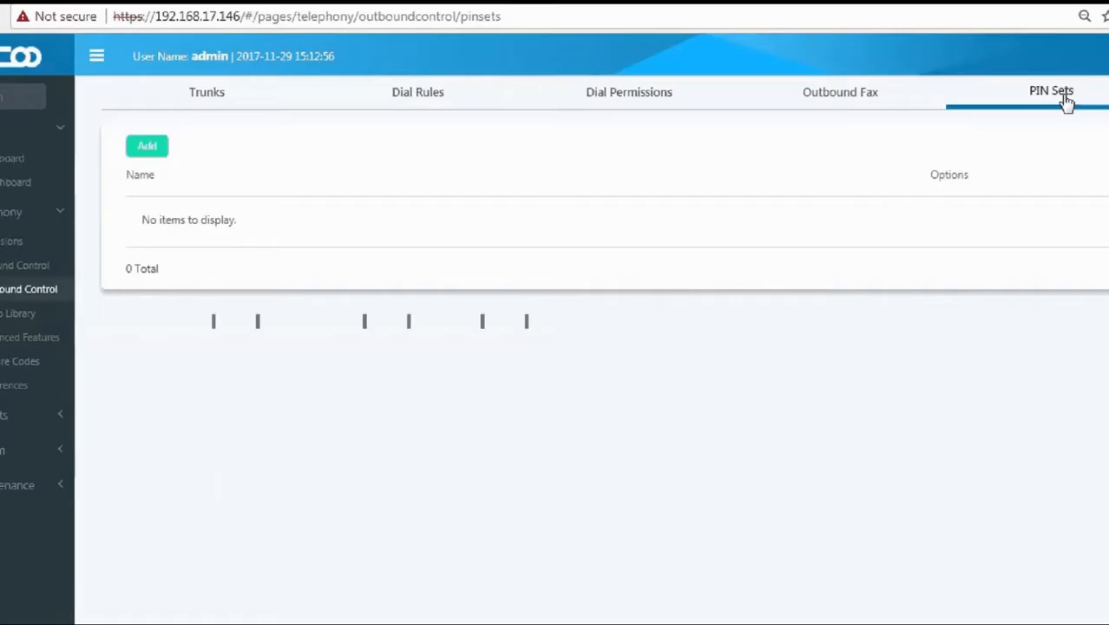
# Create the Localcall PIN set with one PIN and save it.
pyautogui.click(148, 149)
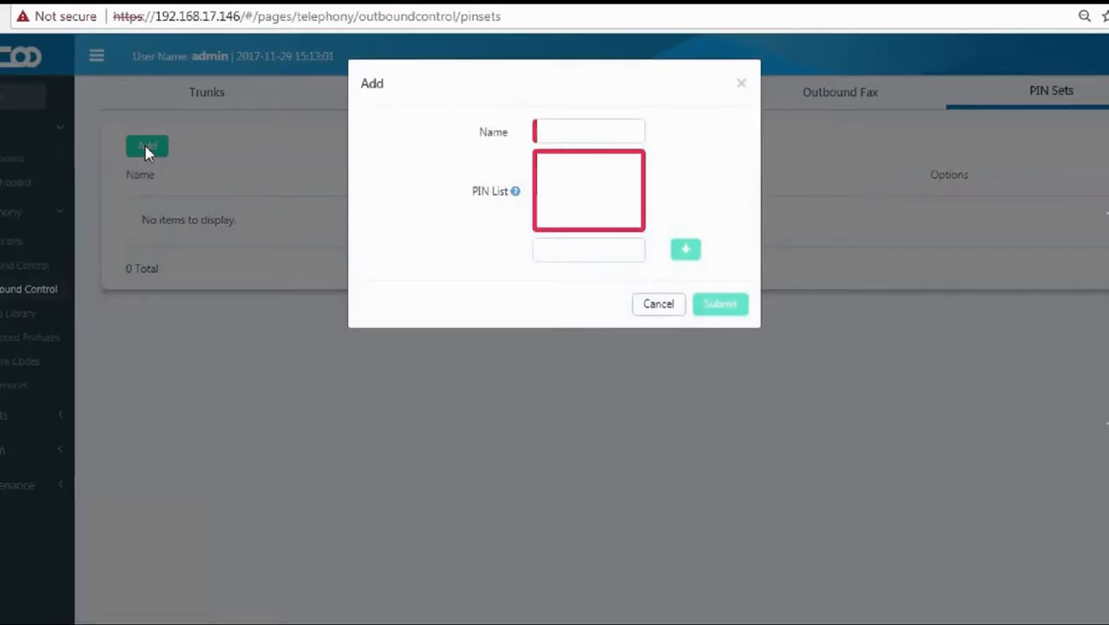
pyautogui.click(595, 128)
pyautogui.press('Down')
pyautogui.press('Return')
pyautogui.press('Tab')
pyautogui.click(589, 247)
pyautogui.write('123')
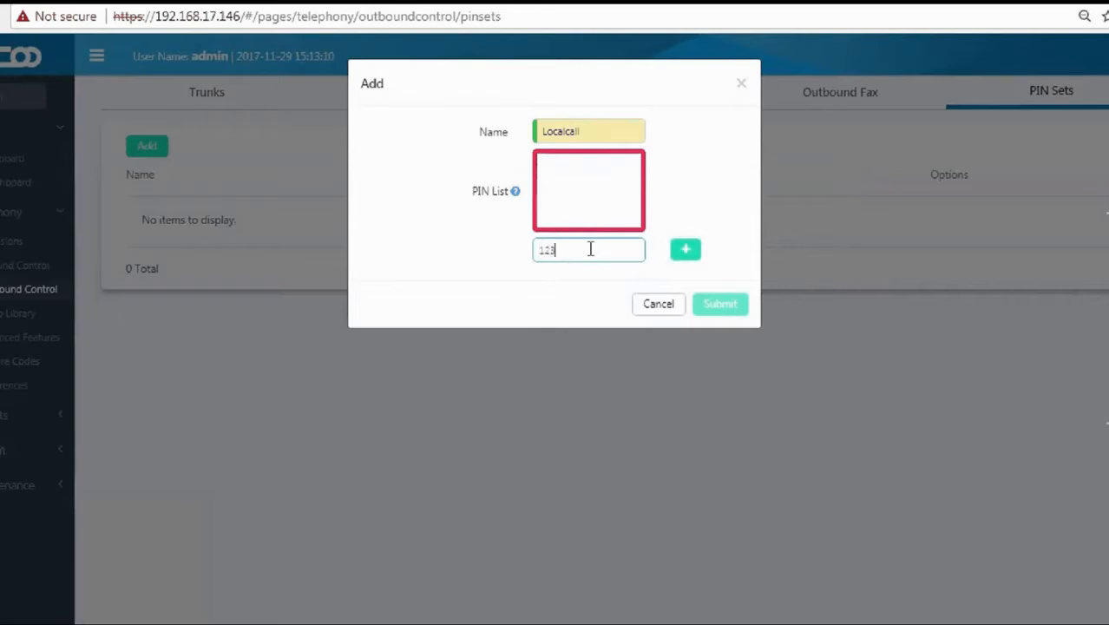
pyautogui.click(685, 251)
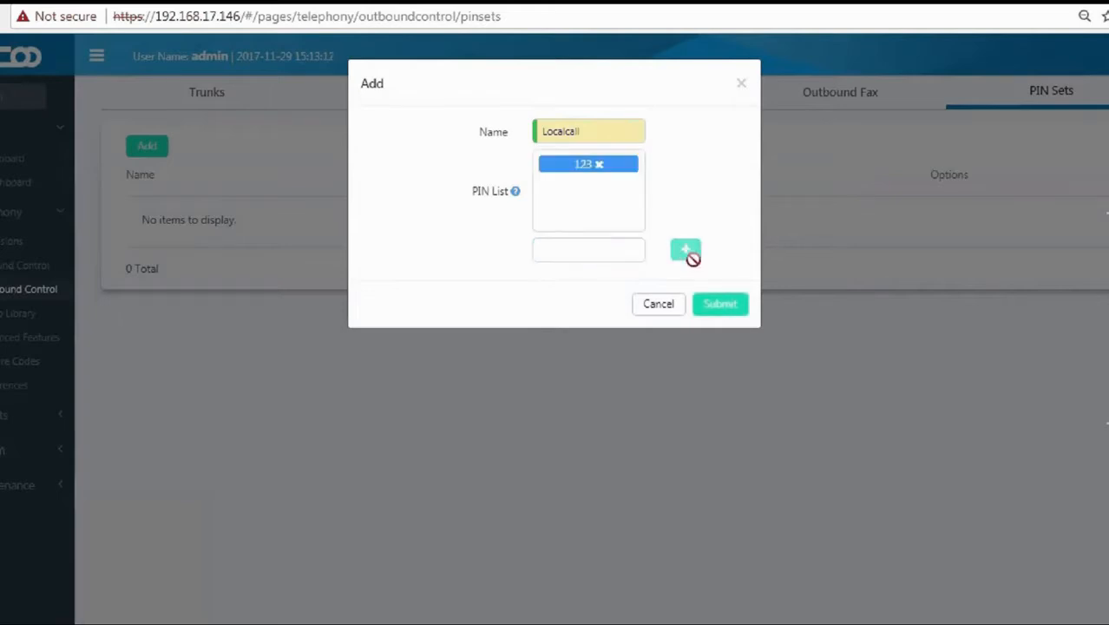
pyautogui.click(719, 305)
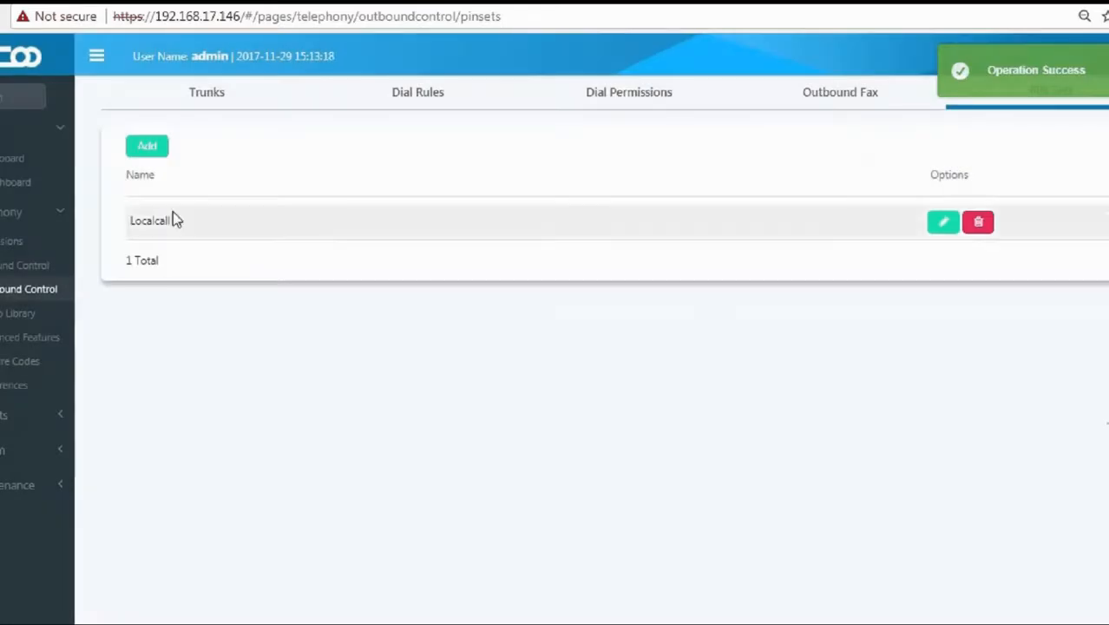
# Create the International PIN set with its own PIN and save it.
pyautogui.click(146, 154)
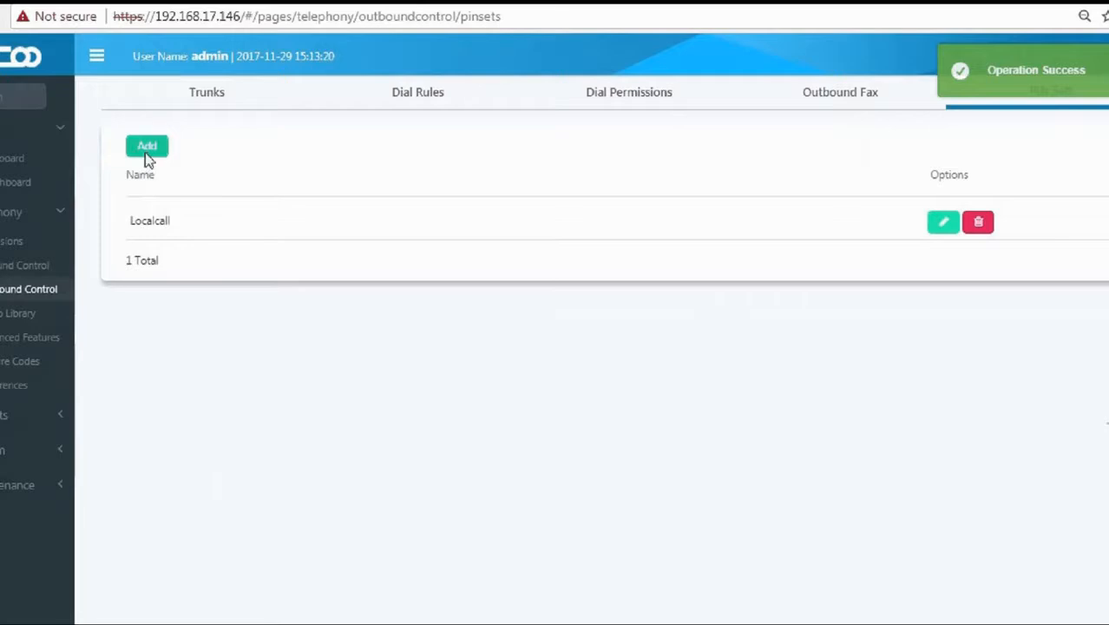
pyautogui.click(572, 133)
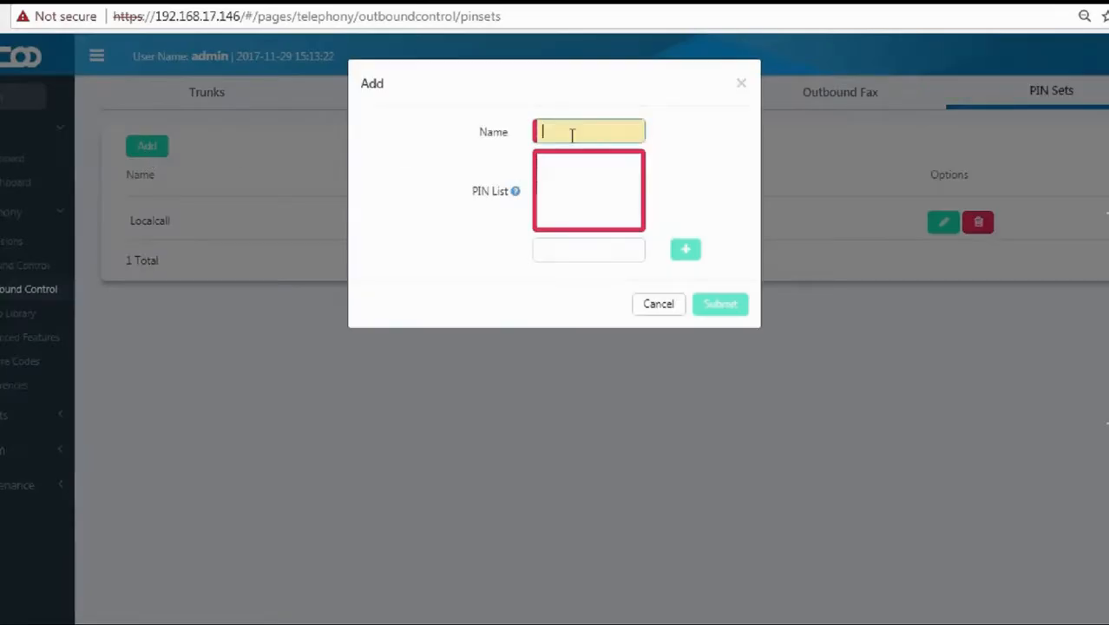
pyautogui.click(572, 134)
pyautogui.press('Down')
pyautogui.press('Return')
pyautogui.click(572, 249)
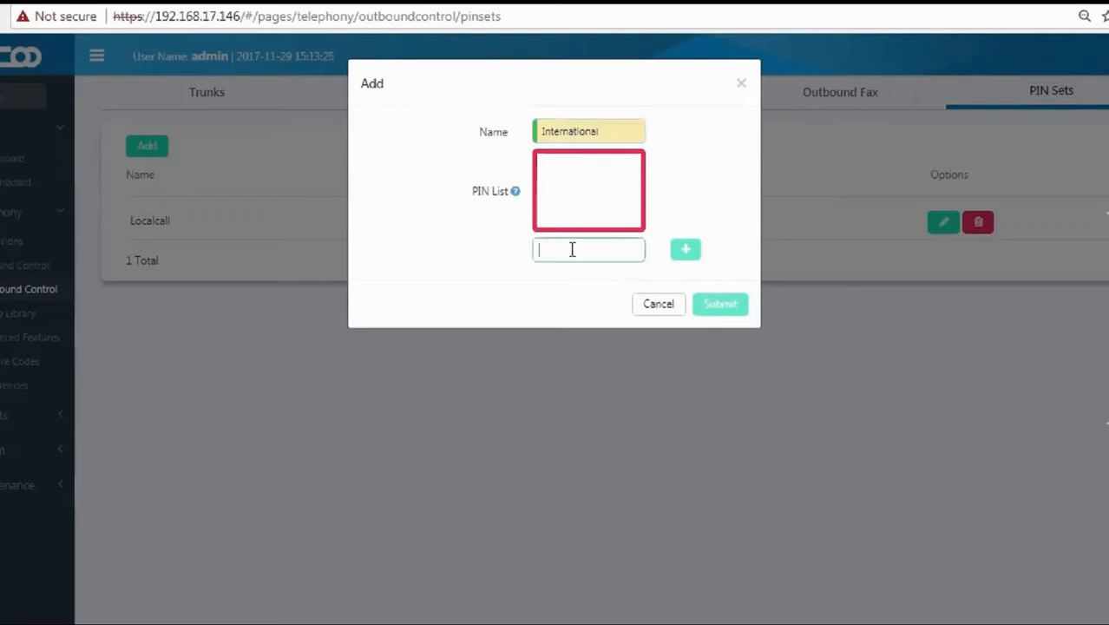
pyautogui.write('1234')
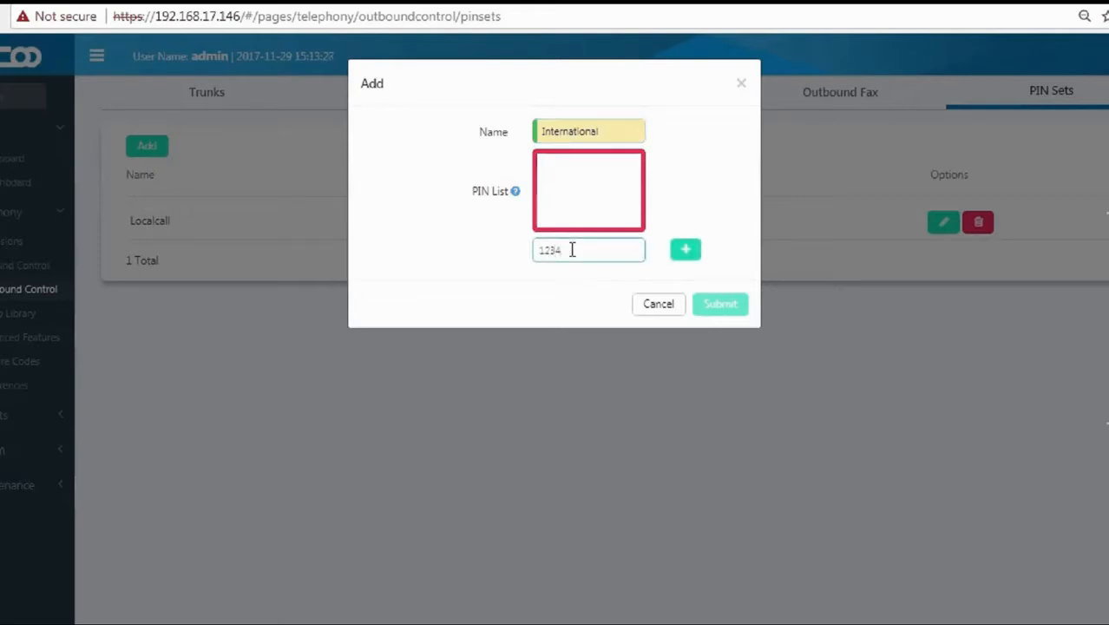
pyautogui.click(687, 253)
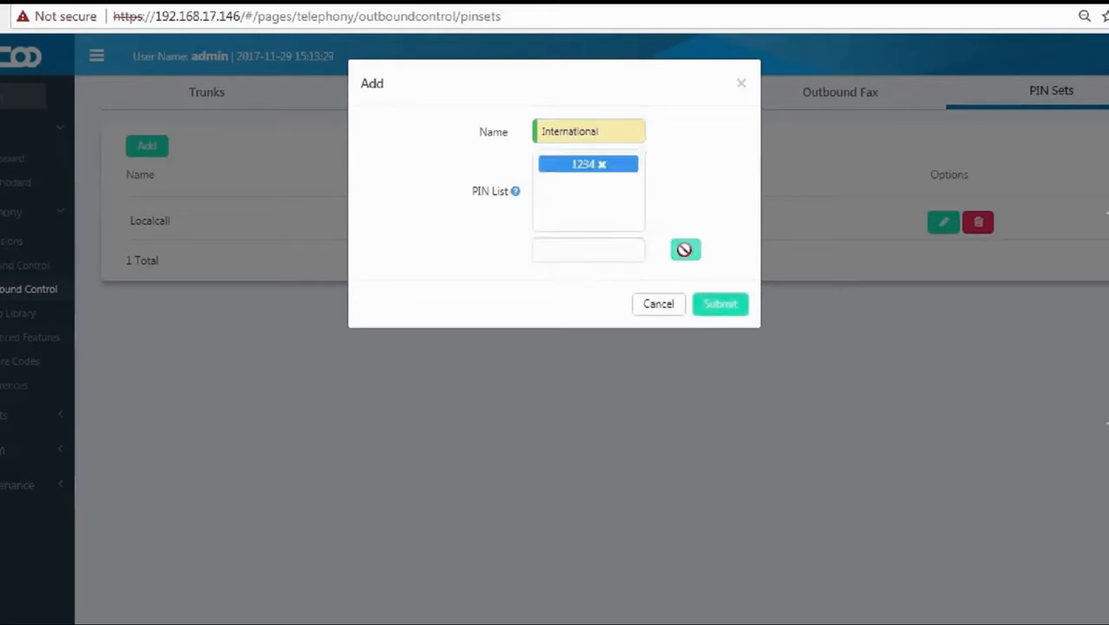
pyautogui.click(731, 308)
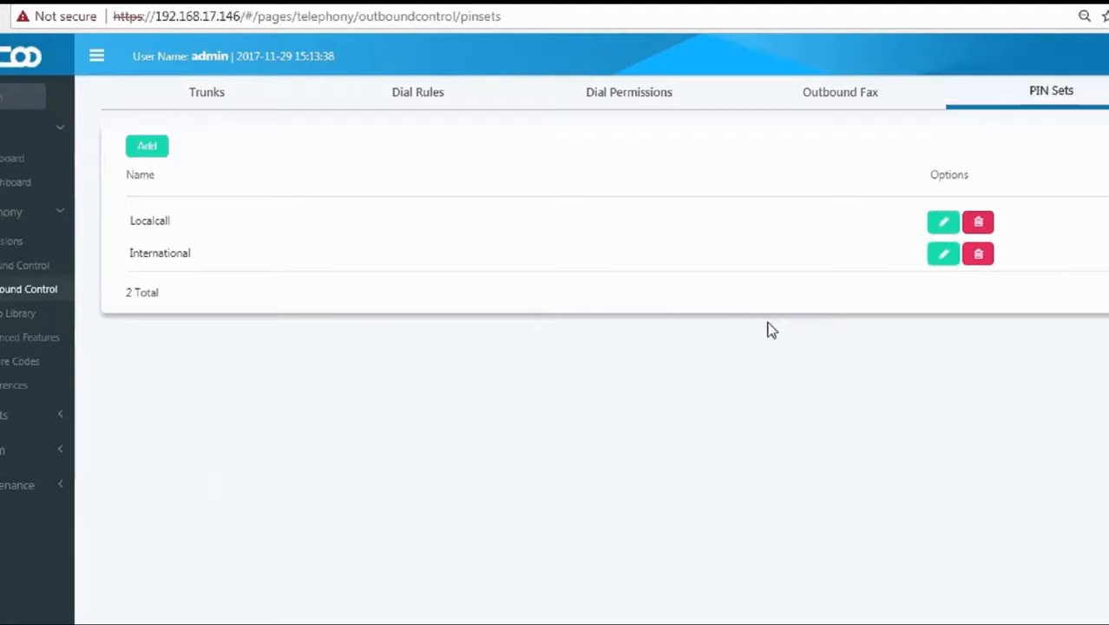
# Start a new dial rule named Local Call.
pyautogui.click(415, 93)
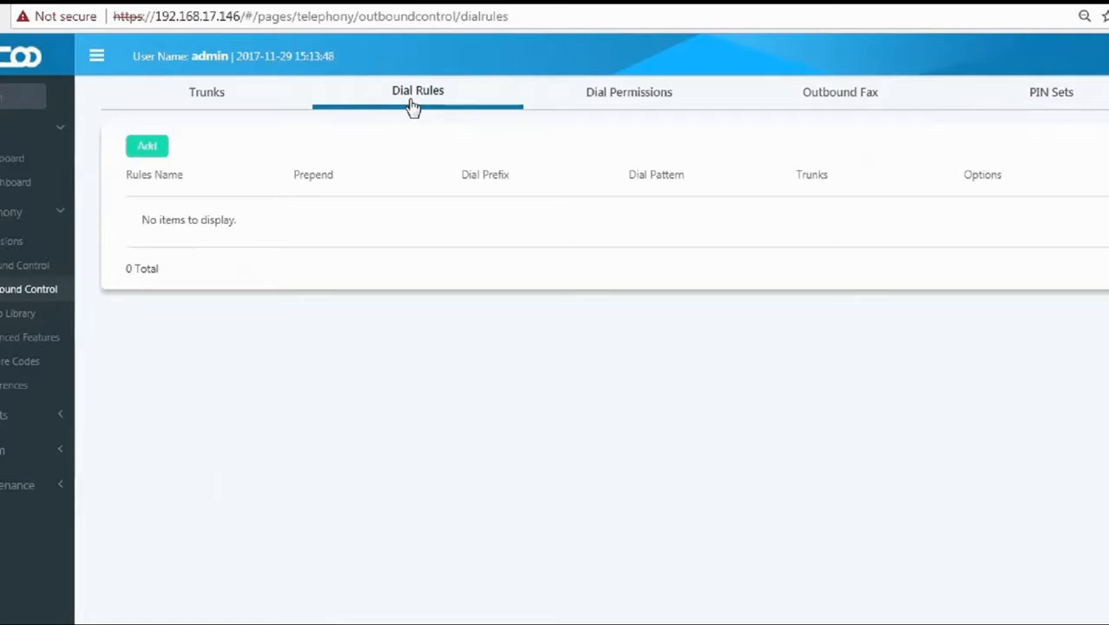
pyautogui.click(144, 158)
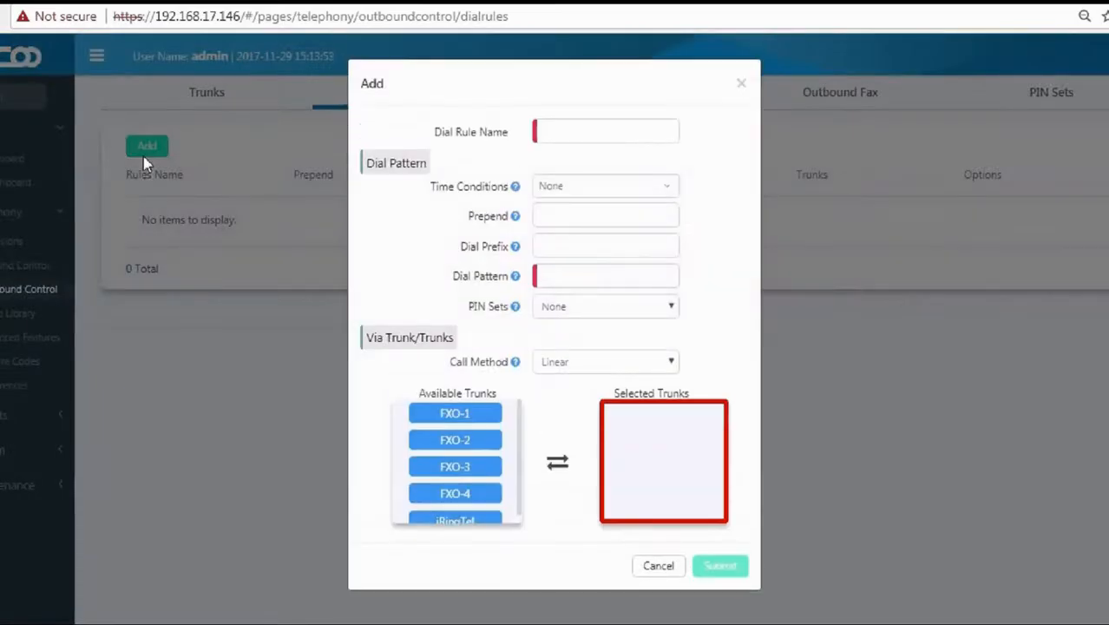
pyautogui.click(555, 136)
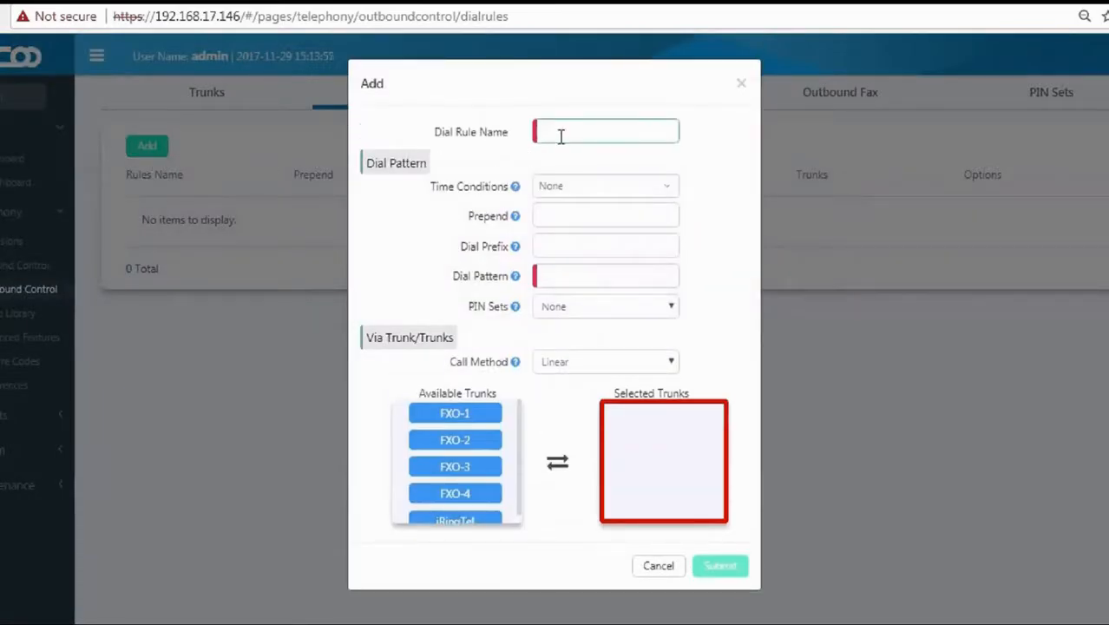
pyautogui.write('Lo')
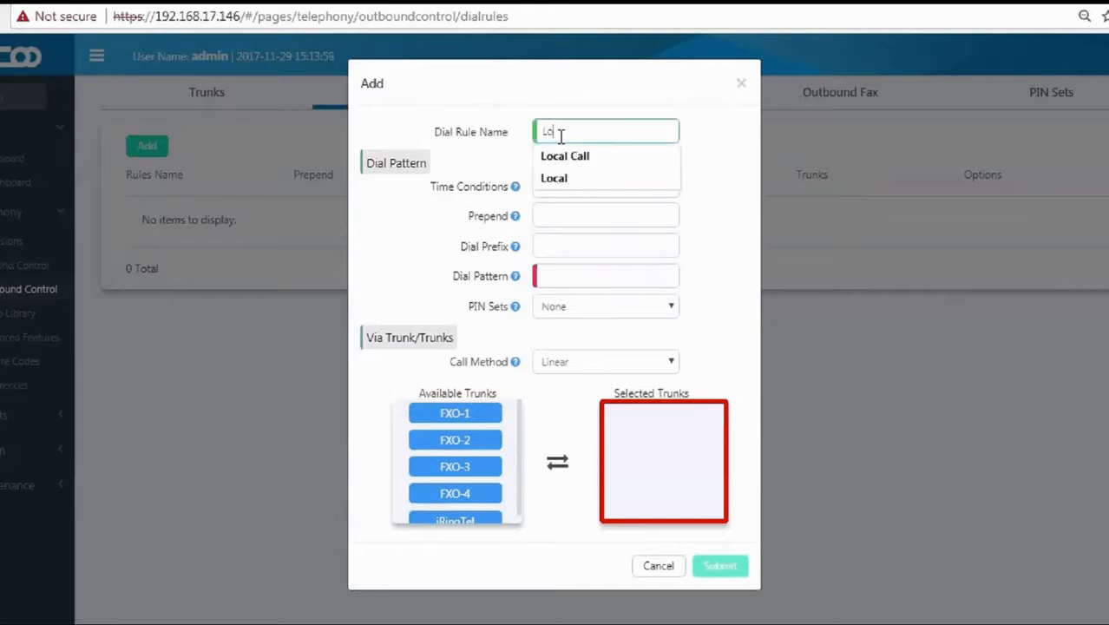
pyautogui.press('Down')
pyautogui.press('Return')
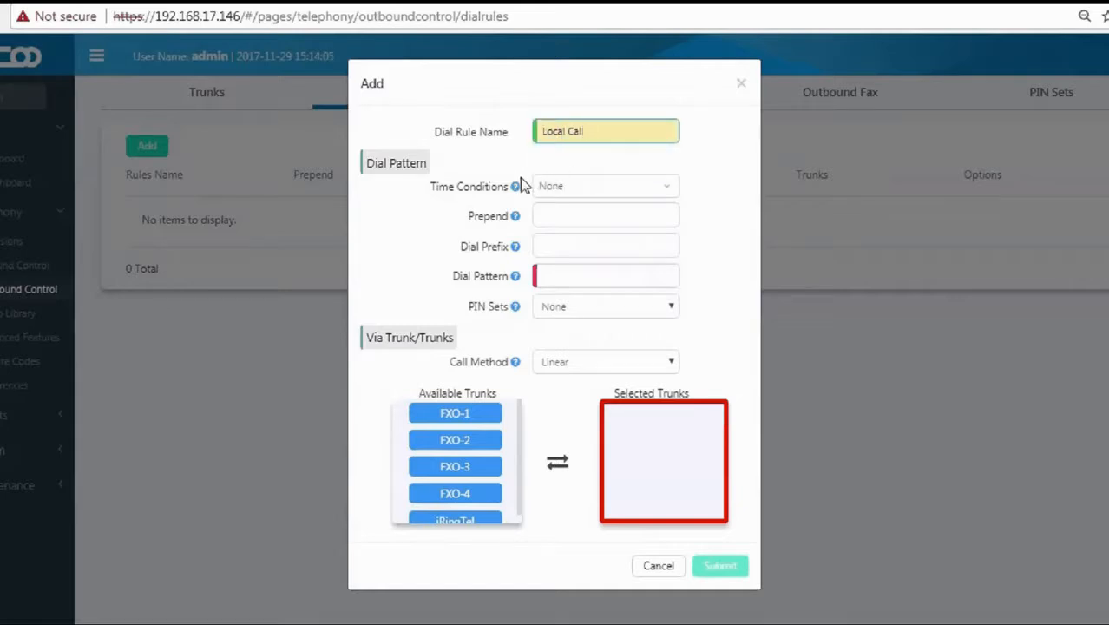
# Apply the Office Time Rule and prepend 028 to dialled numbers.
pyautogui.moveTo(517, 191)
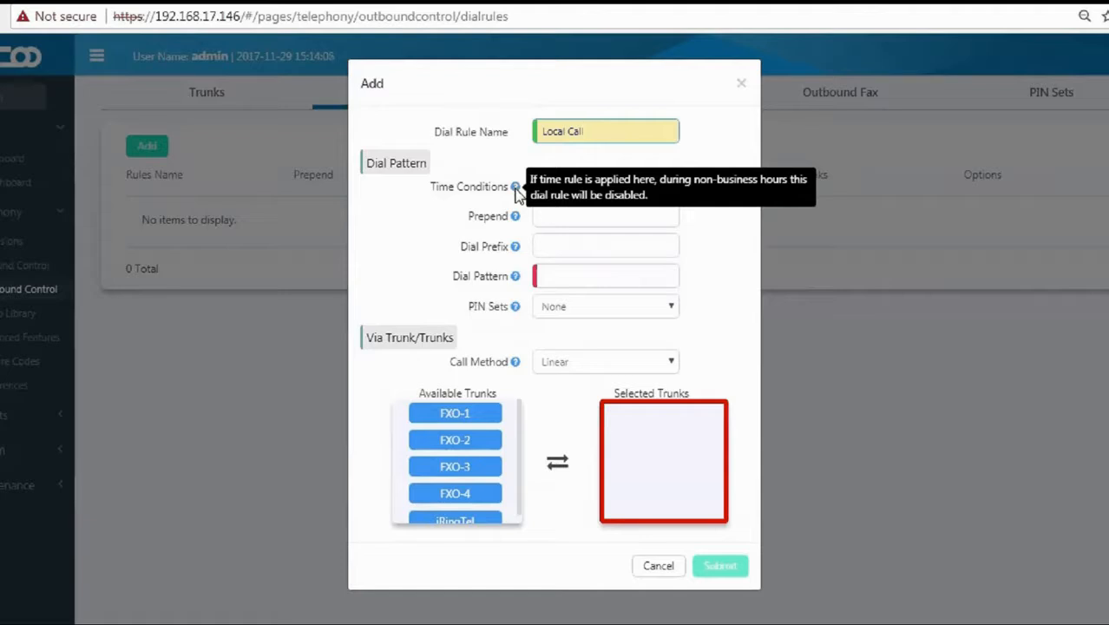
pyautogui.click(554, 196)
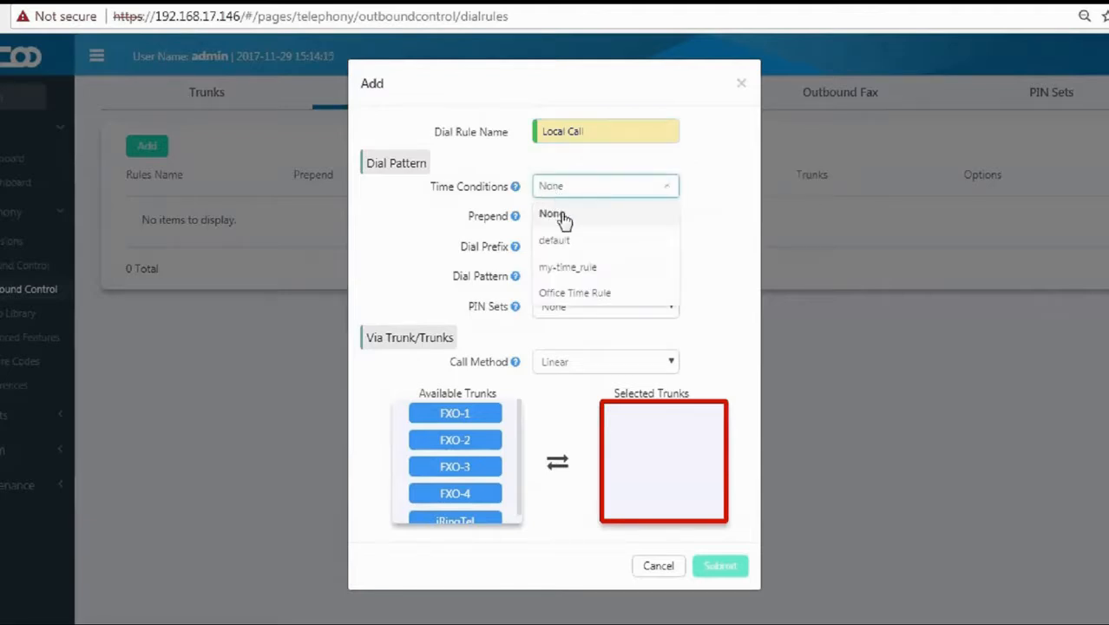
pyautogui.click(573, 295)
pyautogui.moveTo(515, 217)
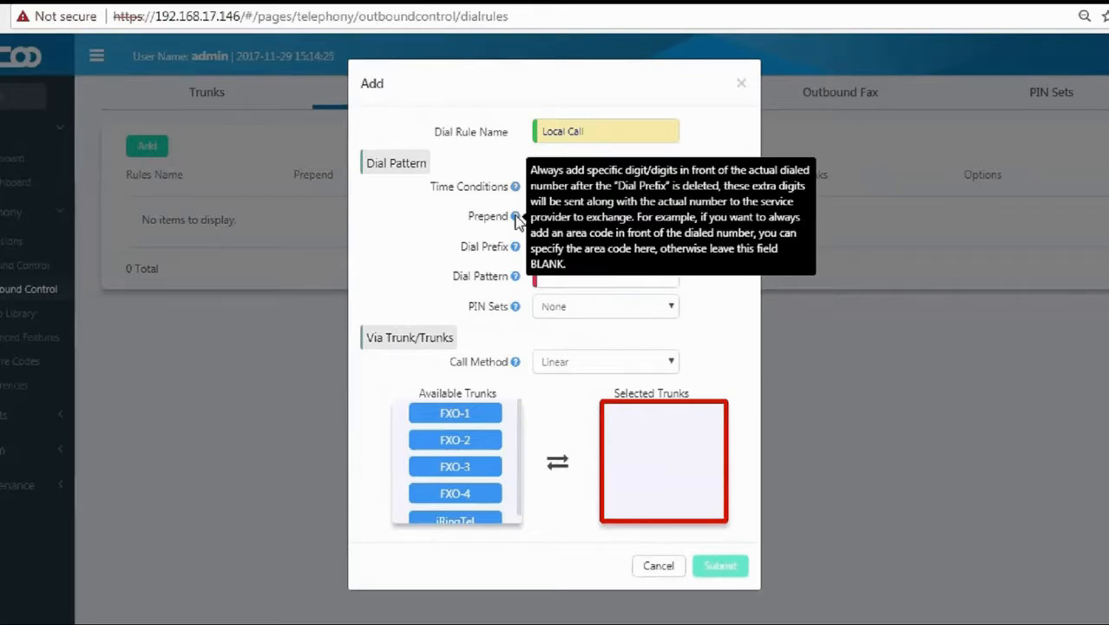
pyautogui.click(560, 215)
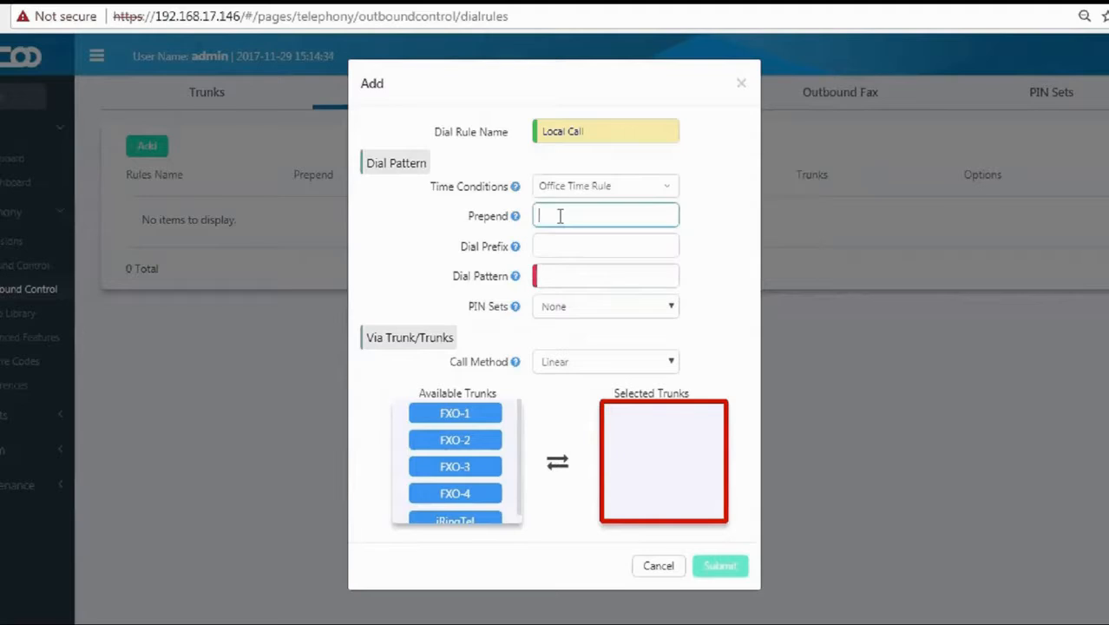
pyautogui.write('028')
pyautogui.click(527, 258)
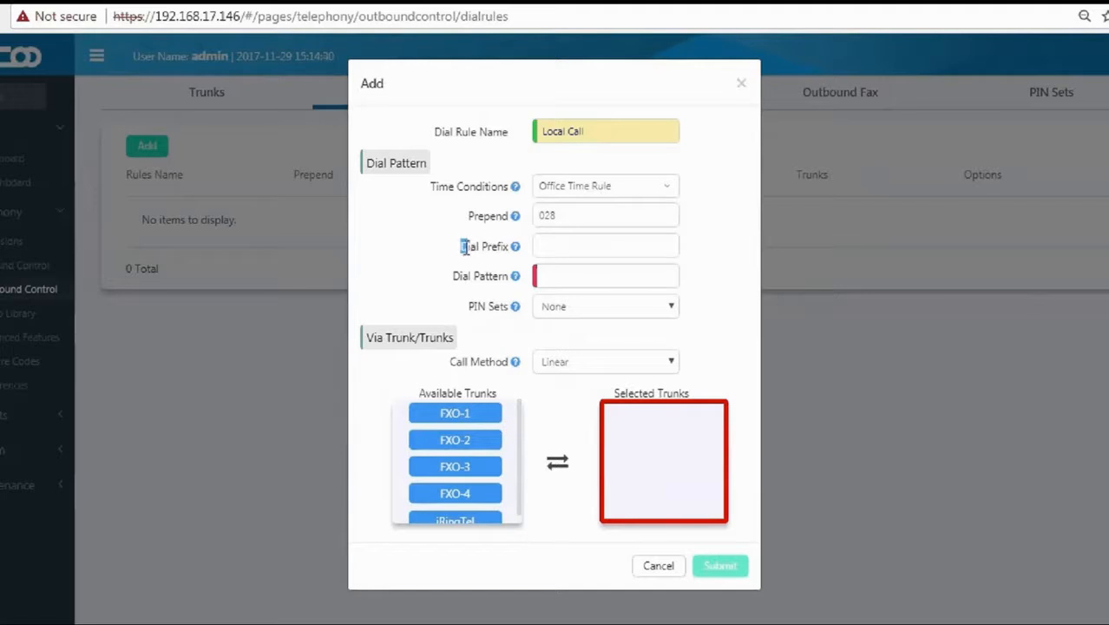
# Set dial prefix 91 and dial pattern xxx. for Local Call.
pyautogui.moveTo(515, 250)
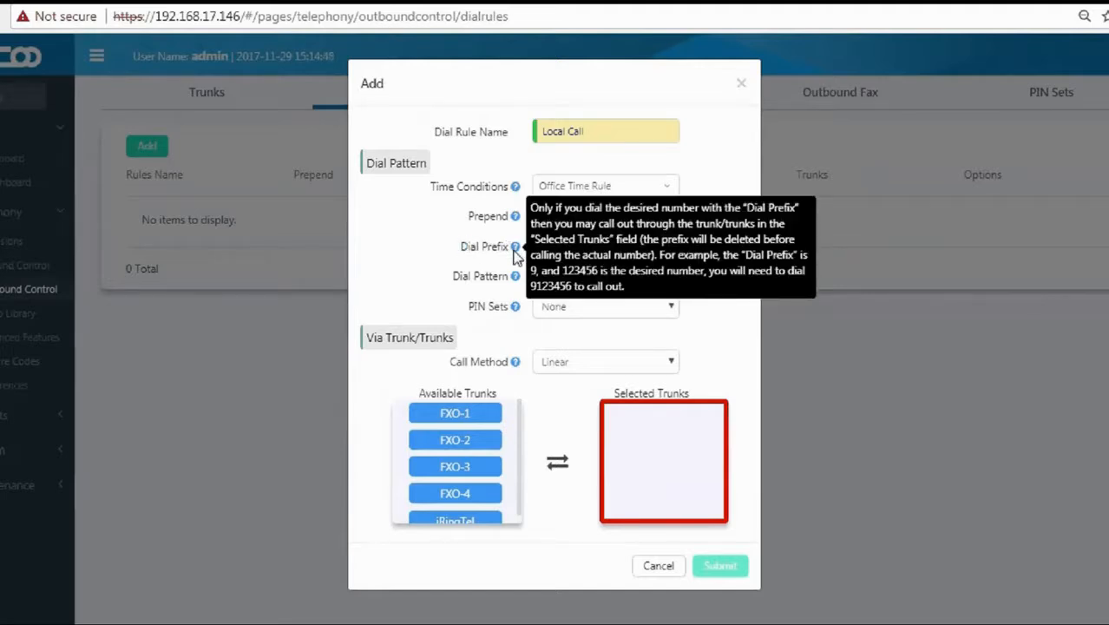
pyautogui.click(539, 246)
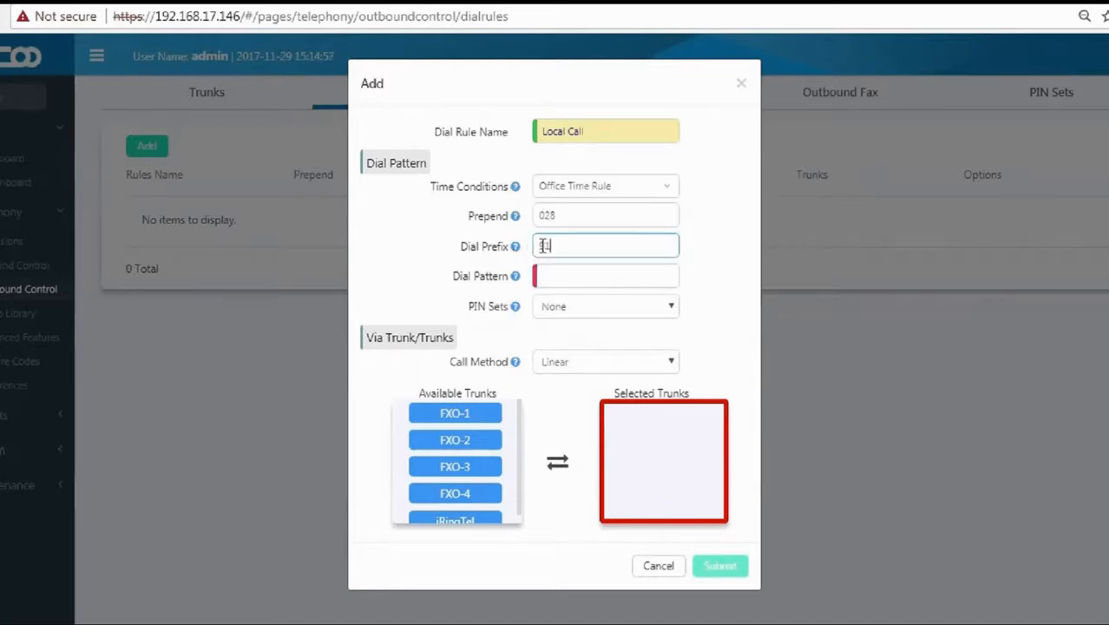
pyautogui.moveTo(516, 277)
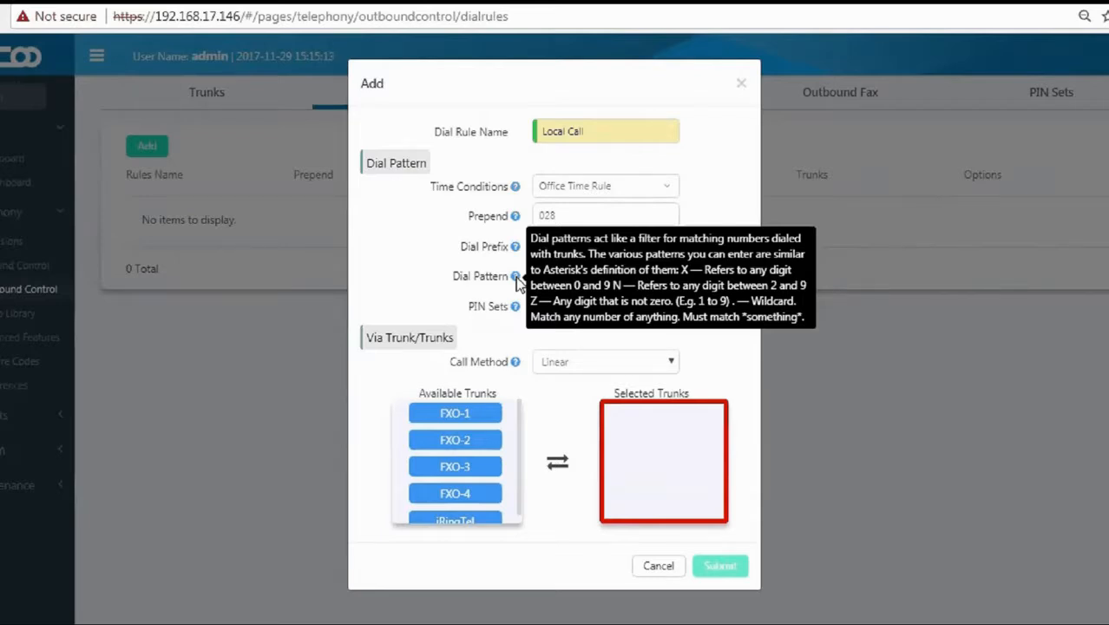
pyautogui.click(554, 276)
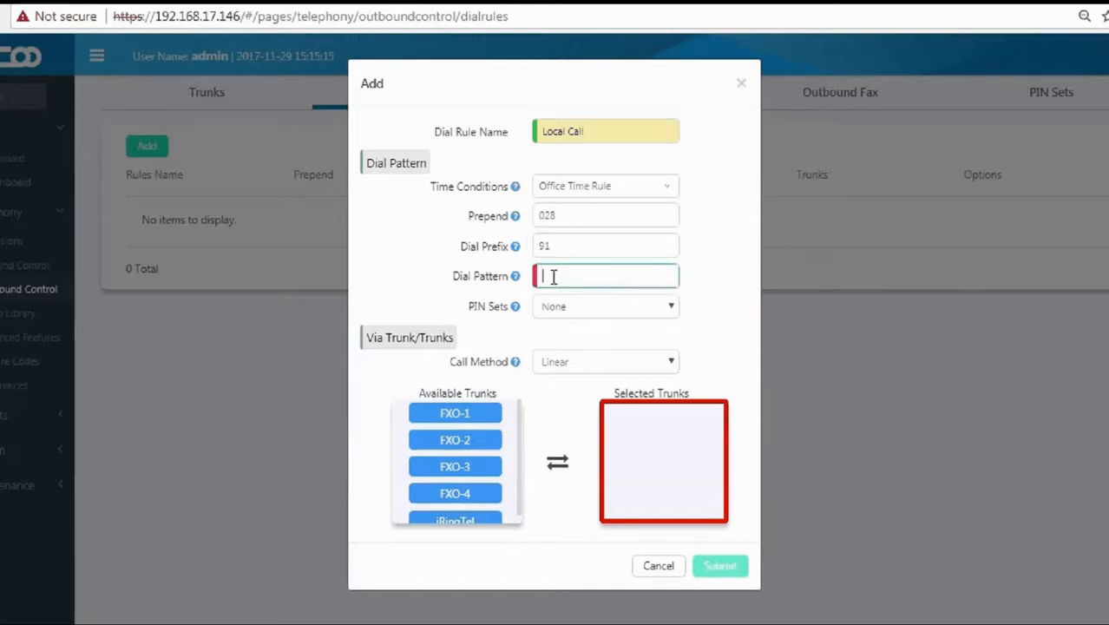
pyautogui.write('xxx')
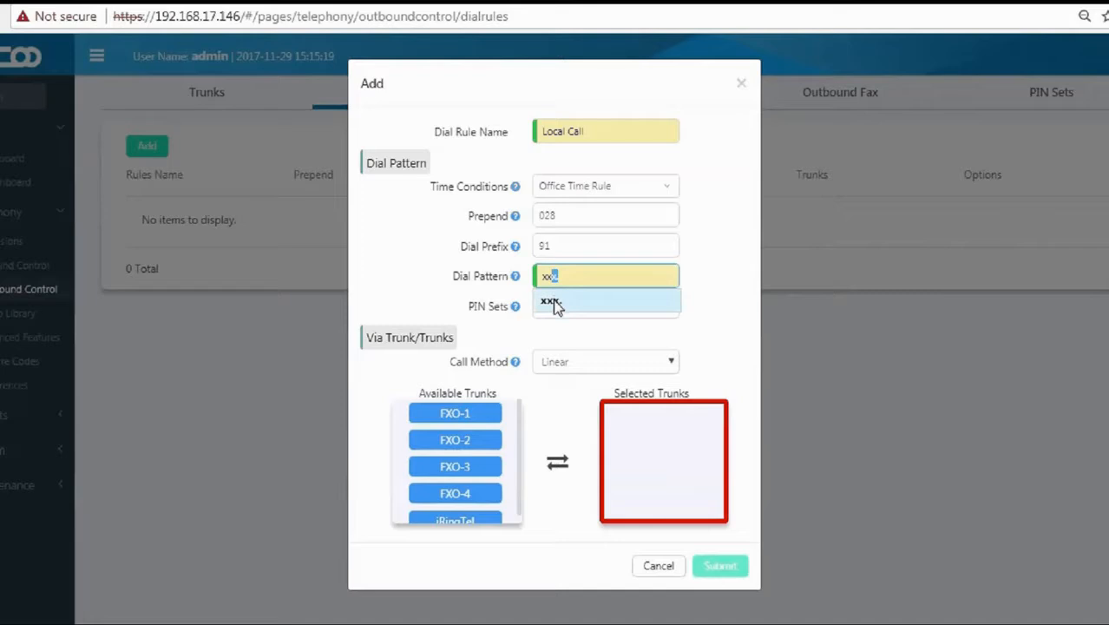
pyautogui.click(553, 301)
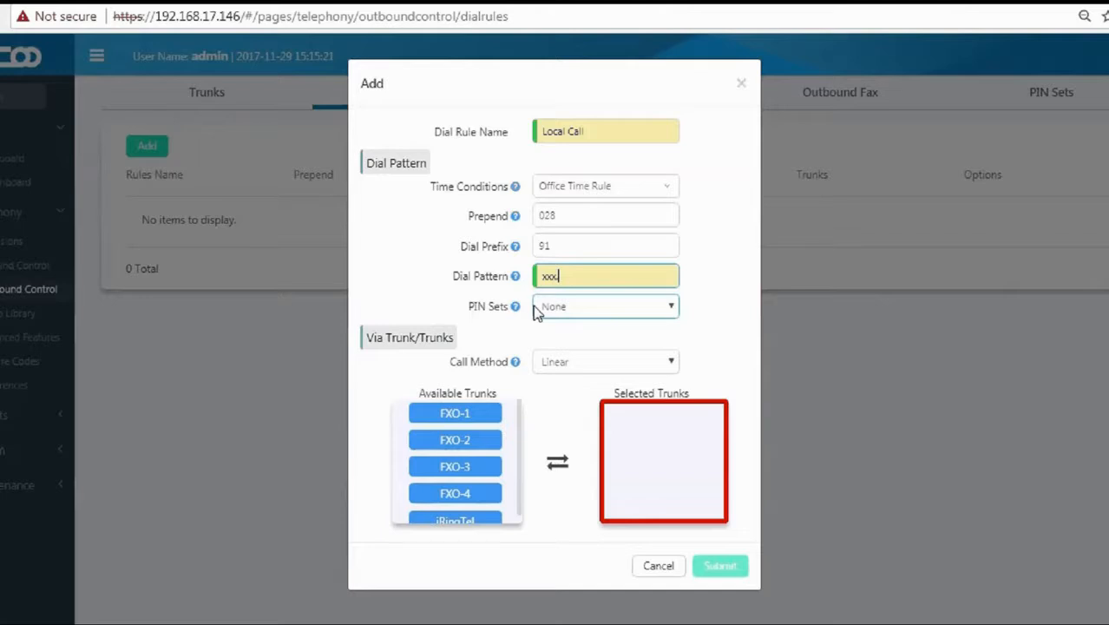
pyautogui.moveTo(515, 309)
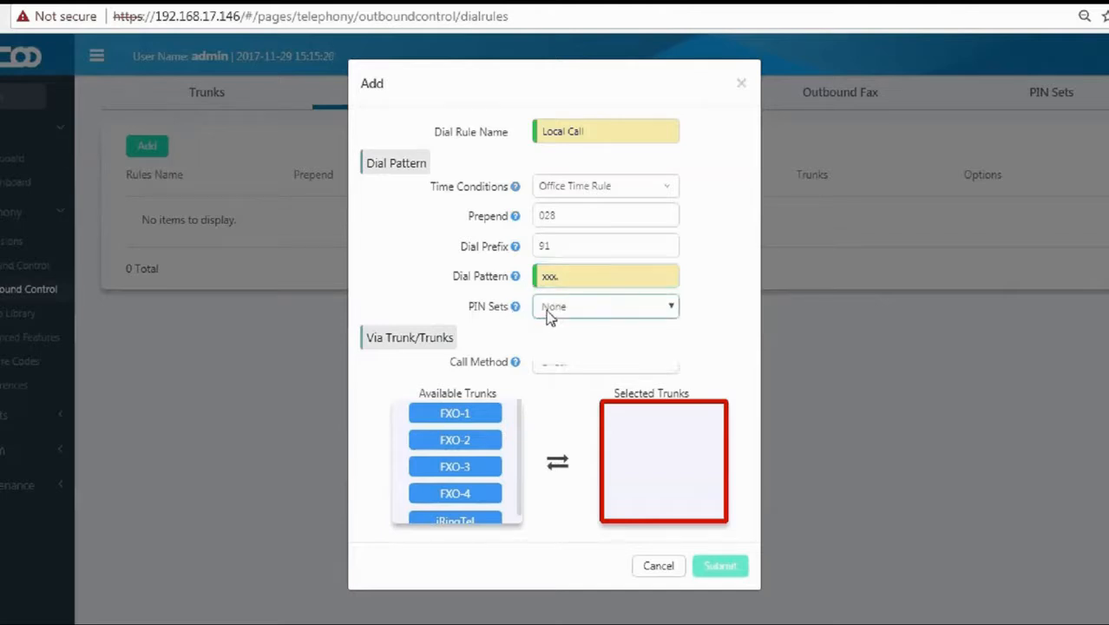
pyautogui.click(548, 316)
# Require the Localcall PIN set and select trunks FXO-1 through FXO-4.
pyautogui.click(561, 342)
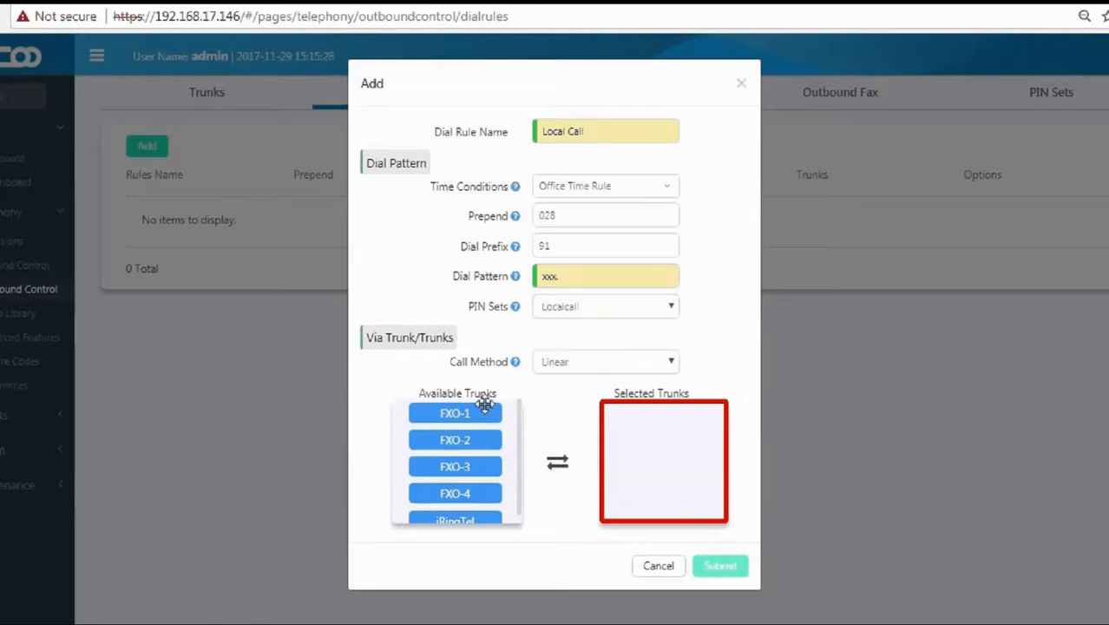
pyautogui.moveTo(483, 406); pyautogui.dragTo(685, 417)
pyautogui.moveTo(486, 412); pyautogui.dragTo(697, 437)
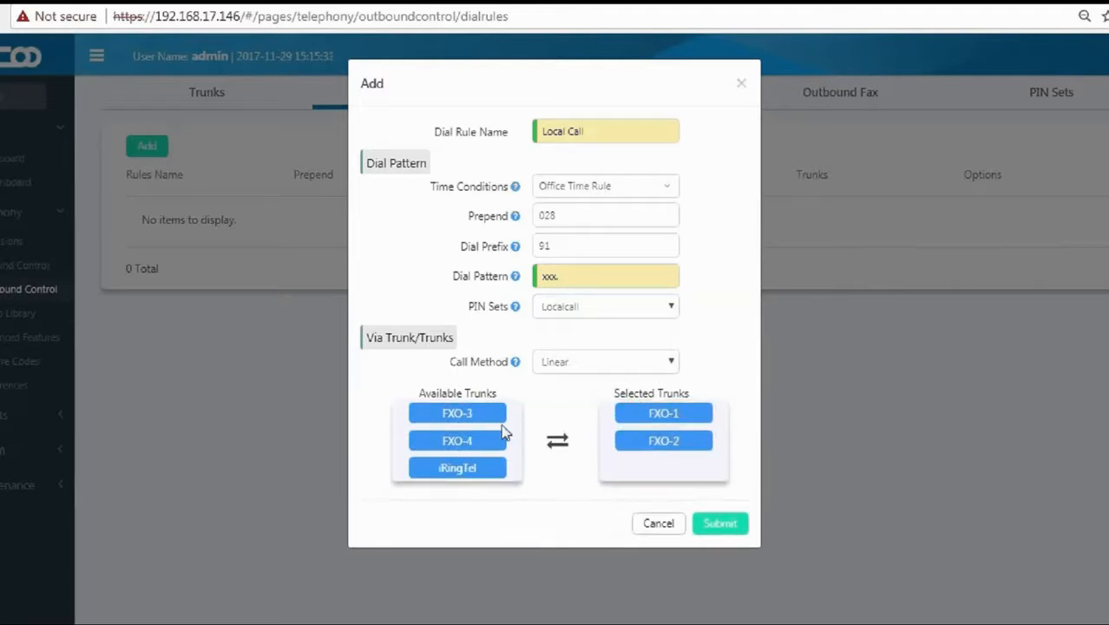
pyautogui.moveTo(486, 413); pyautogui.dragTo(689, 466)
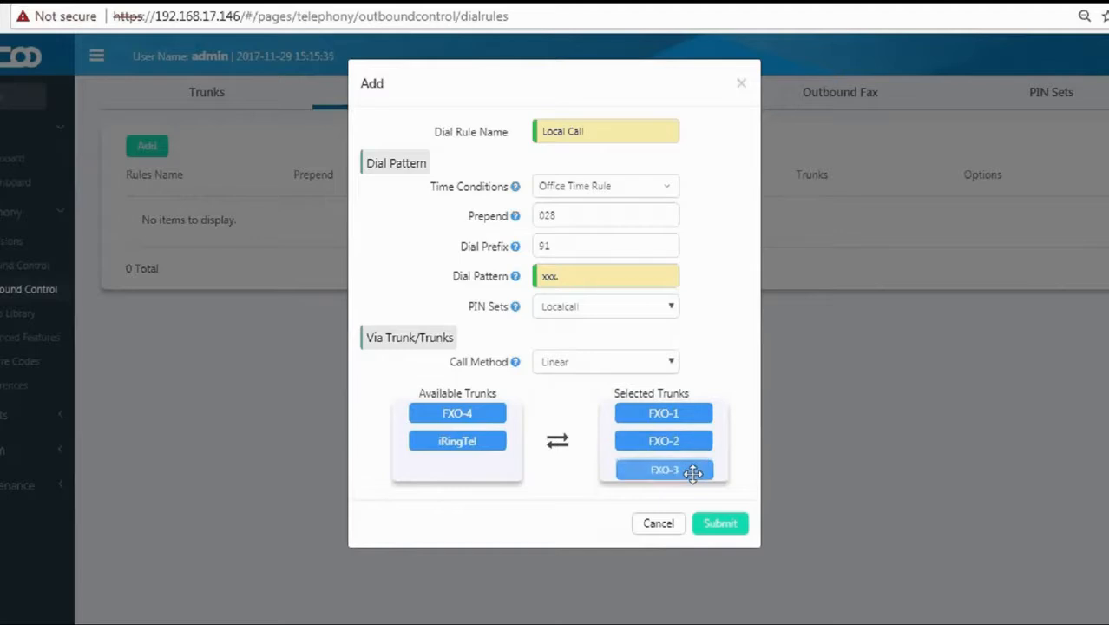
pyautogui.moveTo(537, 423); pyautogui.dragTo(700, 504)
# Set the call method to Linear Cycle and save the Local Call rule.
pyautogui.moveTo(518, 368)
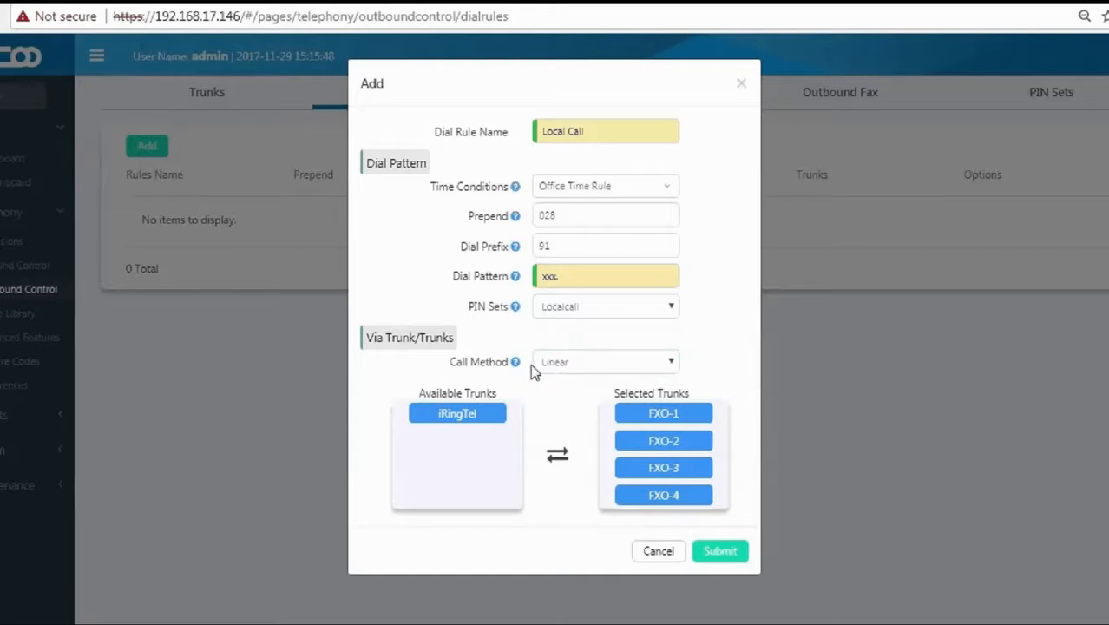
pyautogui.click(562, 363)
pyautogui.click(565, 398)
pyautogui.click(721, 556)
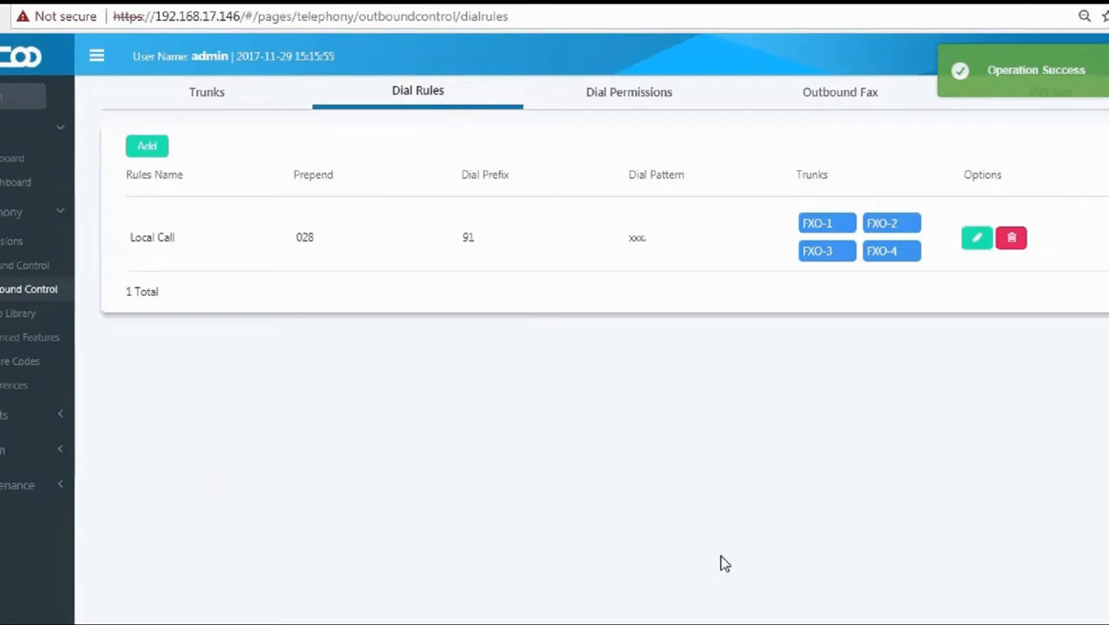
pyautogui.click(151, 154)
# Name the new dial rule International Call.
pyautogui.click(610, 128)
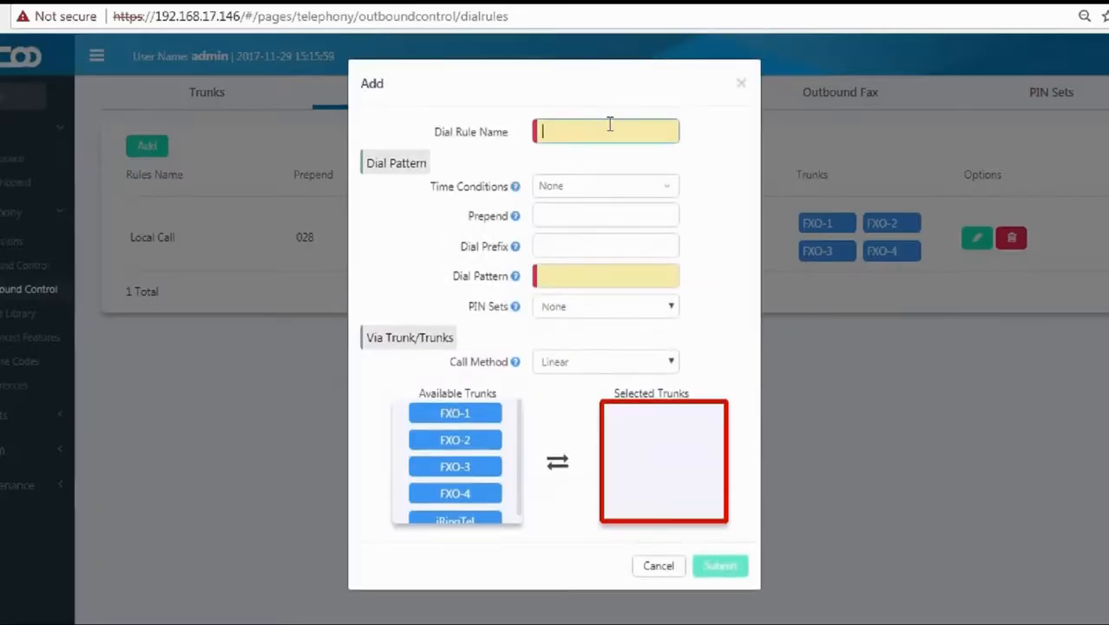
pyautogui.write('Inte')
pyautogui.press('BackSpace')
pyautogui.press('BackSpace')
pyautogui.press('BackSpace')
pyautogui.press('BackSpace')
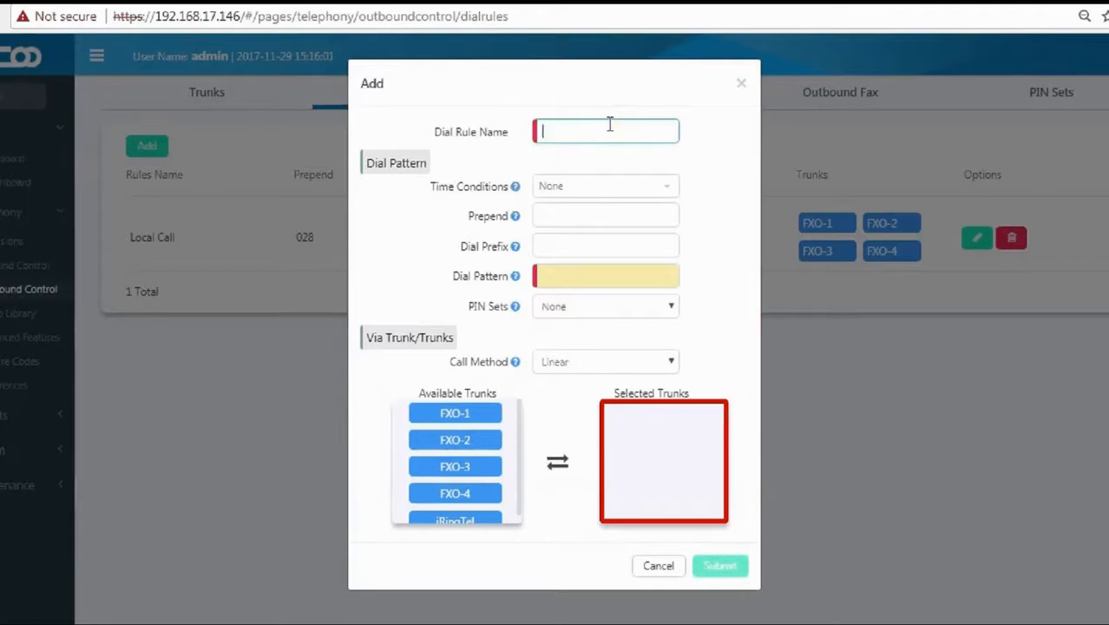
pyautogui.write('International Cal')
pyautogui.press('BackSpace')
pyautogui.press('BackSpace')
pyautogui.press('BackSpace')
pyautogui.press('BackSpace')
pyautogui.write('Call')
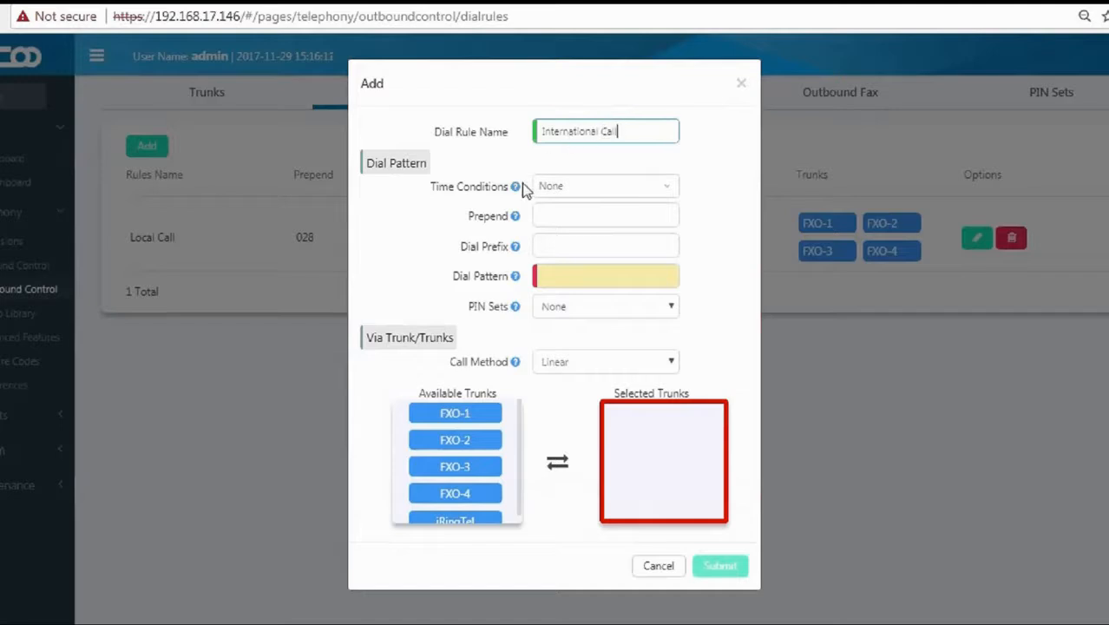
# Apply the Office Time Rule and set dial prefix 92.
pyautogui.moveTo(519, 190)
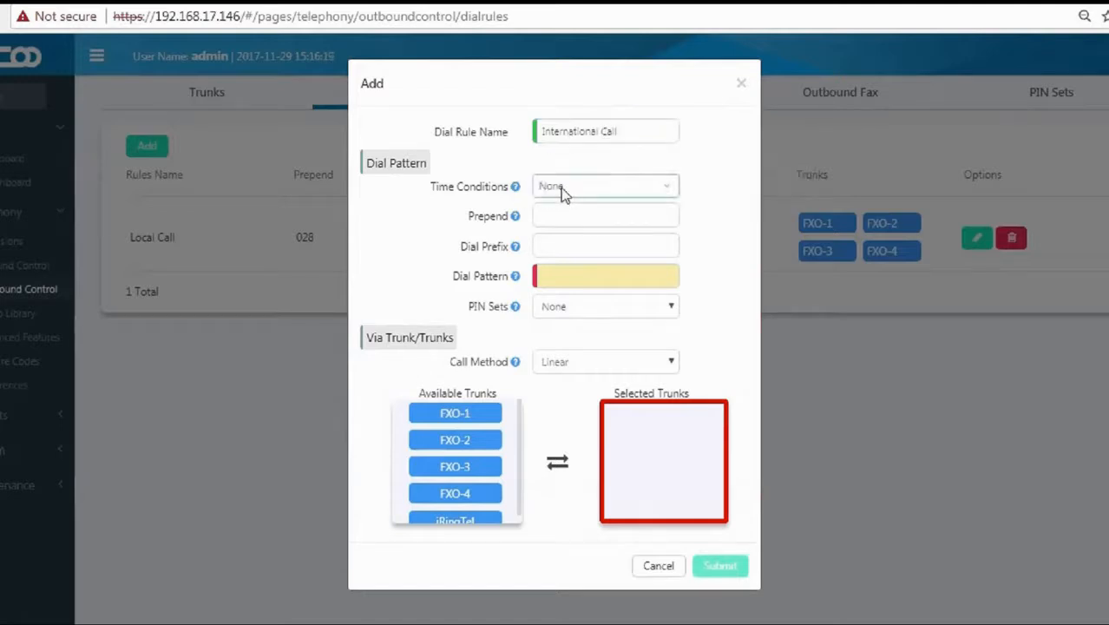
pyautogui.click(561, 188)
pyautogui.click(578, 292)
pyautogui.click(538, 223)
pyautogui.moveTo(516, 219)
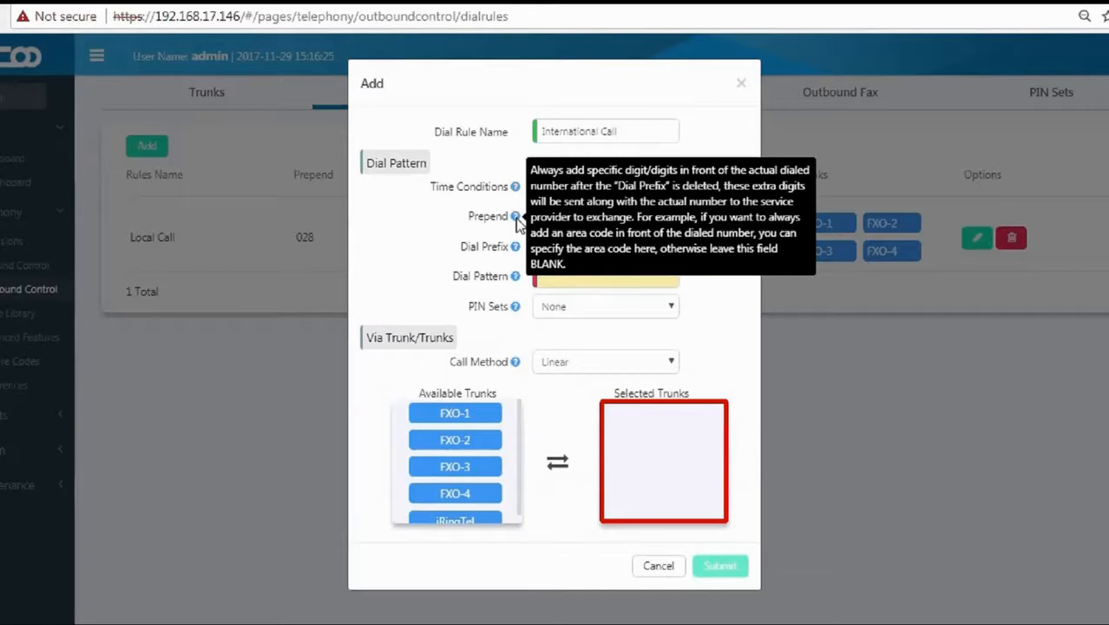
pyautogui.click(547, 214)
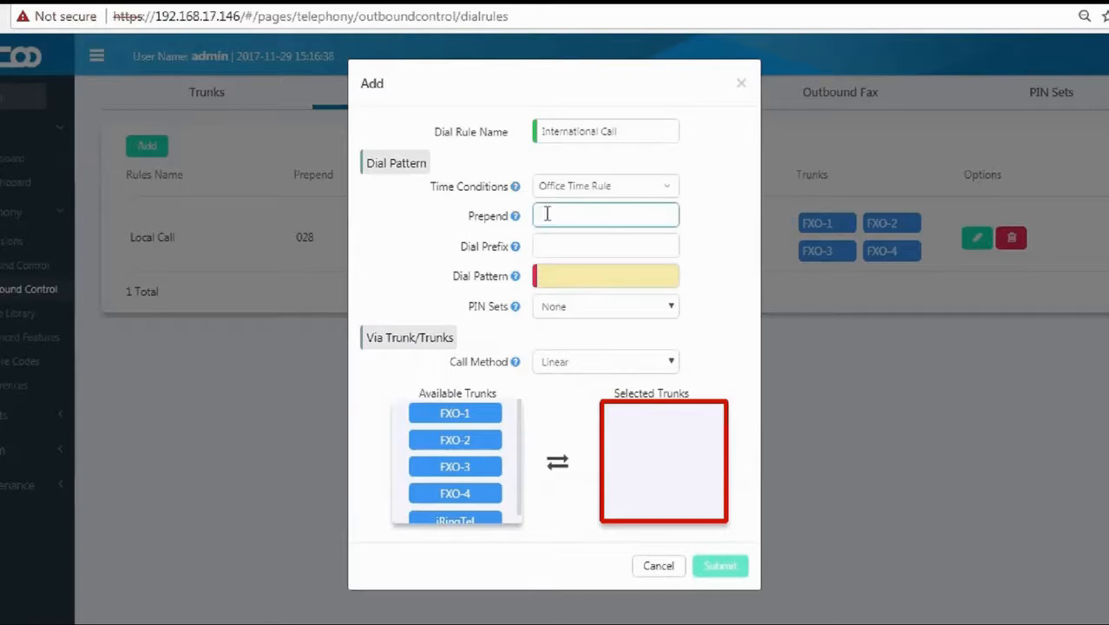
pyautogui.moveTo(517, 250)
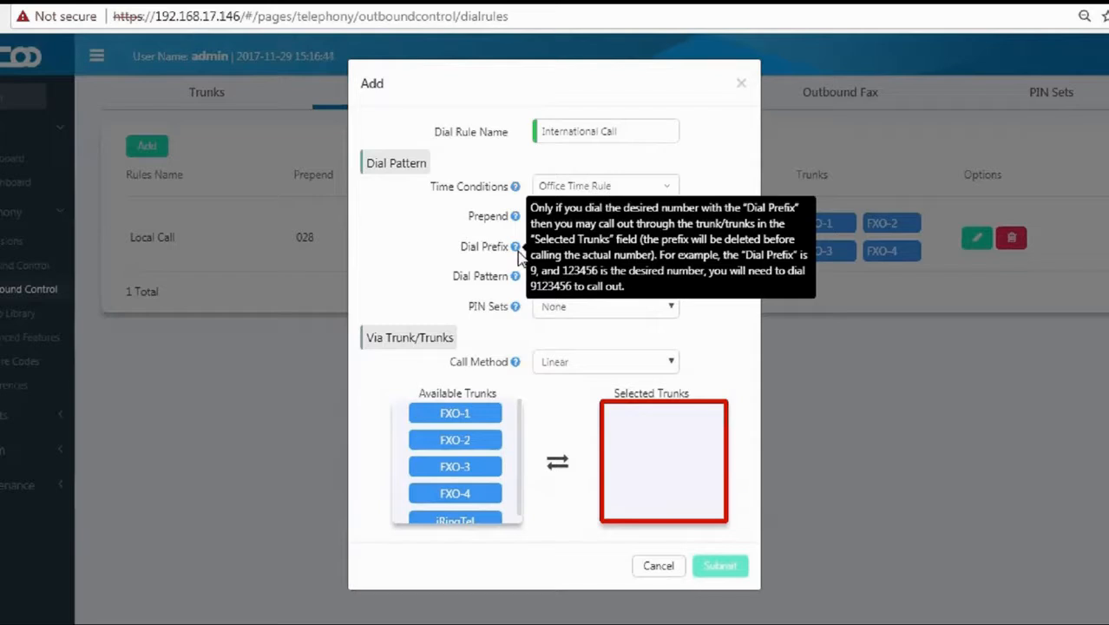
pyautogui.click(547, 246)
pyautogui.write('92')
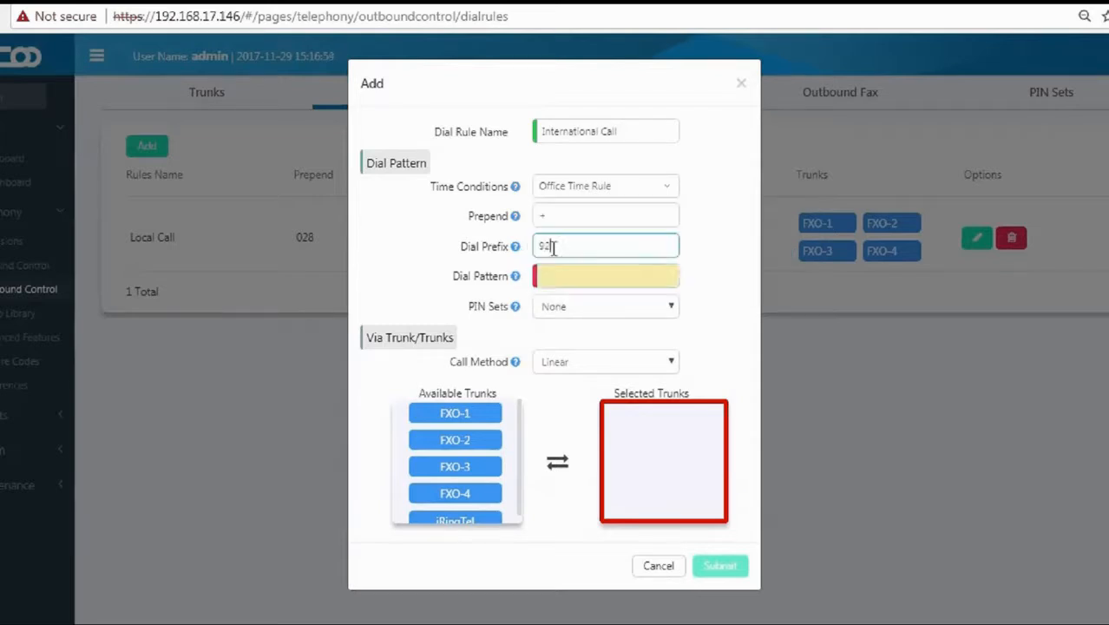
# Use pattern xxx., the International PIN set and trunk iRingTel, then save the rule.
pyautogui.click(542, 276)
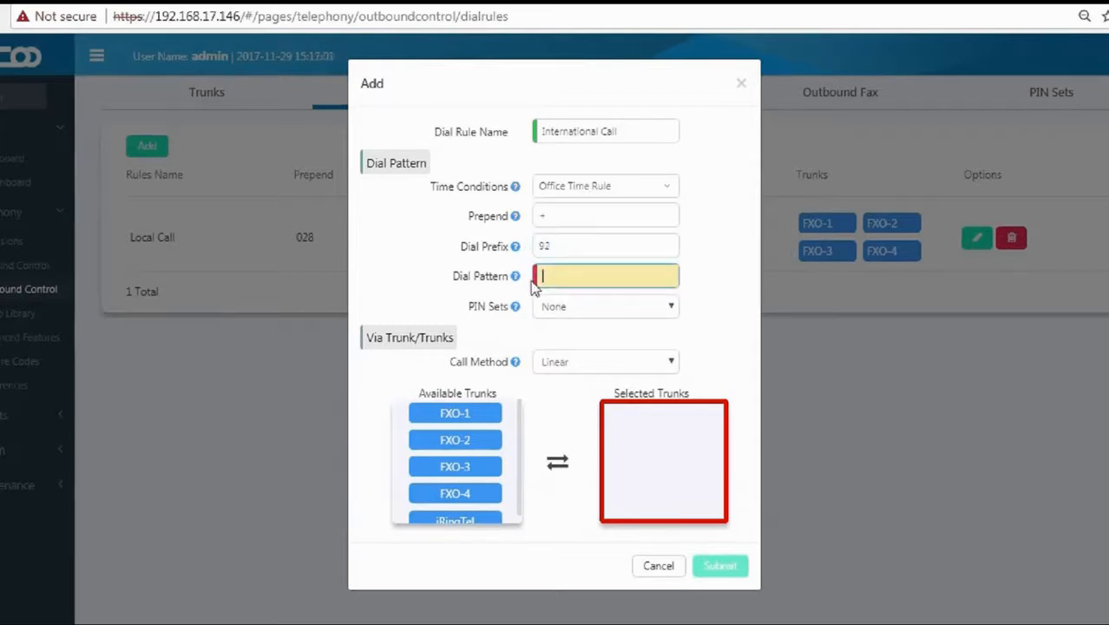
pyautogui.moveTo(518, 282)
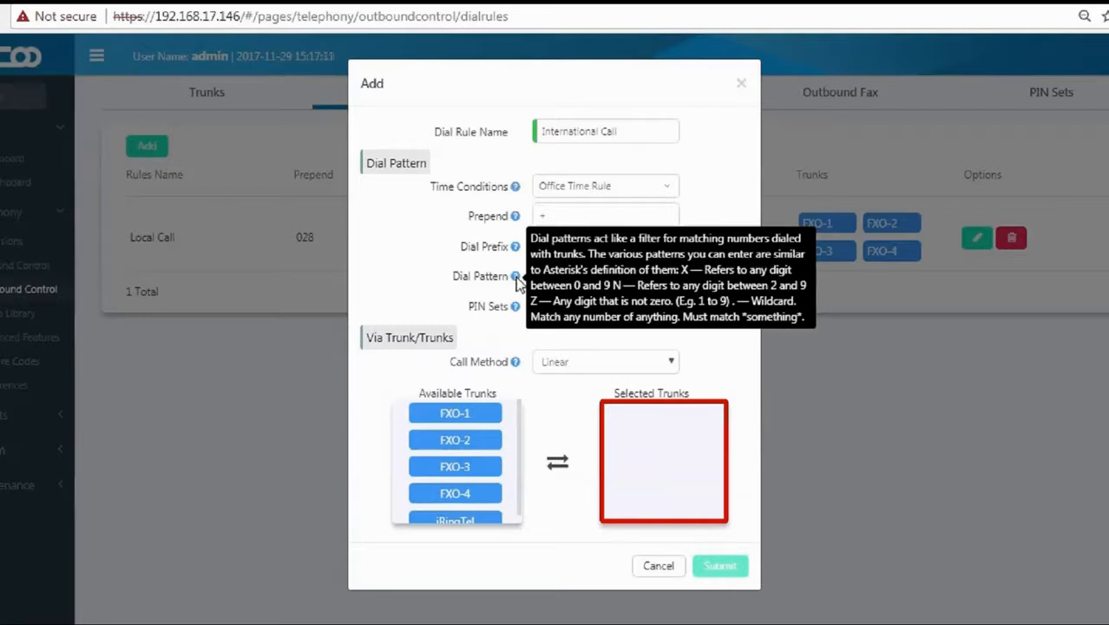
pyautogui.click(558, 276)
pyautogui.click(552, 306)
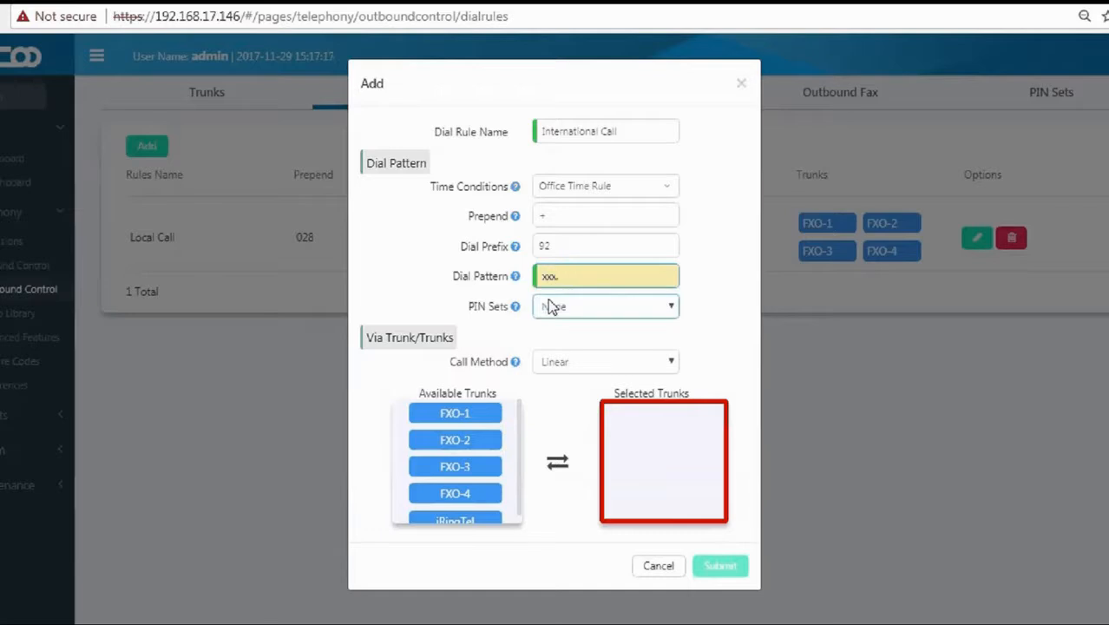
pyautogui.click(552, 306)
pyautogui.click(566, 355)
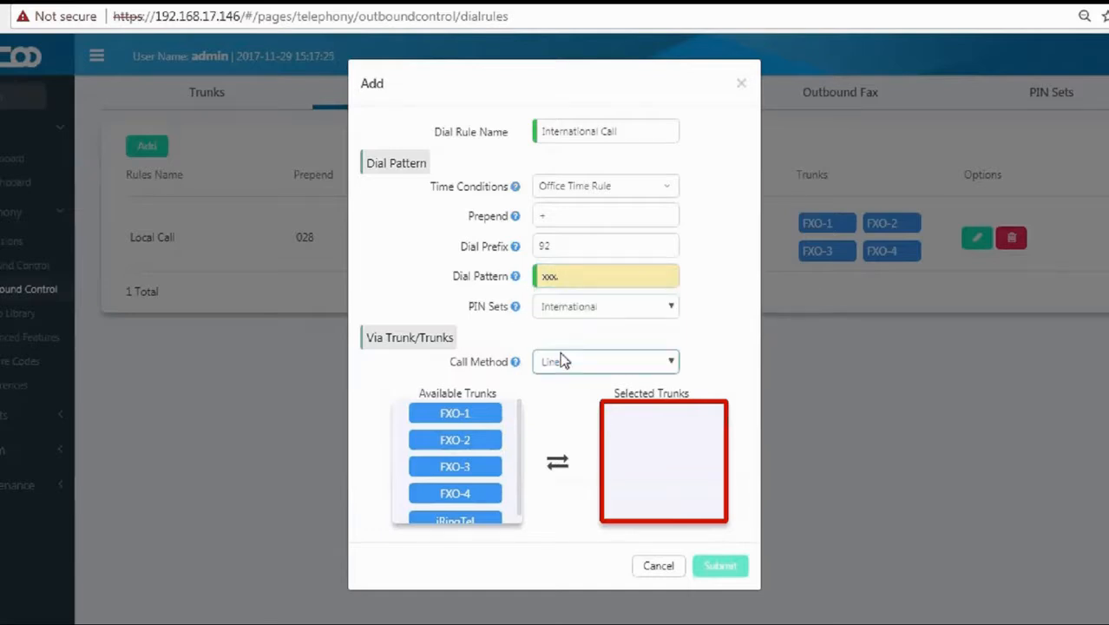
pyautogui.scroll(-1, 499, 429)
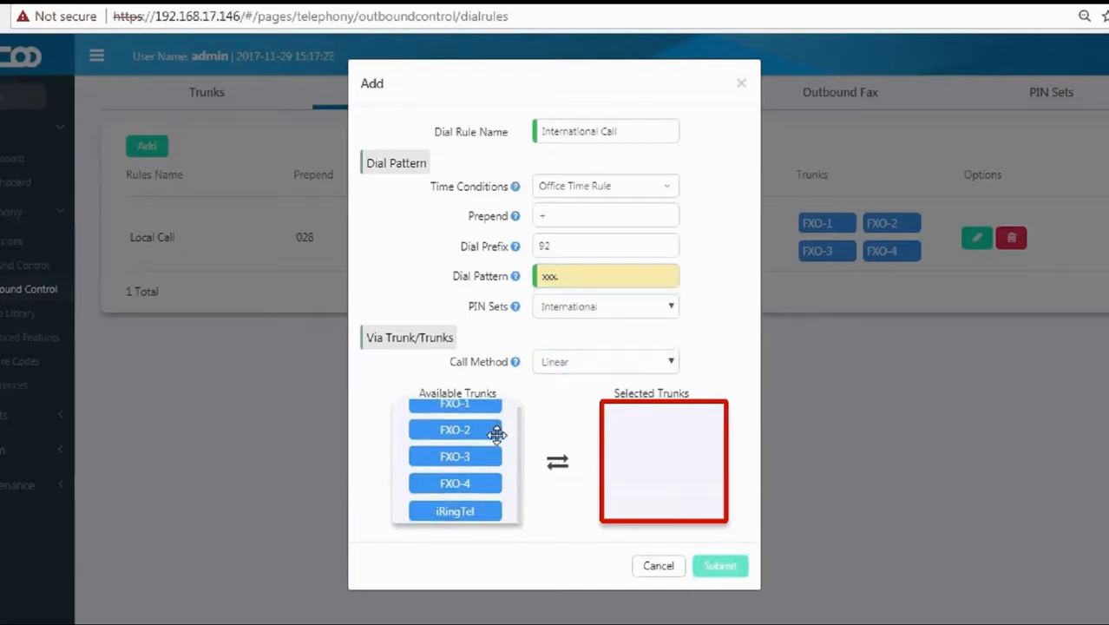
pyautogui.moveTo(483, 510); pyautogui.dragTo(695, 468)
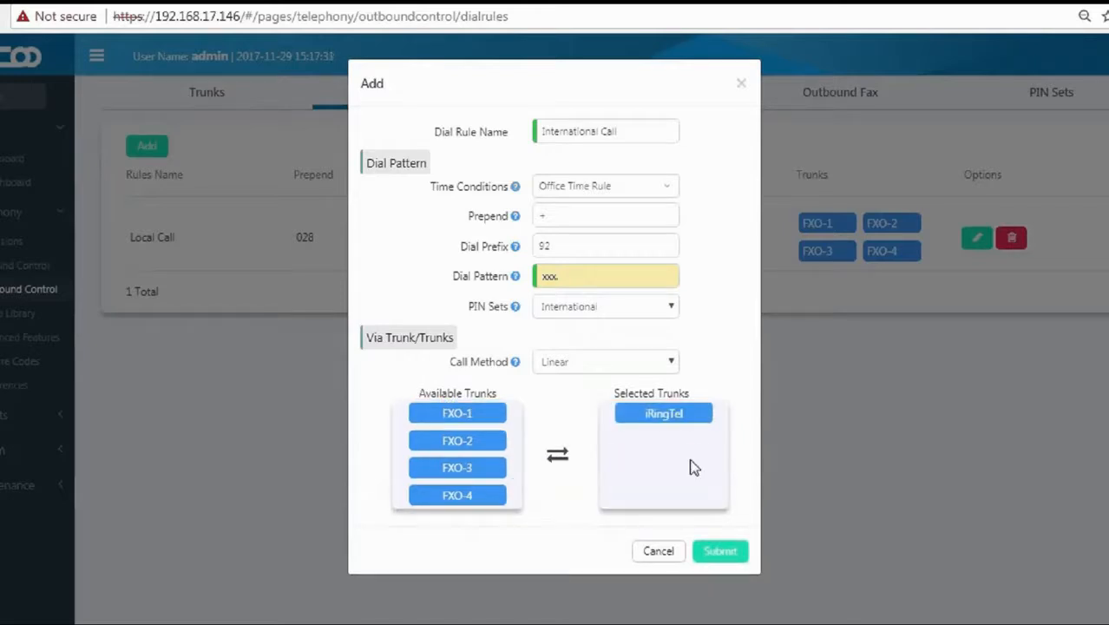
pyautogui.click(742, 553)
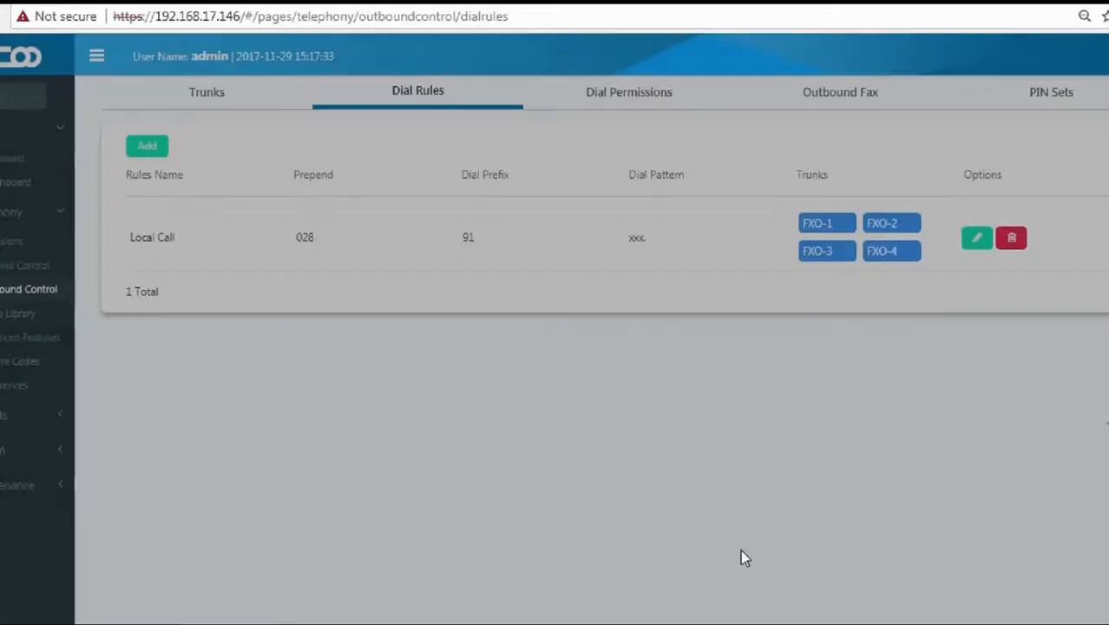
# Review the two dial rules, then switch to the Dial Permissions page.
pyautogui.moveTo(129, 237); pyautogui.dragTo(174, 237)
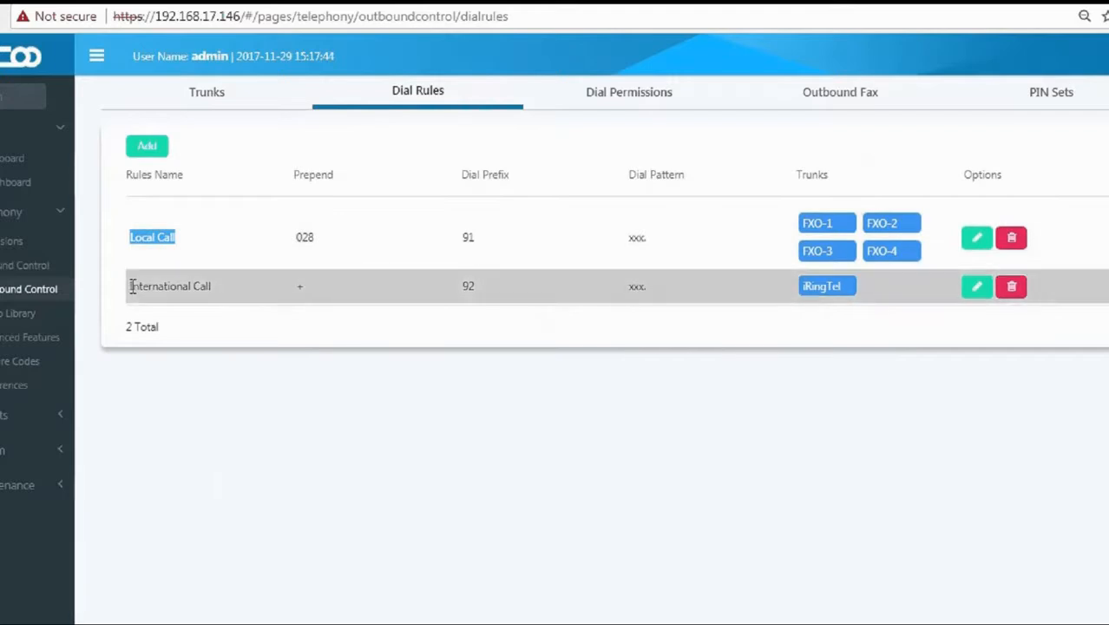
pyautogui.moveTo(129, 285); pyautogui.dragTo(122, 285)
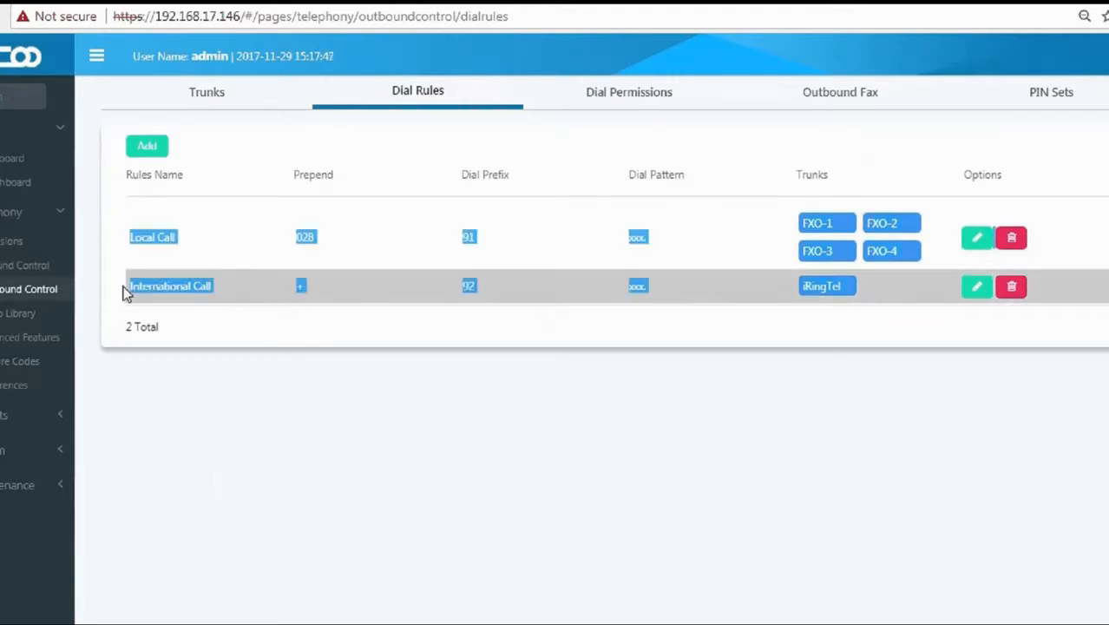
pyautogui.click(304, 259)
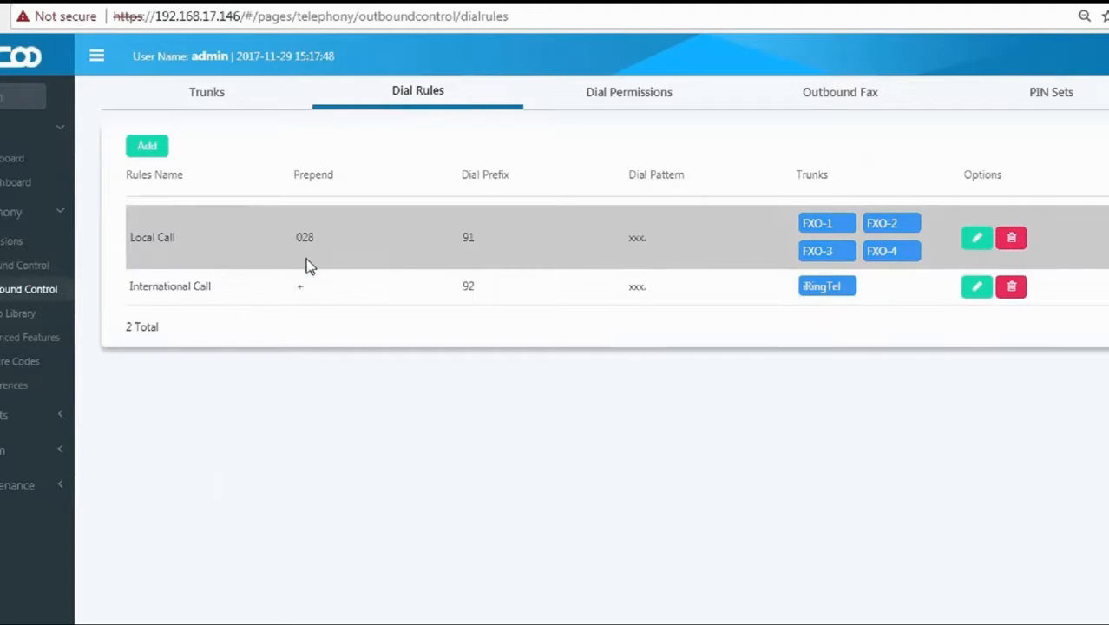
pyautogui.click(628, 103)
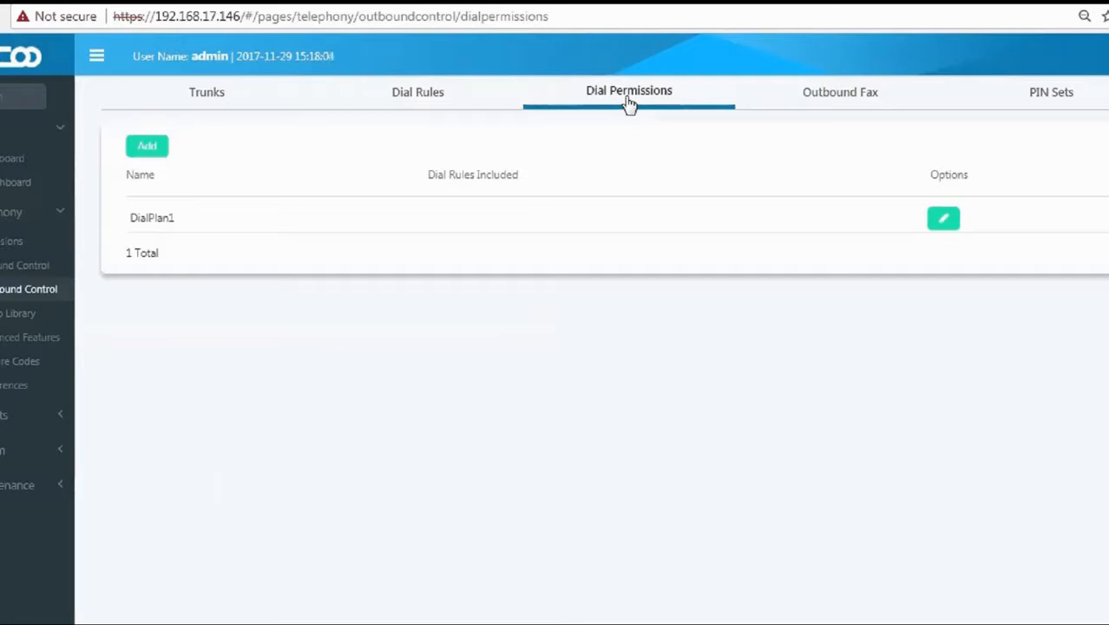
# Start a new dial permission and name it LocalCall.
pyautogui.click(153, 156)
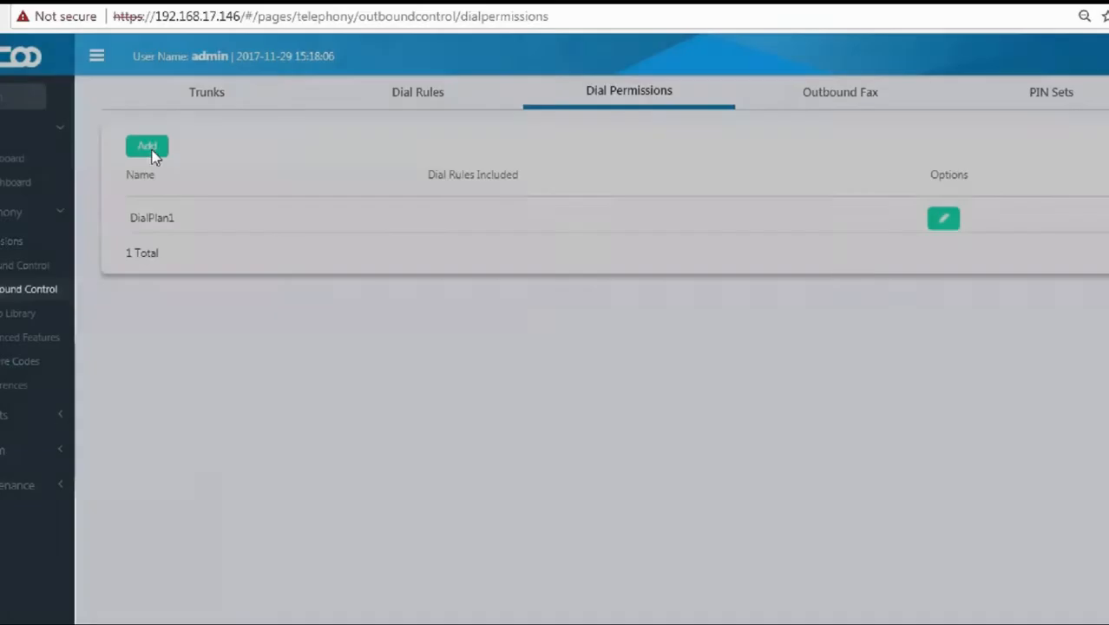
pyautogui.click(425, 132)
pyautogui.write('Loca')
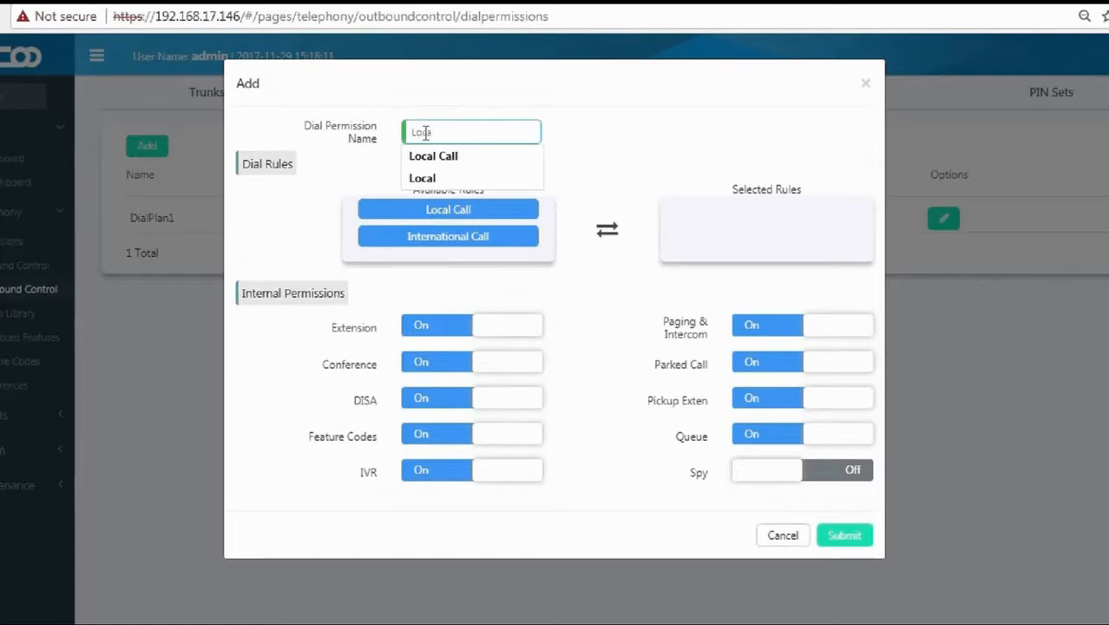
pyautogui.press('Down')
pyautogui.press('Return')
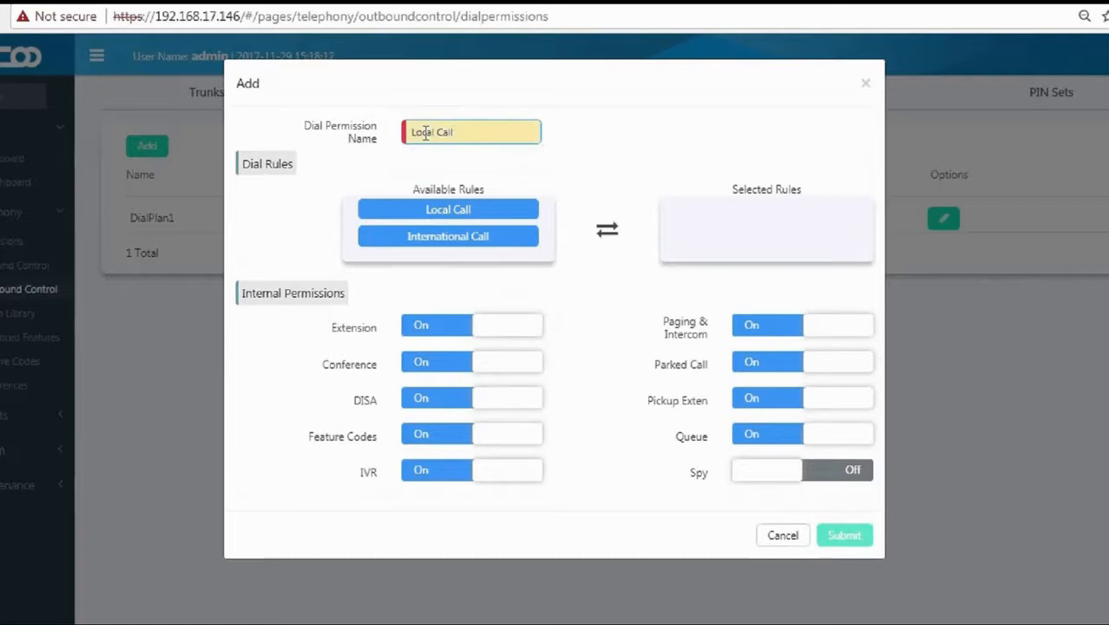
pyautogui.press('BackSpace')
pyautogui.press('BackSpace')
pyautogui.press('BackSpace')
pyautogui.press('BackSpace')
pyautogui.press('BackSpace')
pyautogui.write('Call')
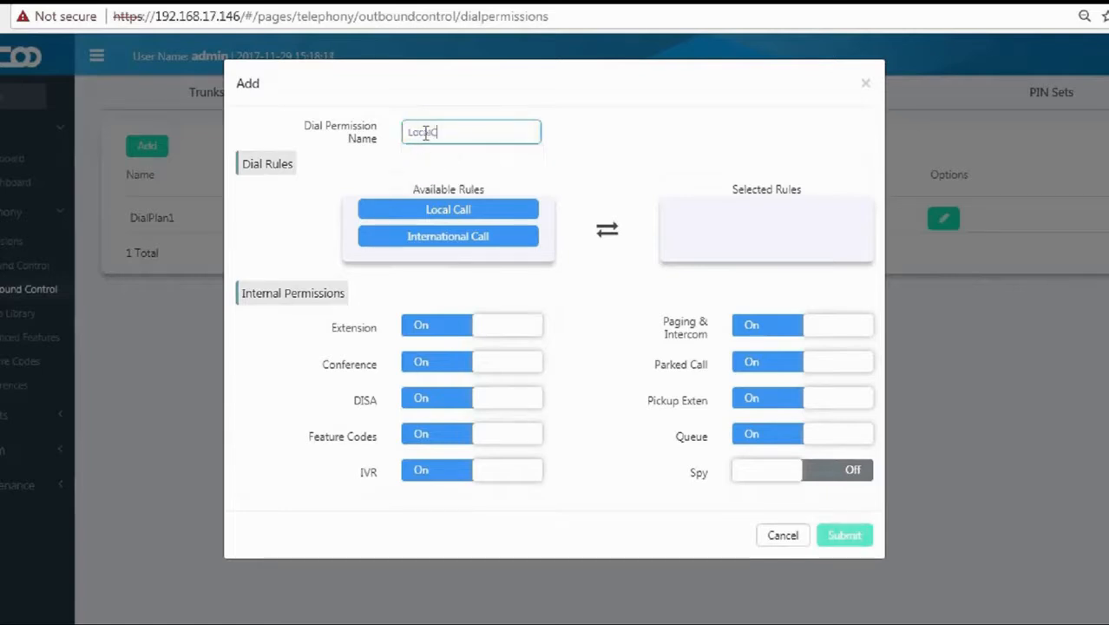
pyautogui.click(413, 169)
# Move the Local Call rule into Selected Rules and submit the permission.
pyautogui.moveTo(438, 209); pyautogui.dragTo(745, 213)
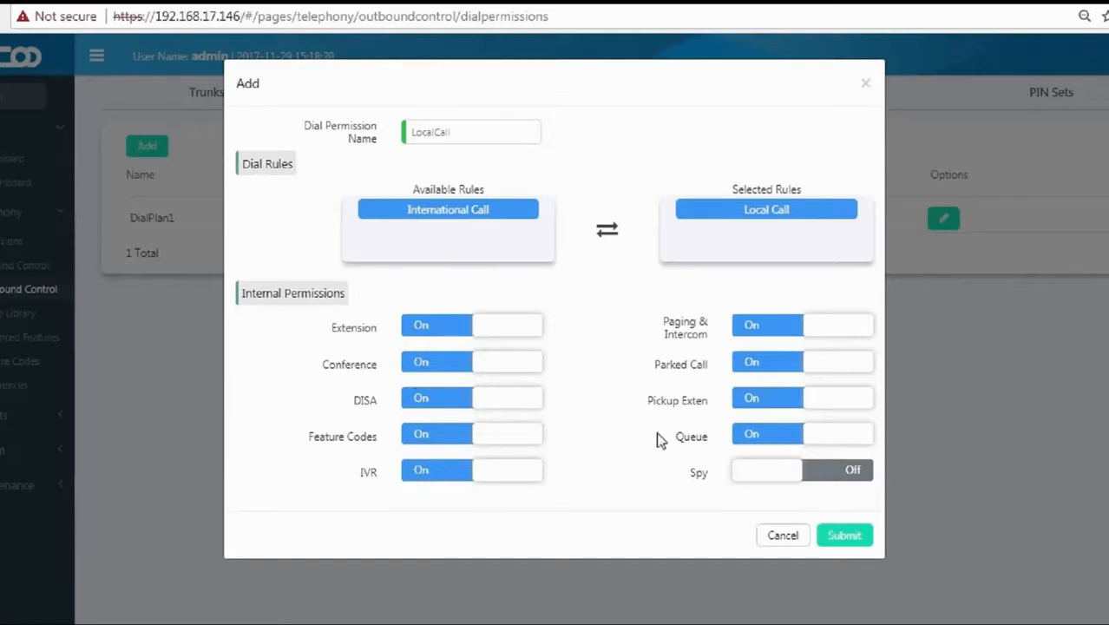
pyautogui.moveTo(670, 322); pyautogui.dragTo(713, 338)
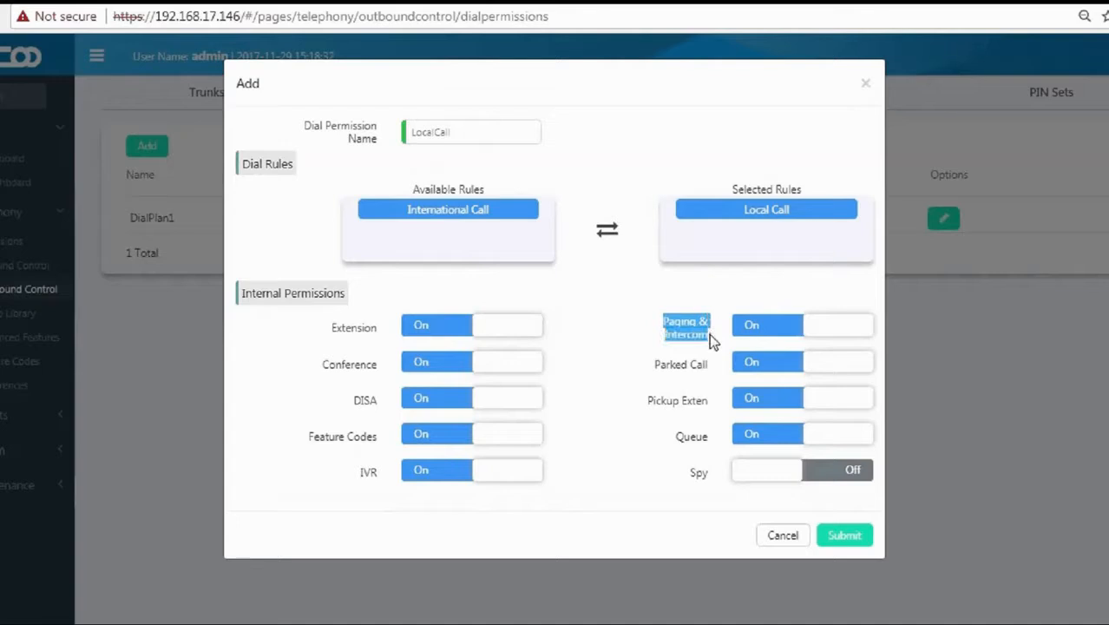
pyautogui.moveTo(656, 364); pyautogui.dragTo(710, 365)
pyautogui.moveTo(661, 401); pyautogui.dragTo(704, 438)
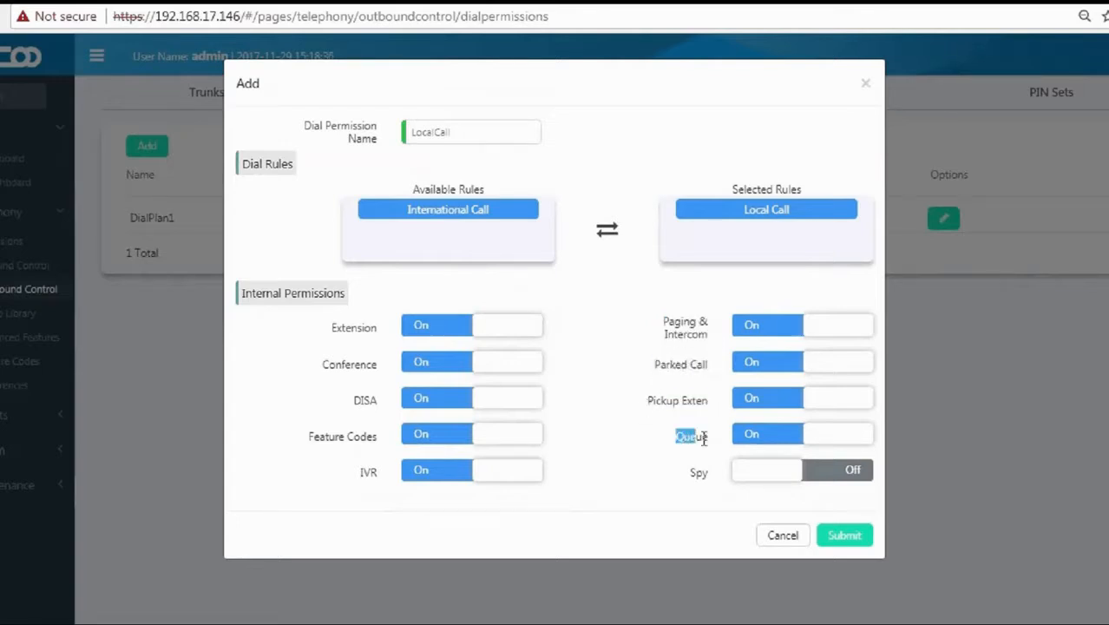
pyautogui.click(665, 478)
pyautogui.click(838, 538)
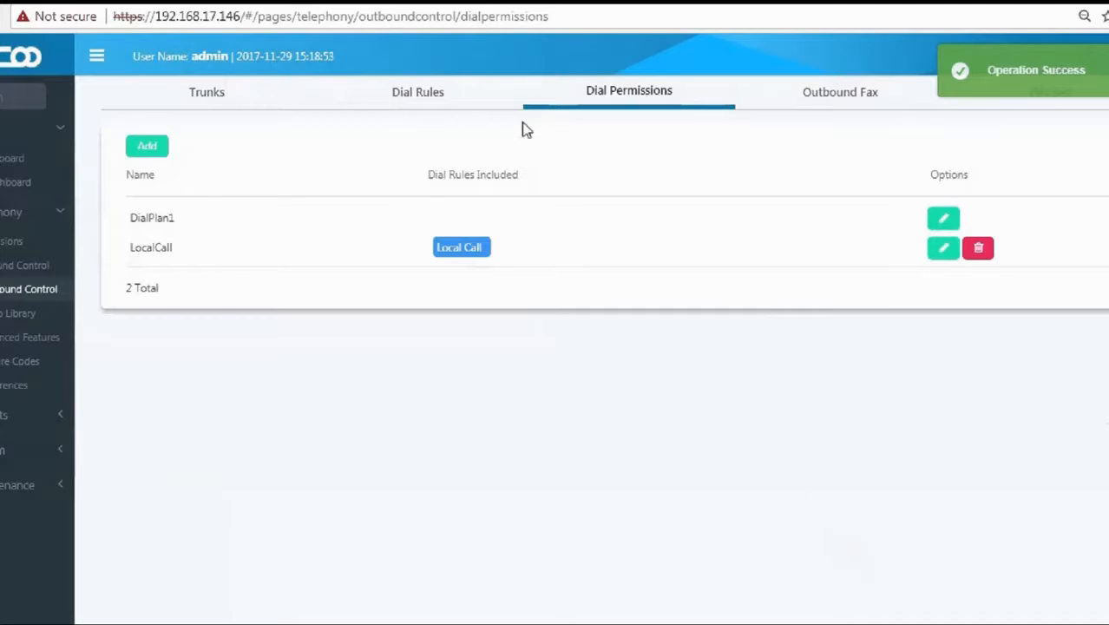
# Create the InternationalCall permission with only the International Call rule and submit it.
pyautogui.click(146, 148)
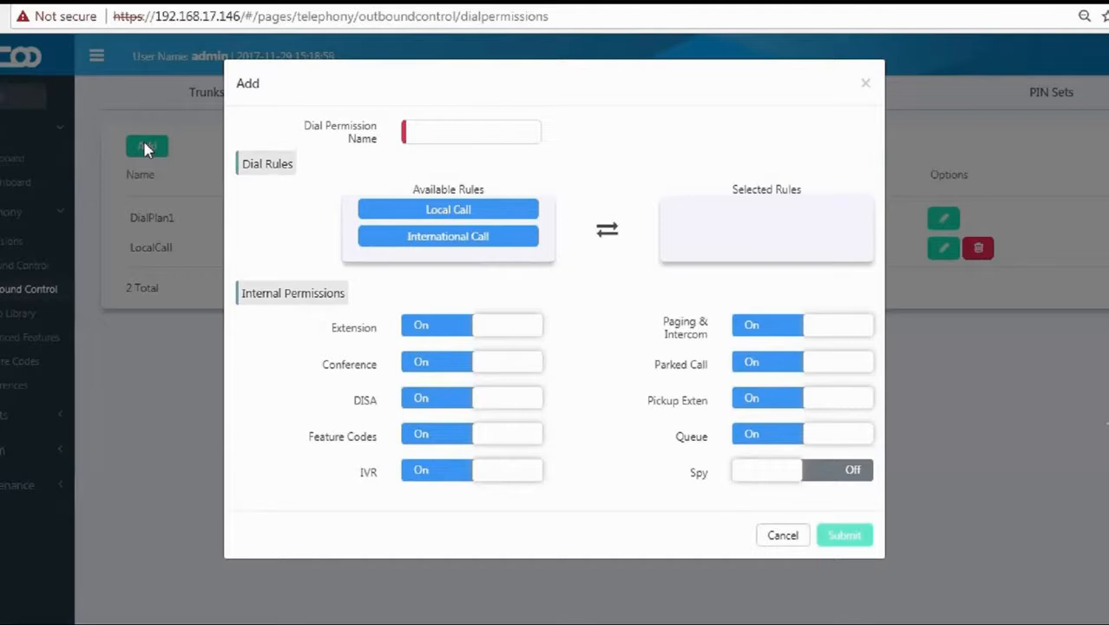
pyautogui.moveTo(476, 236); pyautogui.dragTo(755, 220)
pyautogui.click(490, 130)
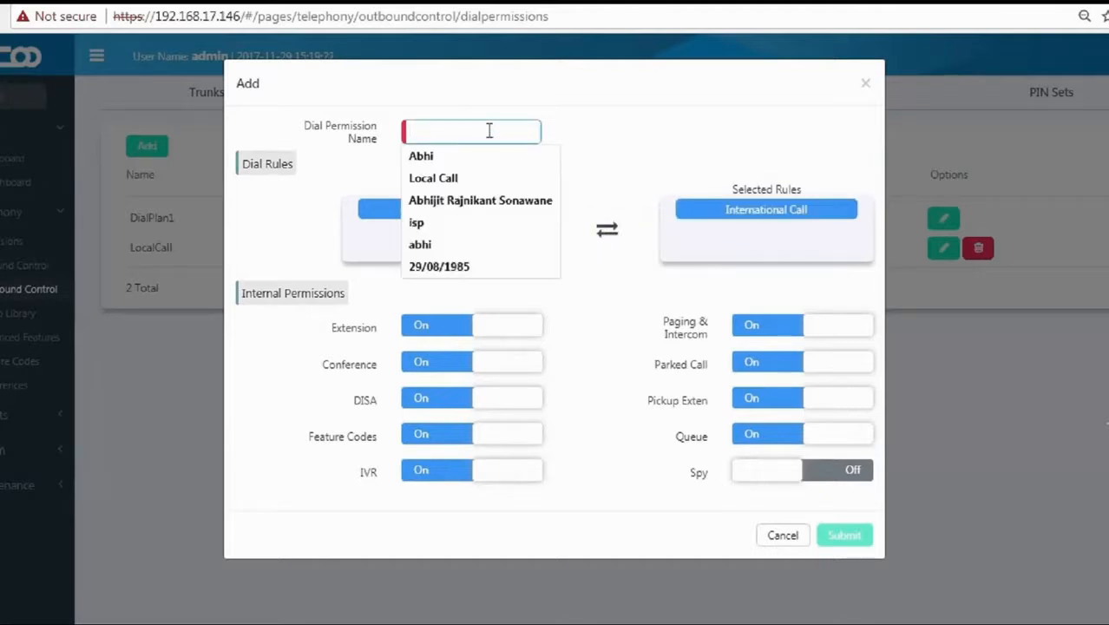
pyautogui.write('IN')
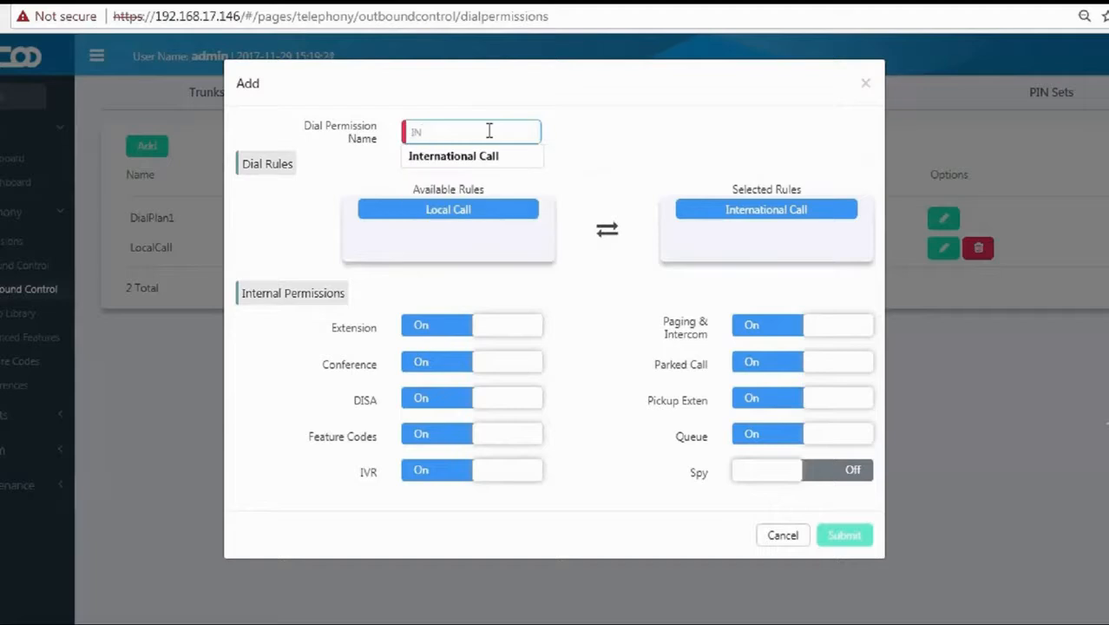
pyautogui.press('Down')
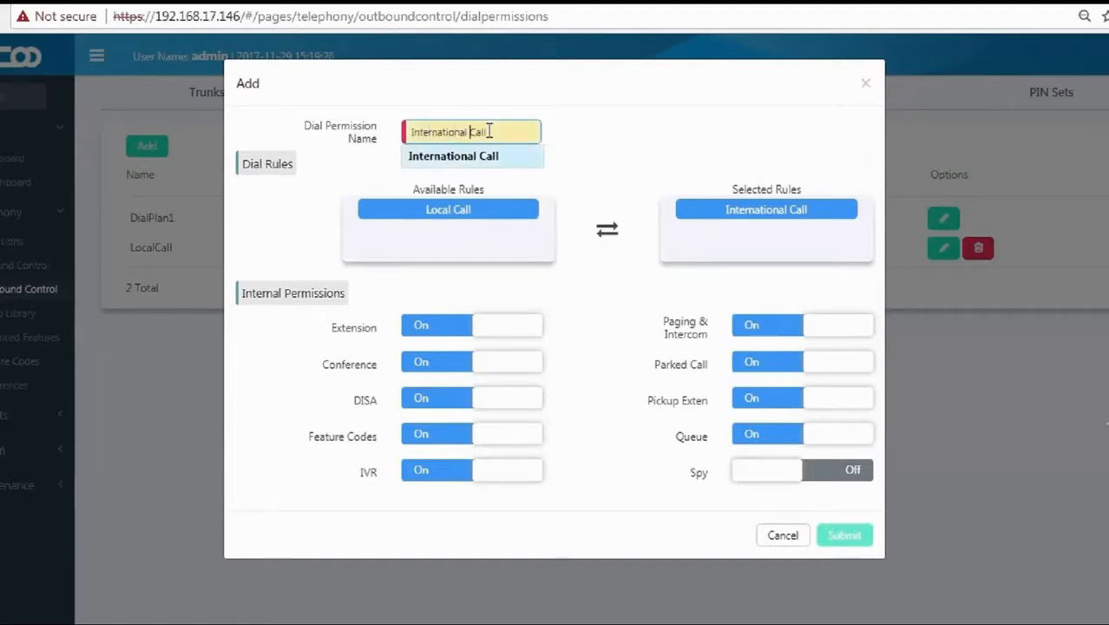
pyautogui.press('Return')
pyautogui.click(656, 173)
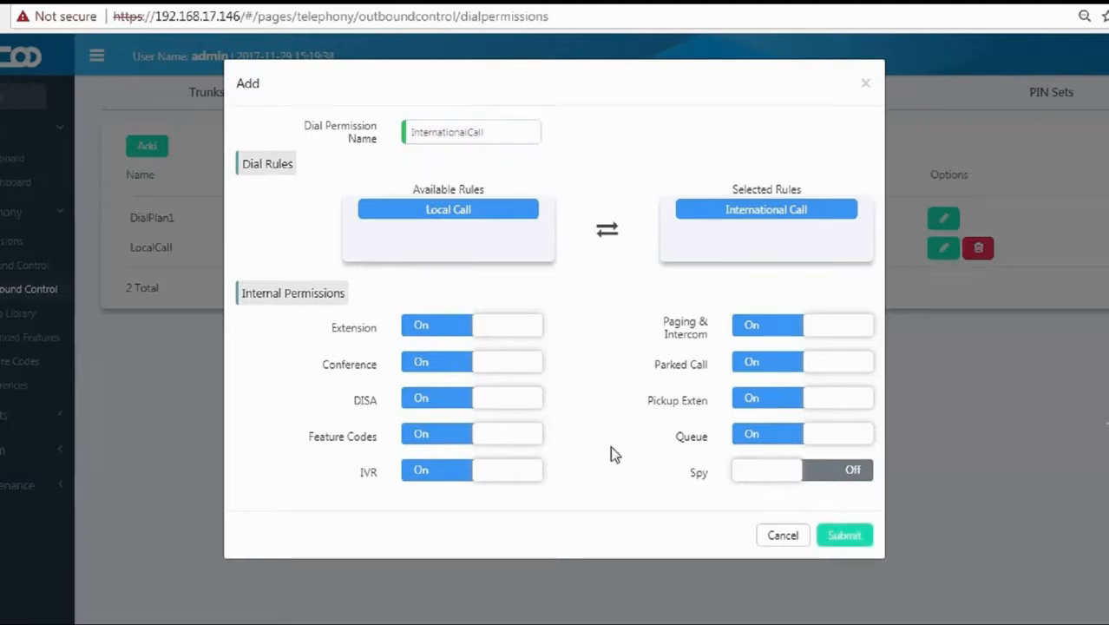
pyautogui.click(839, 537)
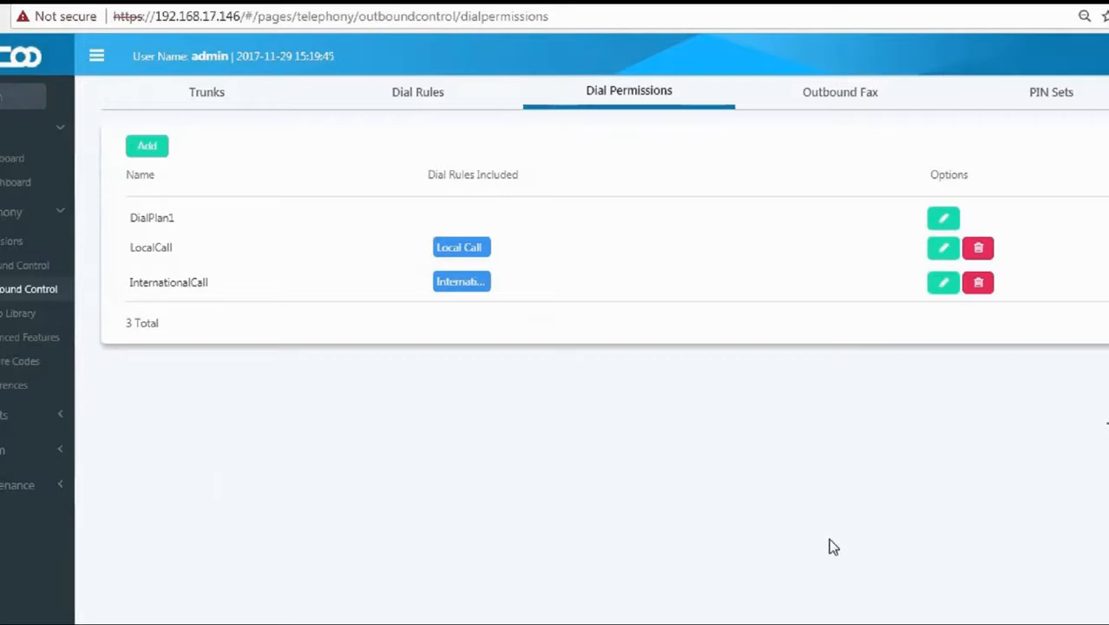
# Create the InternationalLocal permission with both Local Call and International Call rules, then submit.
pyautogui.click(148, 149)
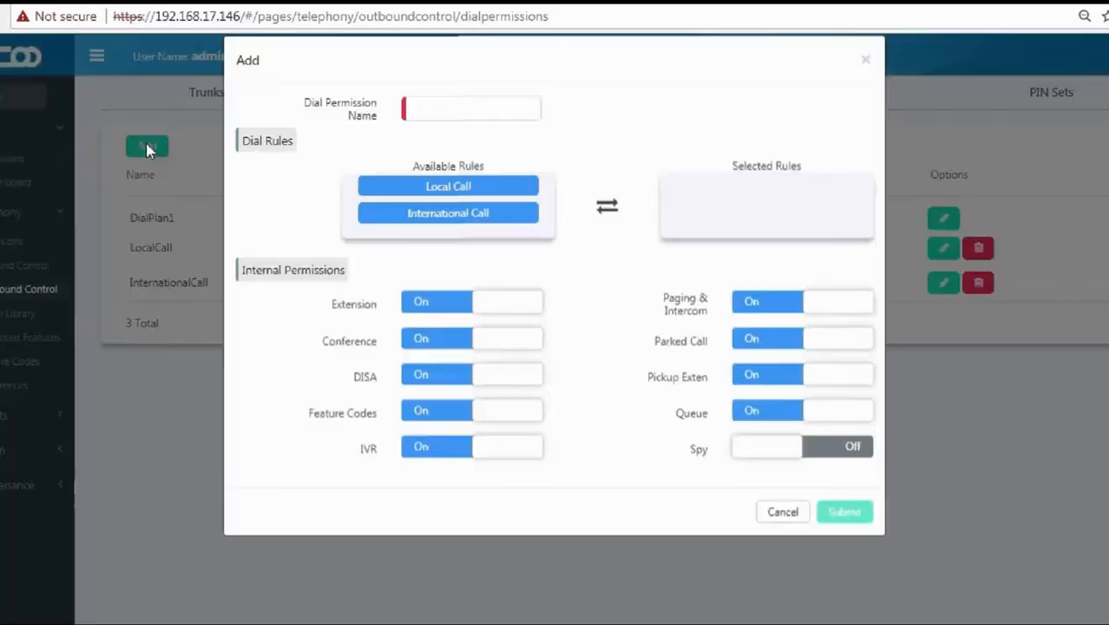
pyautogui.click(431, 131)
pyautogui.write('I')
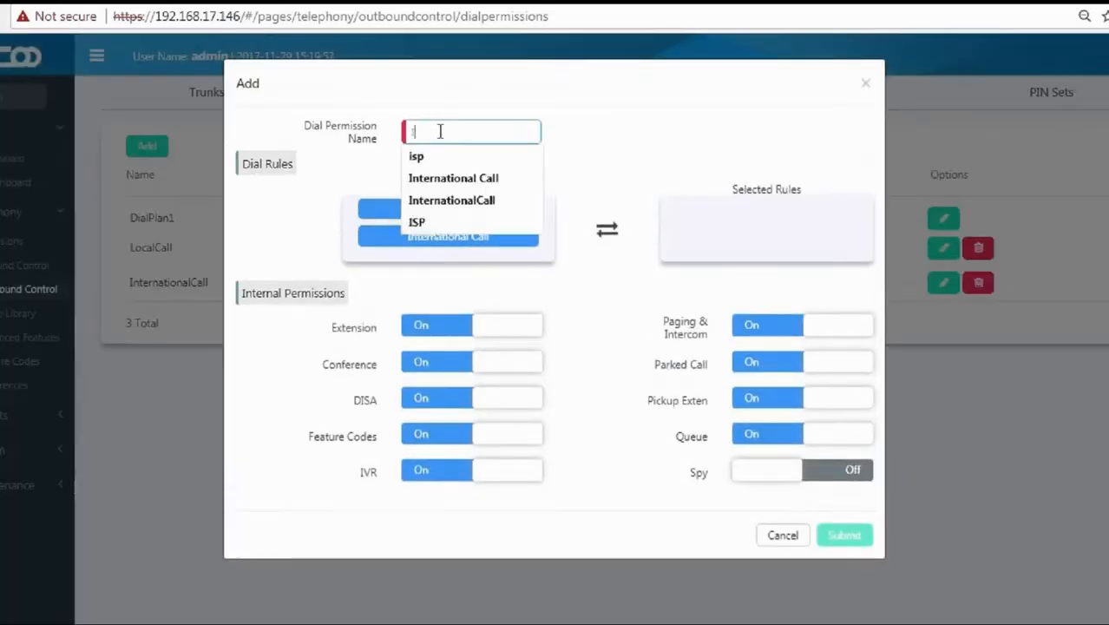
pyautogui.write('N&')
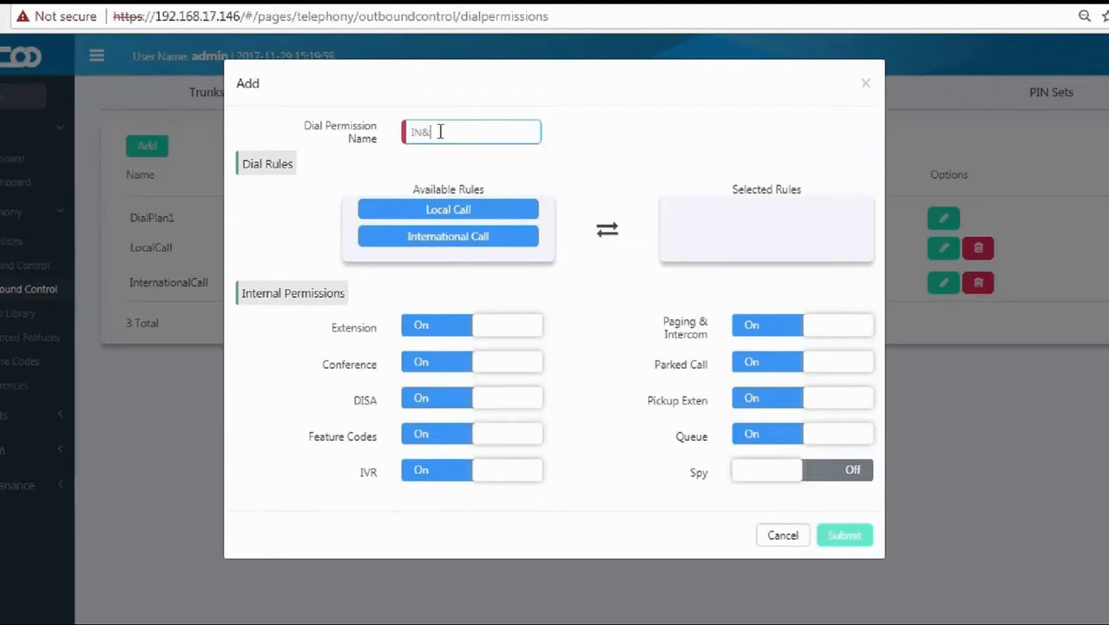
pyautogui.write('Local')
pyautogui.moveTo(459, 211); pyautogui.dragTo(720, 215)
pyautogui.moveTo(505, 211); pyautogui.dragTo(812, 240)
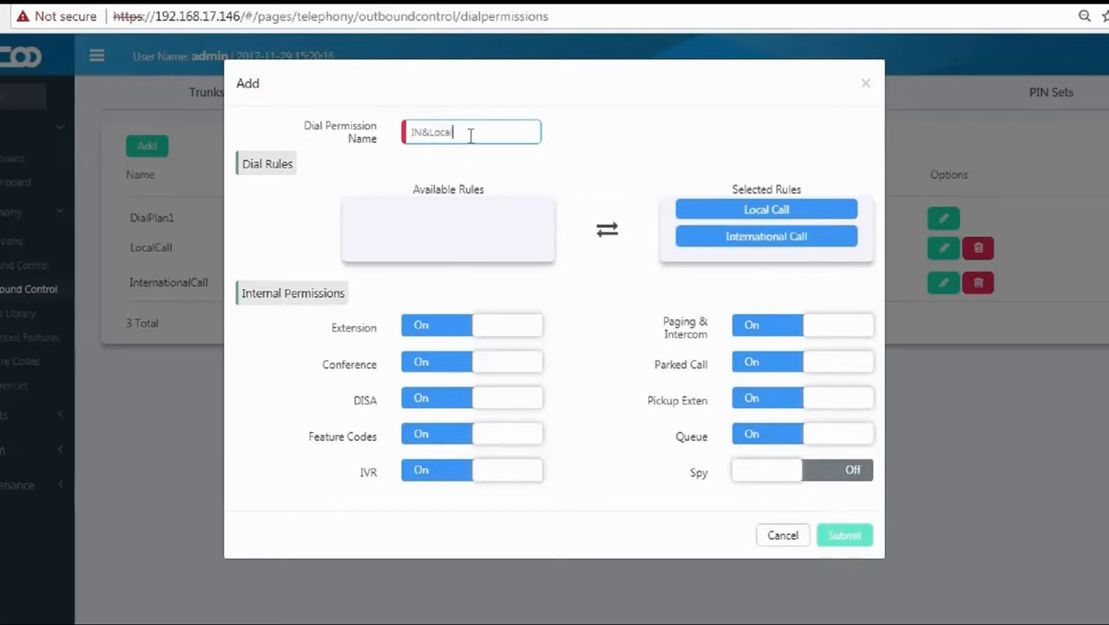
pyautogui.press('BackSpace')
pyautogui.press('BackSpace')
pyautogui.press('BackSpace')
pyautogui.press('BackSpace')
pyautogui.press('BackSpace')
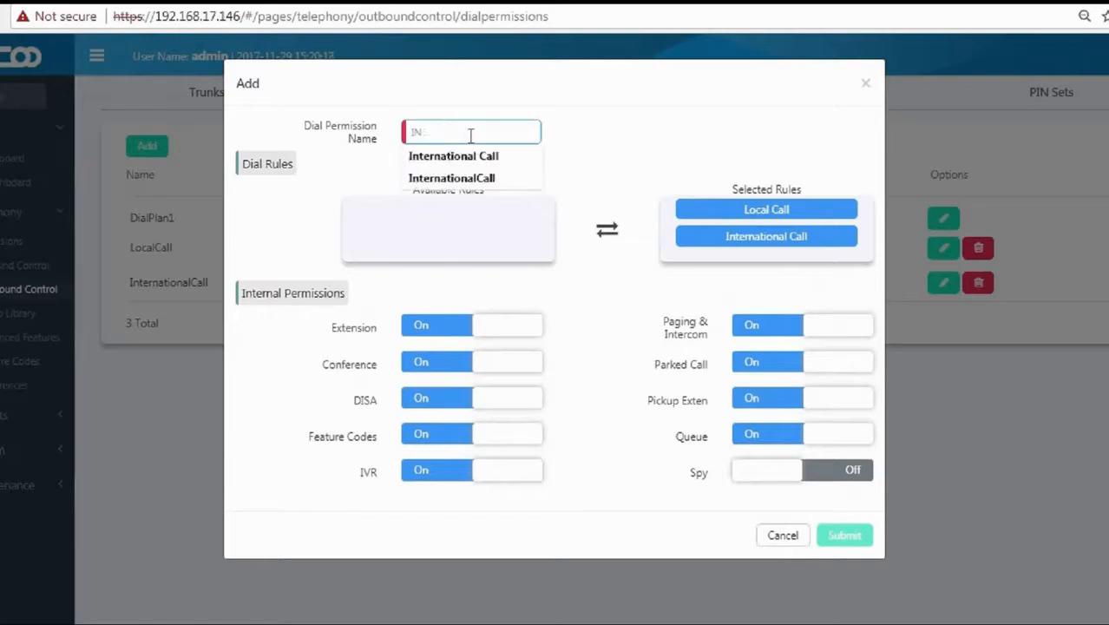
pyautogui.write('InternationalLocal')
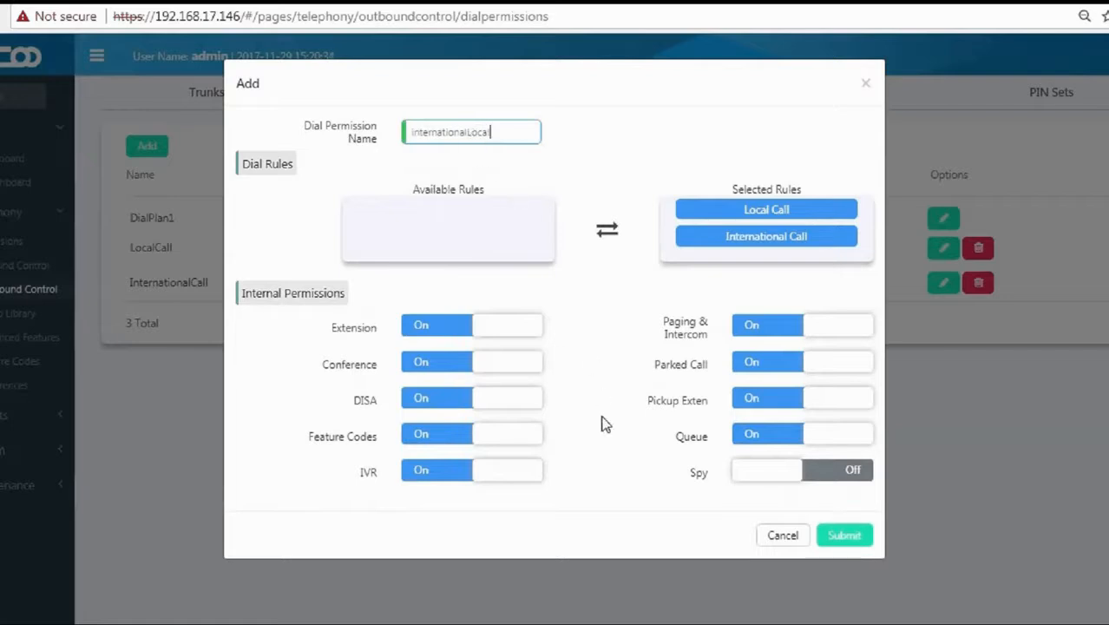
pyautogui.click(835, 536)
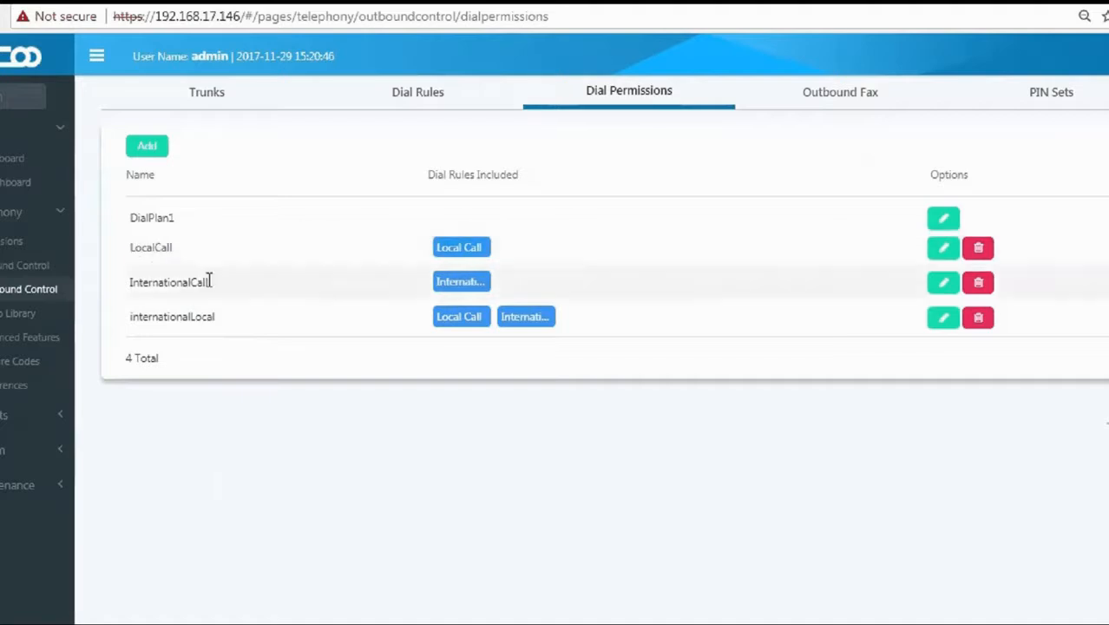
pyautogui.moveTo(219, 319); pyautogui.dragTo(128, 319)
pyautogui.click(126, 319)
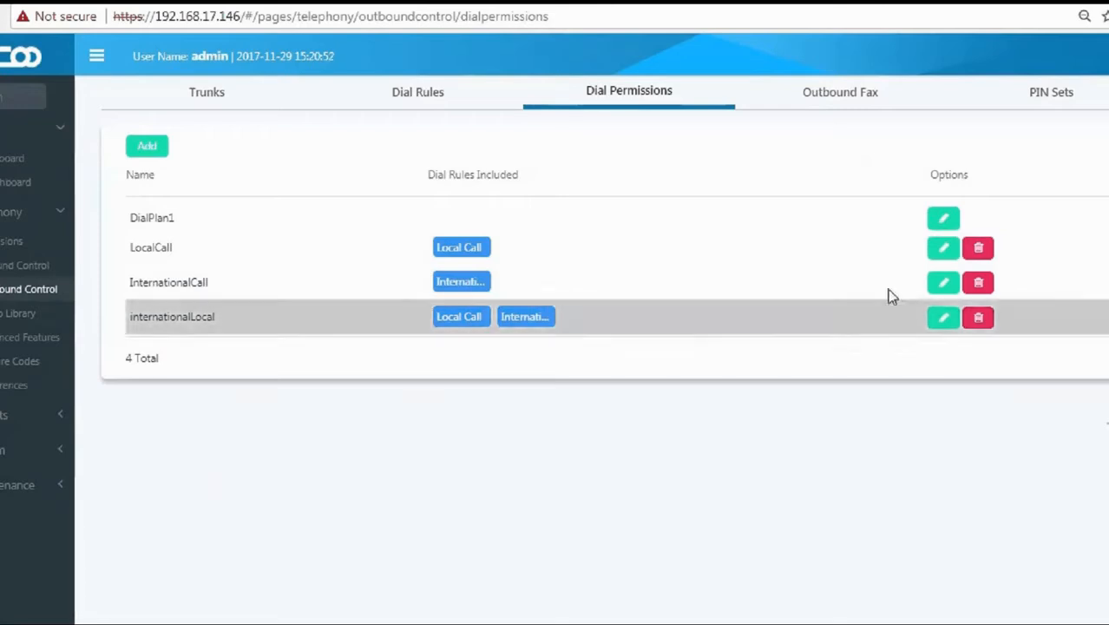
# Turn Send Fax on in Outbound Fax with InternationalLocal as the dial permission.
pyautogui.click(849, 106)
pyautogui.moveTo(353, 195)
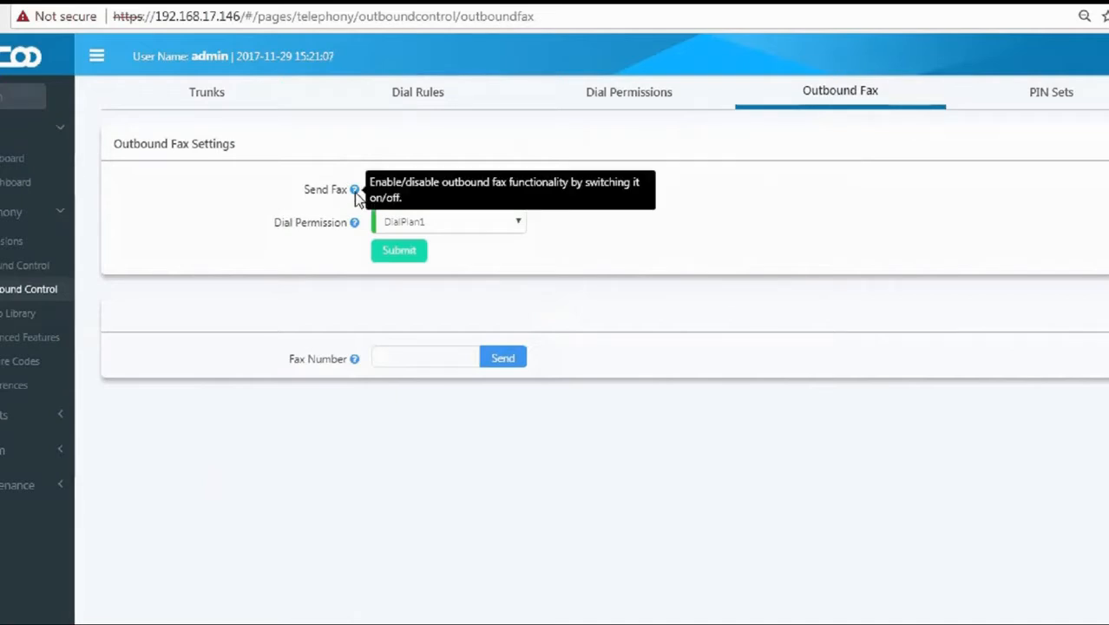
pyautogui.click(406, 223)
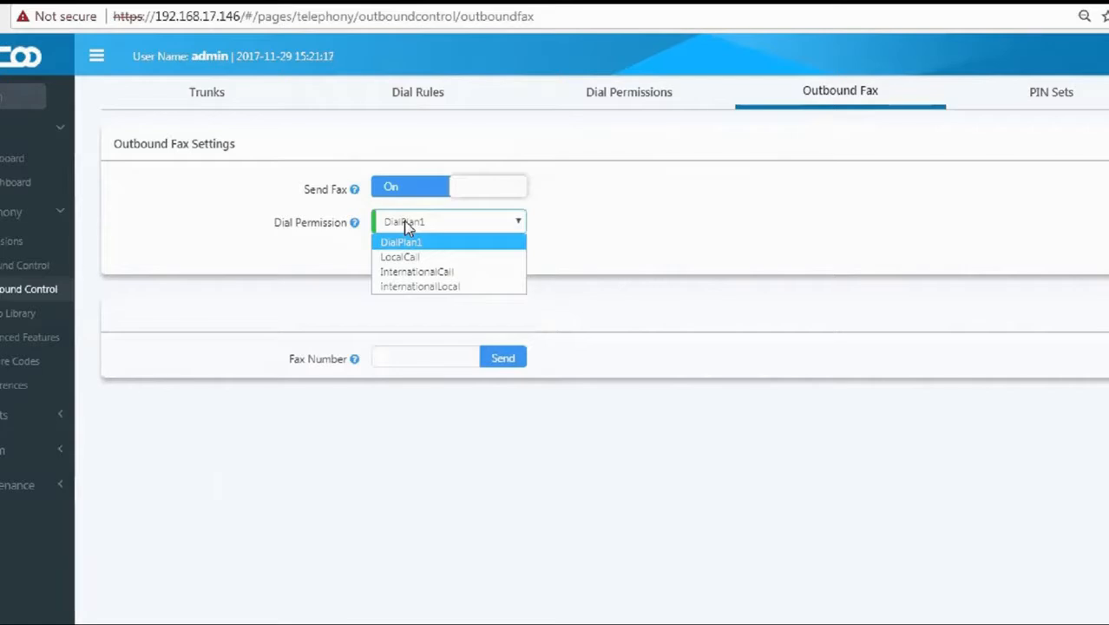
pyautogui.click(421, 287)
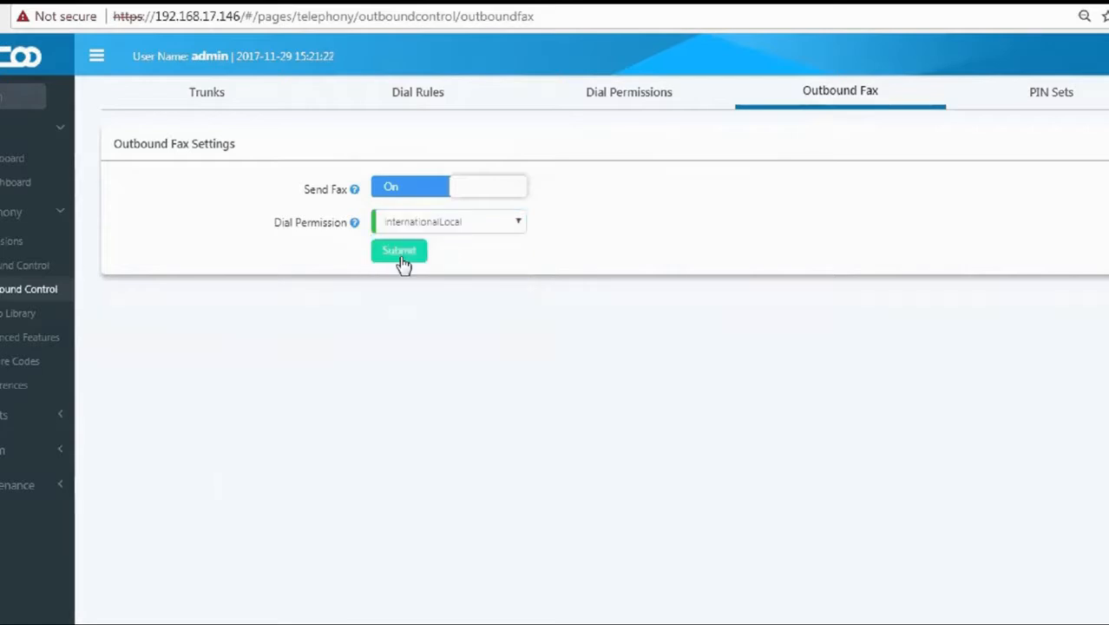
pyautogui.click(401, 254)
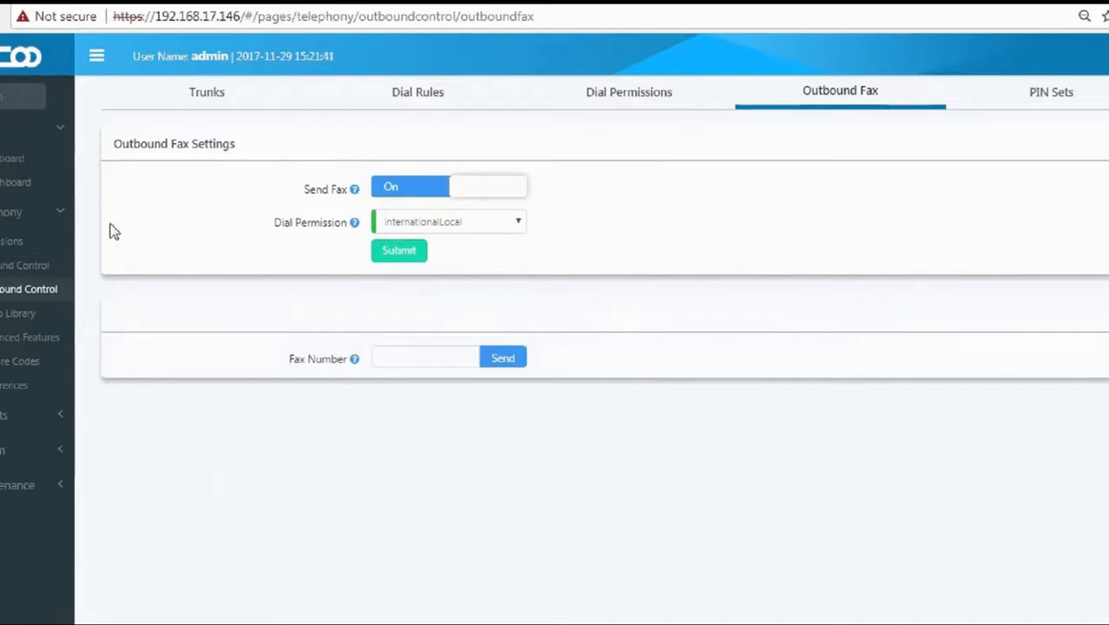
pyautogui.click(5, 251)
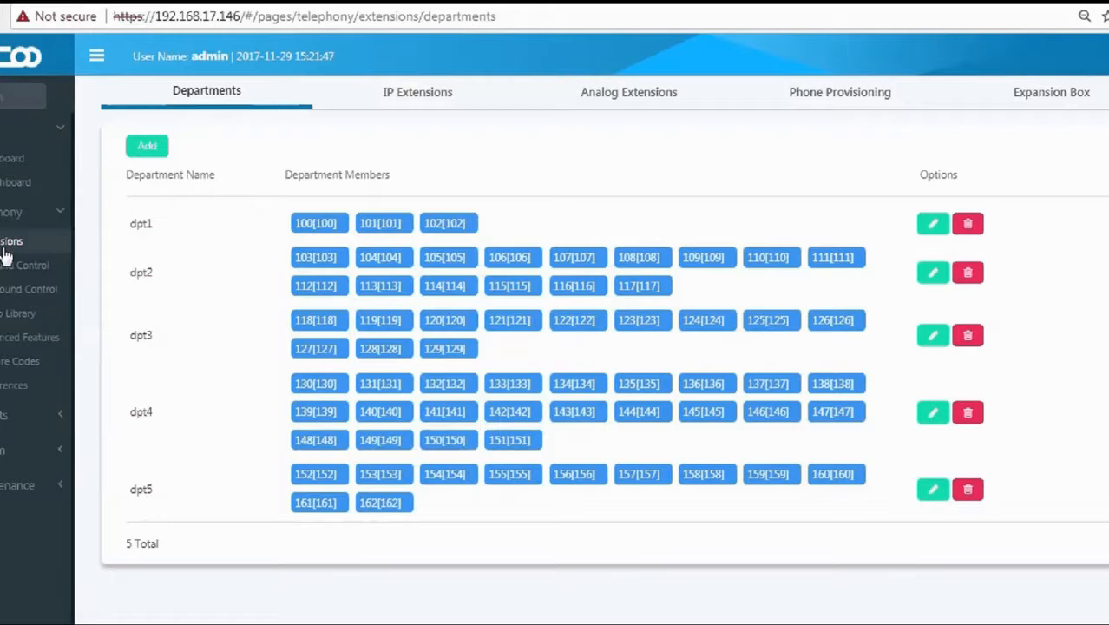
# Switch IP extension 100's dial permission from DialPlan1 to InternationalLocal and submit.
pyautogui.click(413, 103)
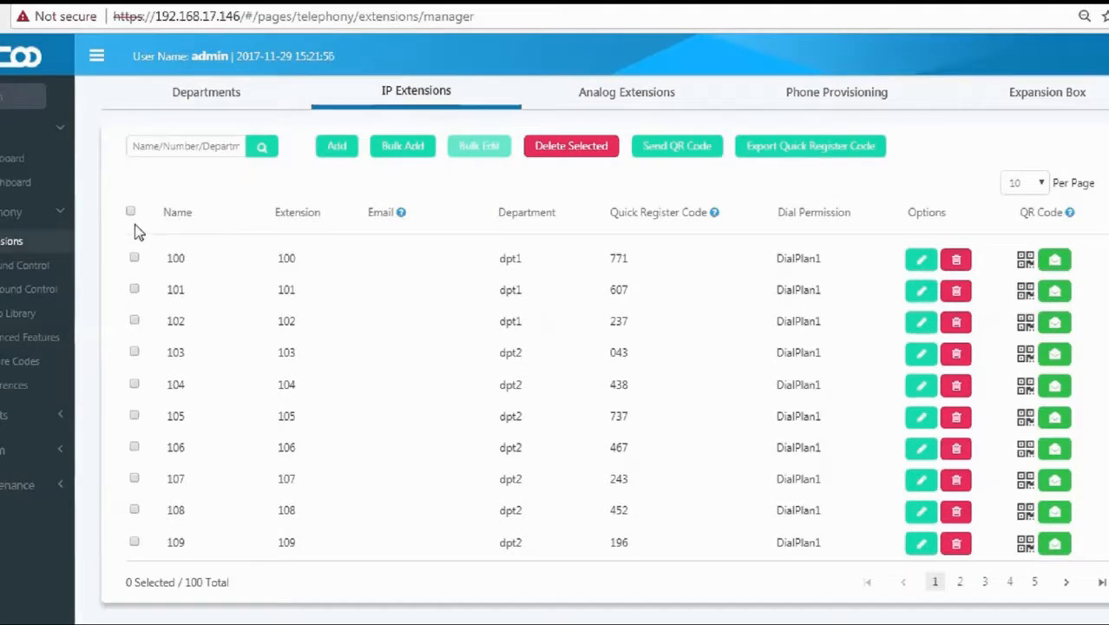
pyautogui.click(136, 260)
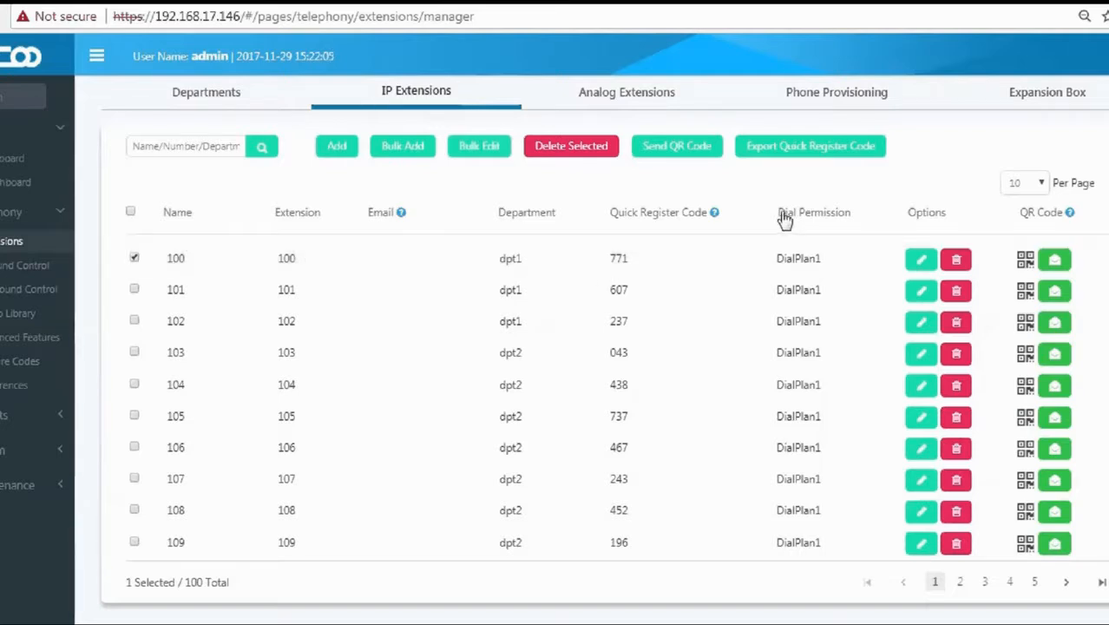
pyautogui.moveTo(772, 215); pyautogui.dragTo(854, 222)
pyautogui.click(858, 266)
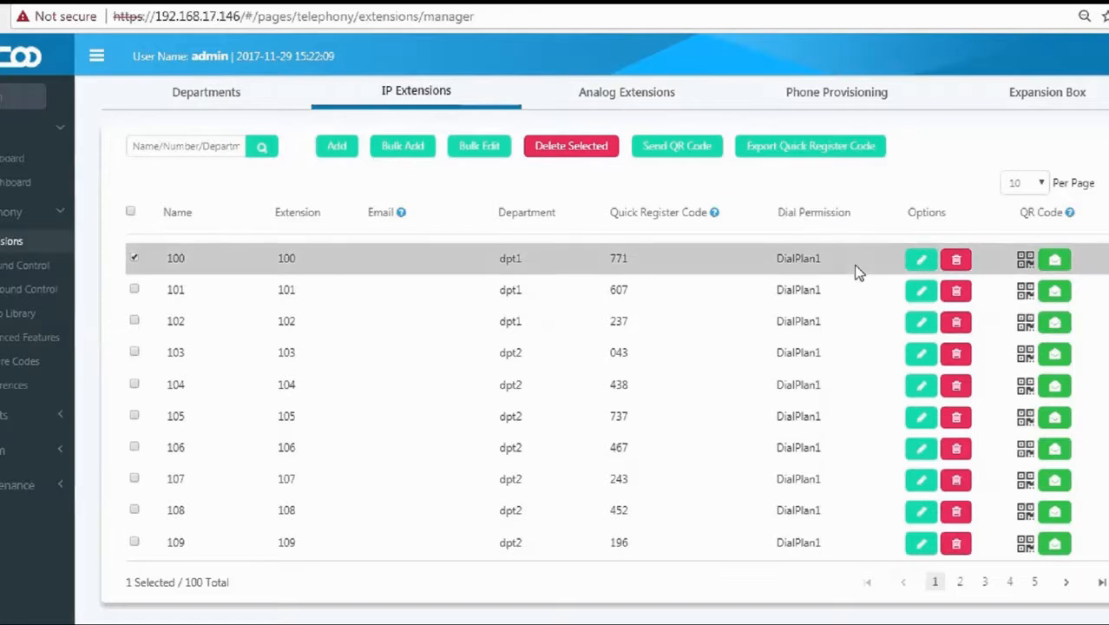
pyautogui.click(918, 262)
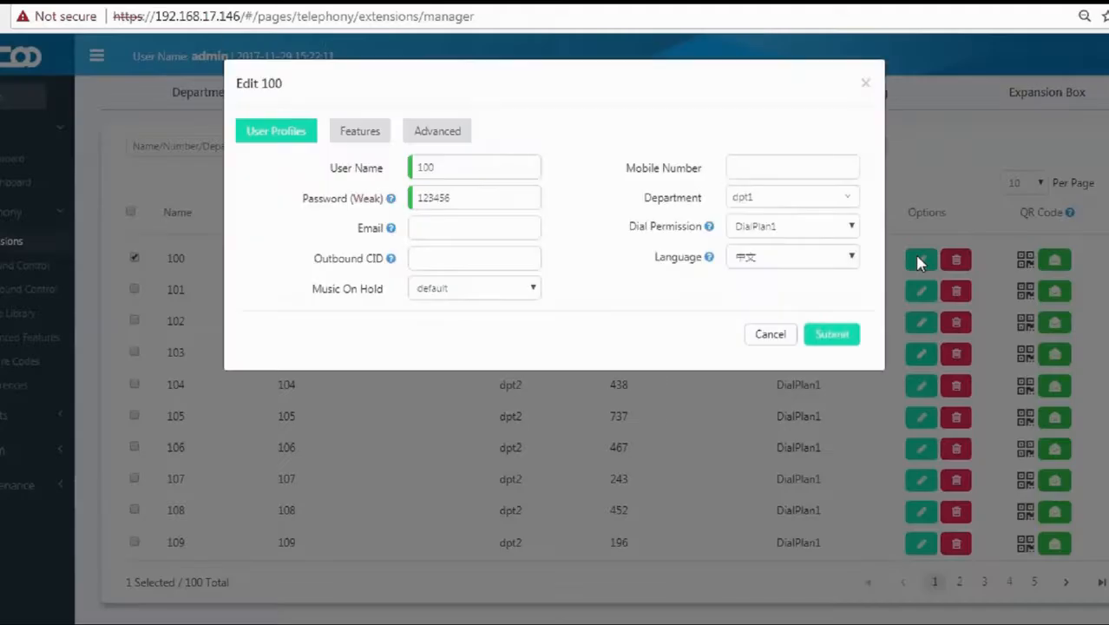
pyautogui.moveTo(627, 226); pyautogui.dragTo(703, 228)
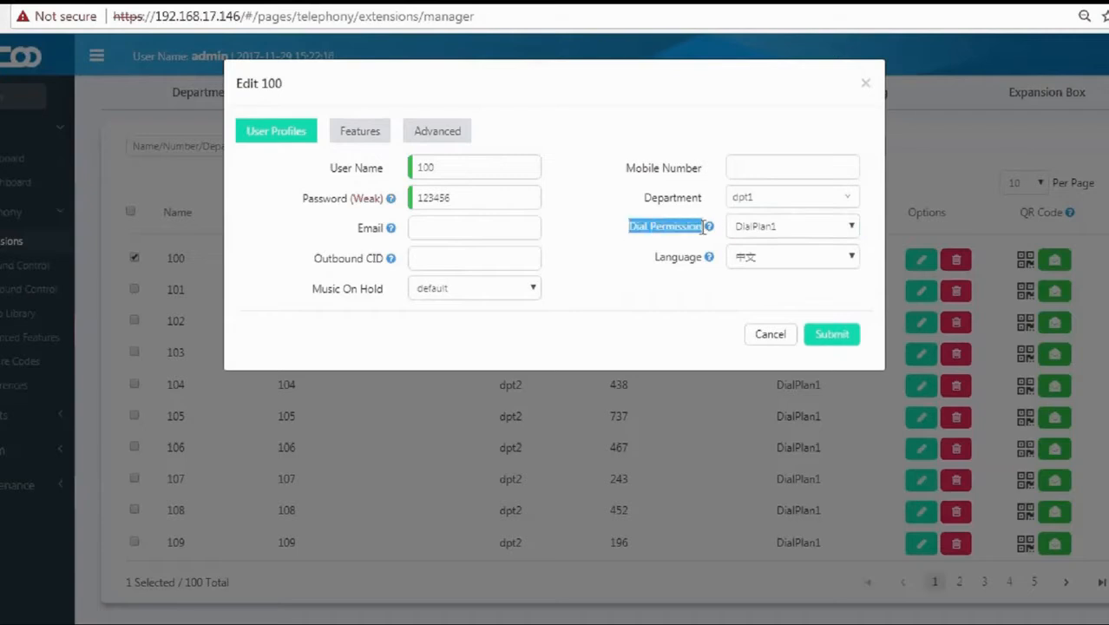
pyautogui.click(767, 235)
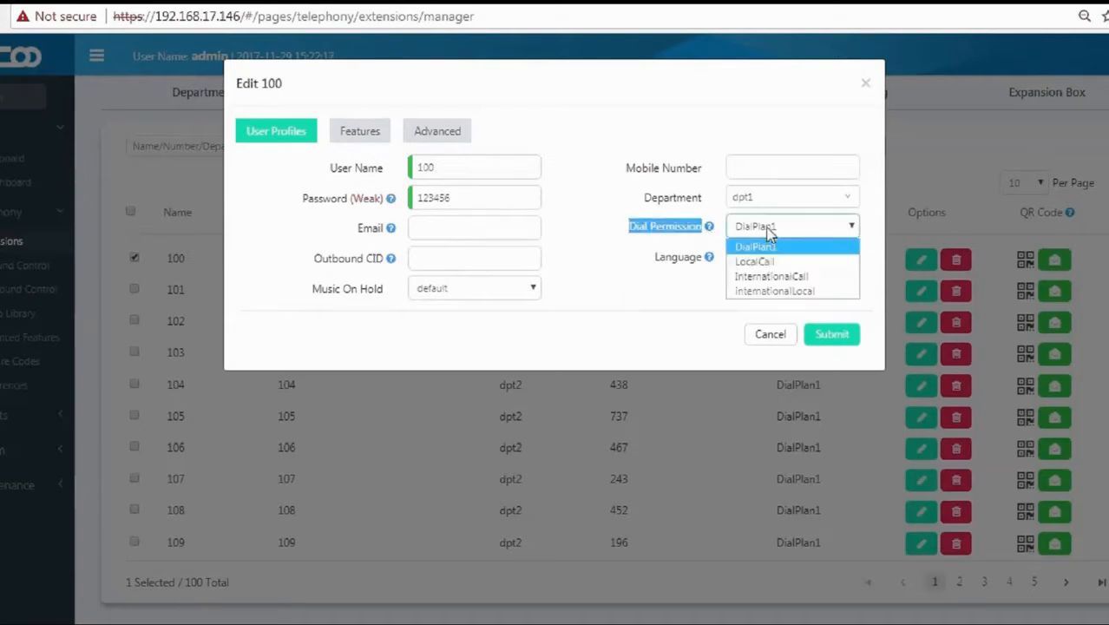
pyautogui.click(789, 290)
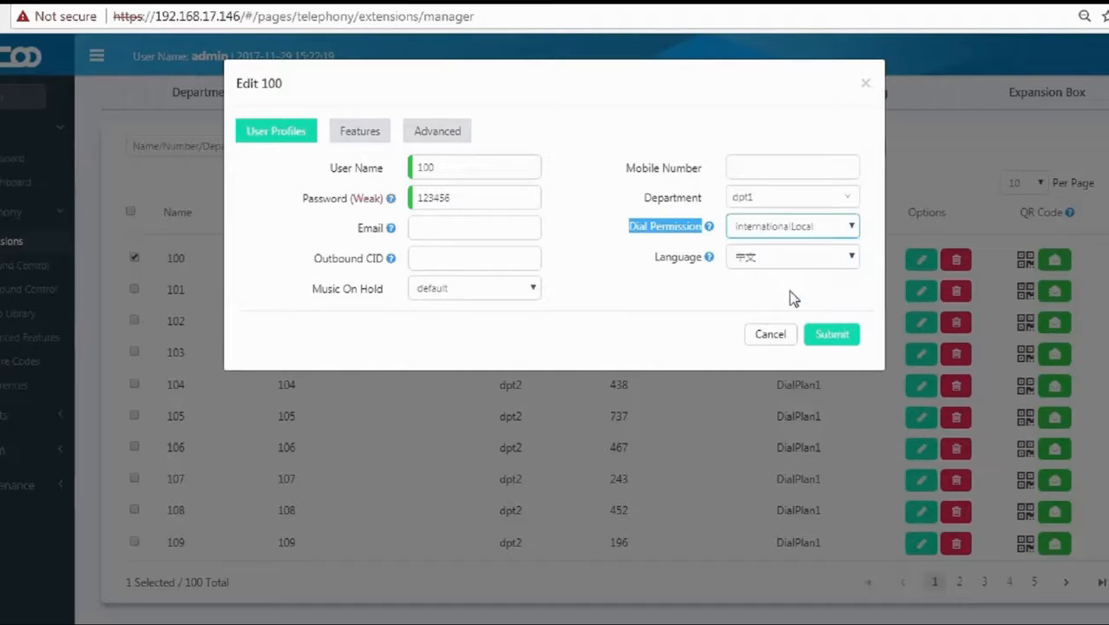
pyautogui.click(848, 338)
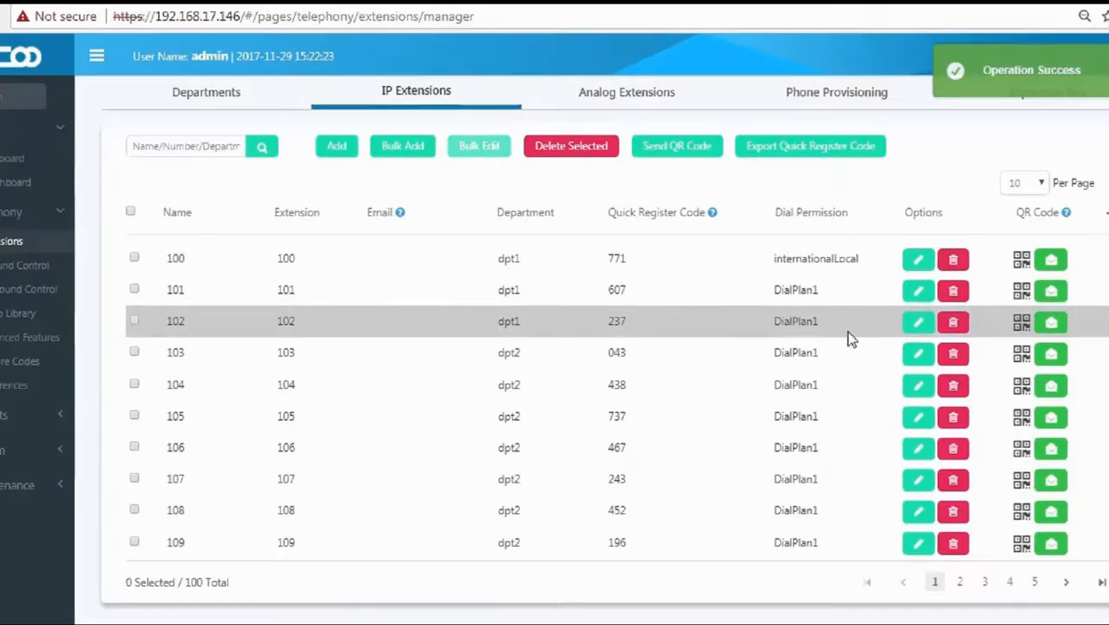
pyautogui.moveTo(770, 257); pyautogui.dragTo(862, 264)
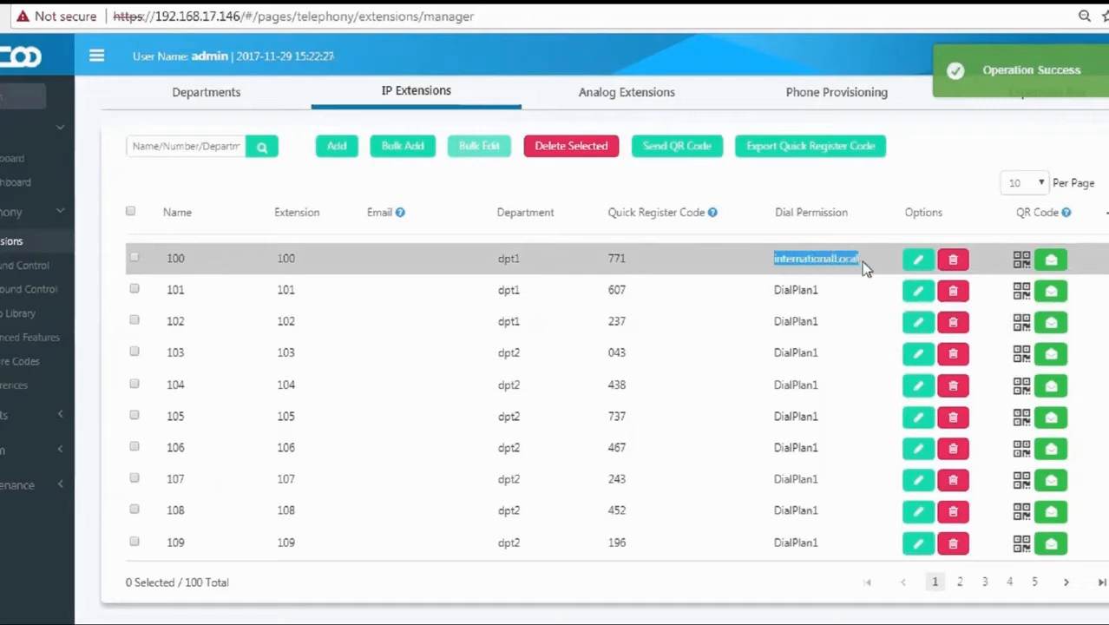
pyautogui.click(861, 261)
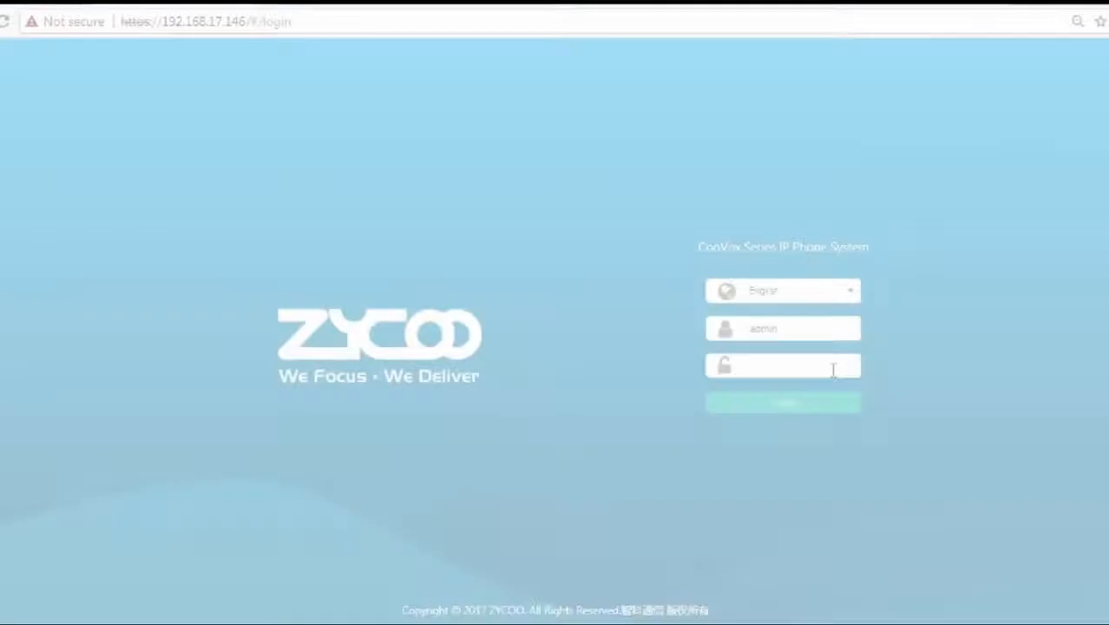
# Sign in with the admin credentials and open the Conference tab under Telephony > Advanced Features.
pyautogui.write('adm')
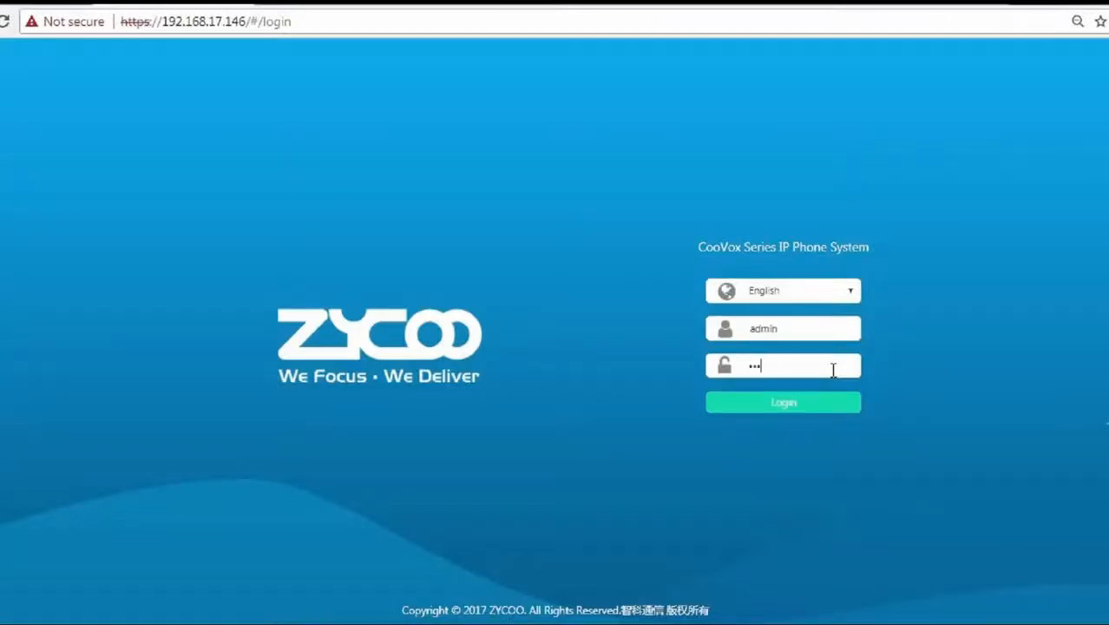
pyautogui.write('in')
pyautogui.press('Return')
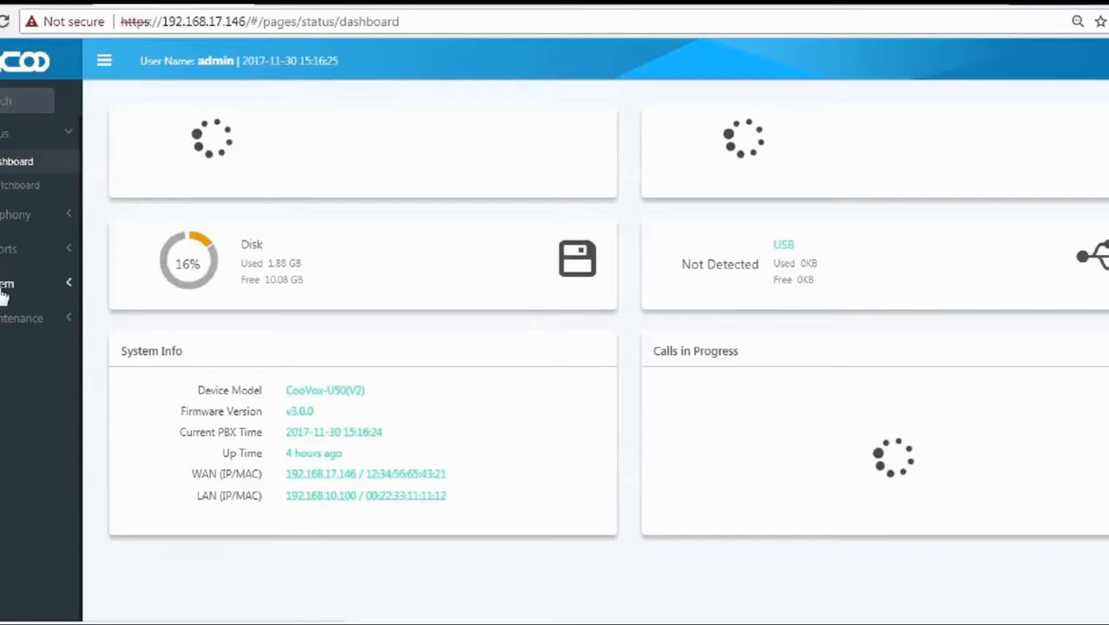
pyautogui.click(9, 226)
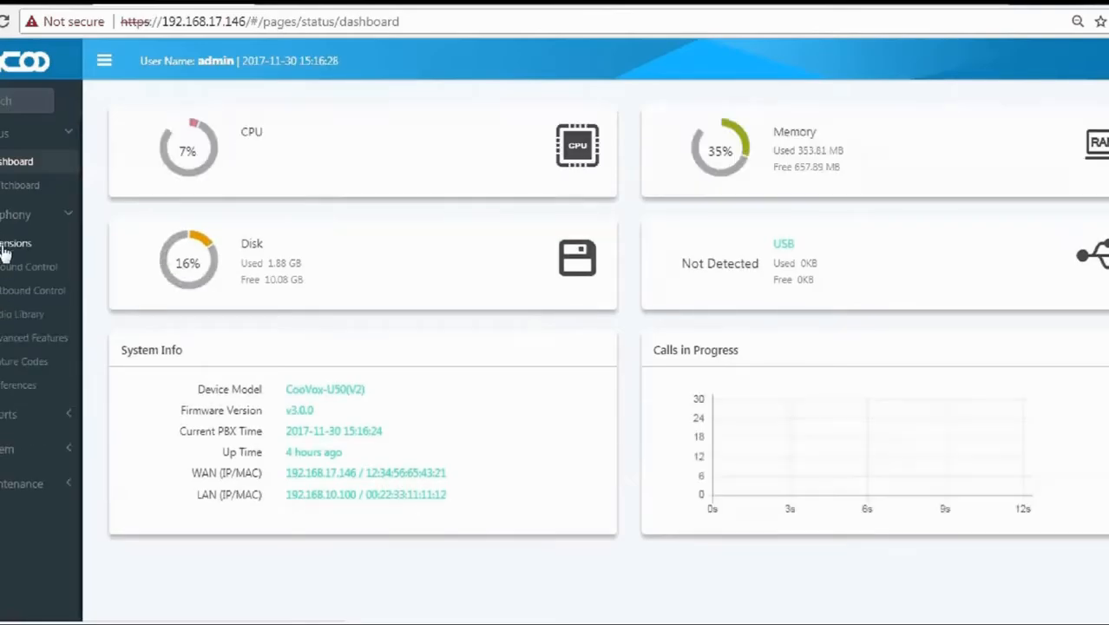
pyautogui.click(12, 351)
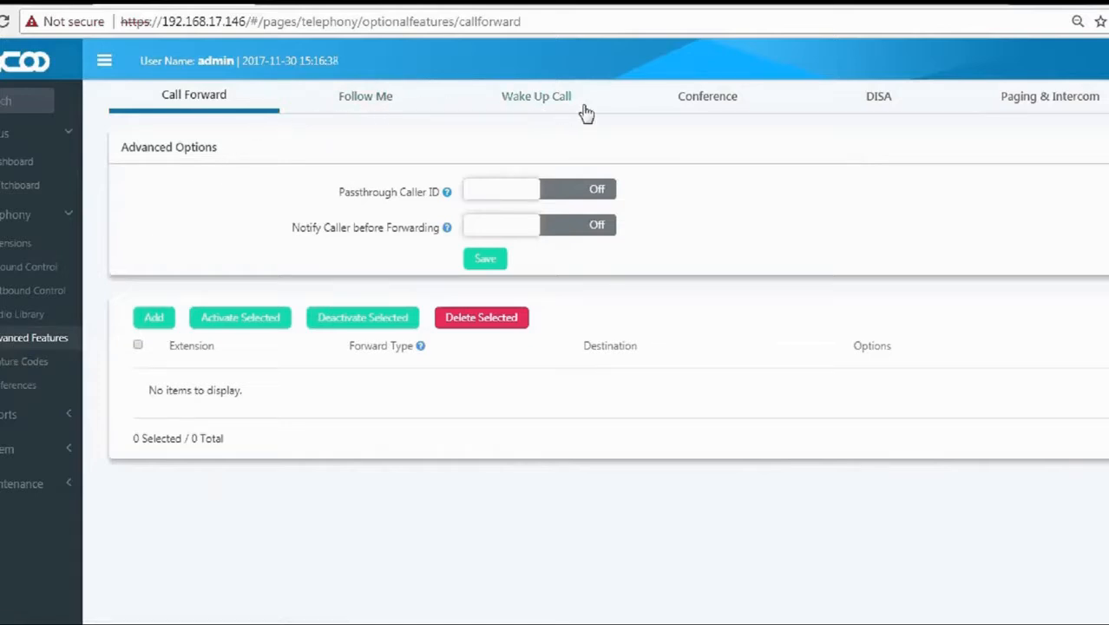
pyautogui.click(707, 110)
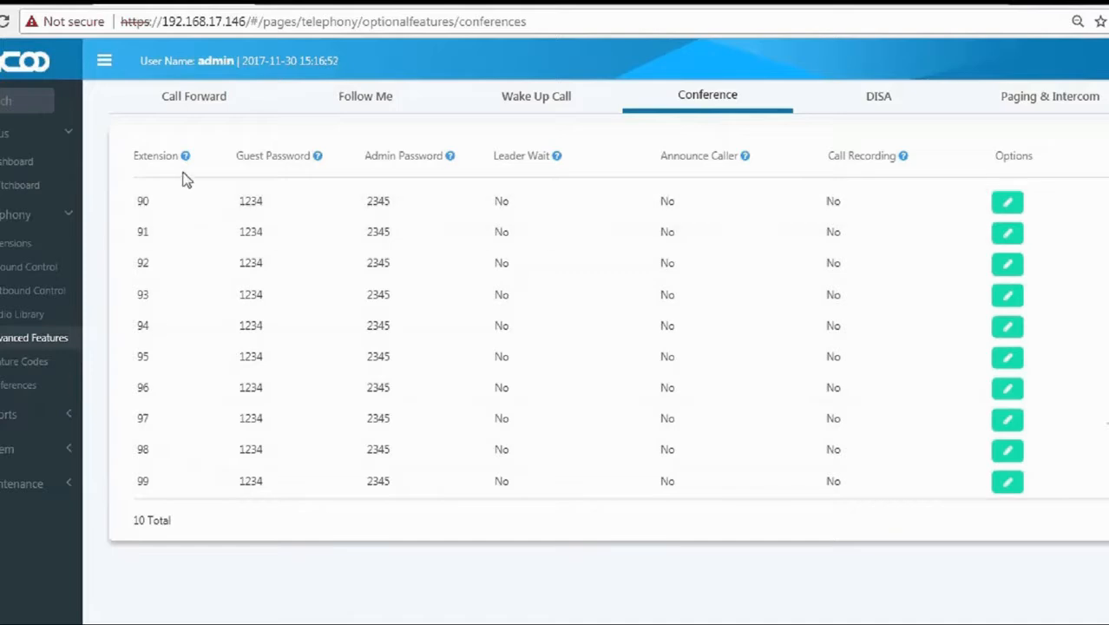
pyautogui.moveTo(185, 158)
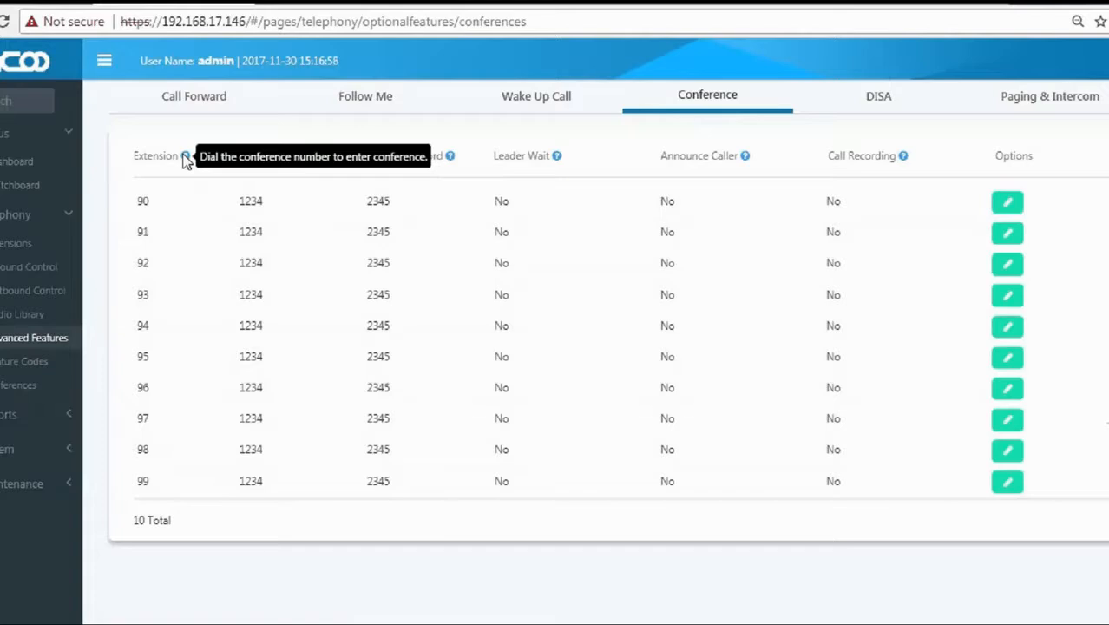
pyautogui.moveTo(318, 160)
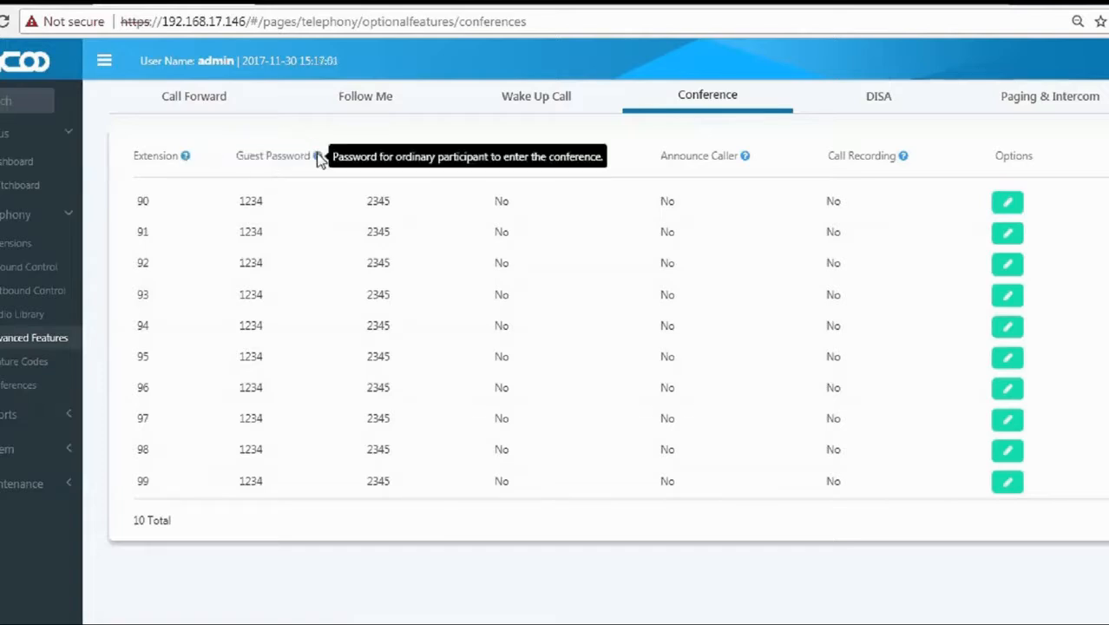
pyautogui.moveTo(451, 160)
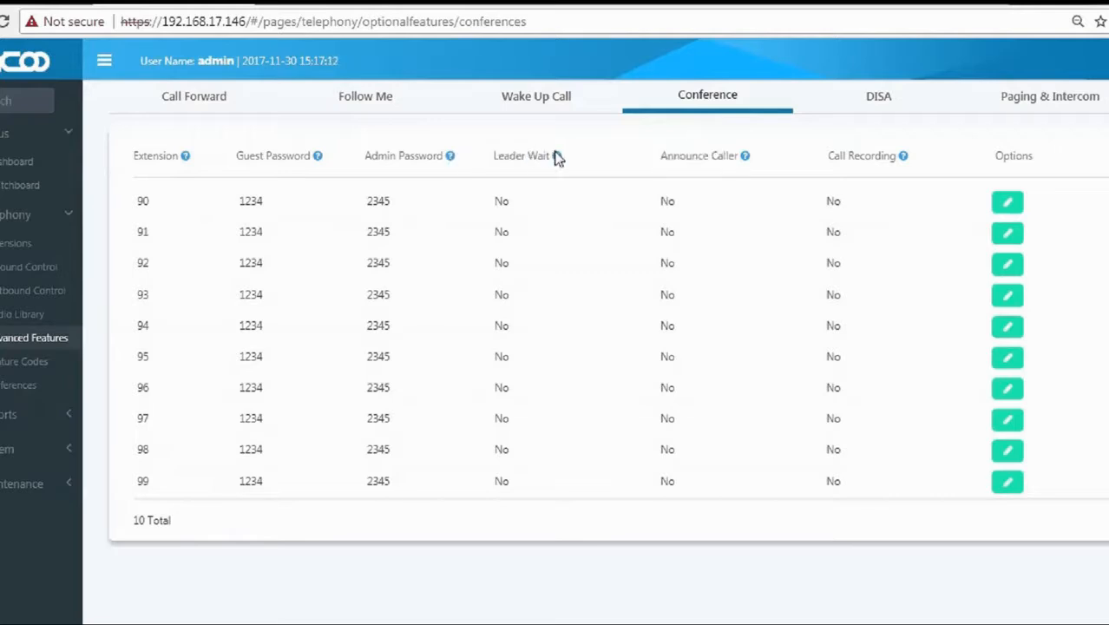
pyautogui.moveTo(556, 158)
pyautogui.moveTo(744, 162)
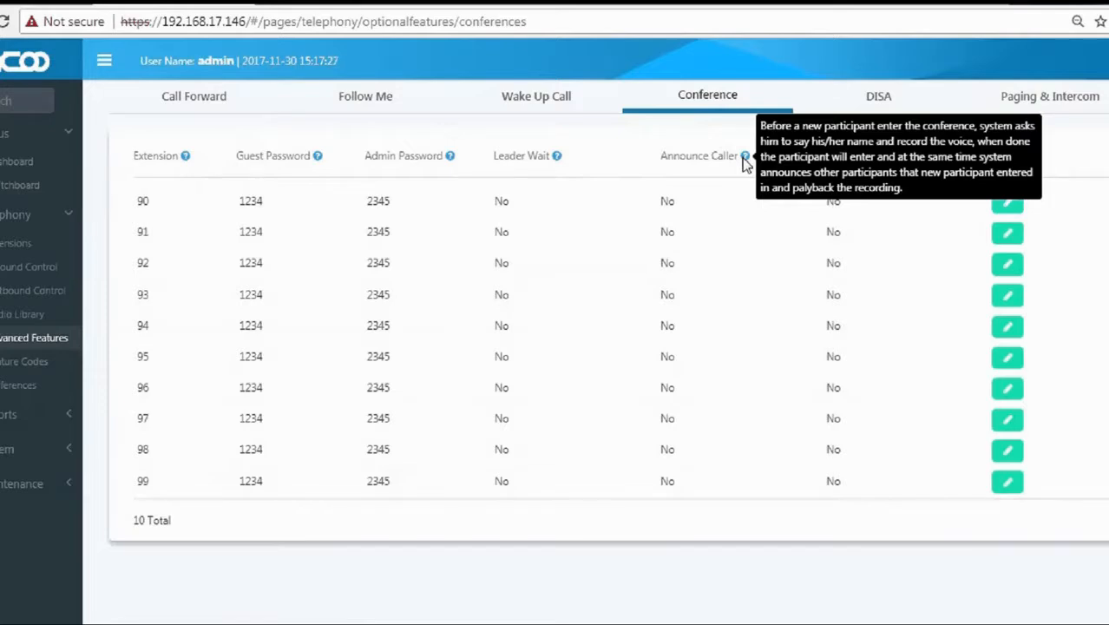
pyautogui.moveTo(903, 161)
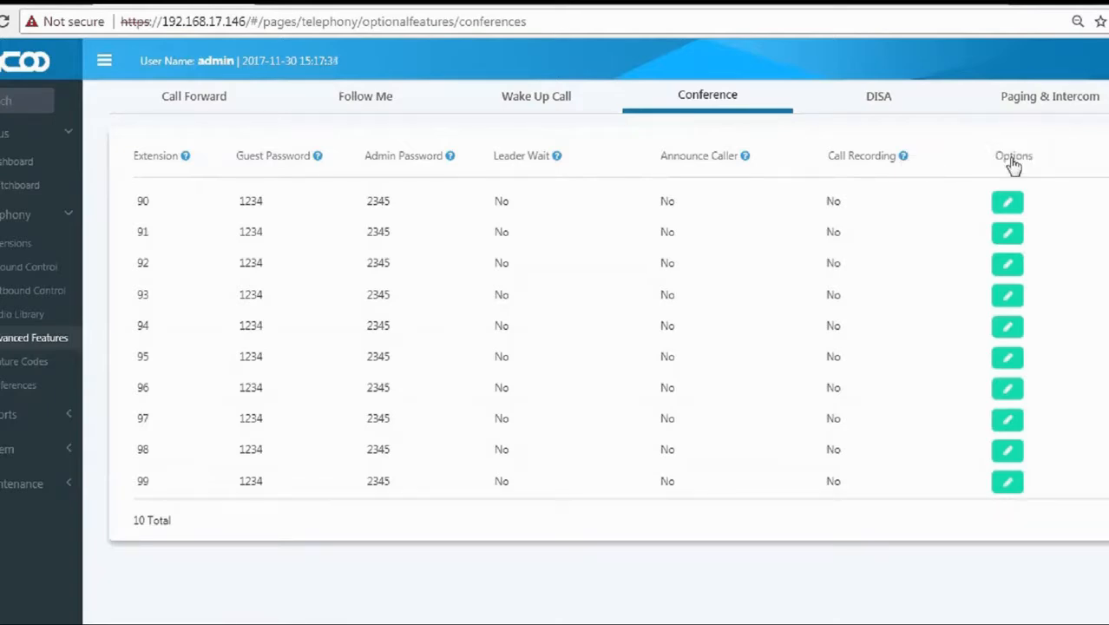
# Switch Leader Wait, Announce Caller and Call Recording to On for room 90 and submit.
pyautogui.click(1008, 206)
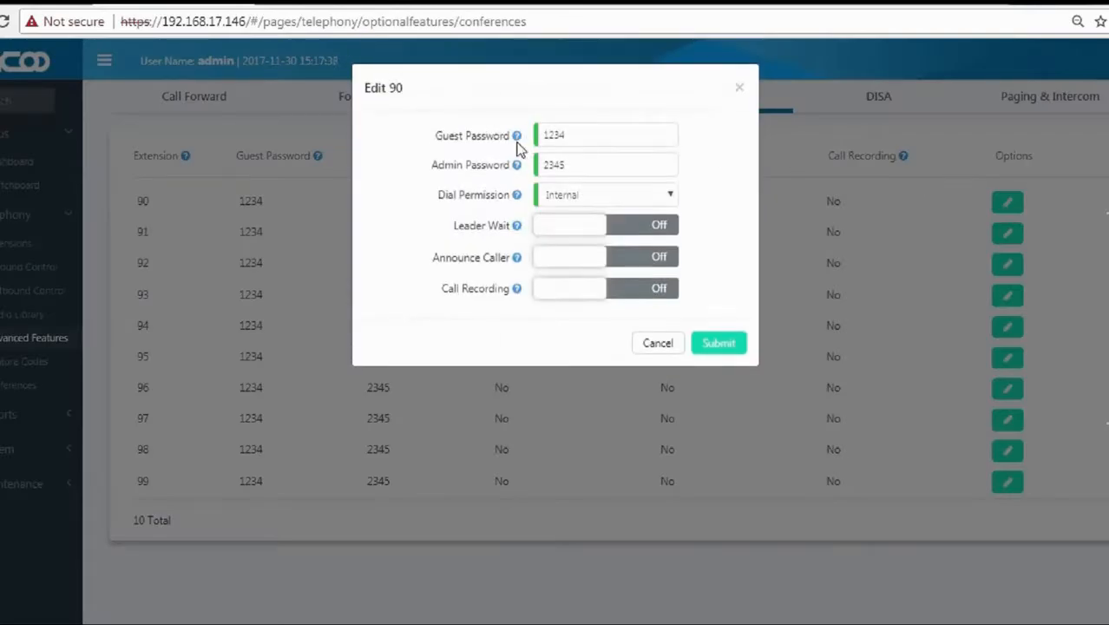
pyautogui.moveTo(517, 140)
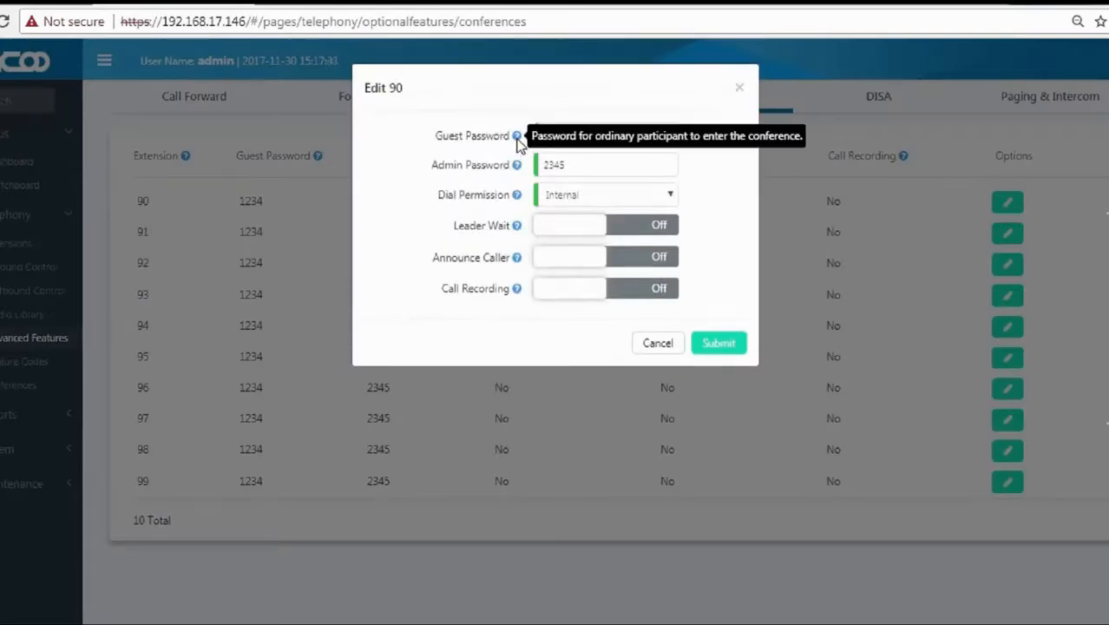
pyautogui.moveTo(521, 173)
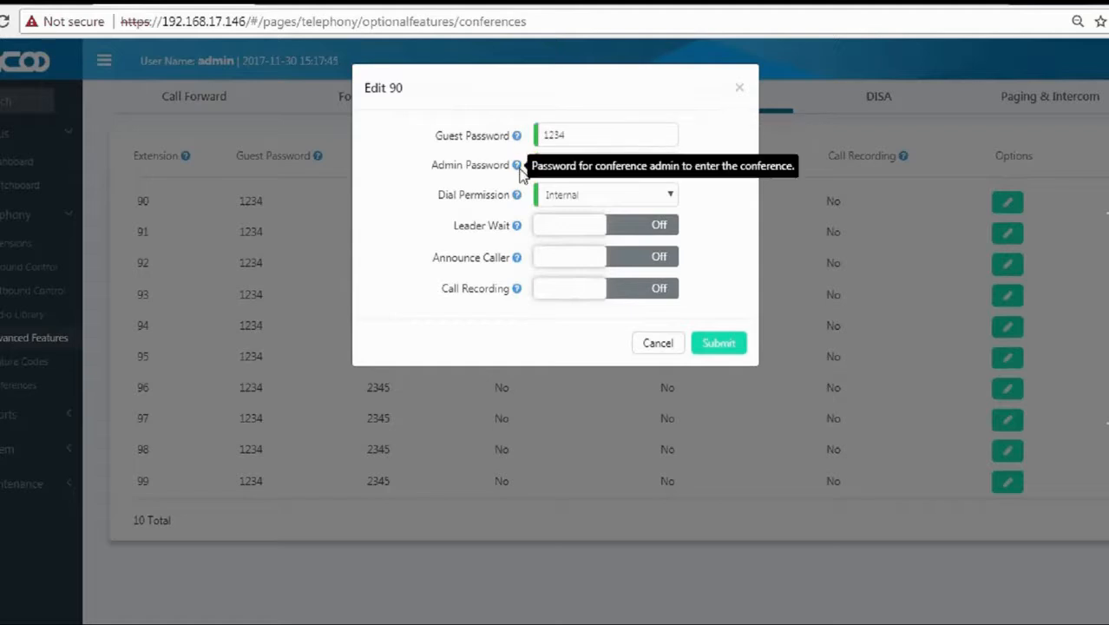
pyautogui.moveTo(518, 200)
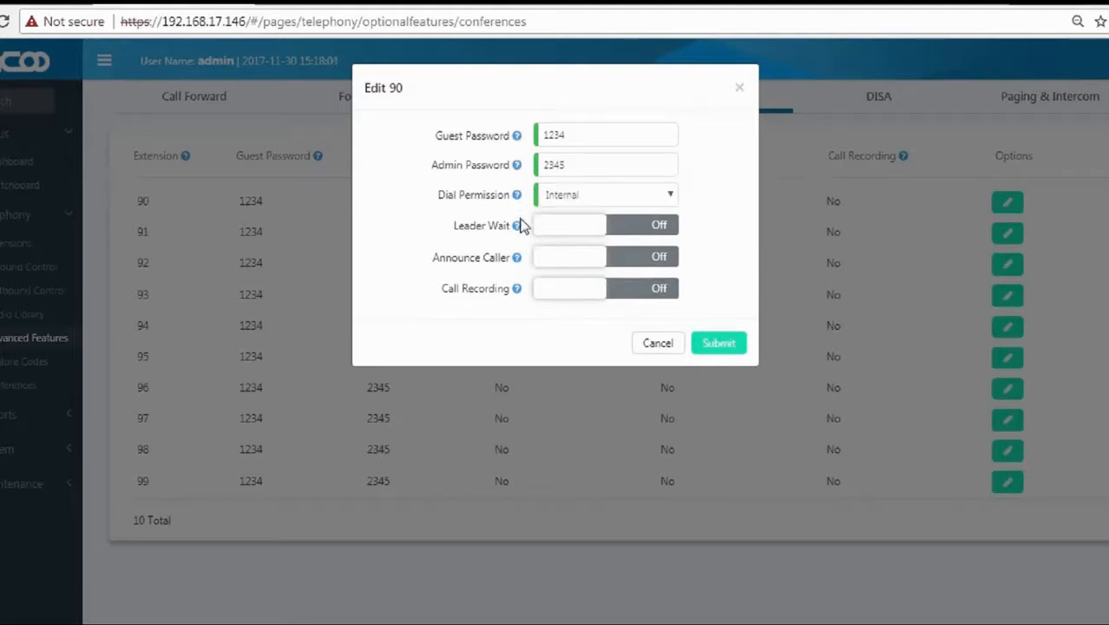
pyautogui.moveTo(519, 227)
pyautogui.click(577, 233)
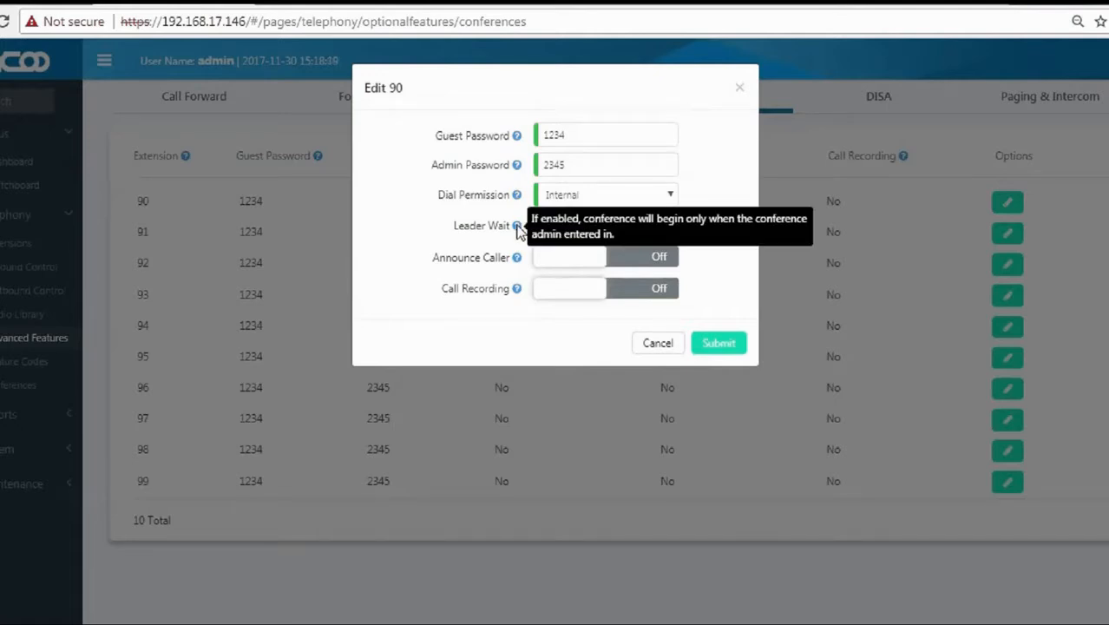
pyautogui.moveTo(518, 261)
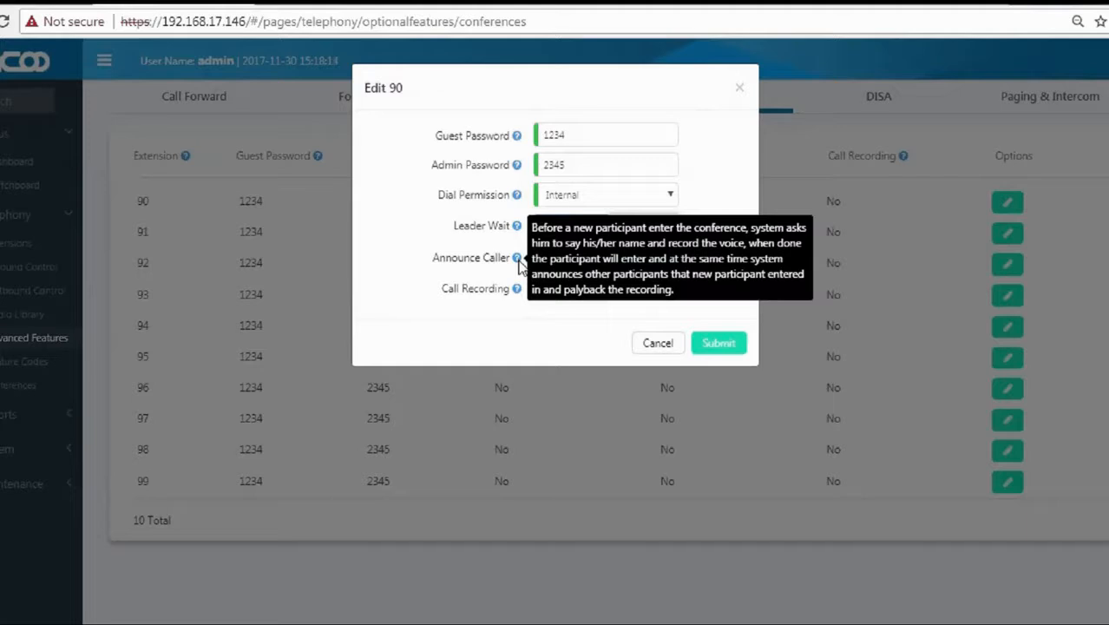
pyautogui.click(572, 260)
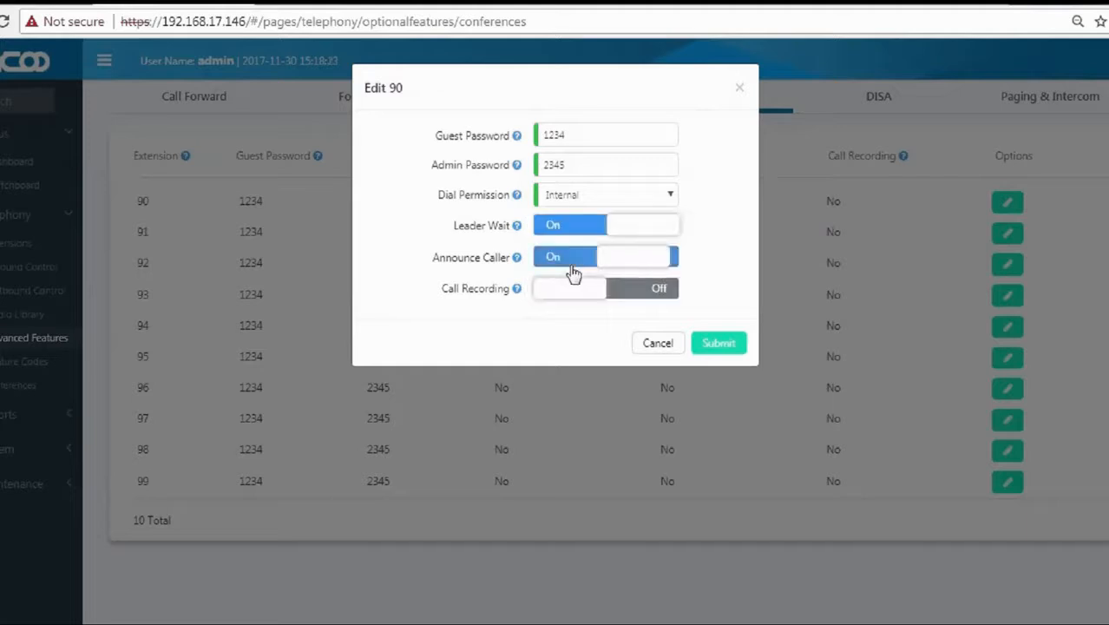
pyautogui.moveTo(519, 291)
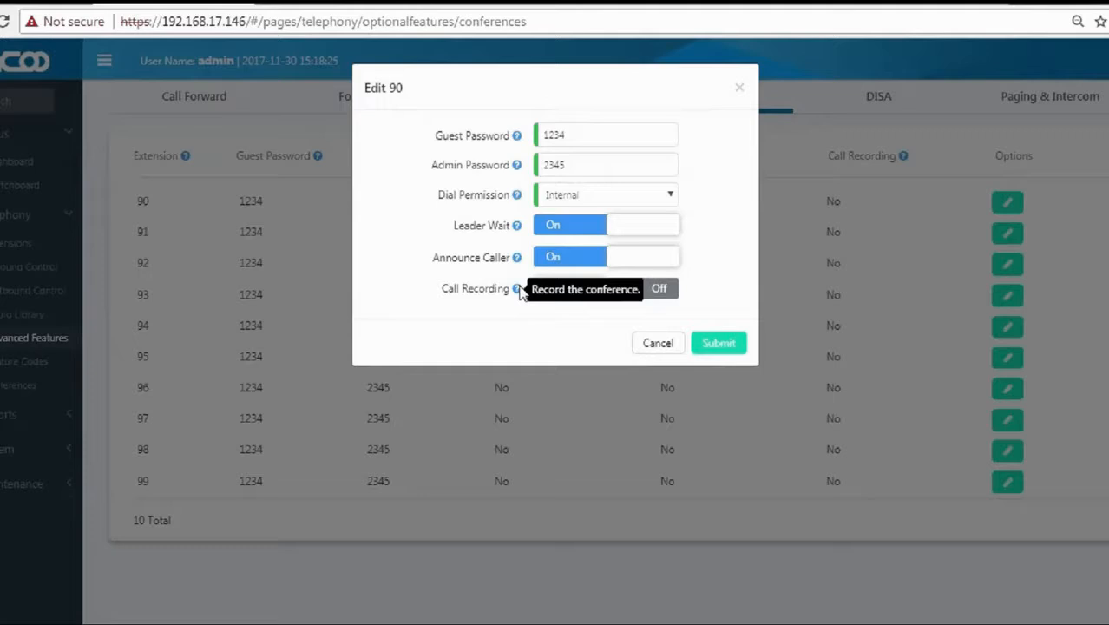
pyautogui.click(562, 290)
pyautogui.click(724, 346)
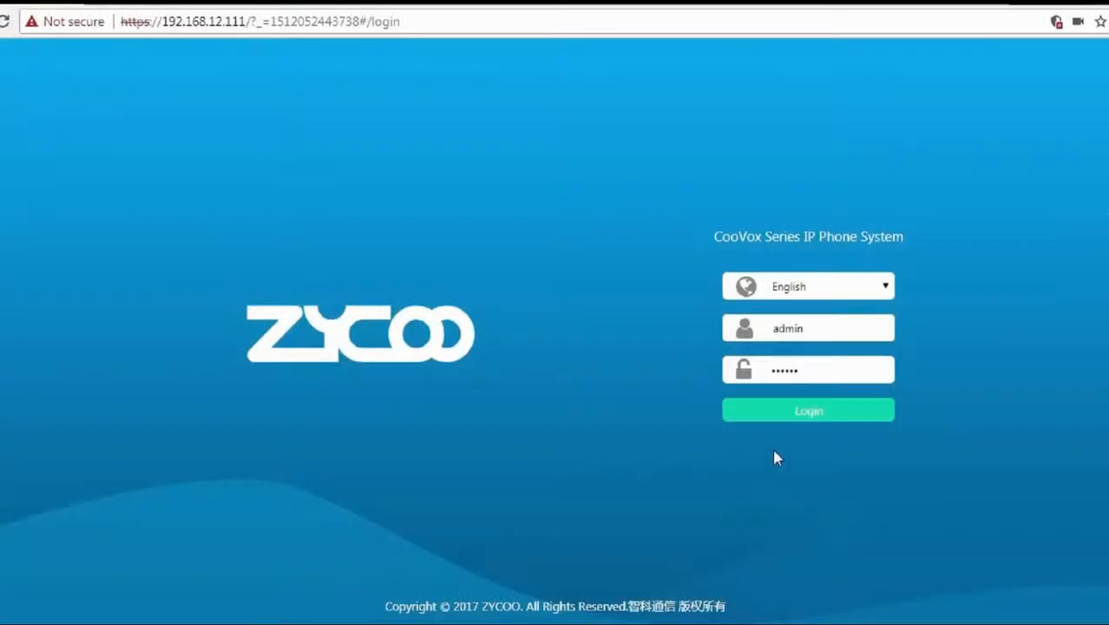
# Log in at 192.168.12.111 and go to Telephony > Advanced Features.
pyautogui.click(802, 415)
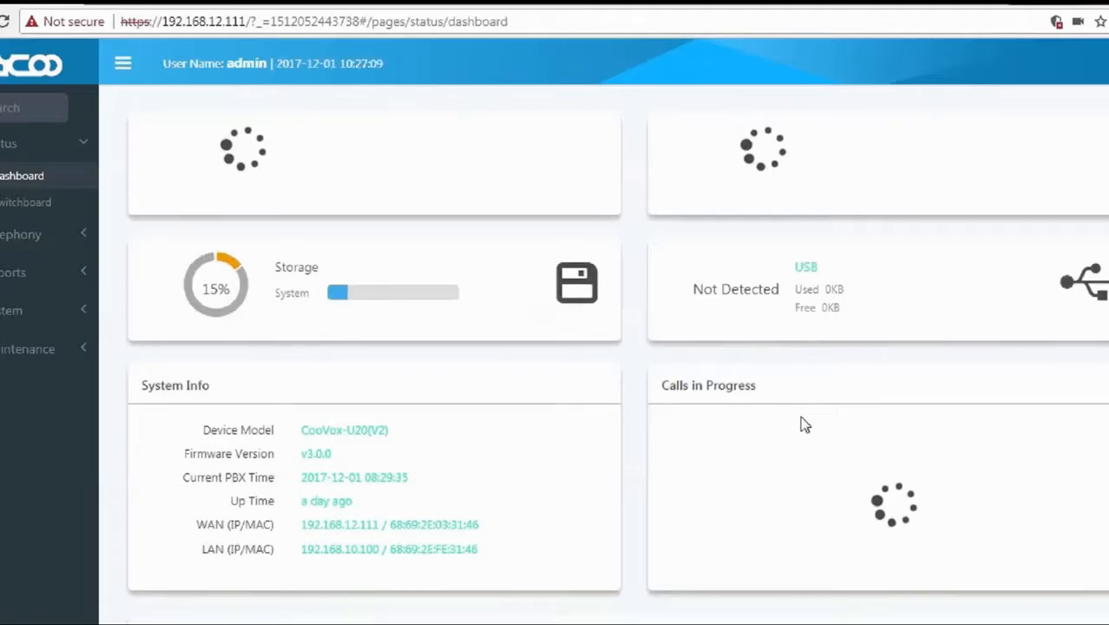
pyautogui.click(16, 243)
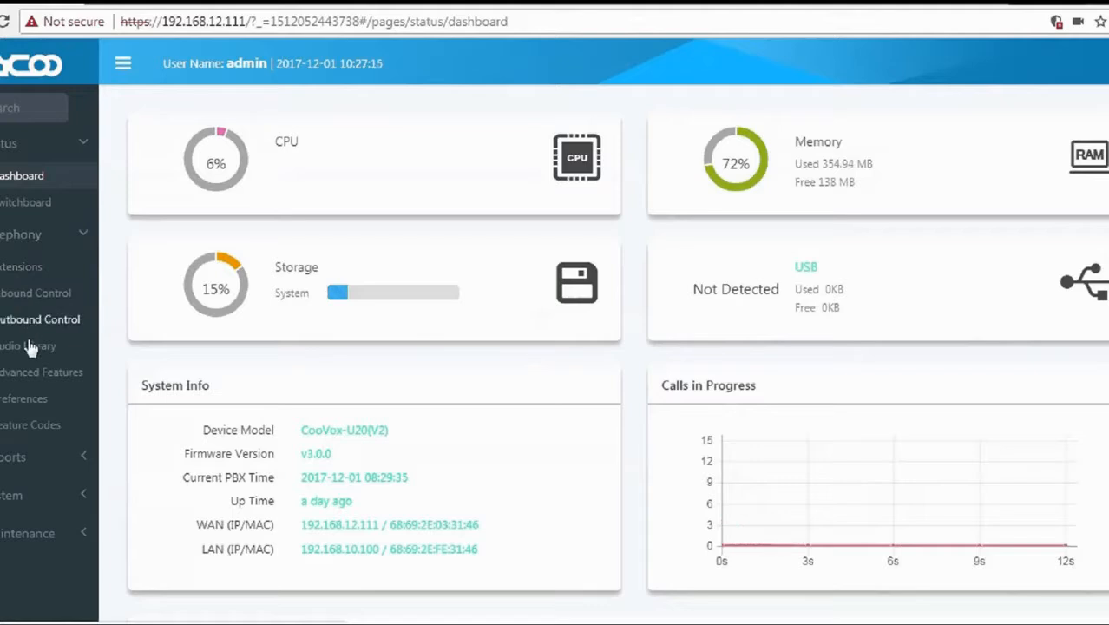
pyautogui.click(33, 375)
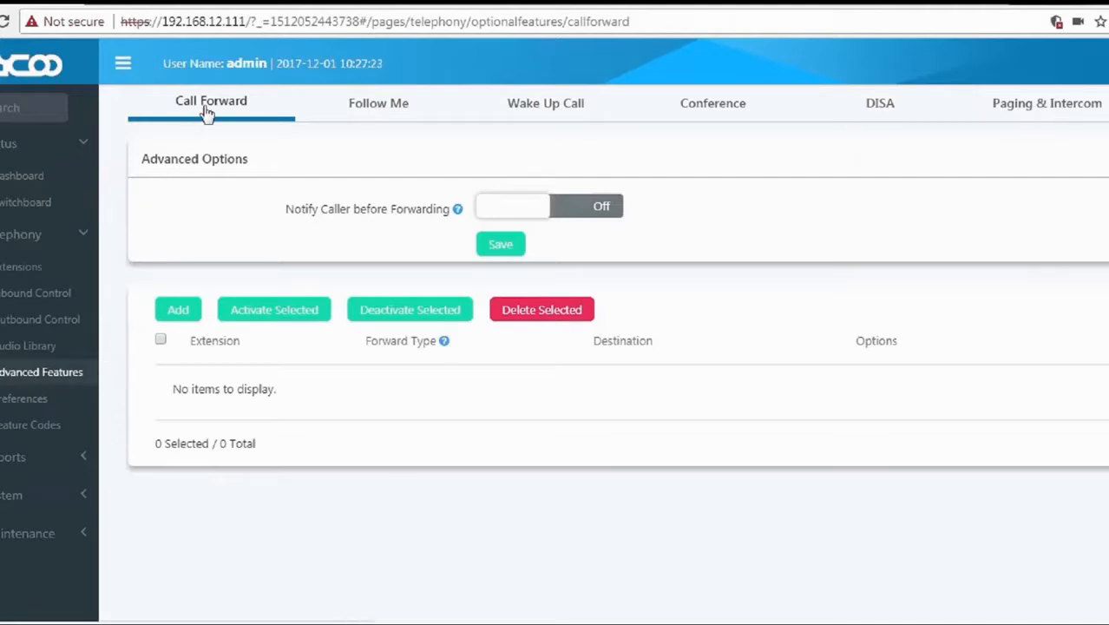
# Open the Add dialog on the Call Forward tab.
pyautogui.moveTo(140, 165); pyautogui.dragTo(452, 214)
pyautogui.click(264, 210)
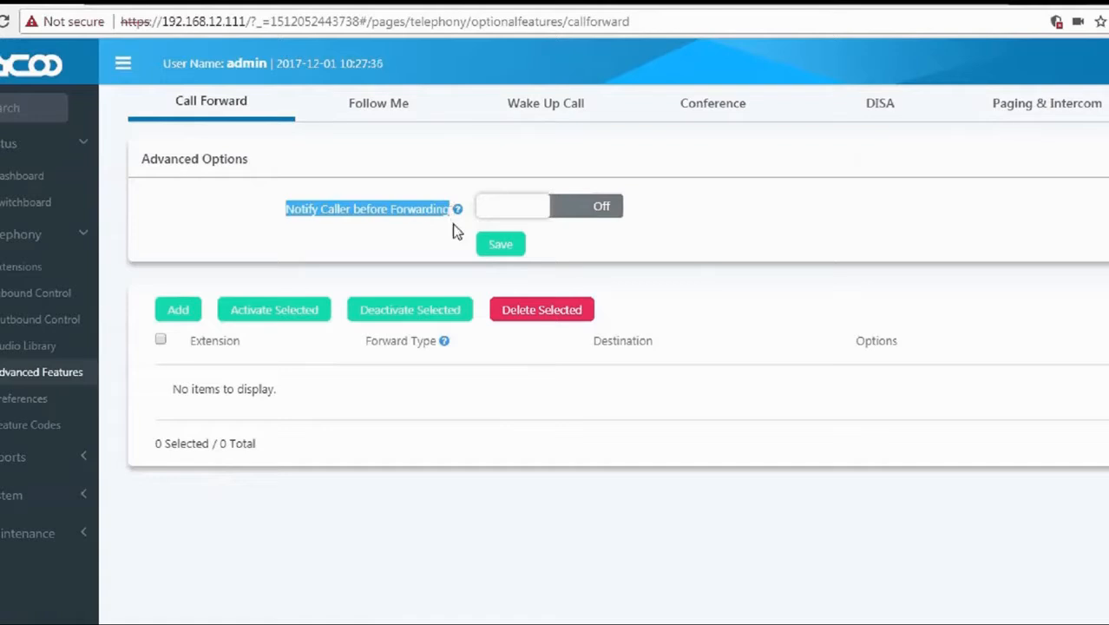
pyautogui.click(451, 225)
pyautogui.moveTo(460, 217)
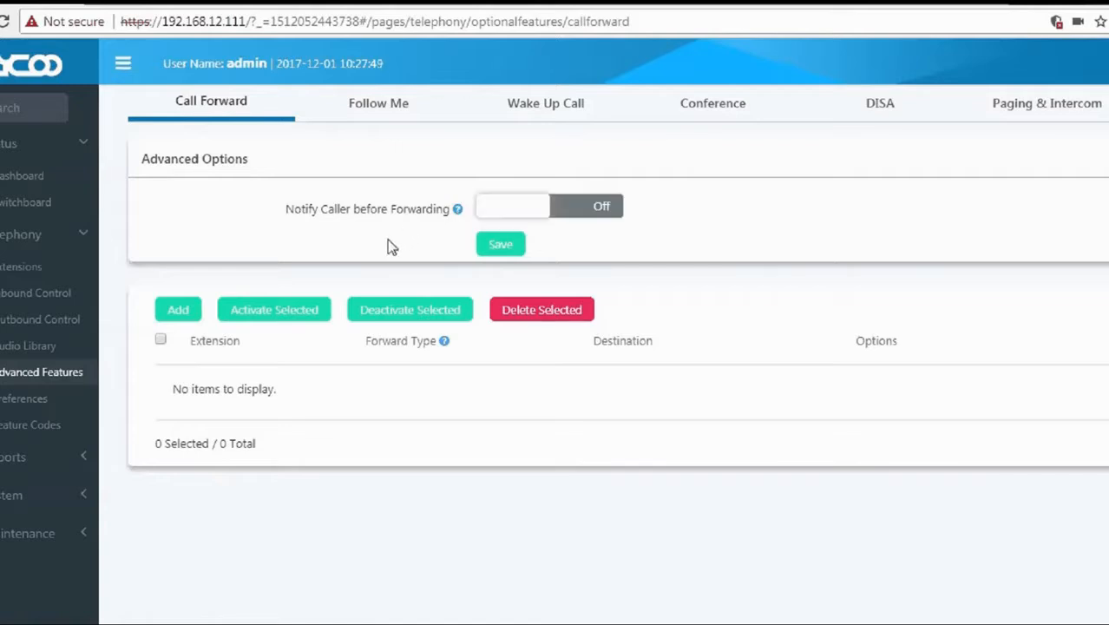
pyautogui.click(181, 322)
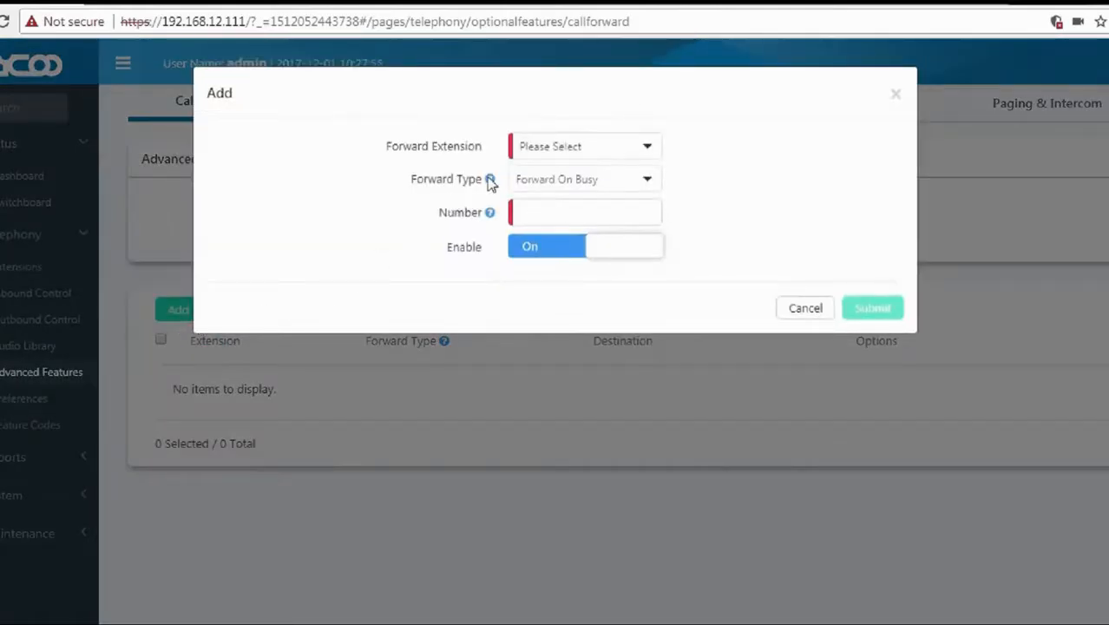
# Add a Forward On Busy rule sending extension 115's calls to 110.
pyautogui.click(549, 147)
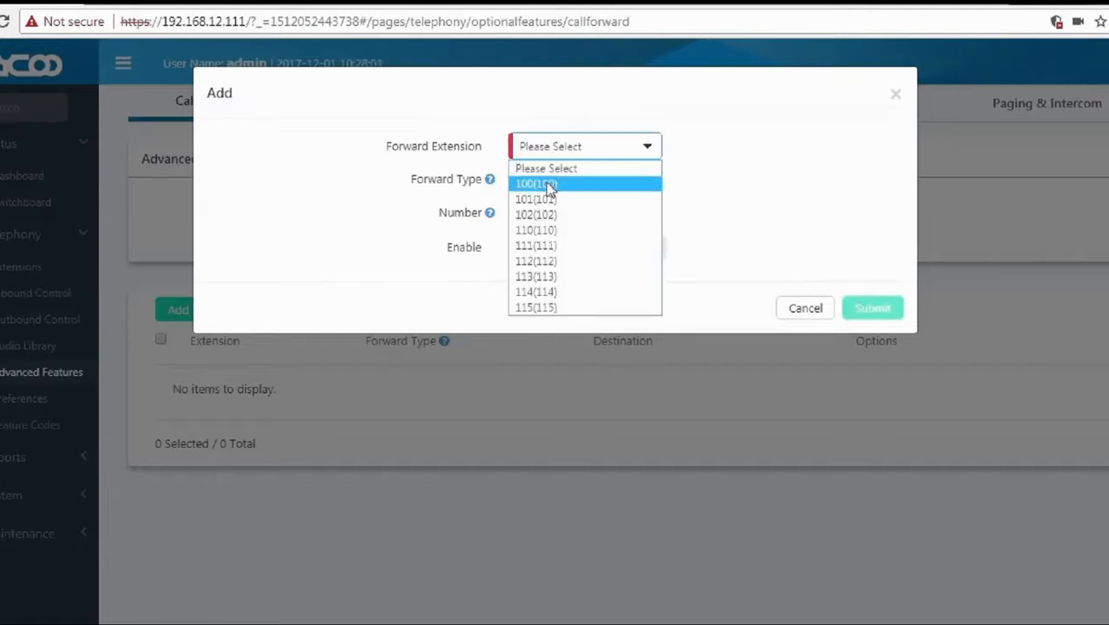
pyautogui.click(559, 308)
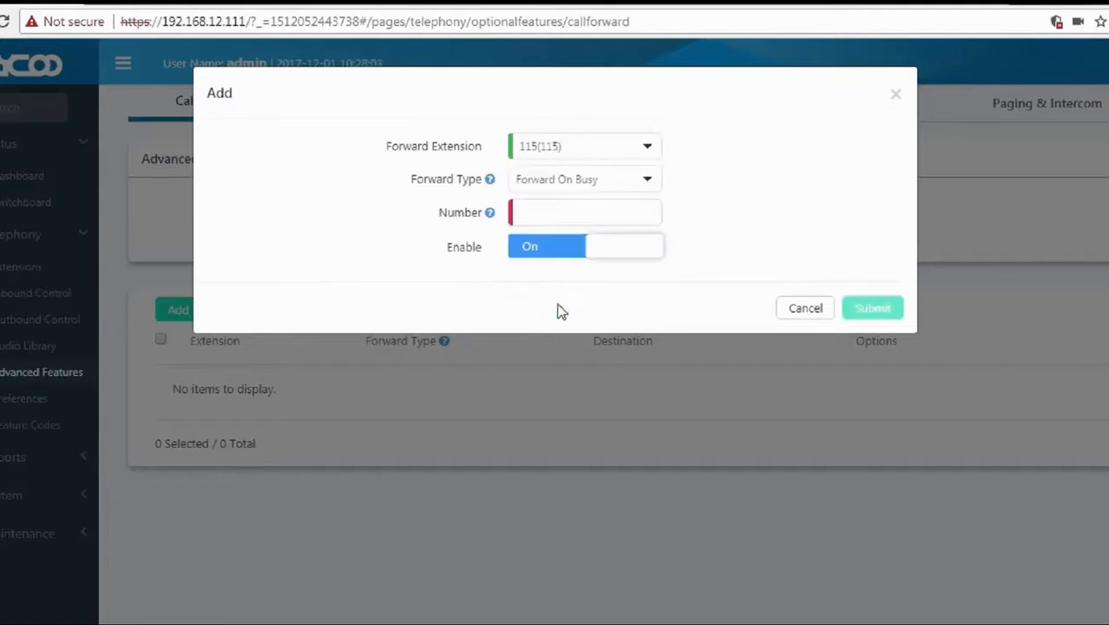
pyautogui.moveTo(491, 213)
pyautogui.moveTo(409, 179); pyautogui.dragTo(483, 179)
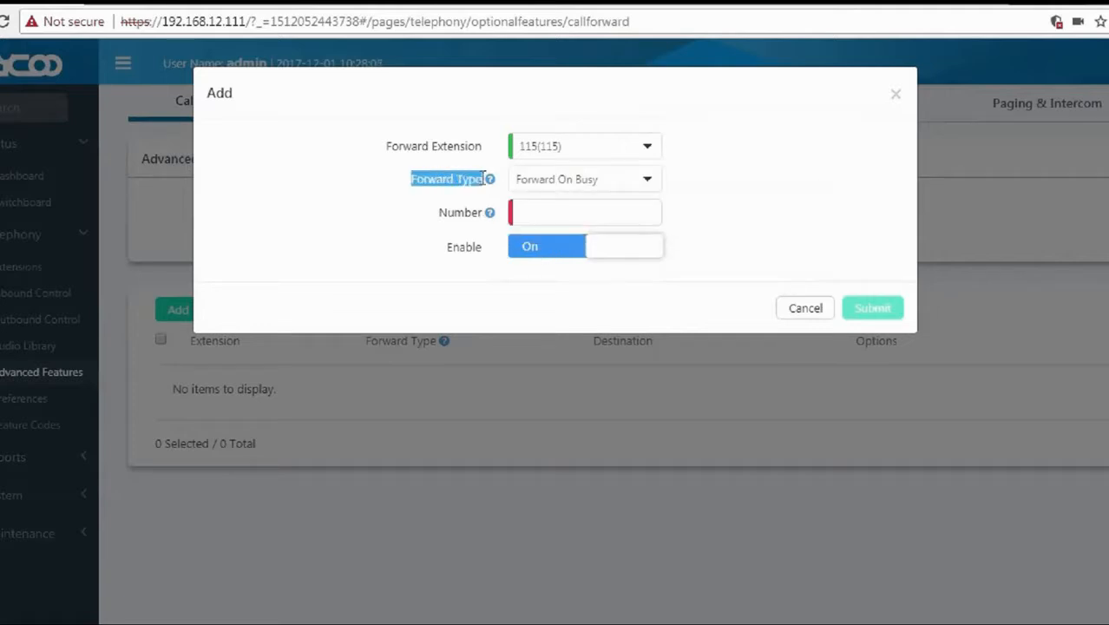
pyautogui.click(487, 165)
pyautogui.moveTo(489, 180)
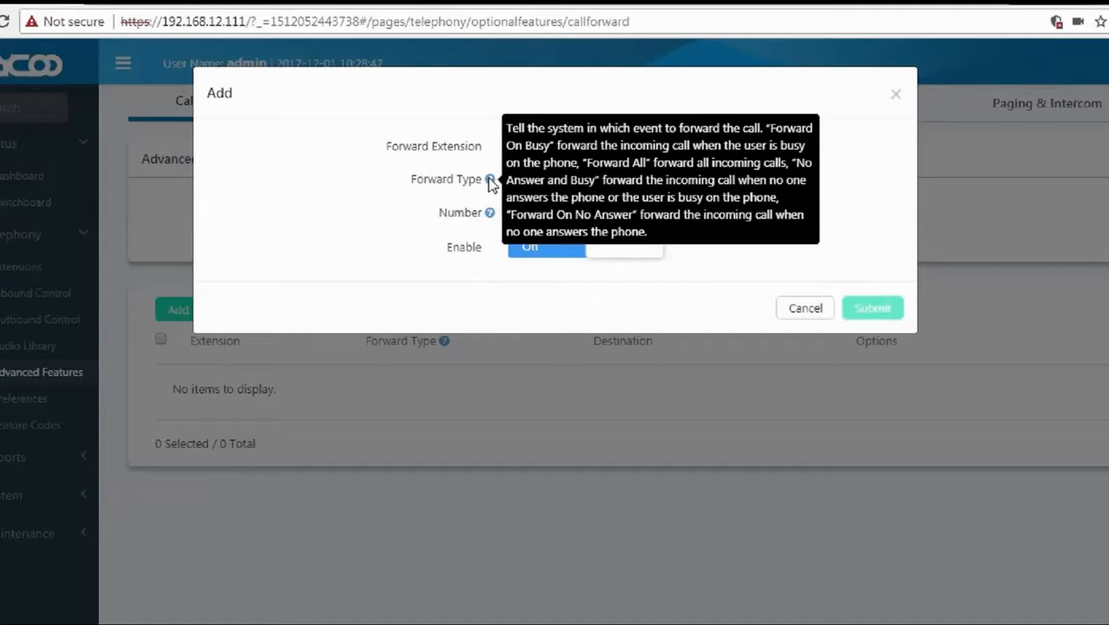
pyautogui.moveTo(439, 213); pyautogui.dragTo(493, 221)
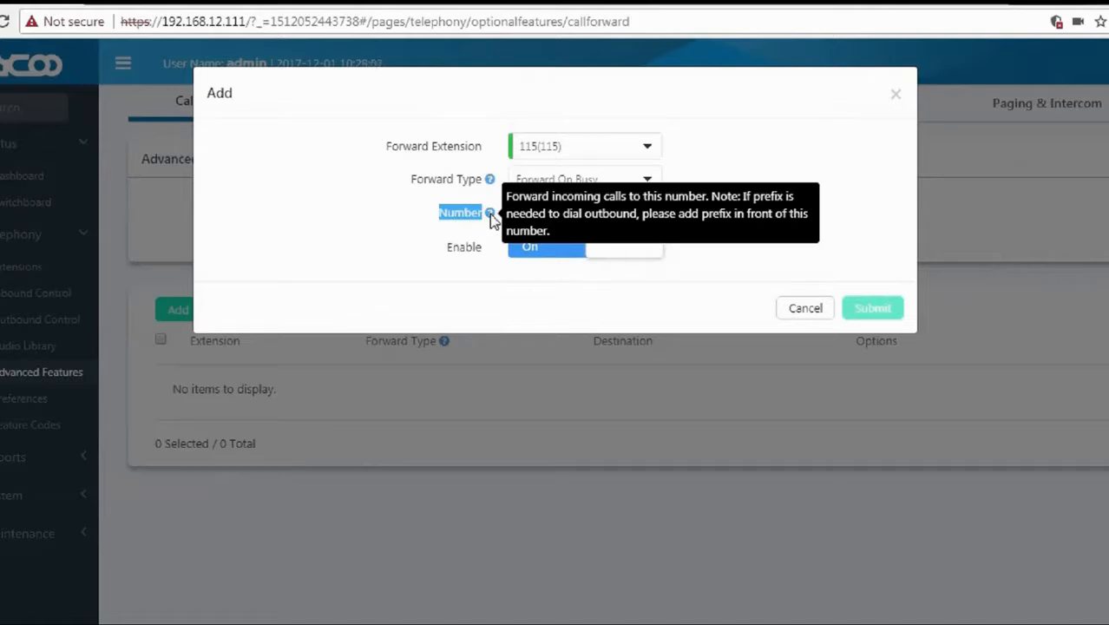
pyautogui.click(535, 213)
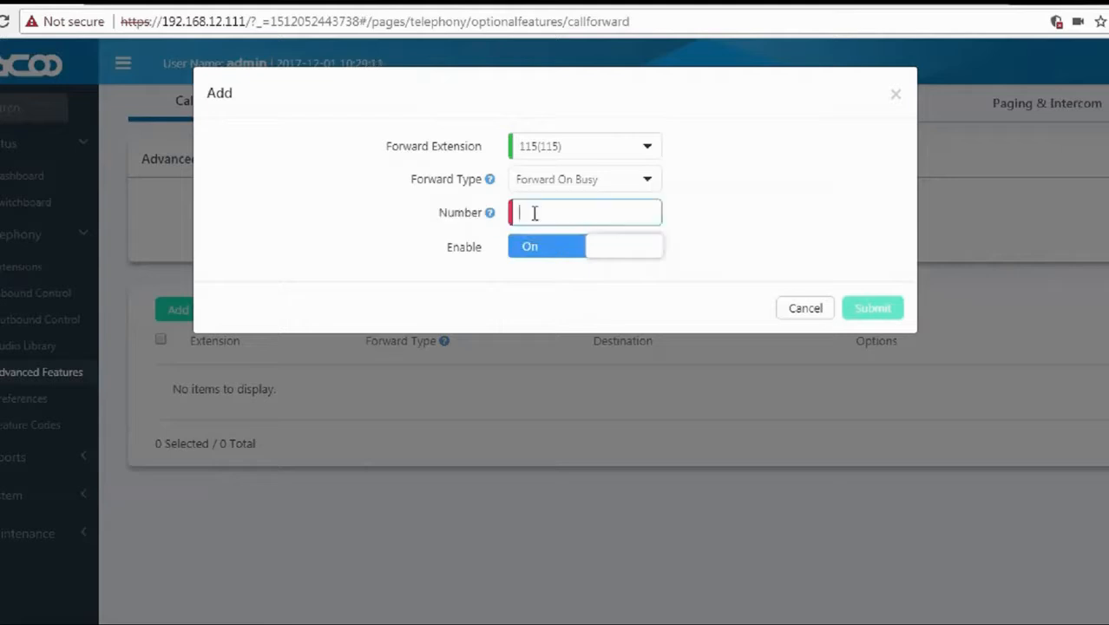
pyautogui.write('110')
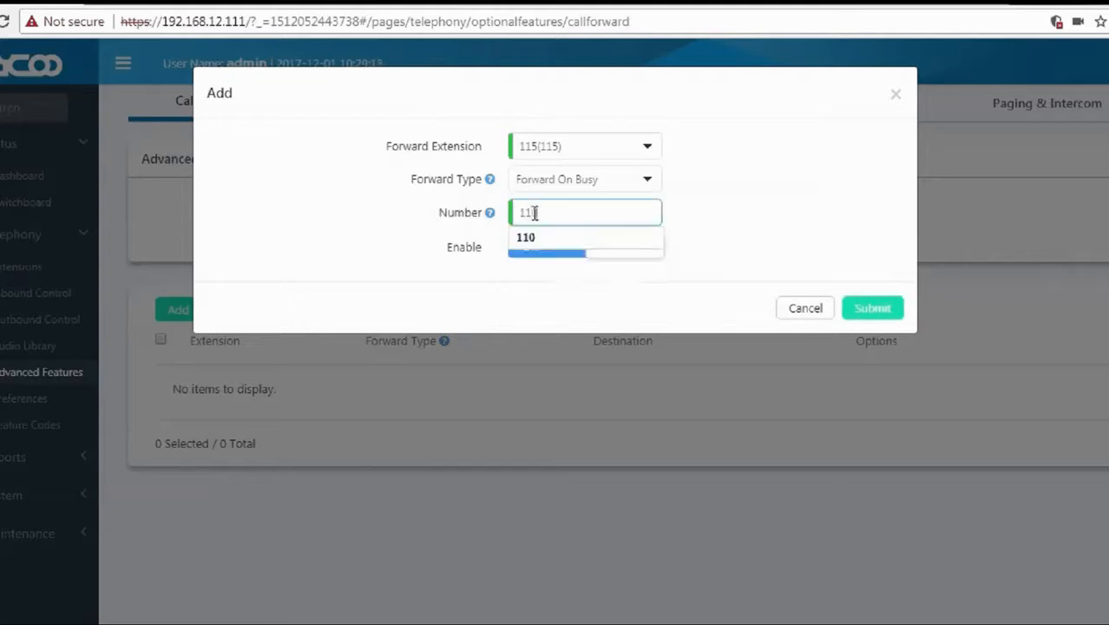
pyautogui.click(538, 246)
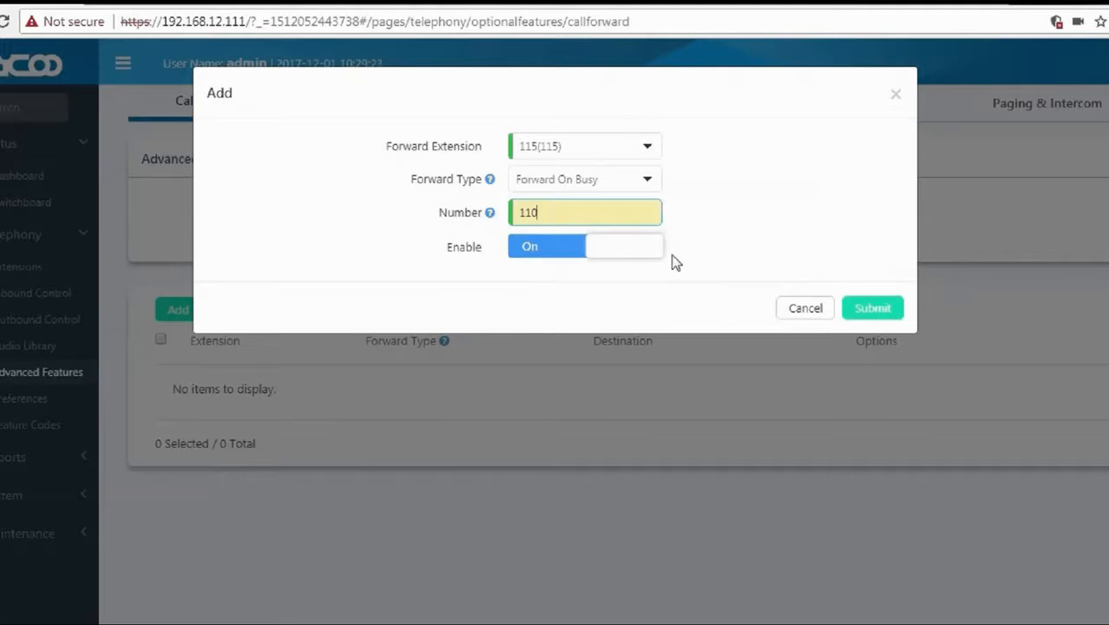
pyautogui.click(867, 310)
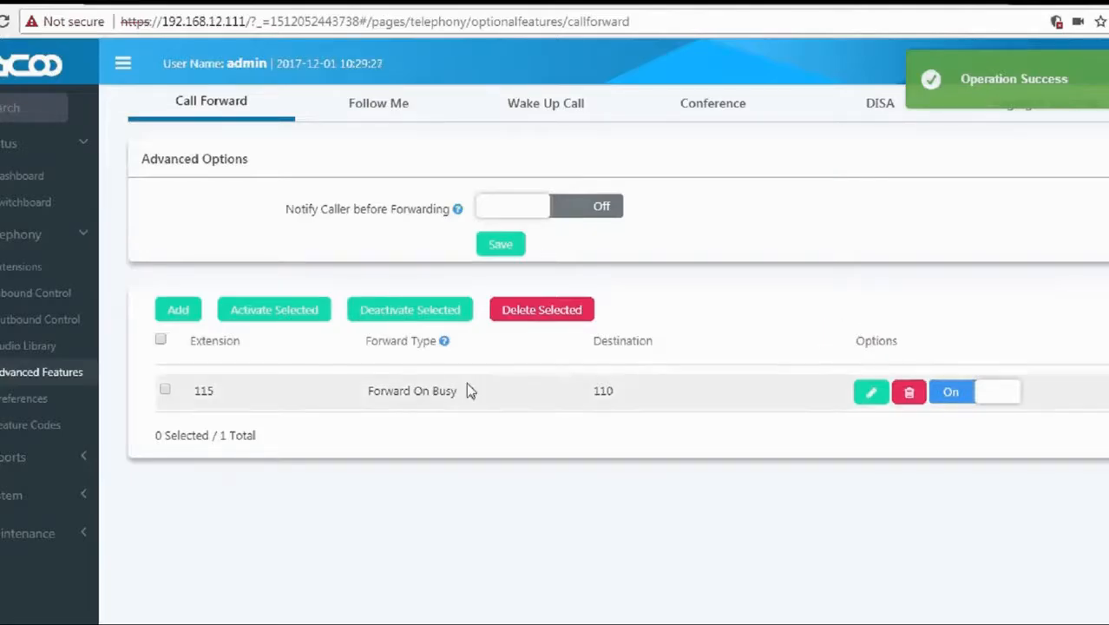
# Activate the 115 forwarding rule and bring up the empty Wake Up Call list.
pyautogui.click(165, 391)
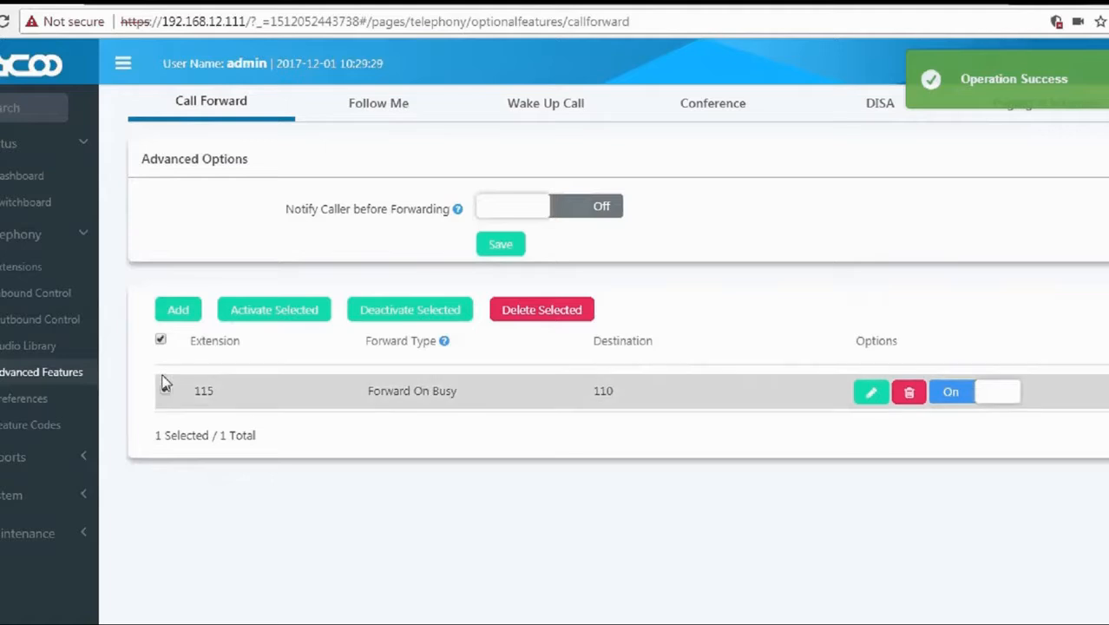
pyautogui.click(274, 310)
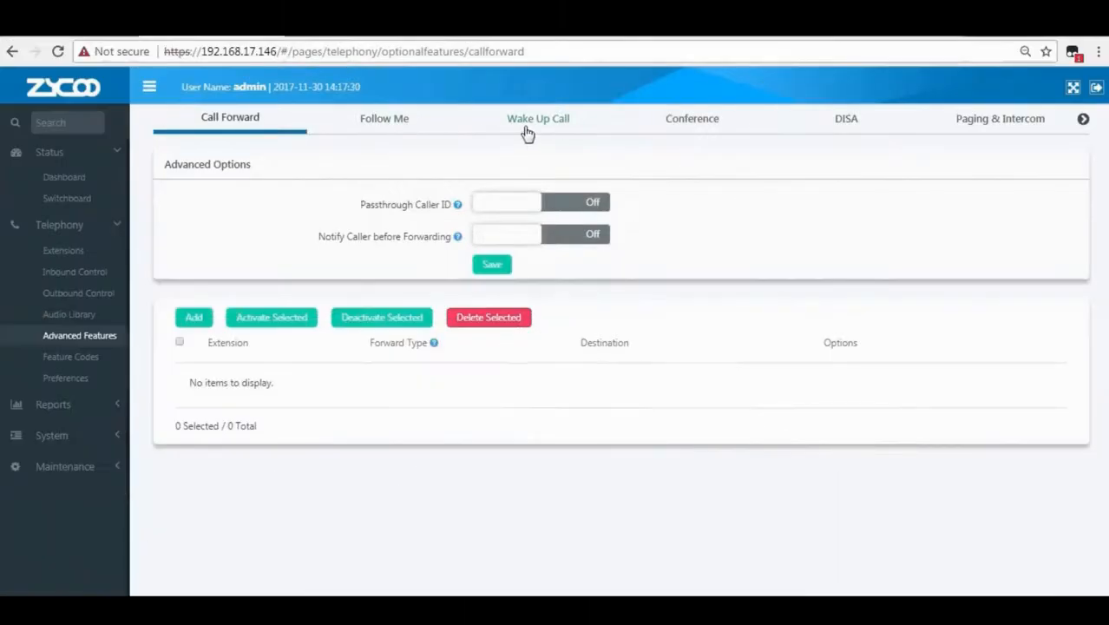
pyautogui.click(534, 128)
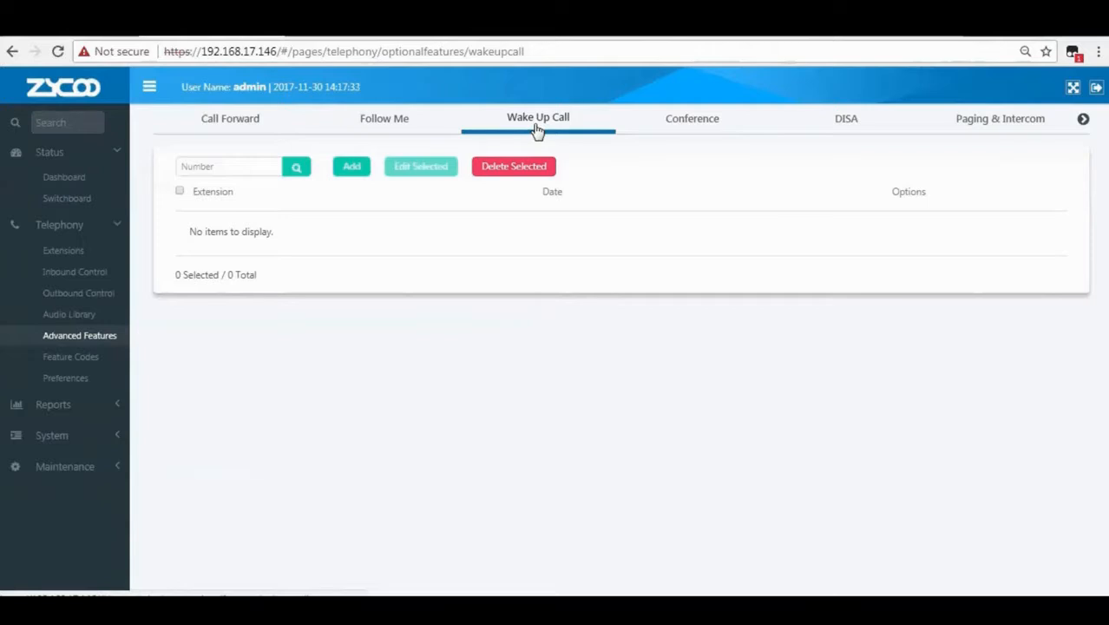
pyautogui.click(351, 170)
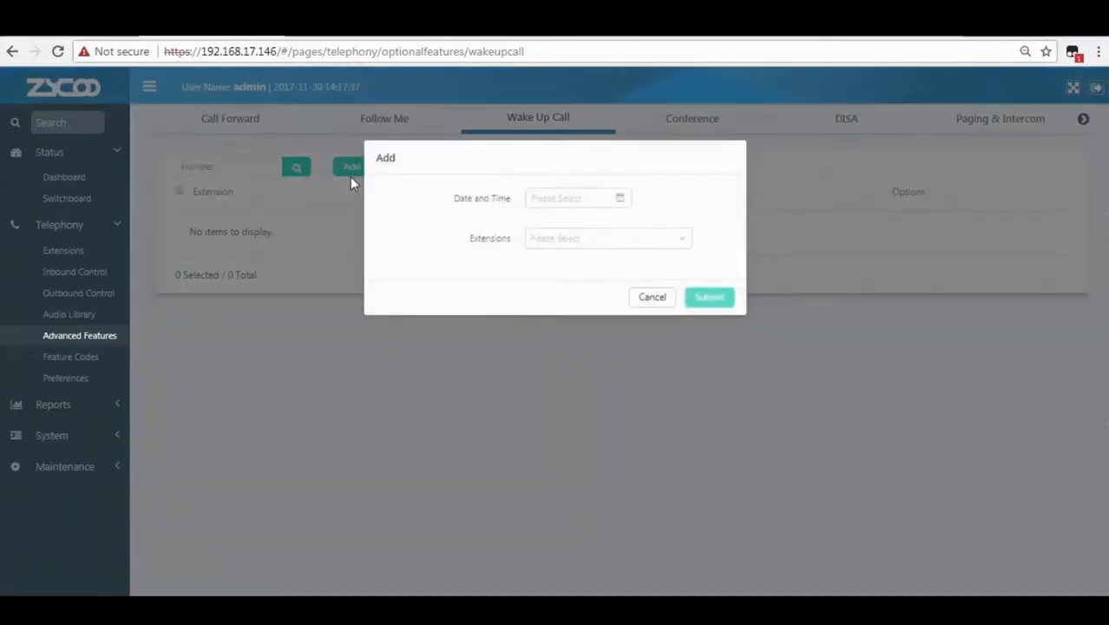
pyautogui.click(620, 200)
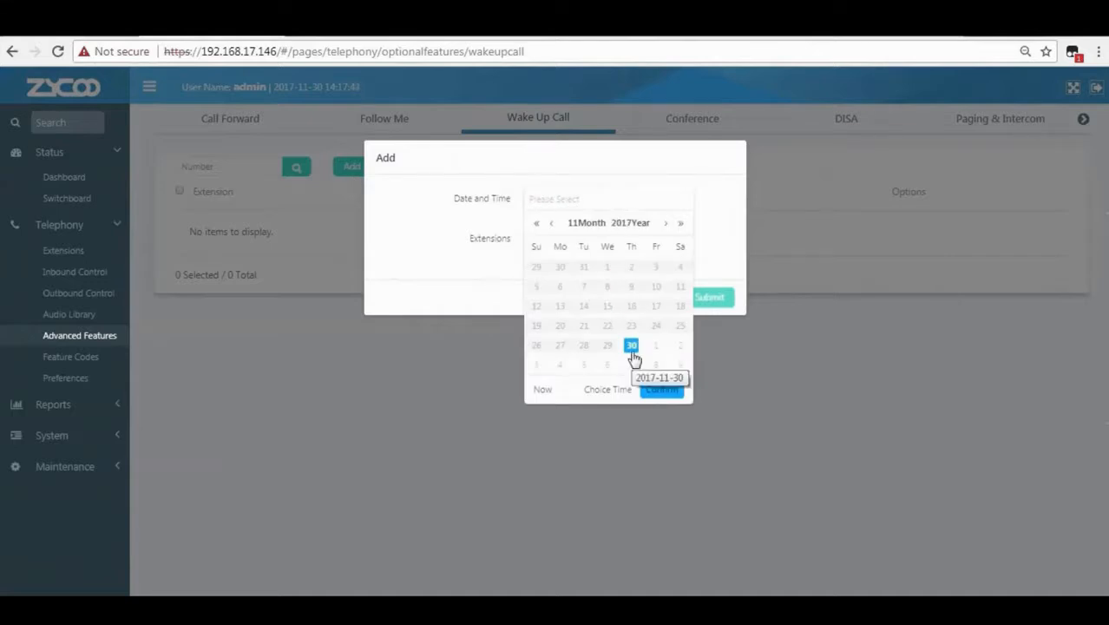
pyautogui.click(613, 391)
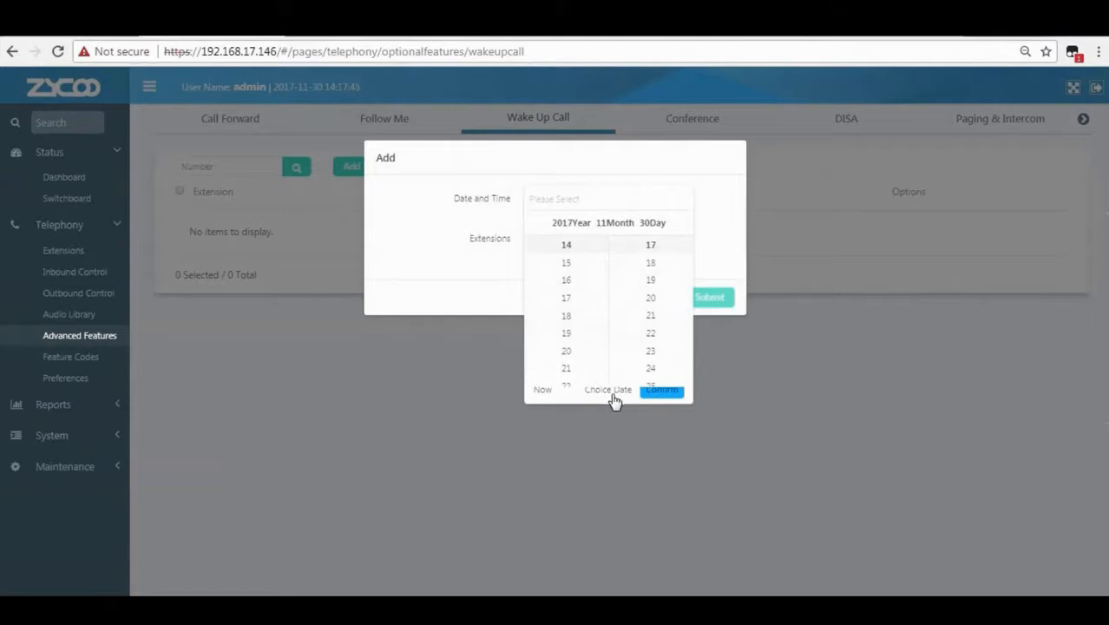
pyautogui.click(649, 332)
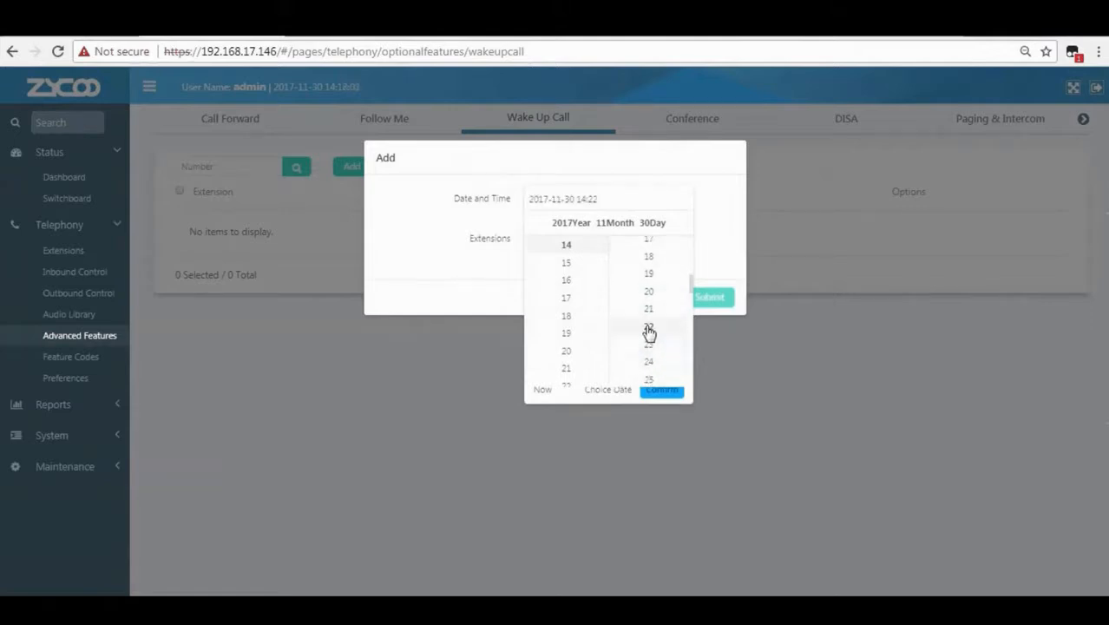
pyautogui.scroll(3, 590, 337)
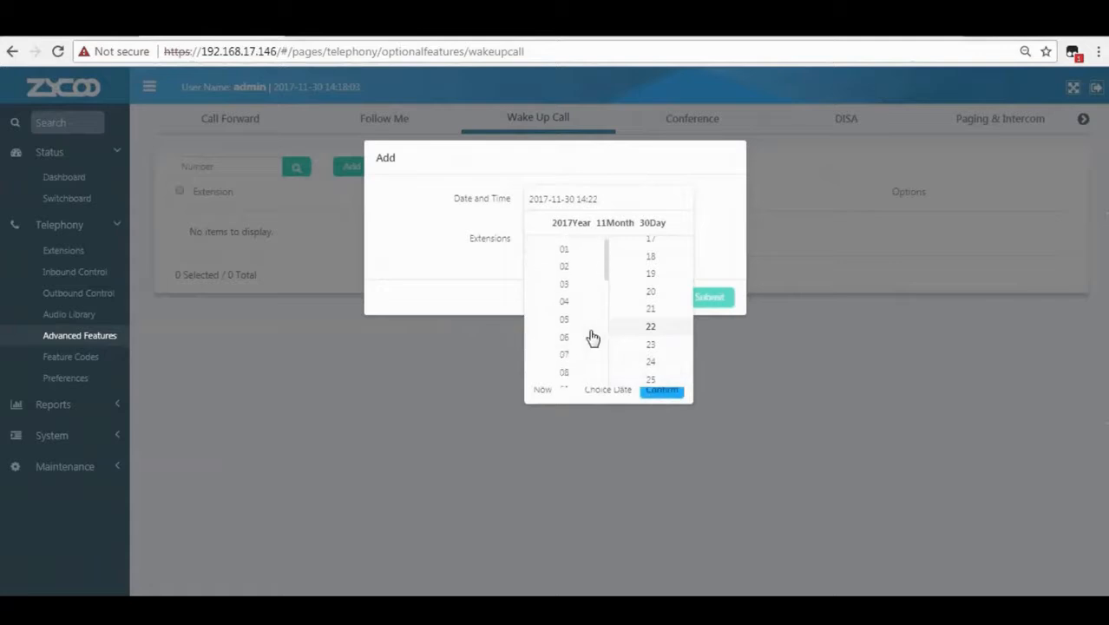
pyautogui.scroll(-3, 591, 338)
pyautogui.click(672, 395)
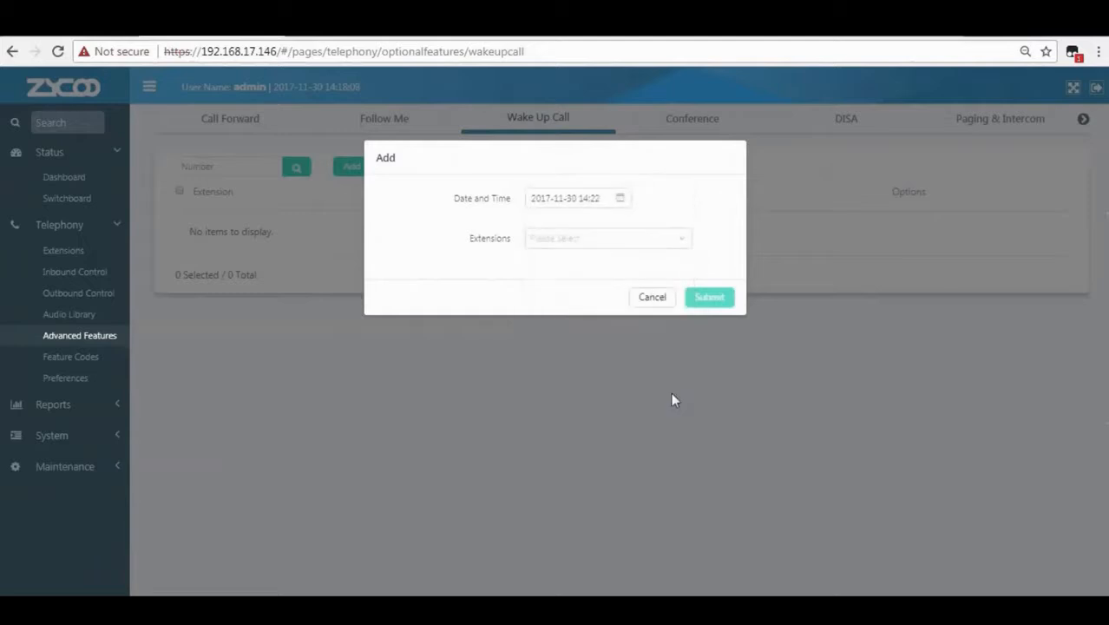
# Assign extension 111 to the wake-up call and submit it.
pyautogui.click(567, 245)
pyautogui.scroll(-3, 569, 317)
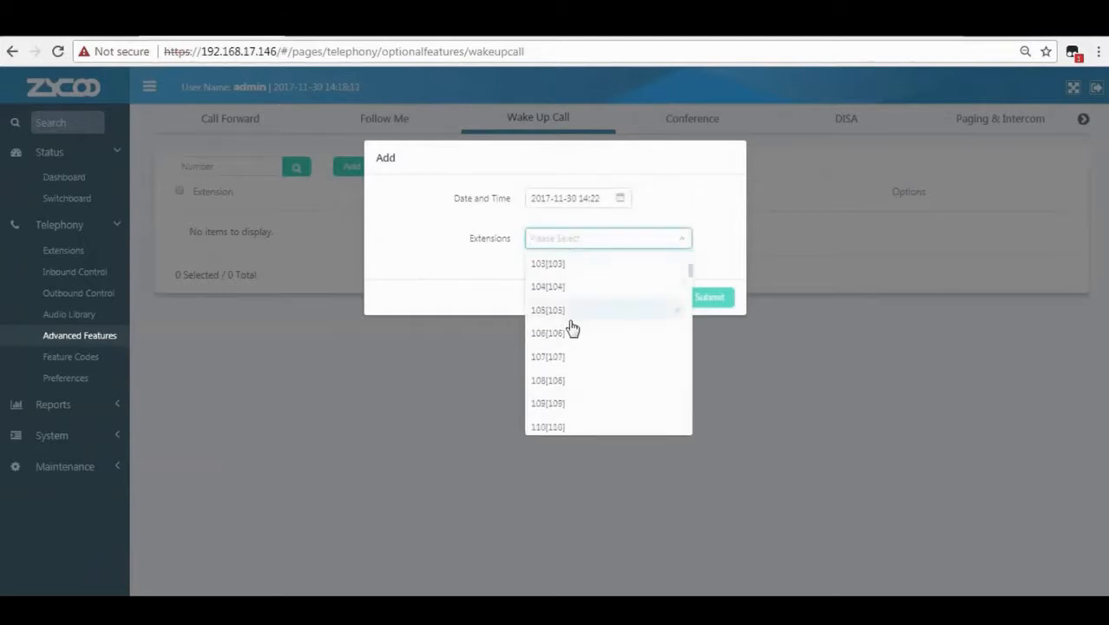
pyautogui.click(560, 372)
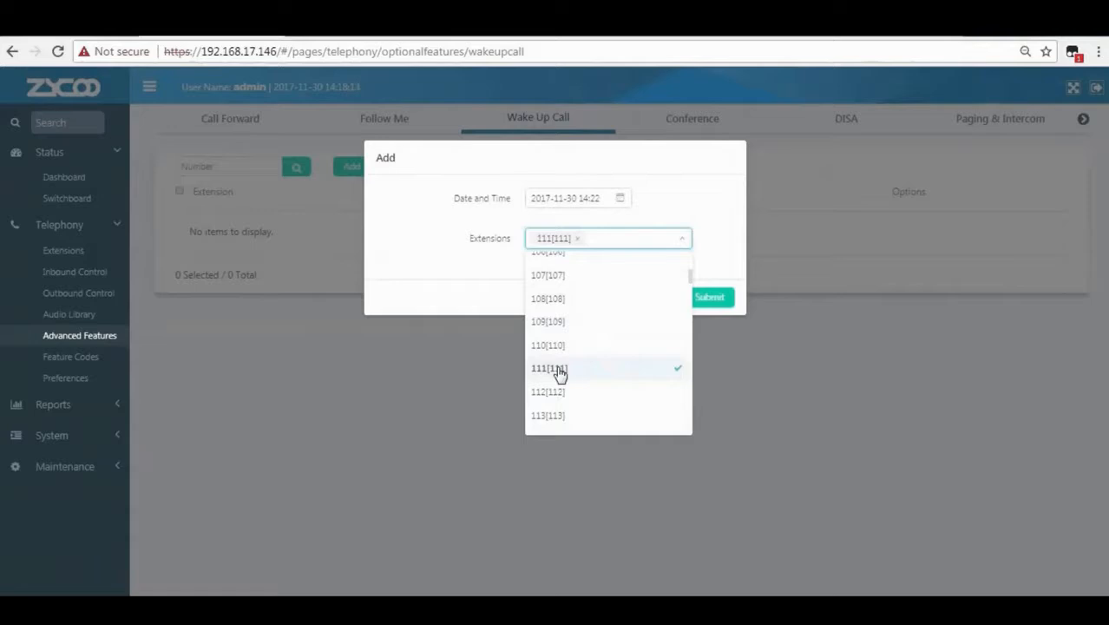
pyautogui.click(716, 277)
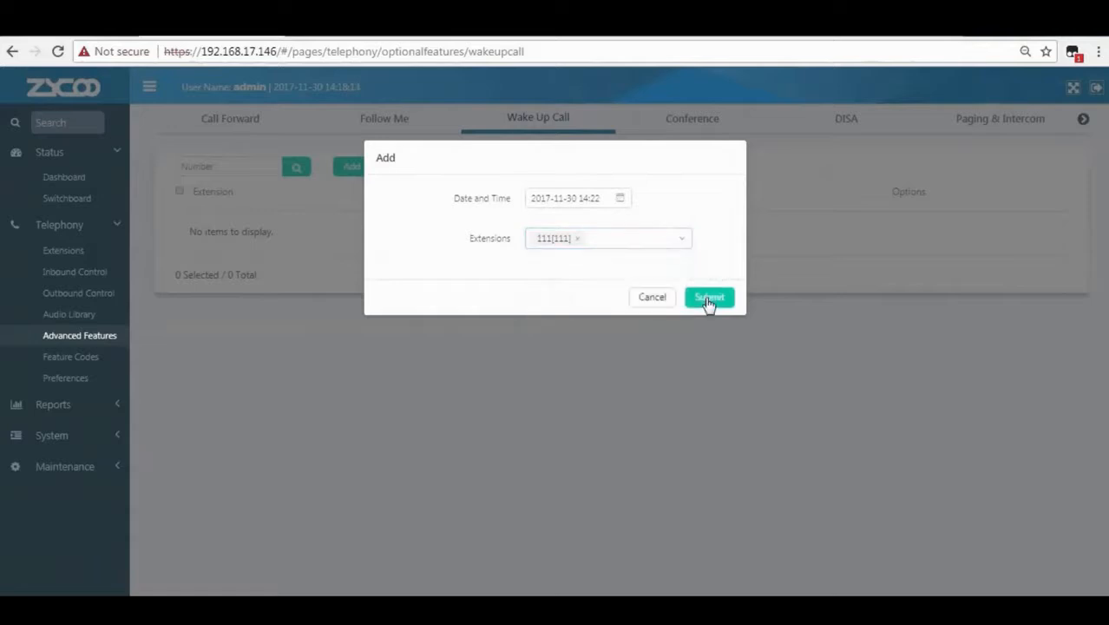
pyautogui.click(709, 300)
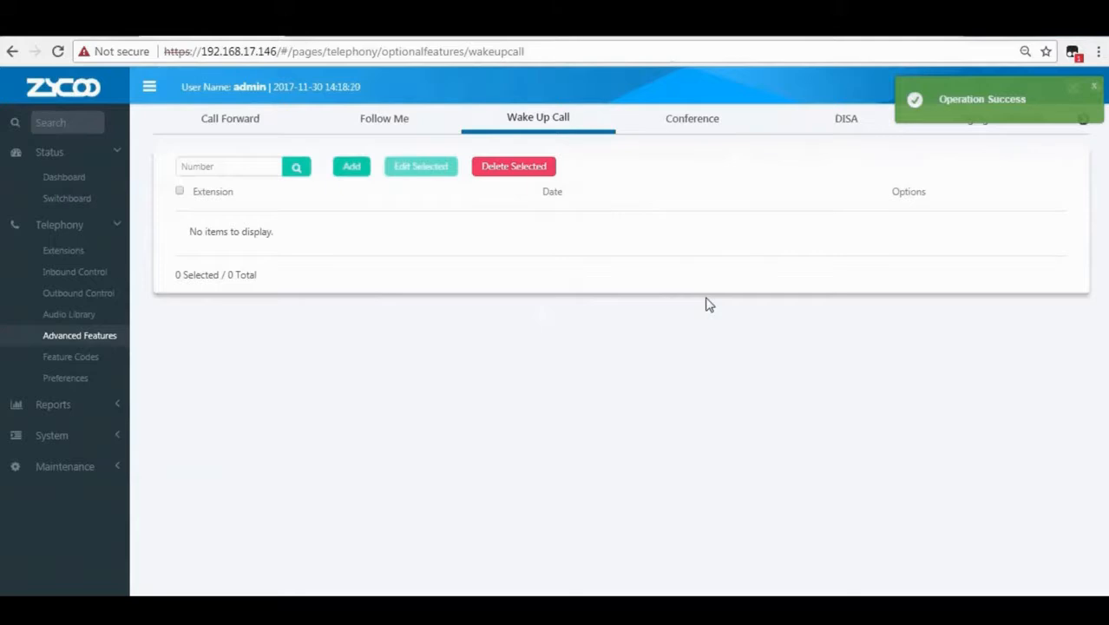
pyautogui.moveTo(197, 234); pyautogui.dragTo(631, 241)
pyautogui.click(664, 241)
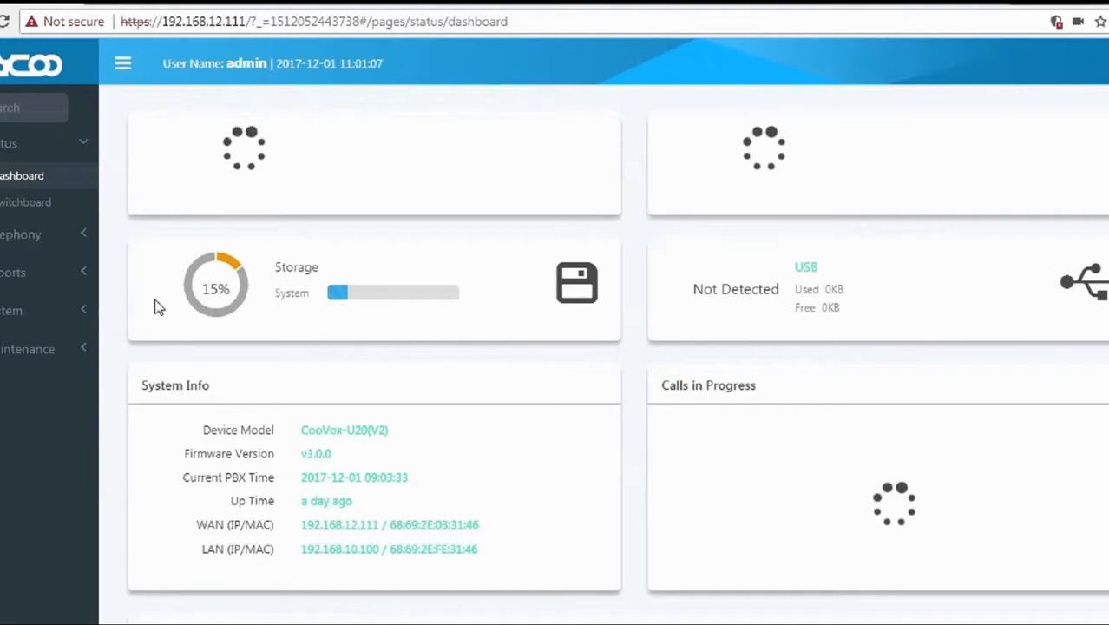
pyautogui.click(12, 242)
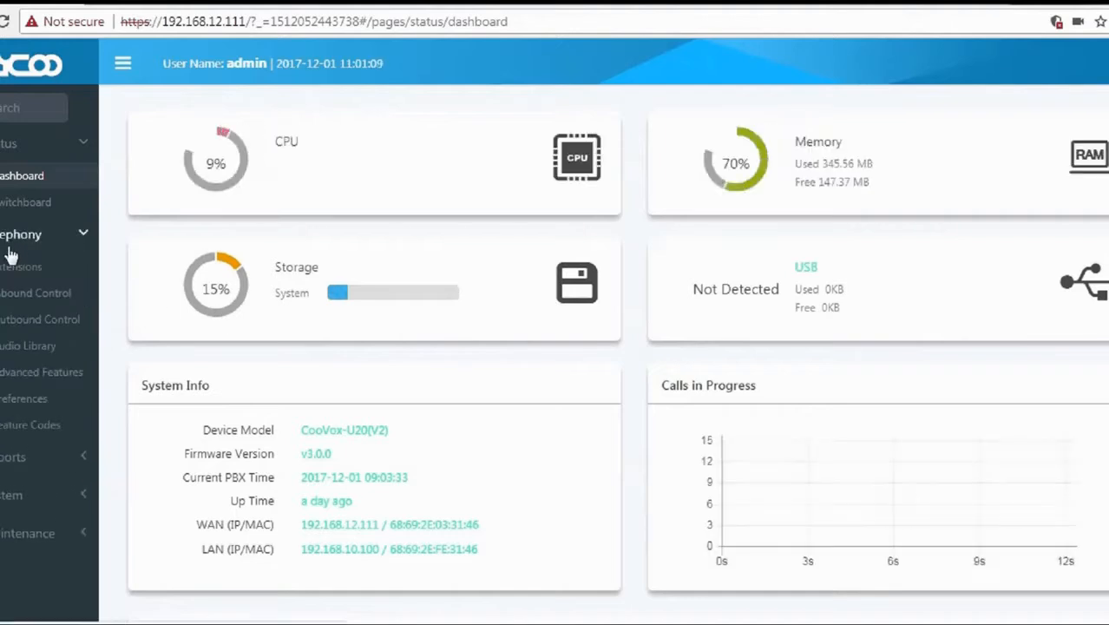
# On the Follow Me tab, switch Record Caller Name on and start a new Follow Me entry.
pyautogui.click(33, 380)
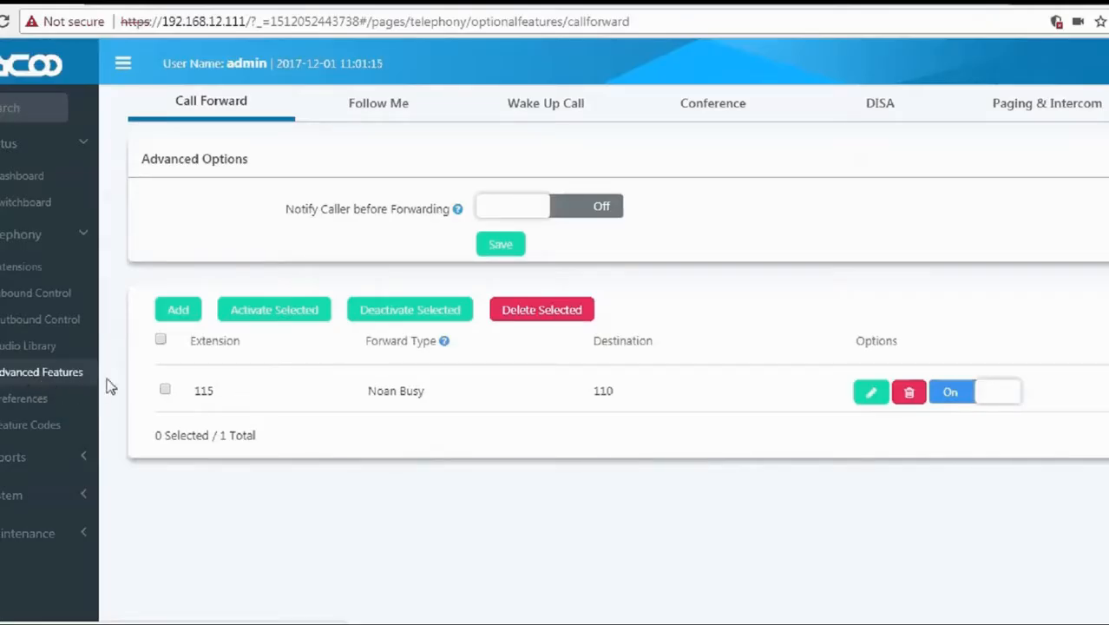
pyautogui.click(378, 119)
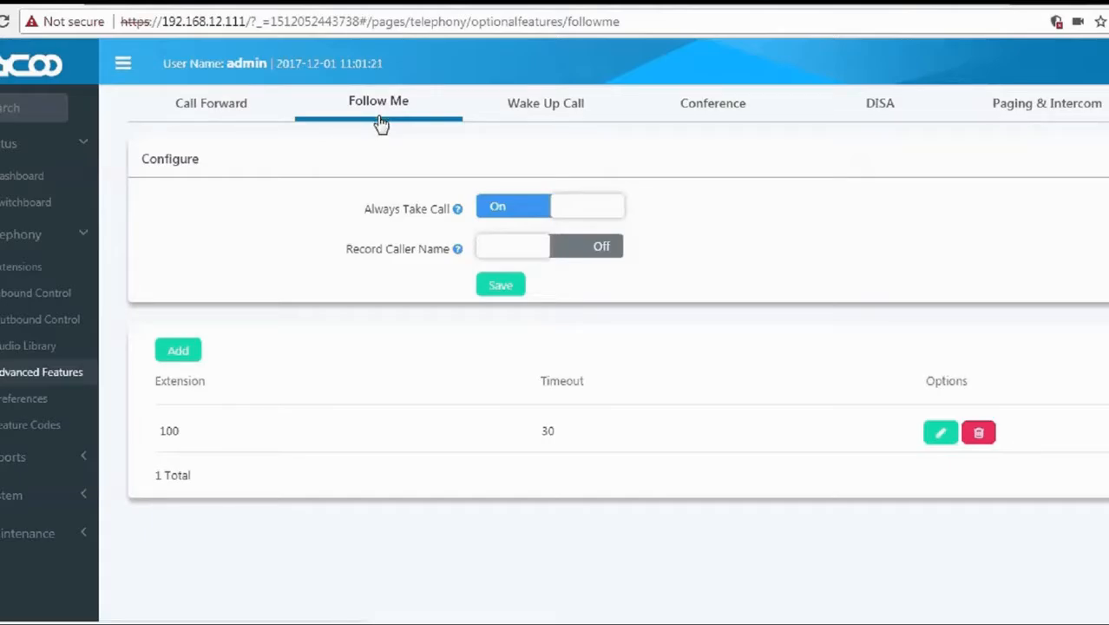
pyautogui.moveTo(203, 160); pyautogui.dragTo(141, 168)
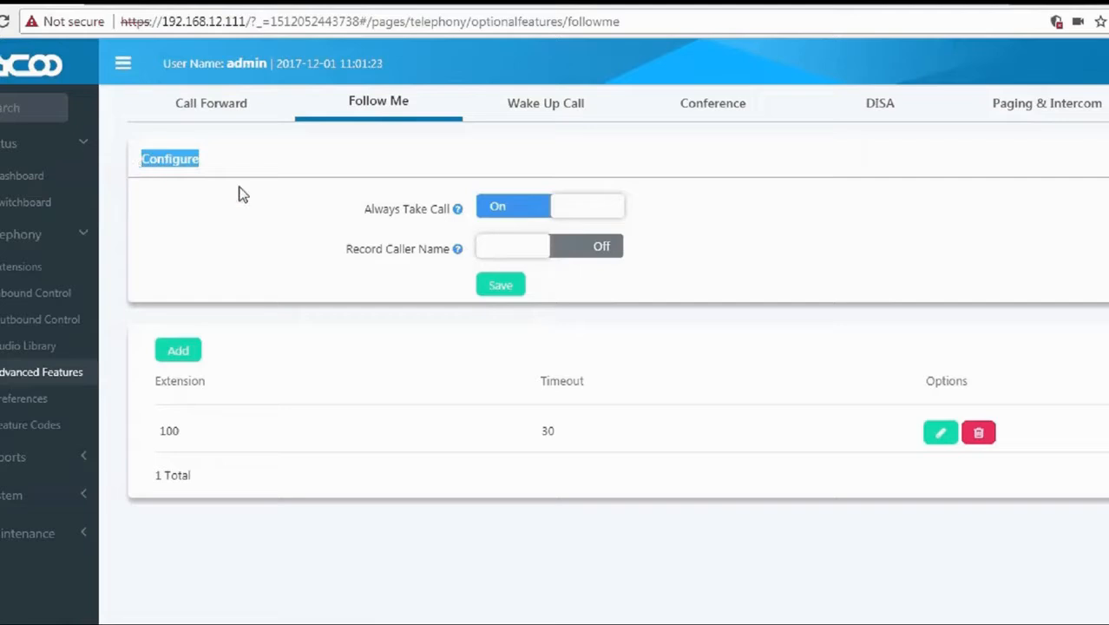
pyautogui.moveTo(346, 218); pyautogui.dragTo(441, 224)
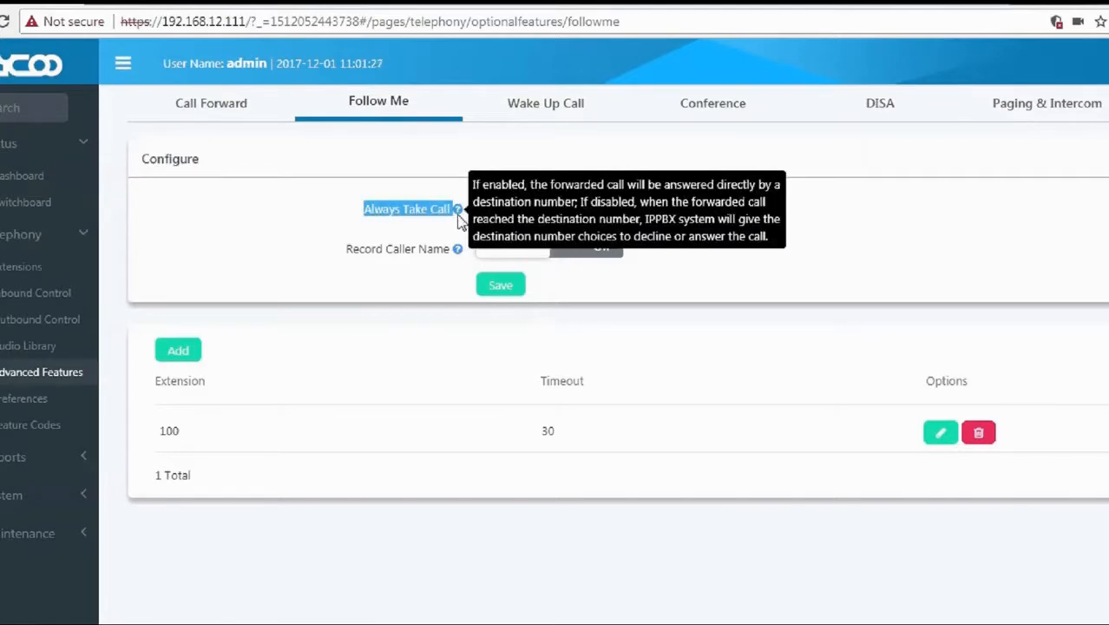
pyautogui.moveTo(460, 216)
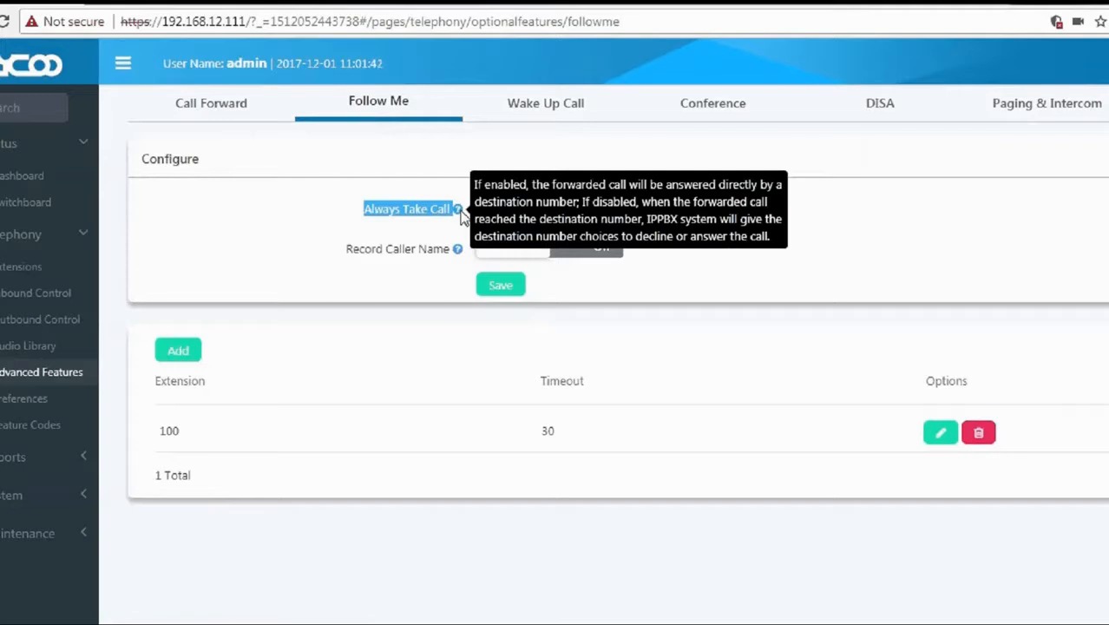
pyautogui.moveTo(459, 254)
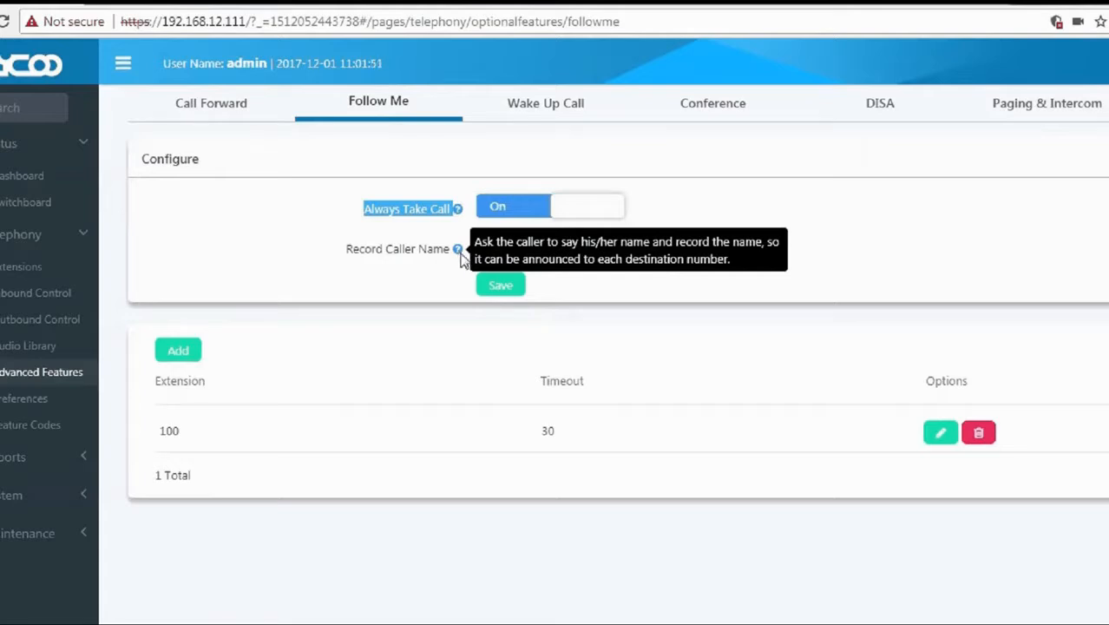
pyautogui.click(517, 254)
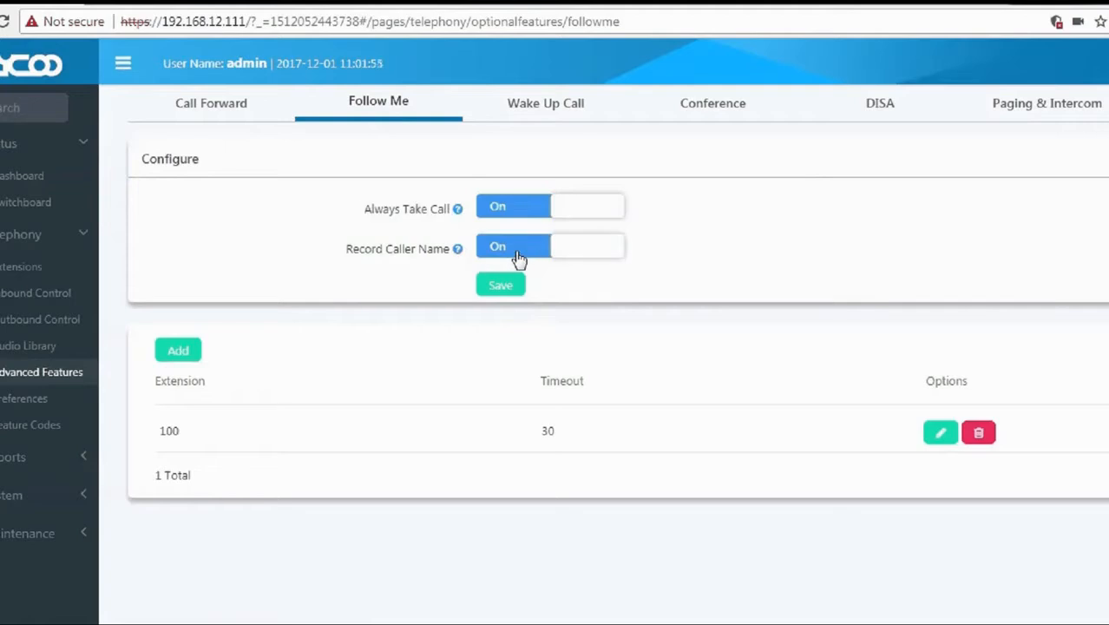
pyautogui.click(178, 351)
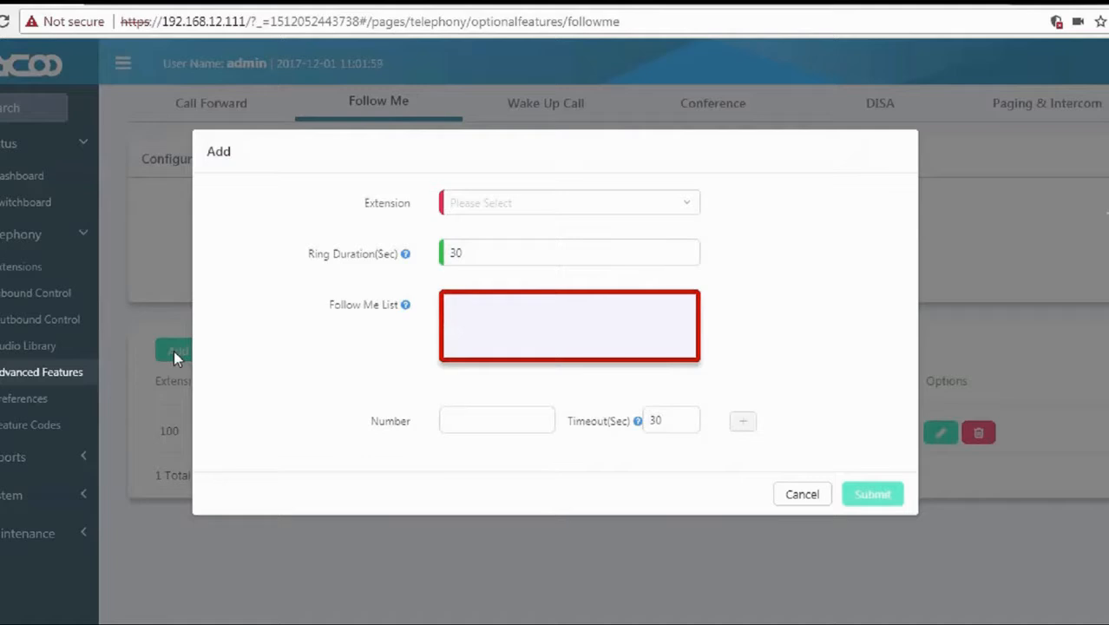
# Choose extension 115 and enter destination number 110 with its timeout.
pyautogui.click(491, 207)
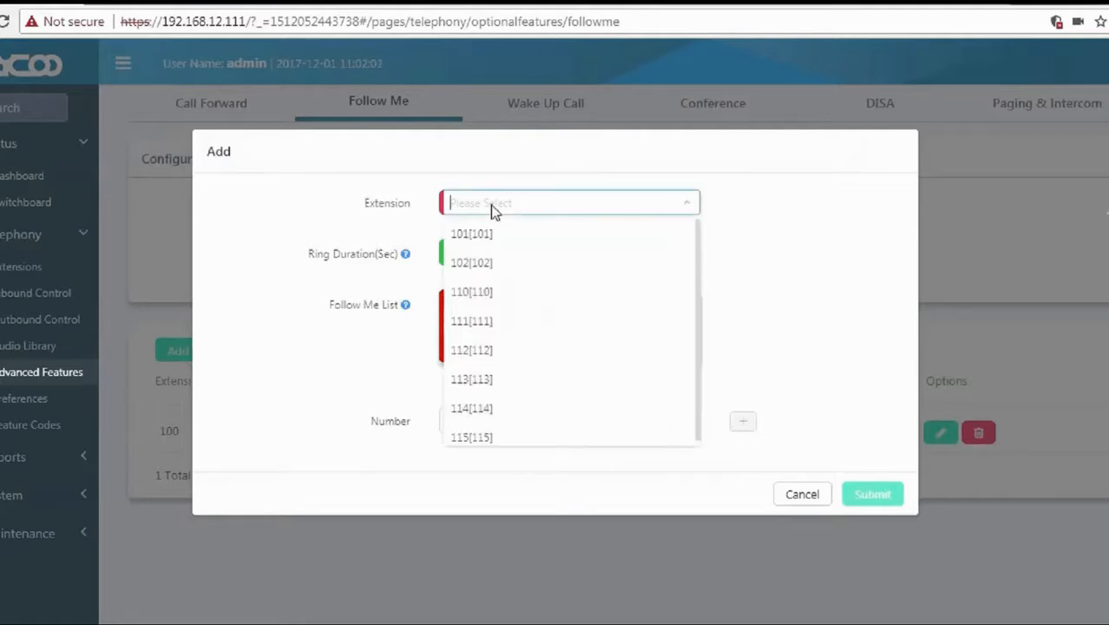
pyautogui.click(467, 438)
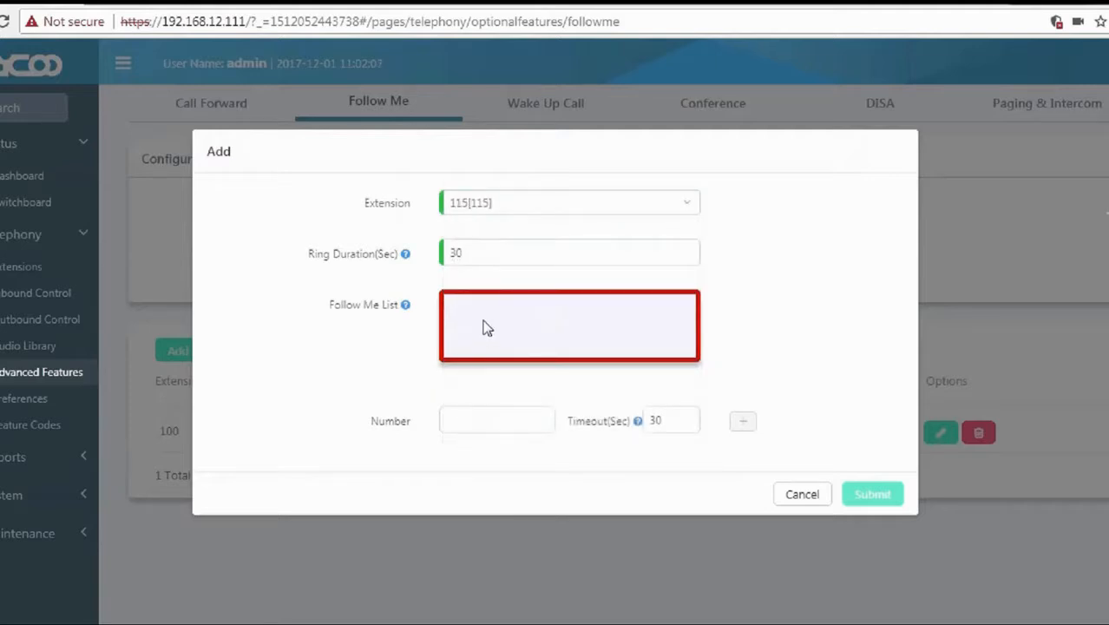
pyautogui.click(495, 419)
pyautogui.write('110')
pyautogui.moveTo(669, 424); pyautogui.dragTo(647, 420)
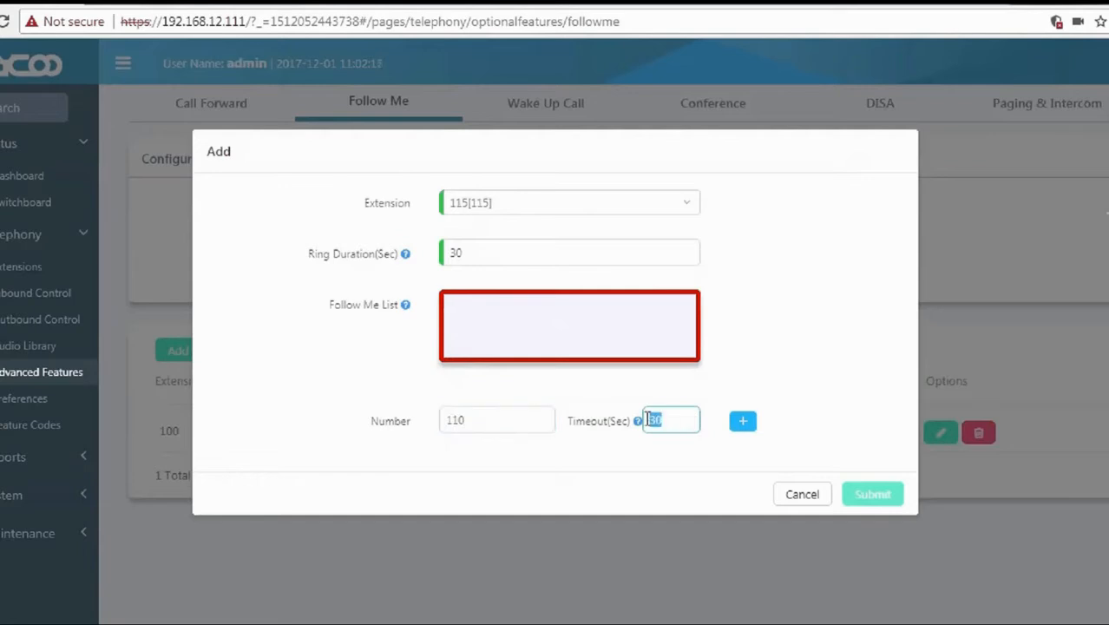
pyautogui.moveTo(638, 423)
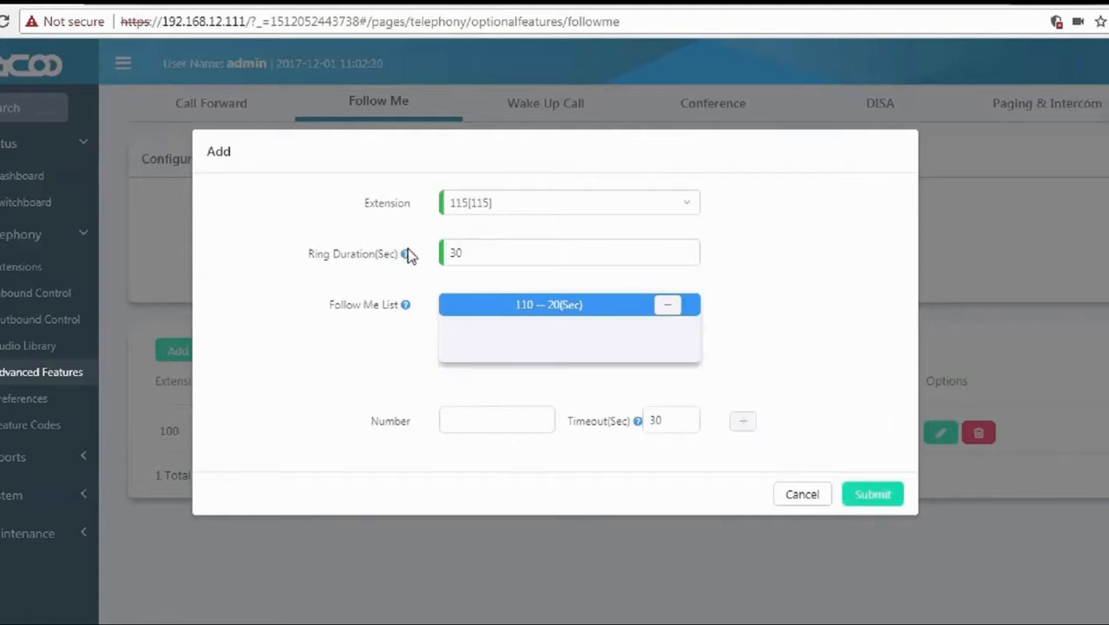
pyautogui.moveTo(408, 257)
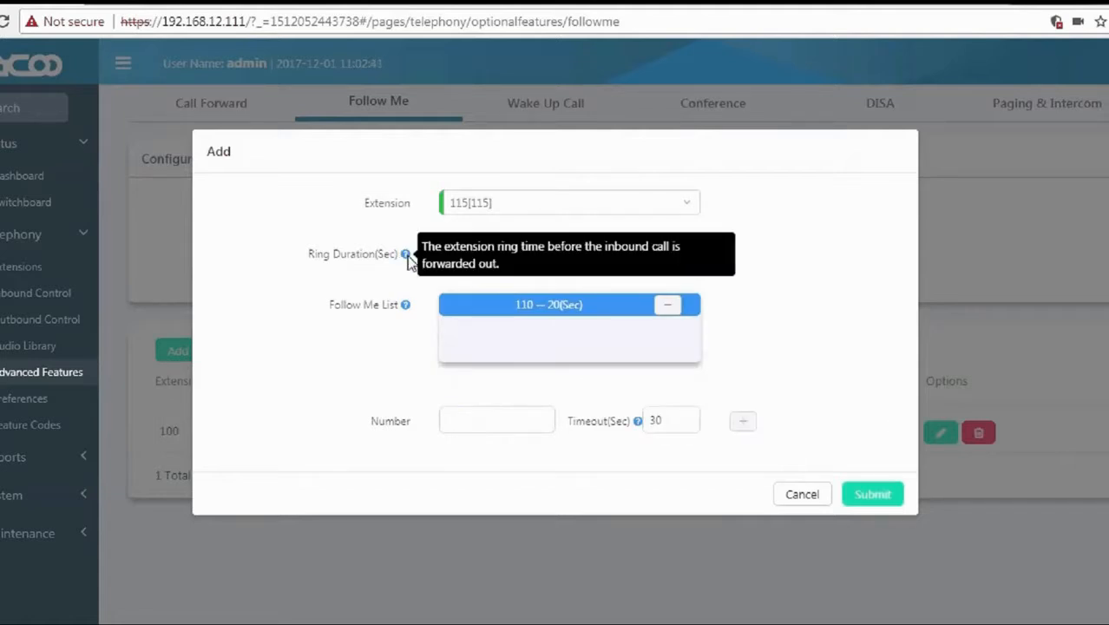
# Add destination 113 with a 20-second timeout and save the Follow Me rule.
pyautogui.click(462, 425)
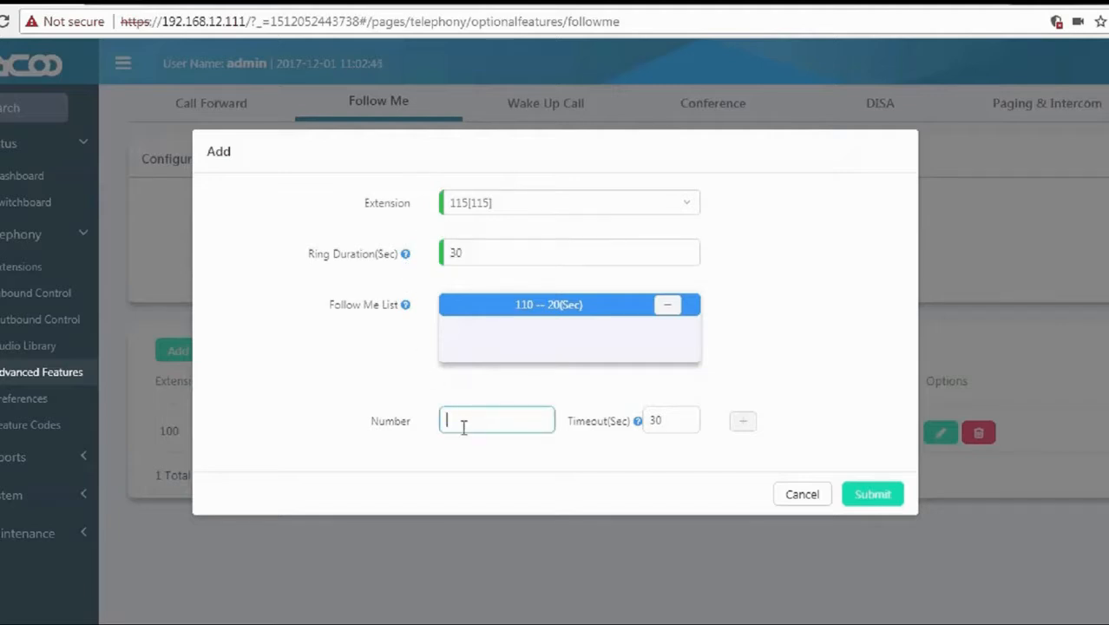
pyautogui.write('113')
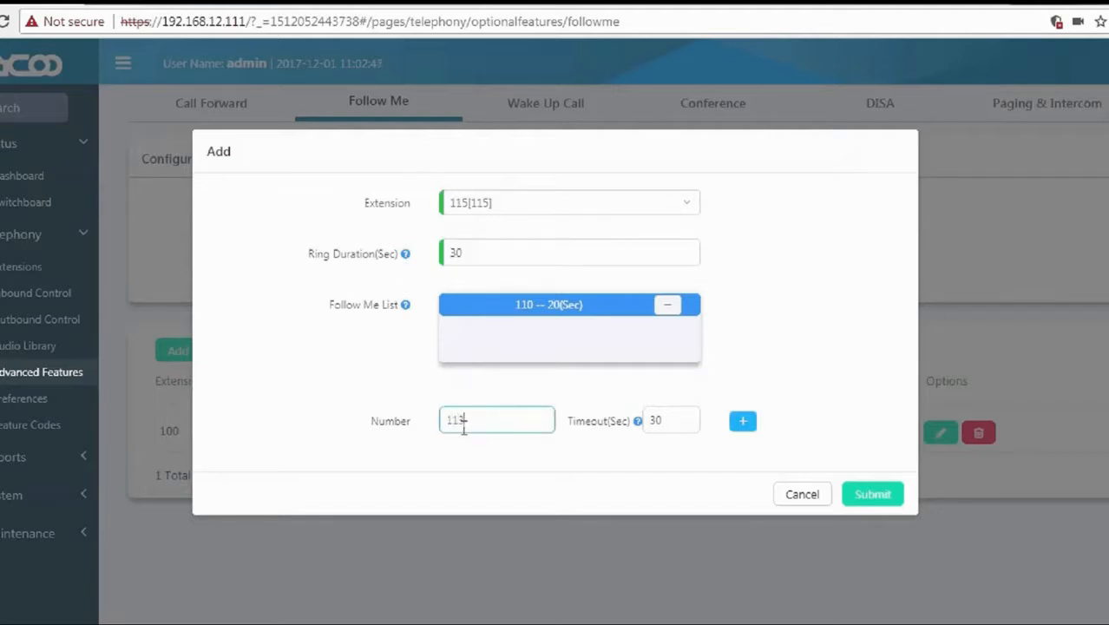
pyautogui.doubleClick(676, 422)
pyautogui.write('20')
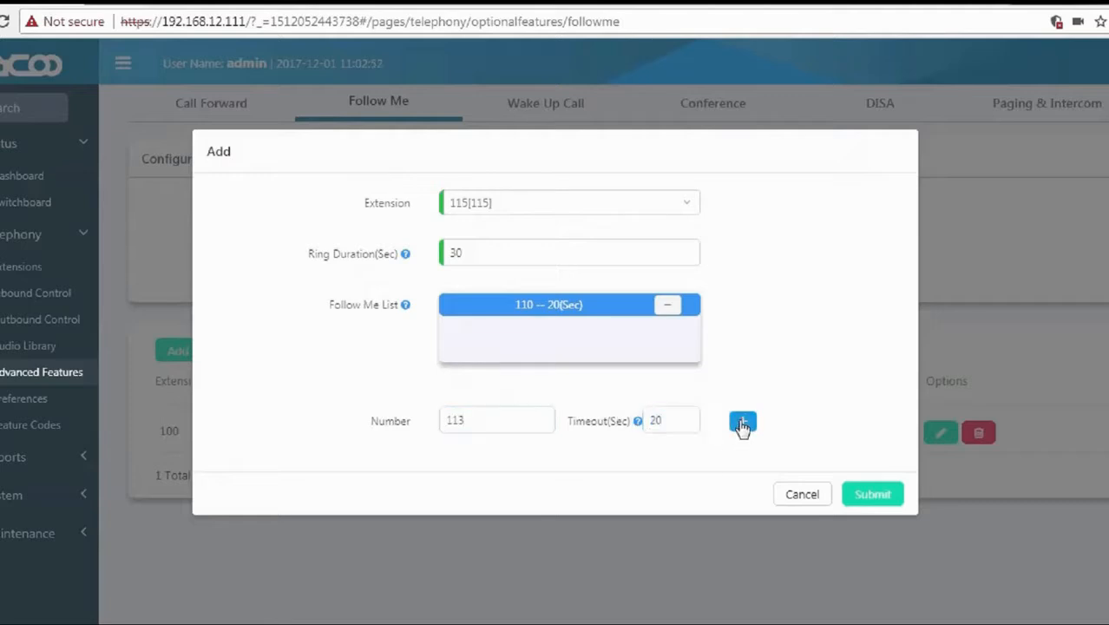
pyautogui.click(742, 421)
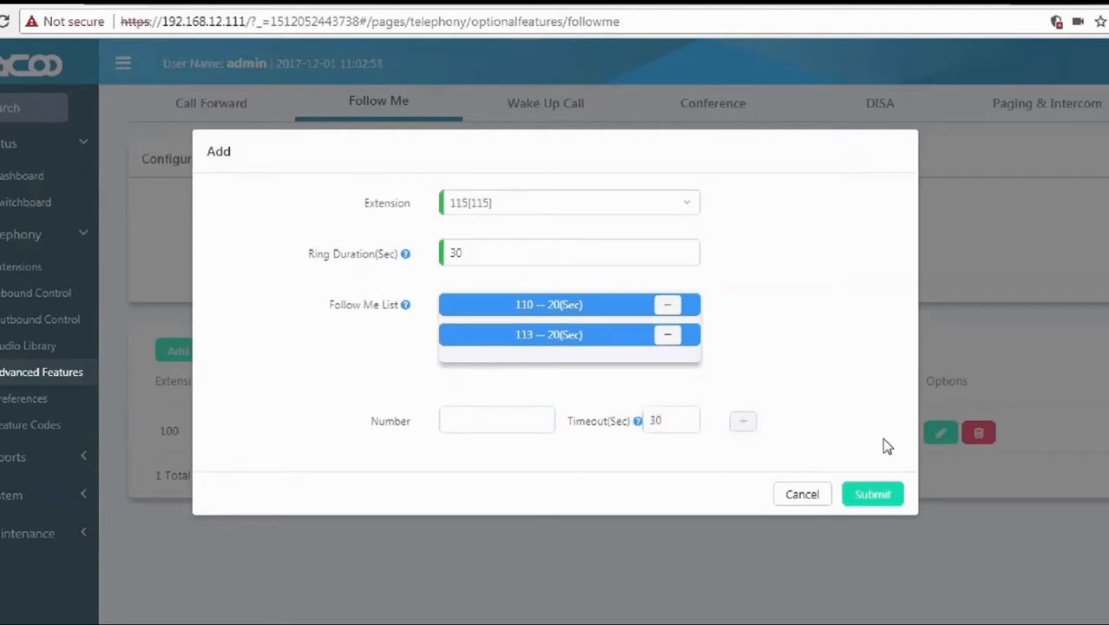
pyautogui.click(887, 497)
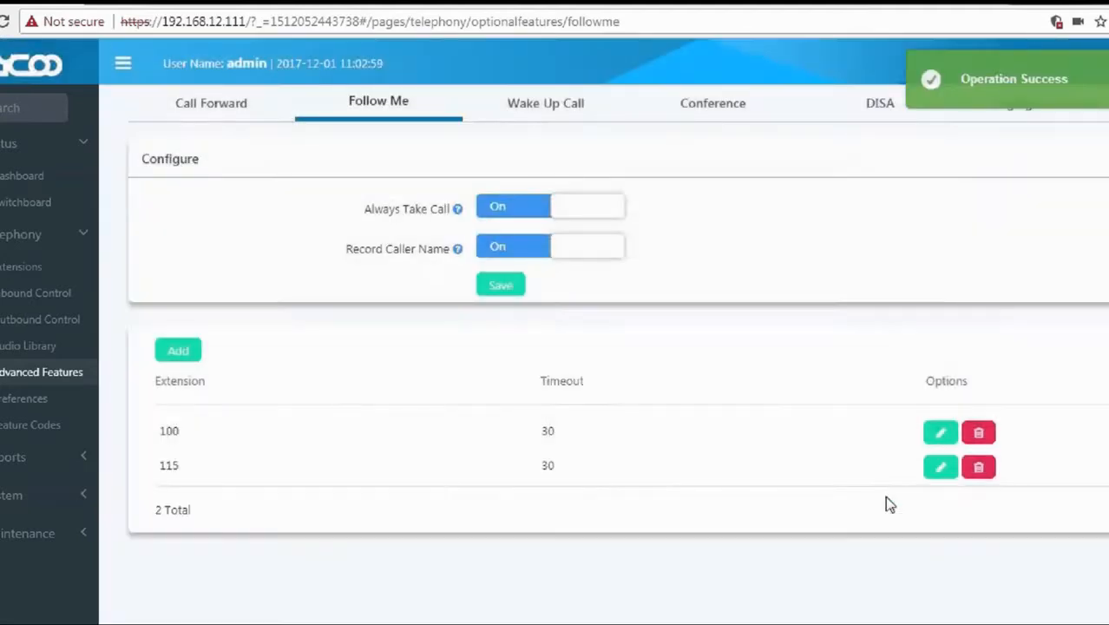
# Sign out of CooVox from the Follow Me page so the ZYCOO login page appears.
pyautogui.doubleClick(547, 466)
pyautogui.click(627, 463)
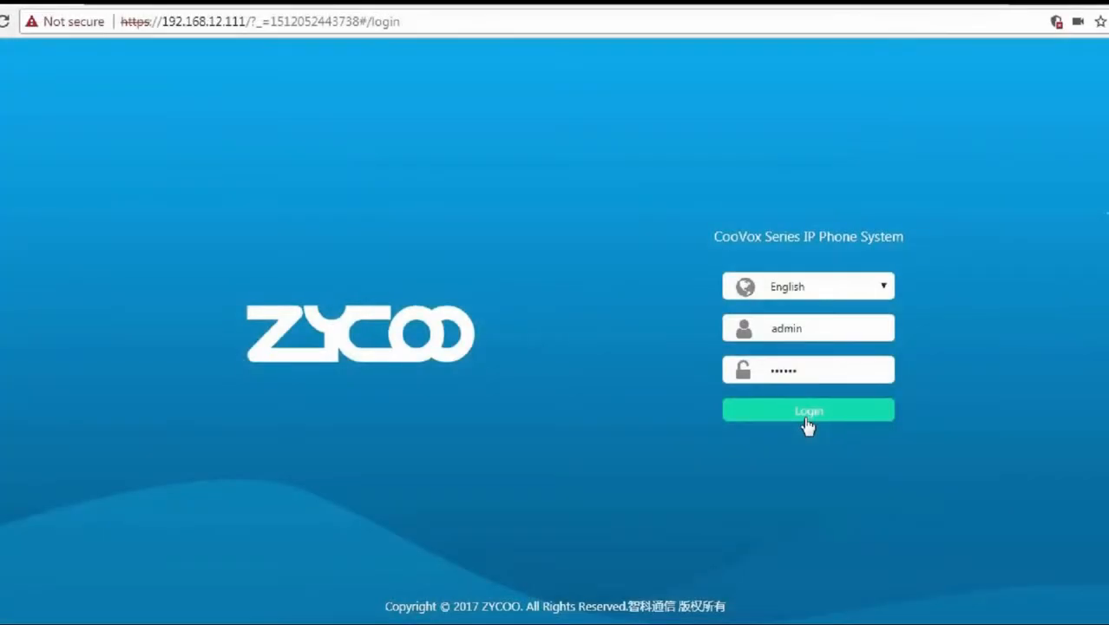
# Log in and open the DISA tab under Telephony > Advanced Features.
pyautogui.click(805, 420)
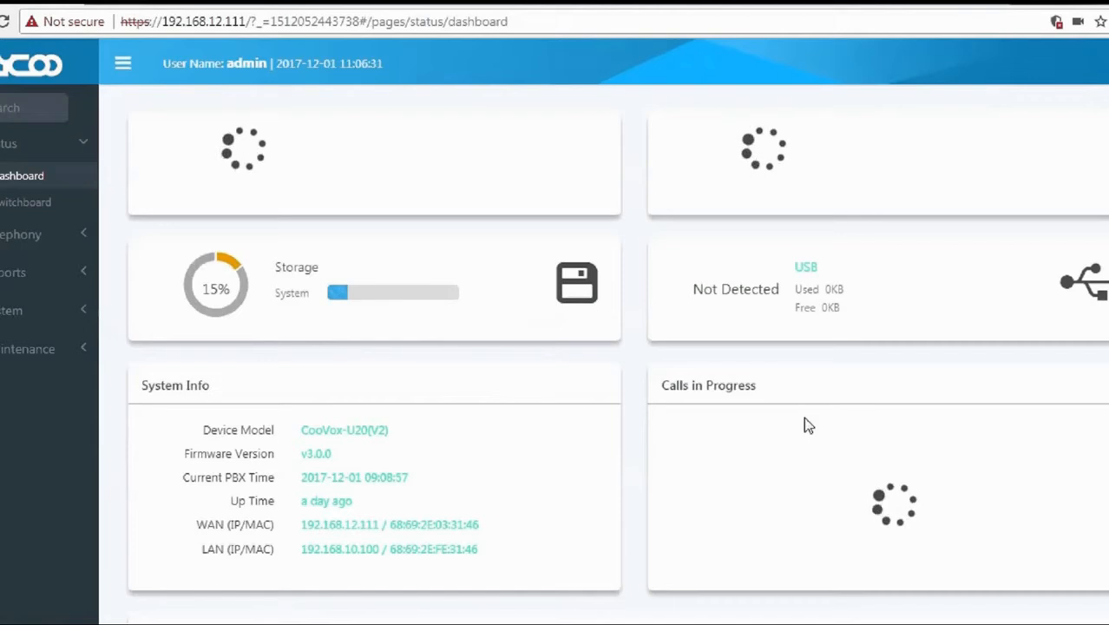
pyautogui.click(48, 241)
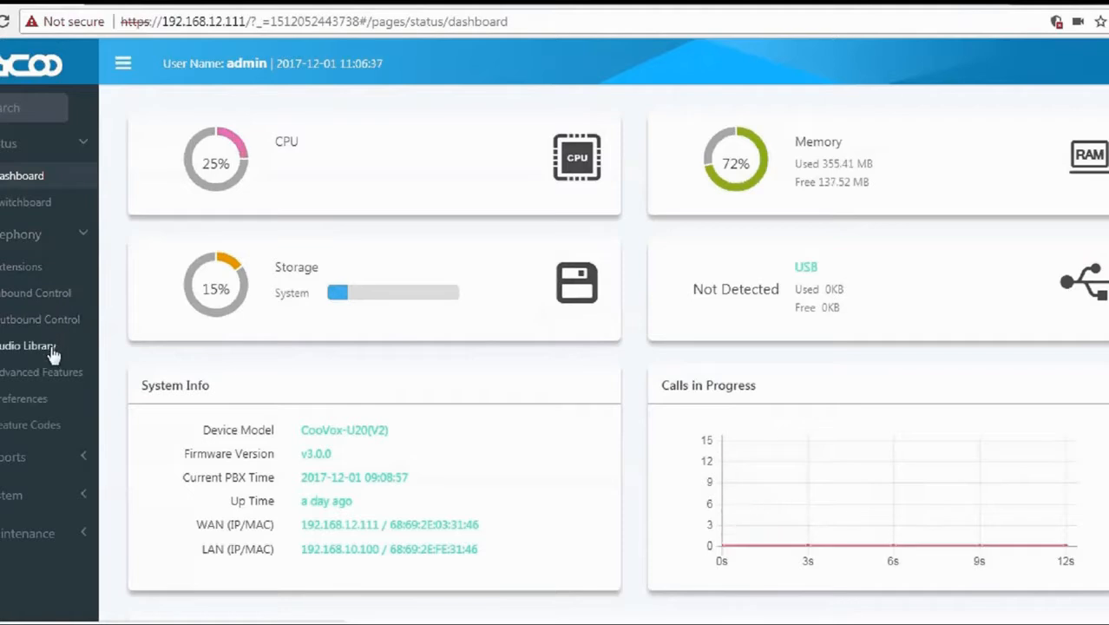
pyautogui.click(59, 382)
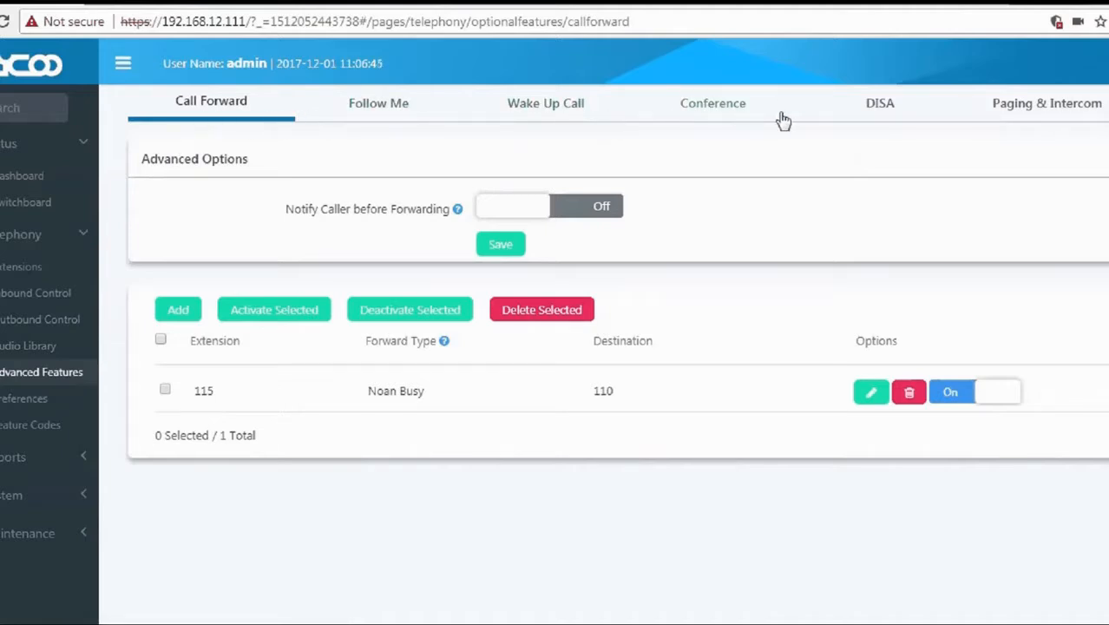
pyautogui.click(881, 109)
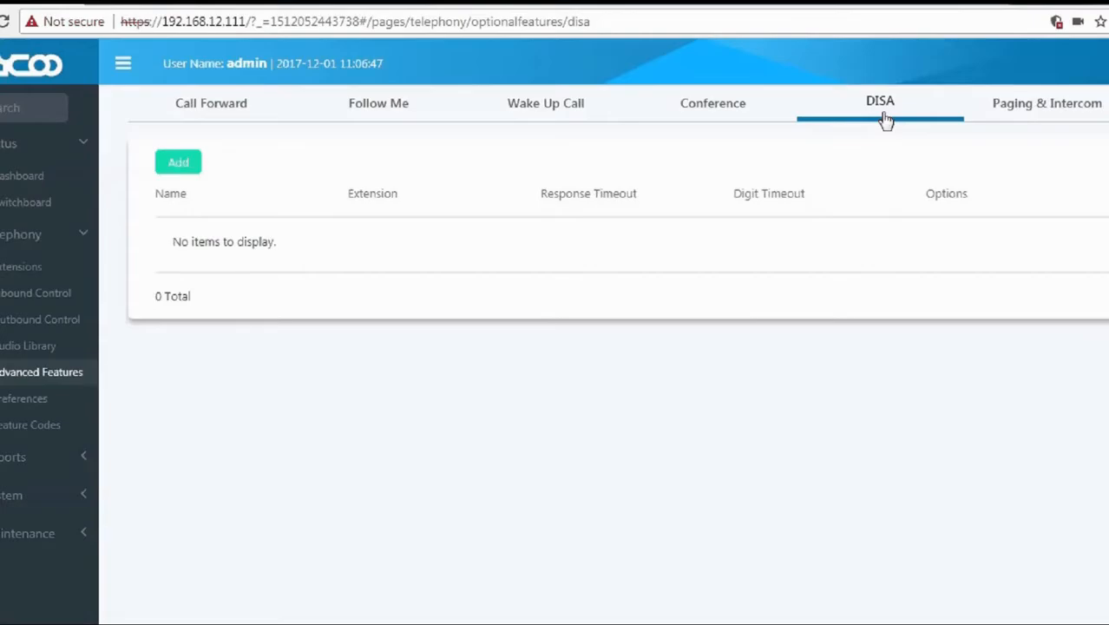
# Add a DISA named DISA1 using the Localcall PIN code set.
pyautogui.click(175, 177)
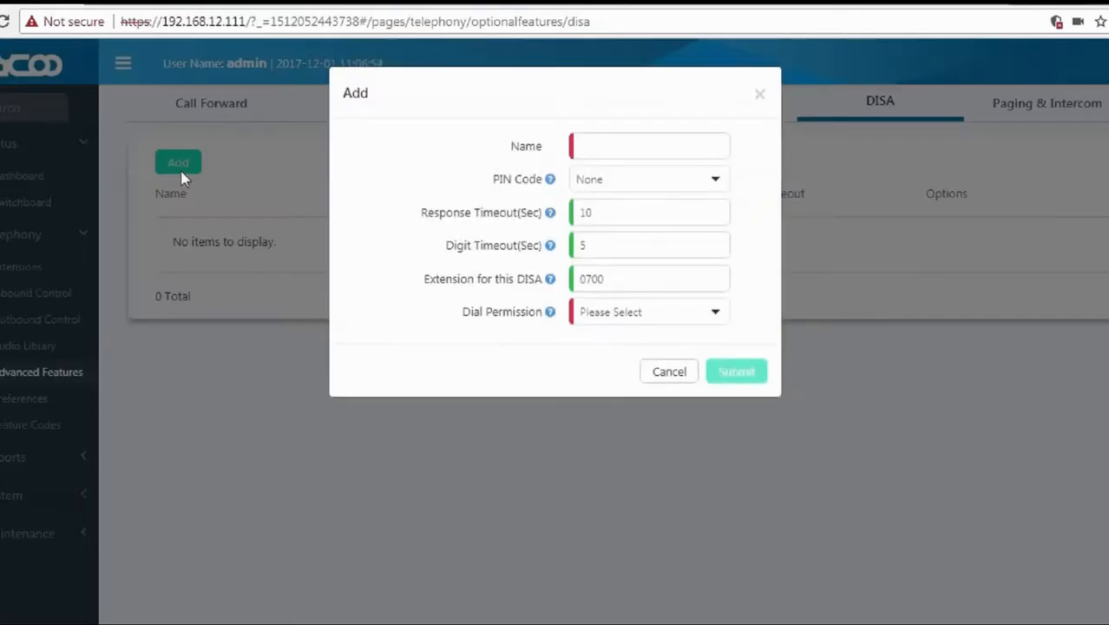
pyautogui.click(605, 150)
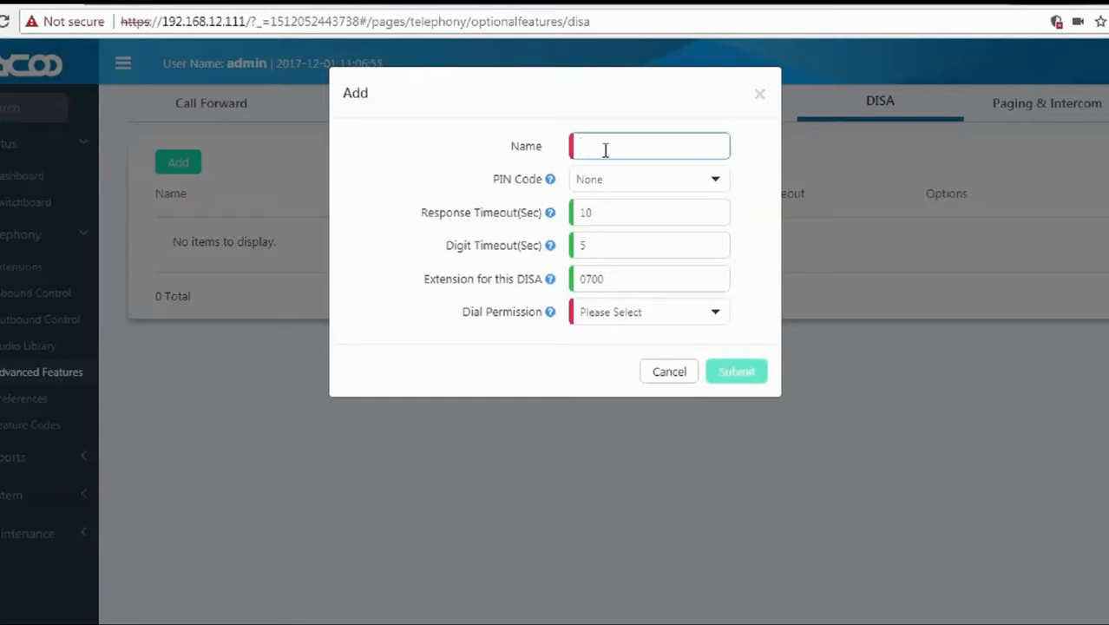
pyautogui.write('DISA1')
pyautogui.moveTo(550, 179)
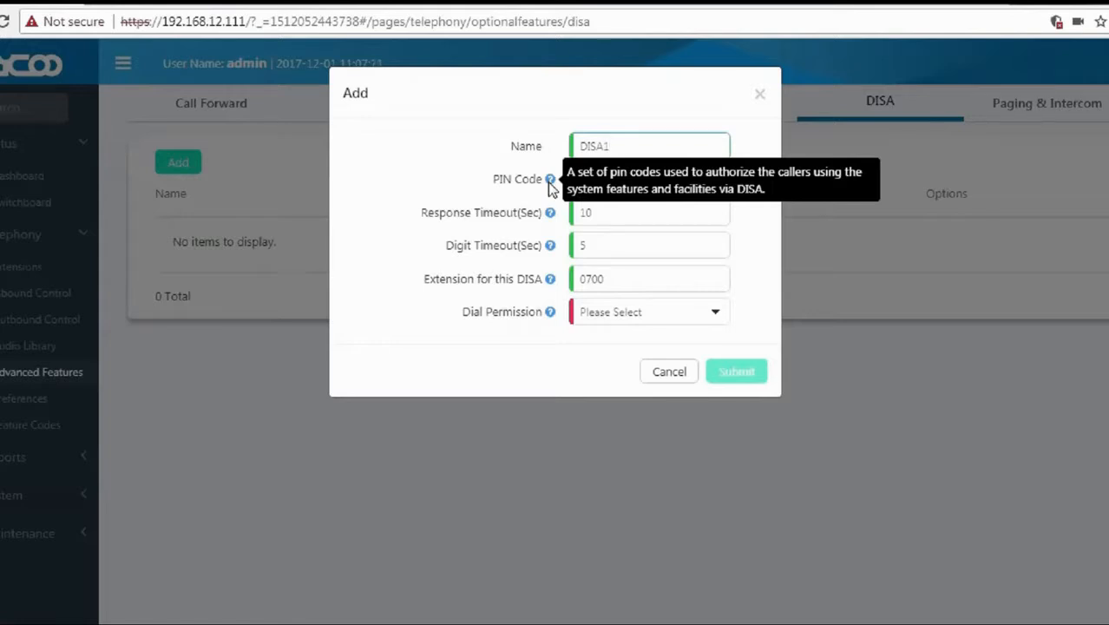
pyautogui.click(587, 184)
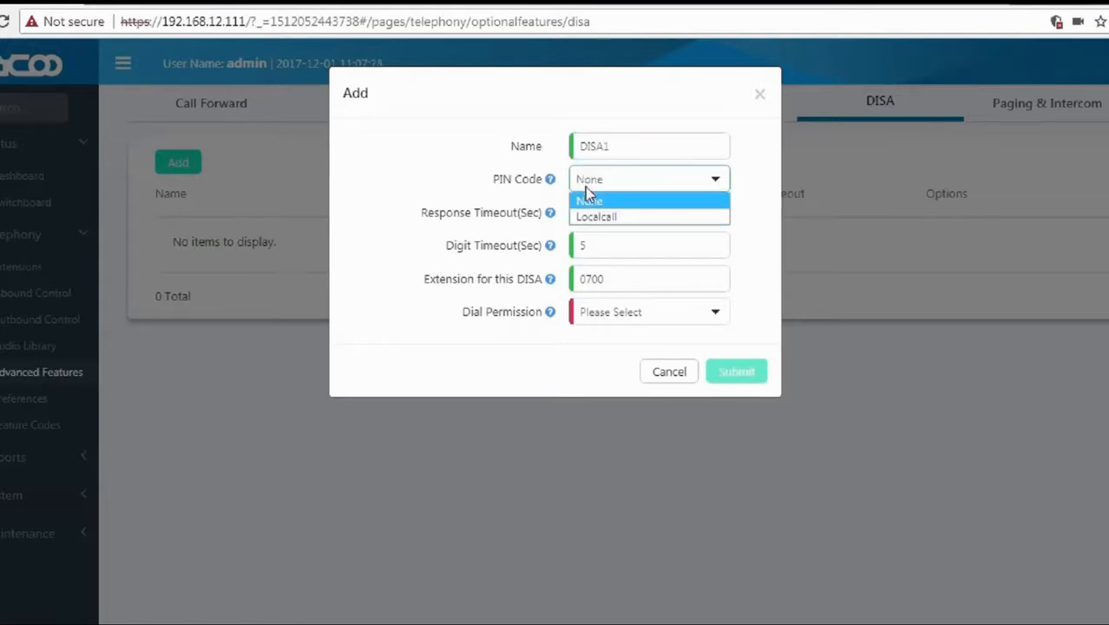
pyautogui.click(588, 217)
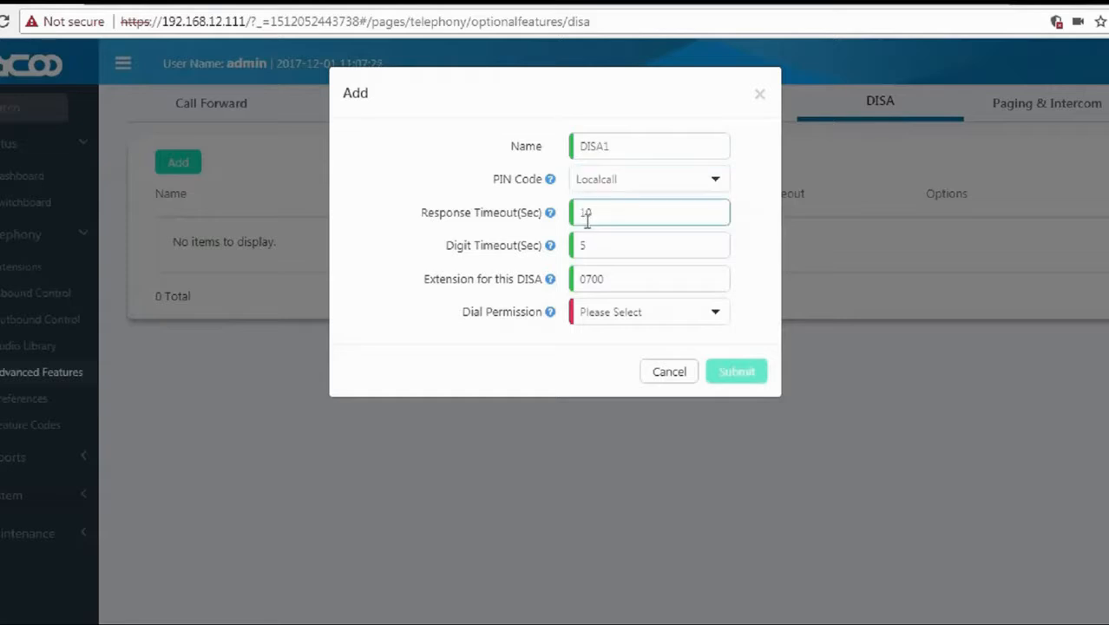
pyautogui.moveTo(550, 217)
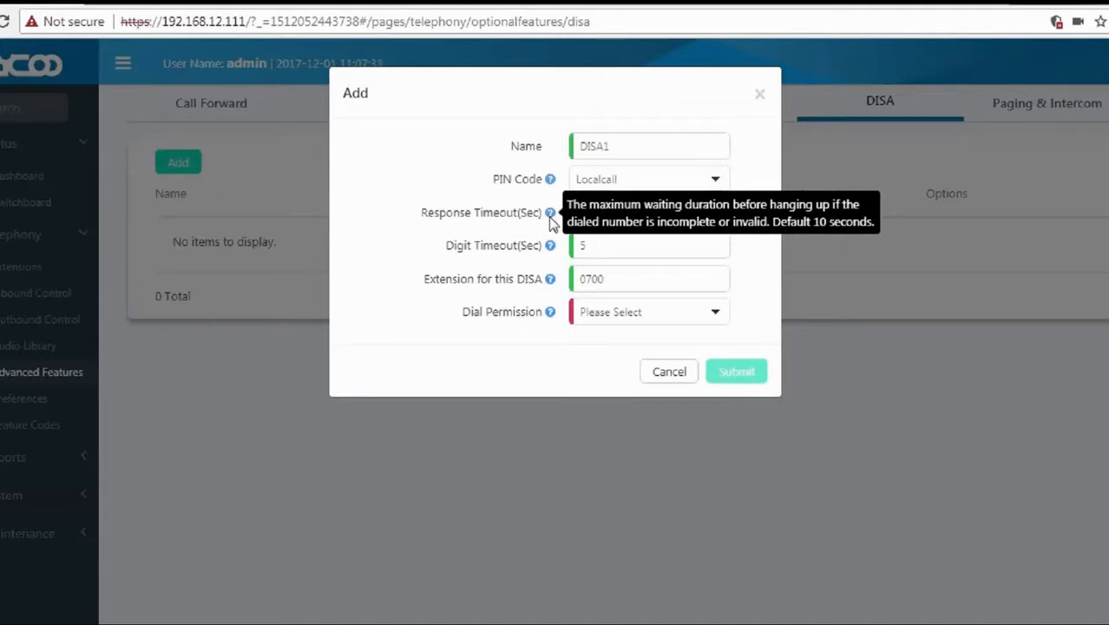
# Set Response Timeout 10, Digit Timeout 5 and DISA extension 0700.
pyautogui.doubleClick(570, 215)
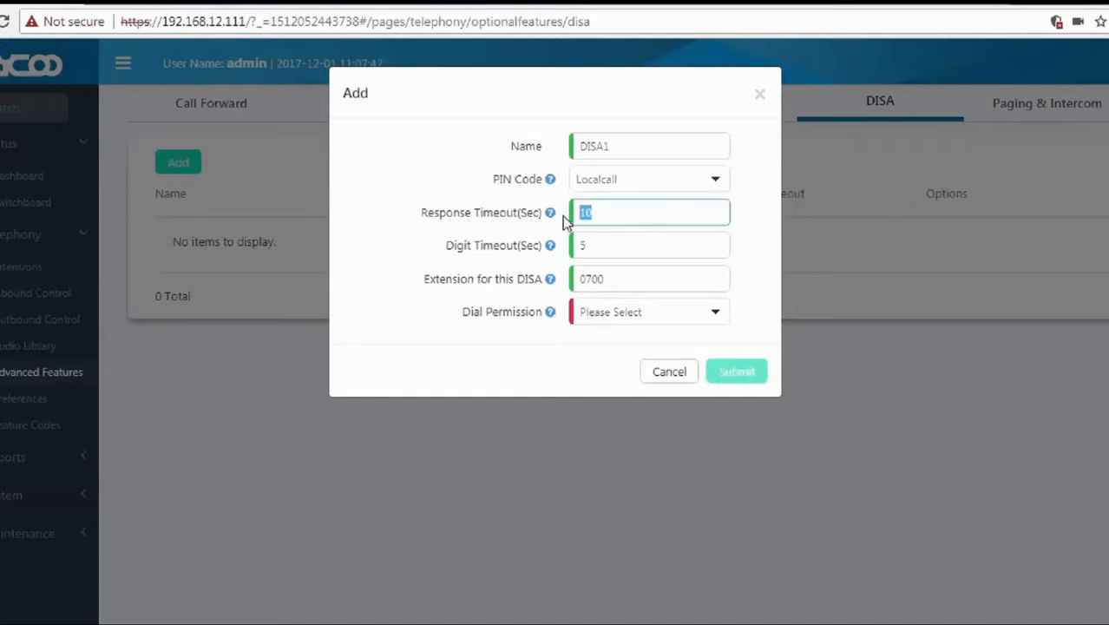
pyautogui.click(555, 233)
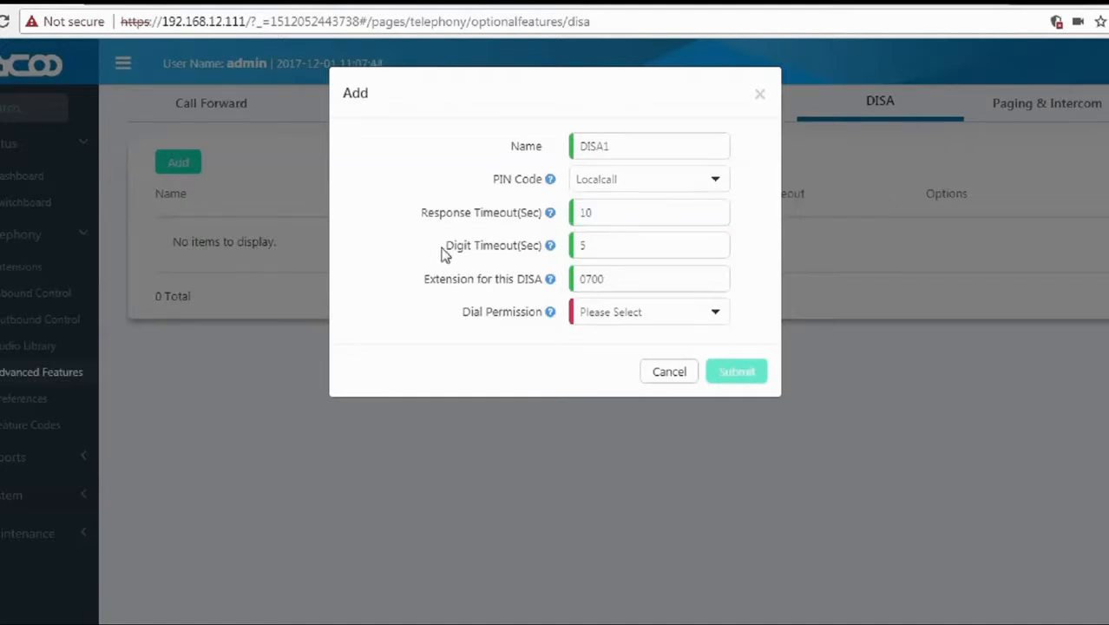
pyautogui.moveTo(447, 246); pyautogui.dragTo(554, 251)
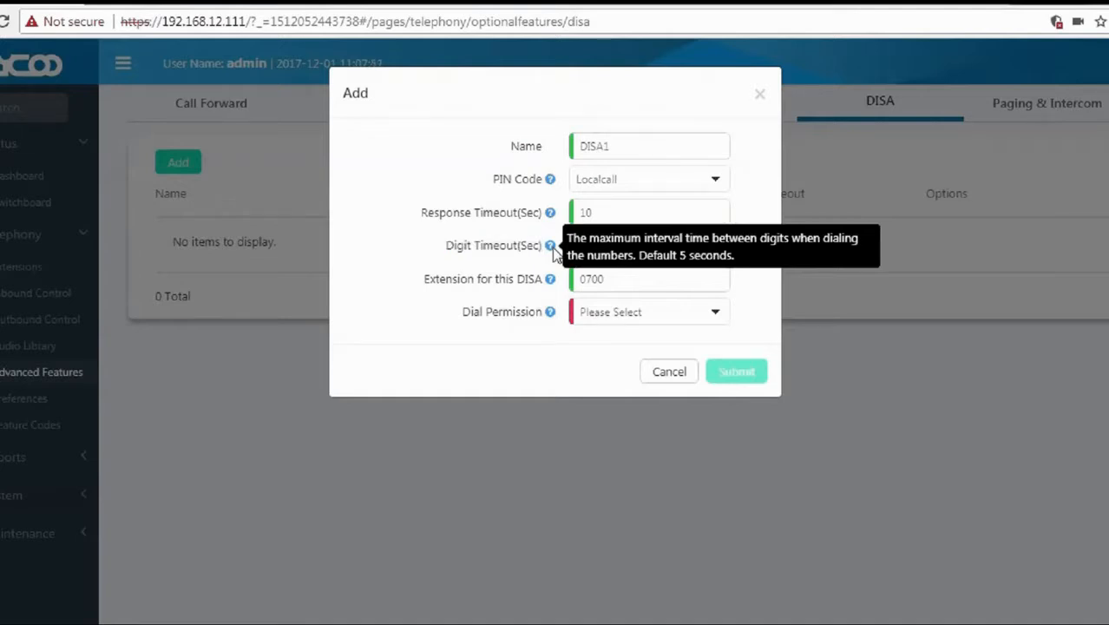
pyautogui.doubleClick(569, 250)
pyautogui.moveTo(422, 279); pyautogui.dragTo(546, 273)
pyautogui.moveTo(552, 278)
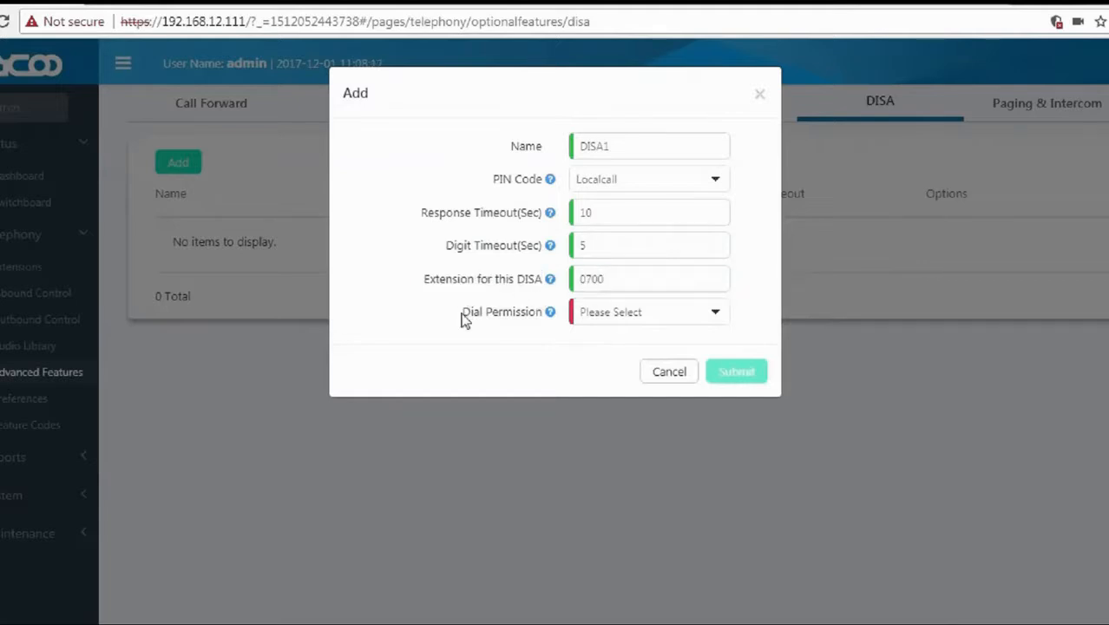
# Choose DialPlan1 as the dial permission and submit the DISA entry.
pyautogui.moveTo(461, 314); pyautogui.dragTo(549, 320)
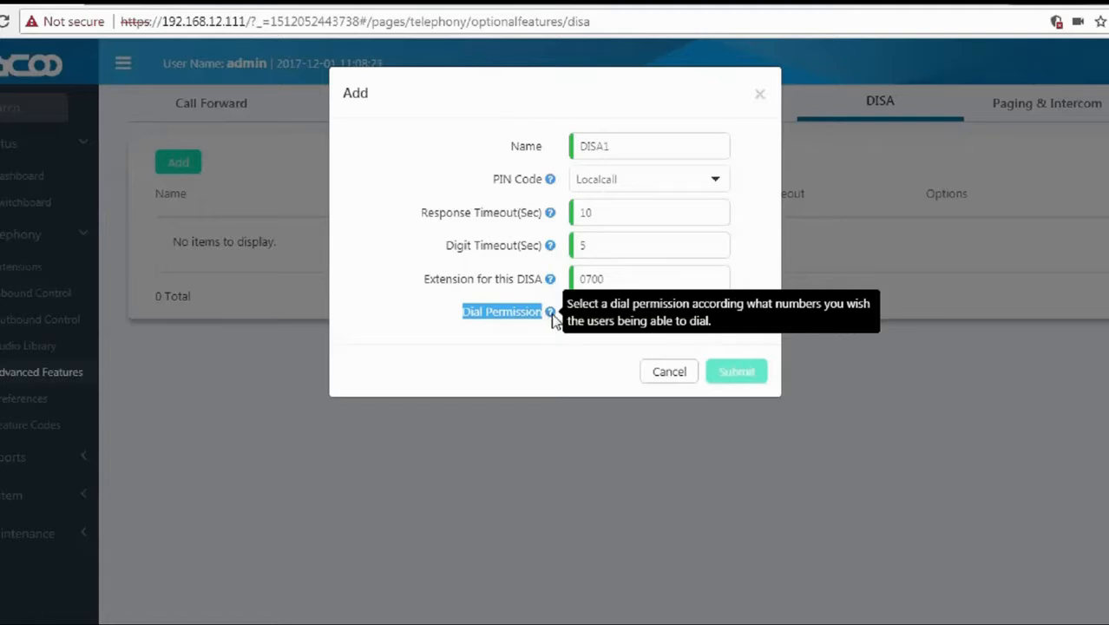
pyautogui.click(594, 318)
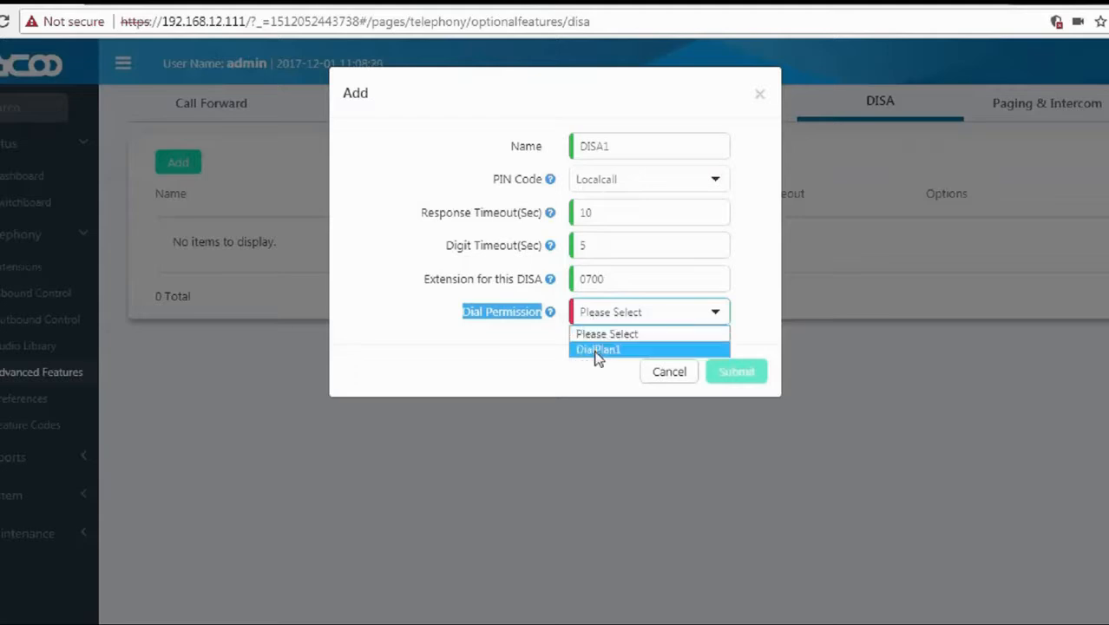
pyautogui.click(597, 350)
pyautogui.click(733, 372)
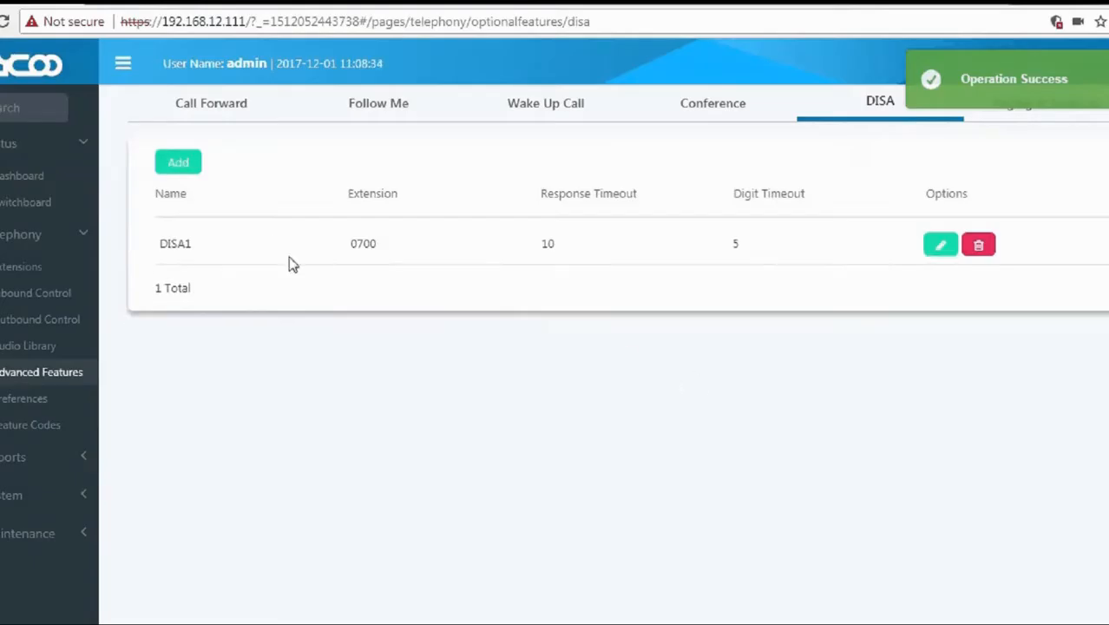
# Leave the DISA page and return to the CooVox login screen.
pyautogui.moveTo(244, 244); pyautogui.dragTo(163, 237)
pyautogui.click(160, 242)
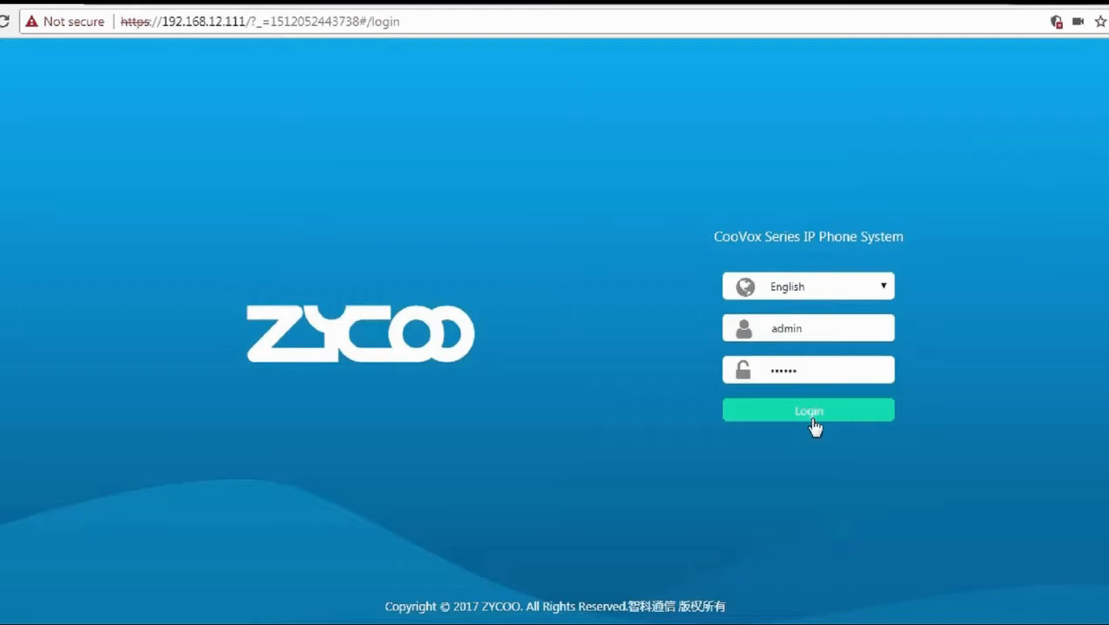
# Log back in and open the Paging & Intercom tab under Advanced Features.
pyautogui.click(815, 426)
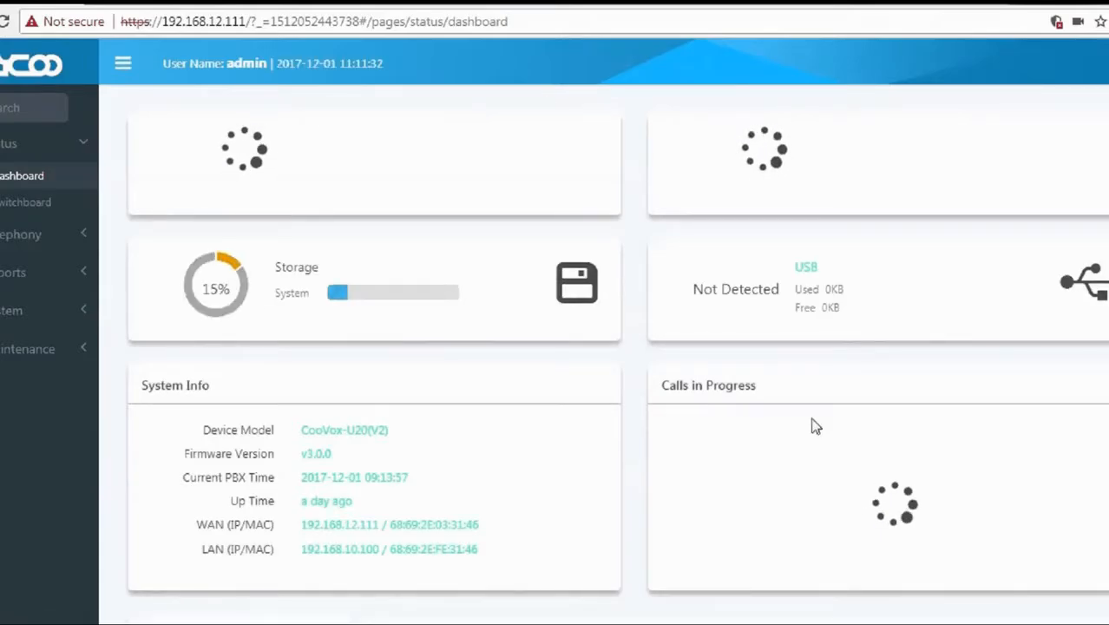
pyautogui.click(6, 247)
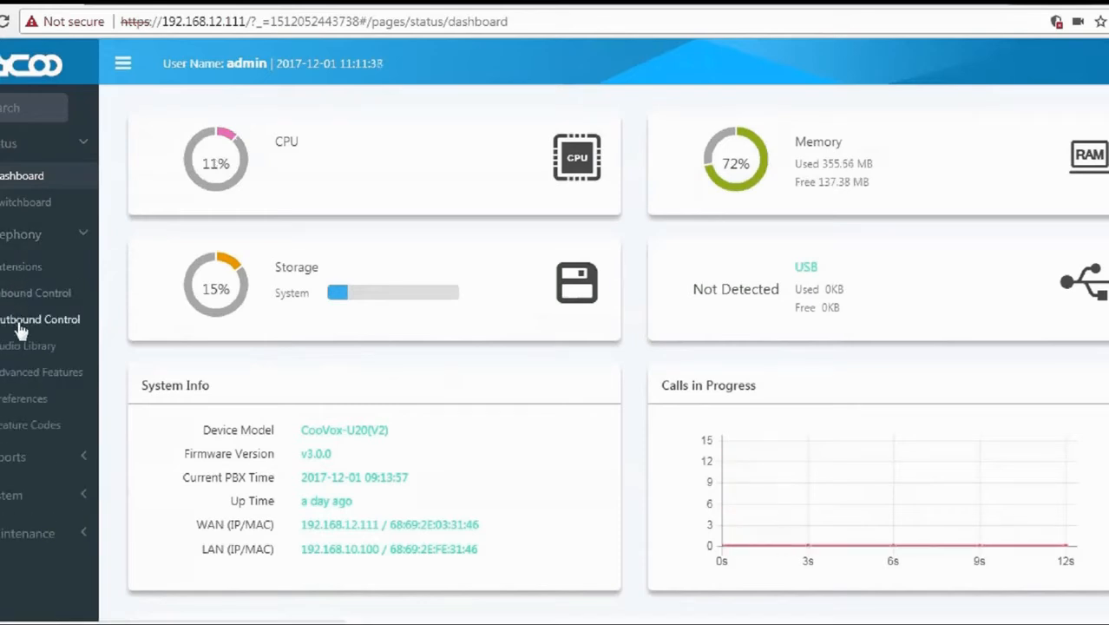
pyautogui.click(23, 382)
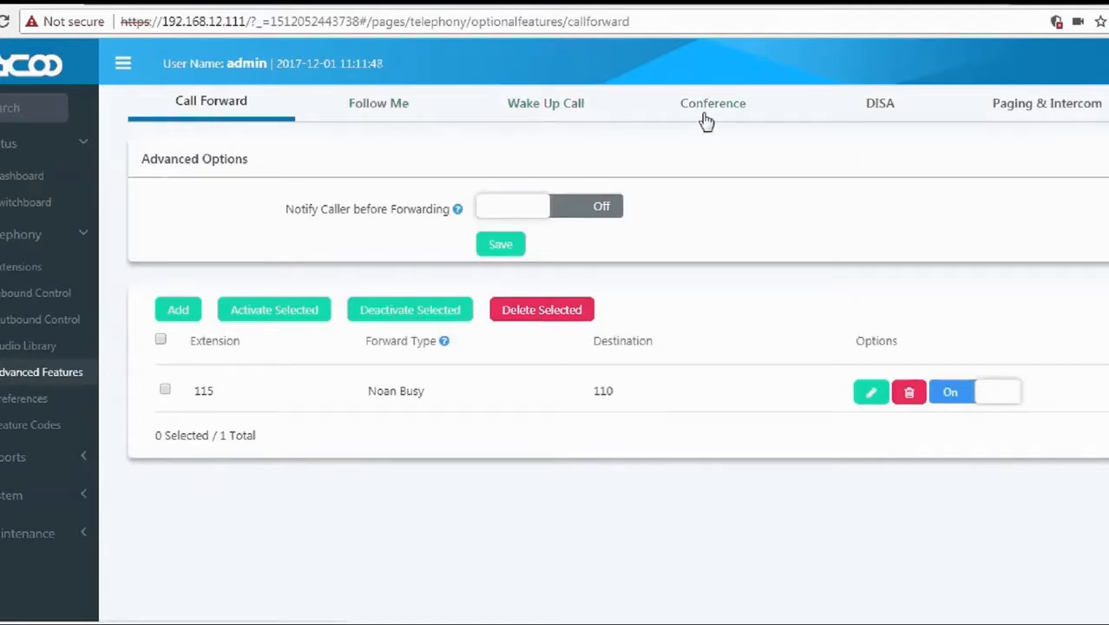
pyautogui.click(1041, 122)
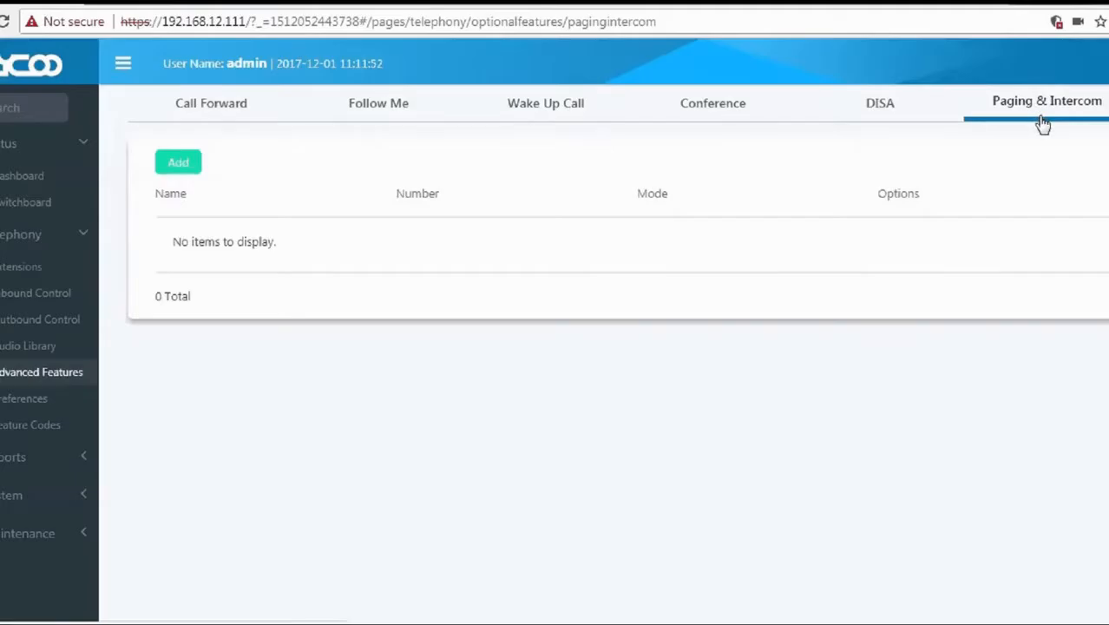
# Add a paging group keeping number 0500 and name it SalesTeam.
pyautogui.click(177, 165)
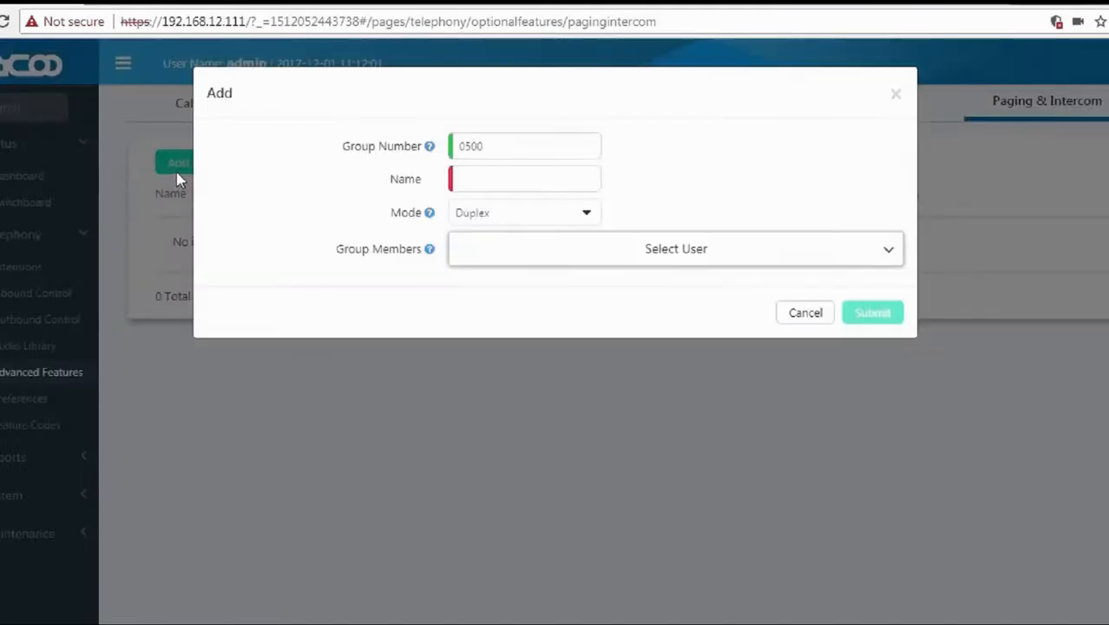
pyautogui.moveTo(341, 145); pyautogui.dragTo(423, 149)
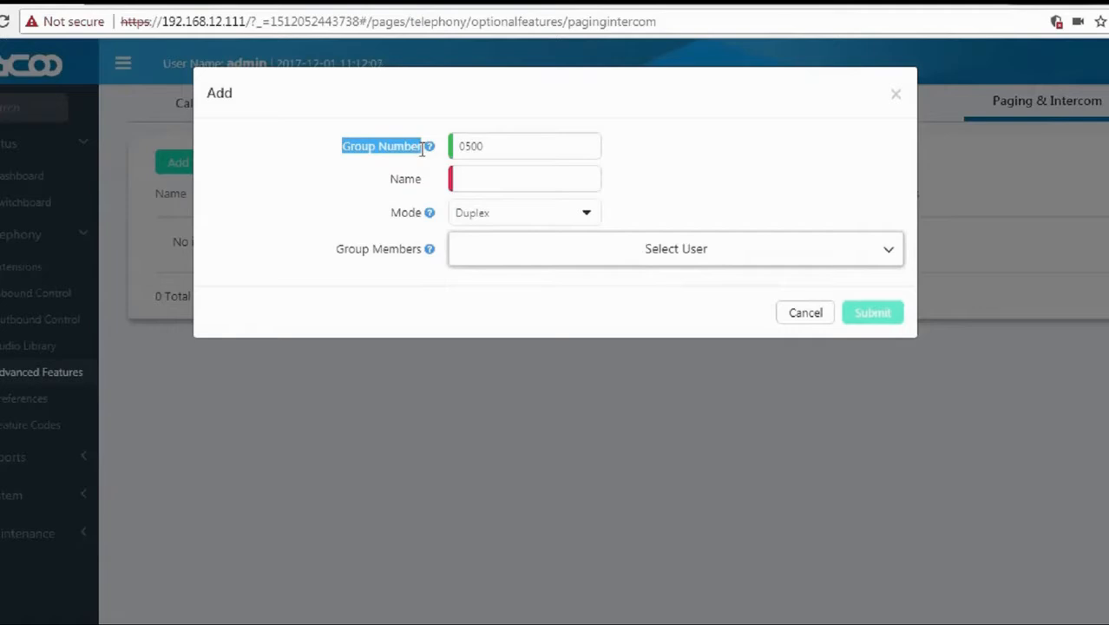
pyautogui.click(426, 155)
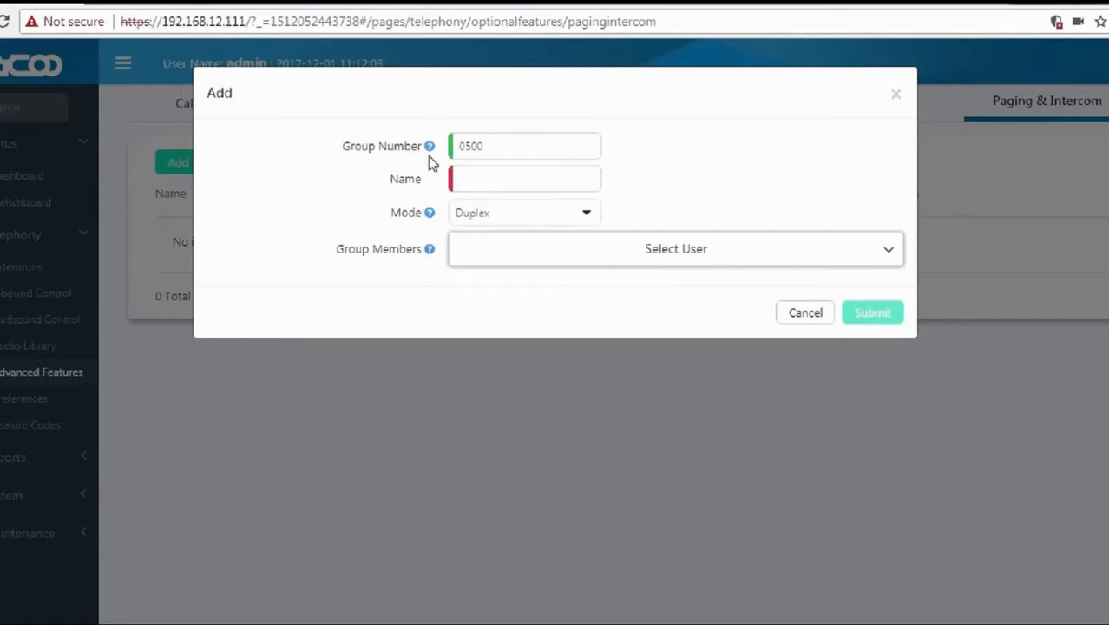
pyautogui.moveTo(430, 149)
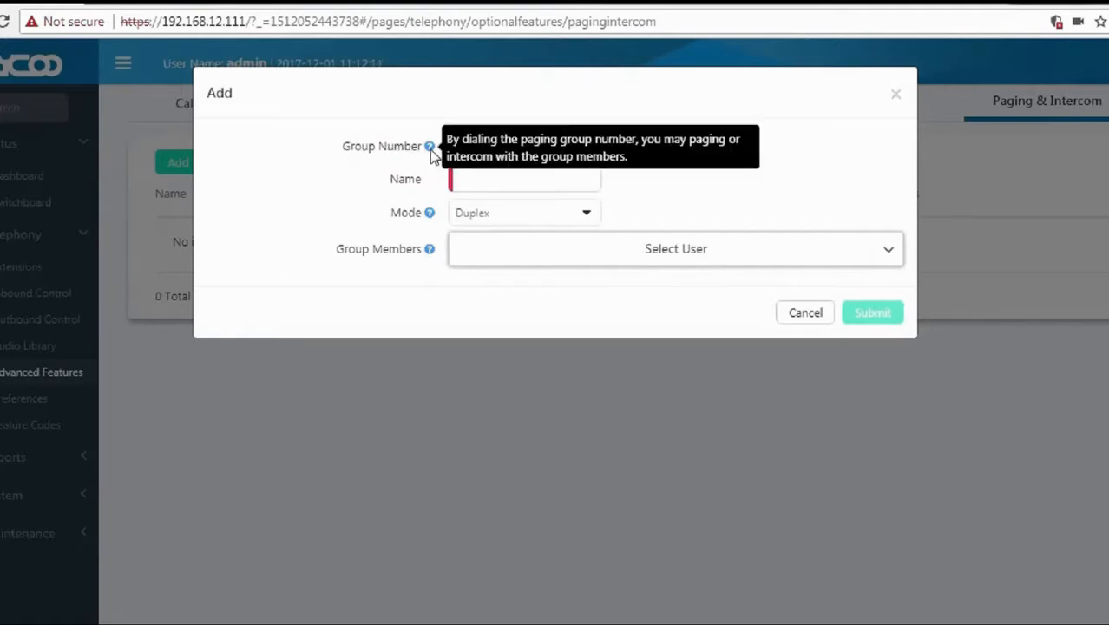
pyautogui.moveTo(493, 148); pyautogui.dragTo(451, 156)
pyautogui.click(476, 181)
pyautogui.write('sales')
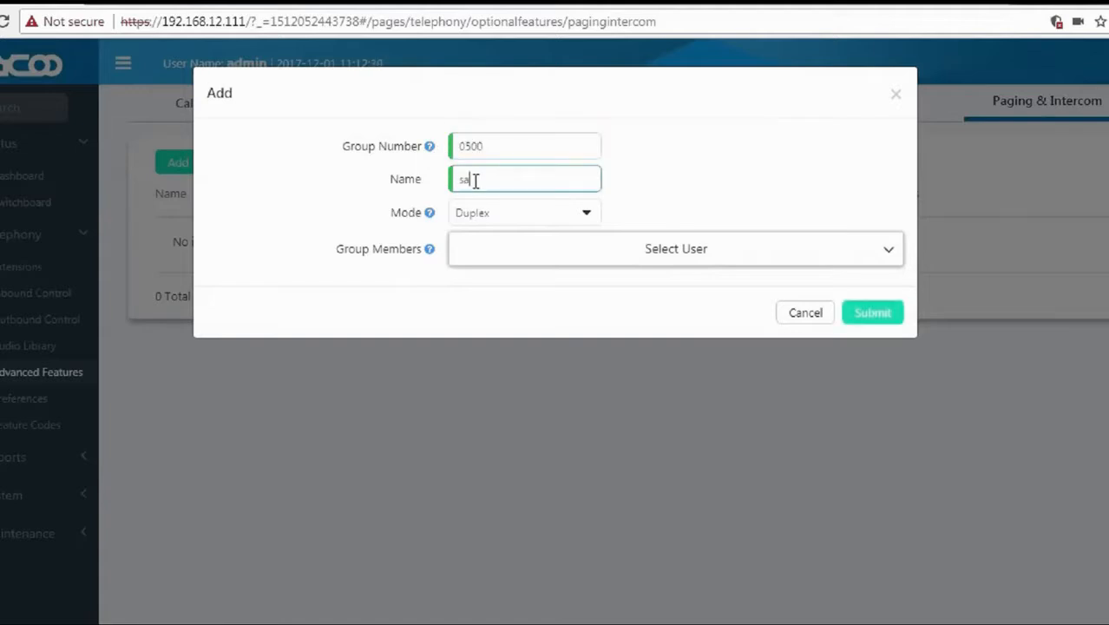
pyautogui.press('BackSpace')
pyautogui.press('BackSpace')
pyautogui.press('BackSpace')
pyautogui.press('BackSpace')
pyautogui.press('BackSpace')
pyautogui.write('salesTeam')
# Keep Duplex as the paging group's mode.
pyautogui.moveTo(393, 213); pyautogui.dragTo(422, 215)
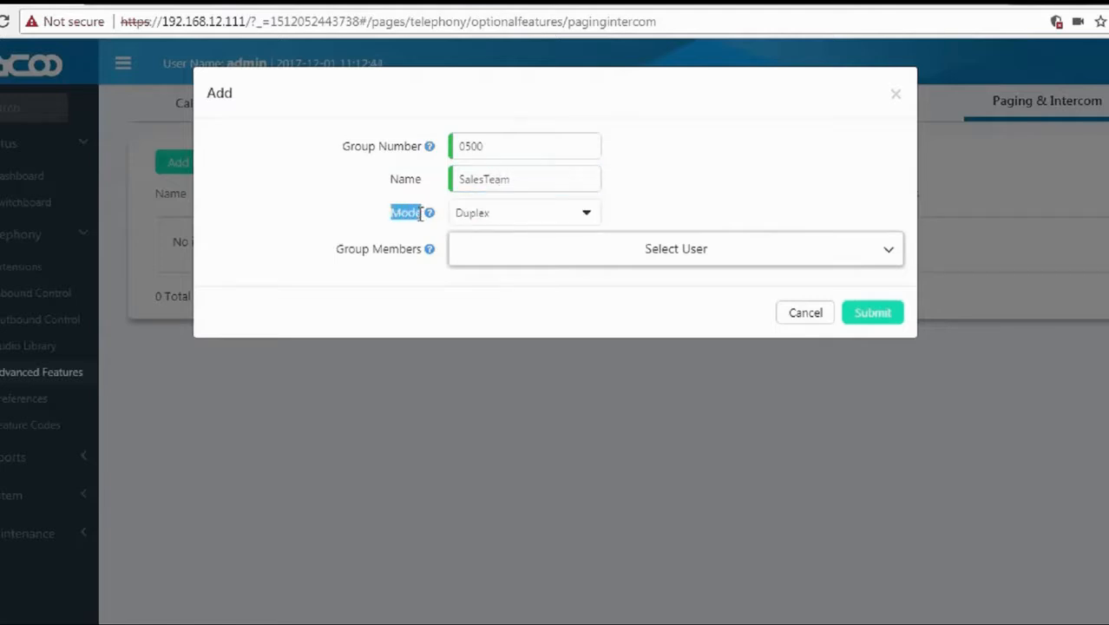
pyautogui.moveTo(427, 222)
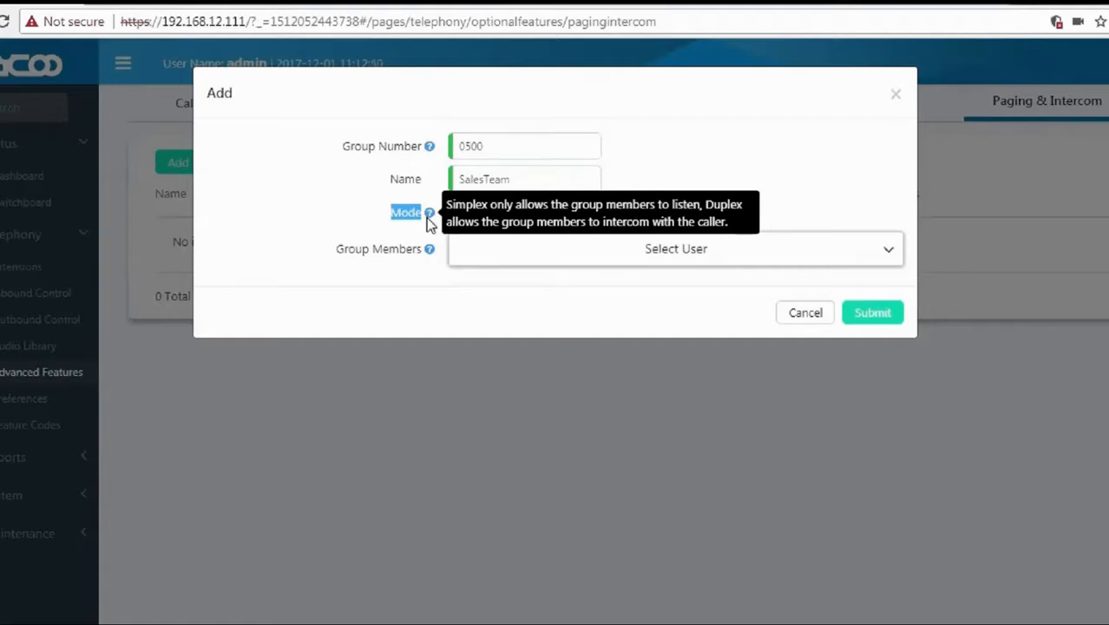
pyautogui.click(482, 216)
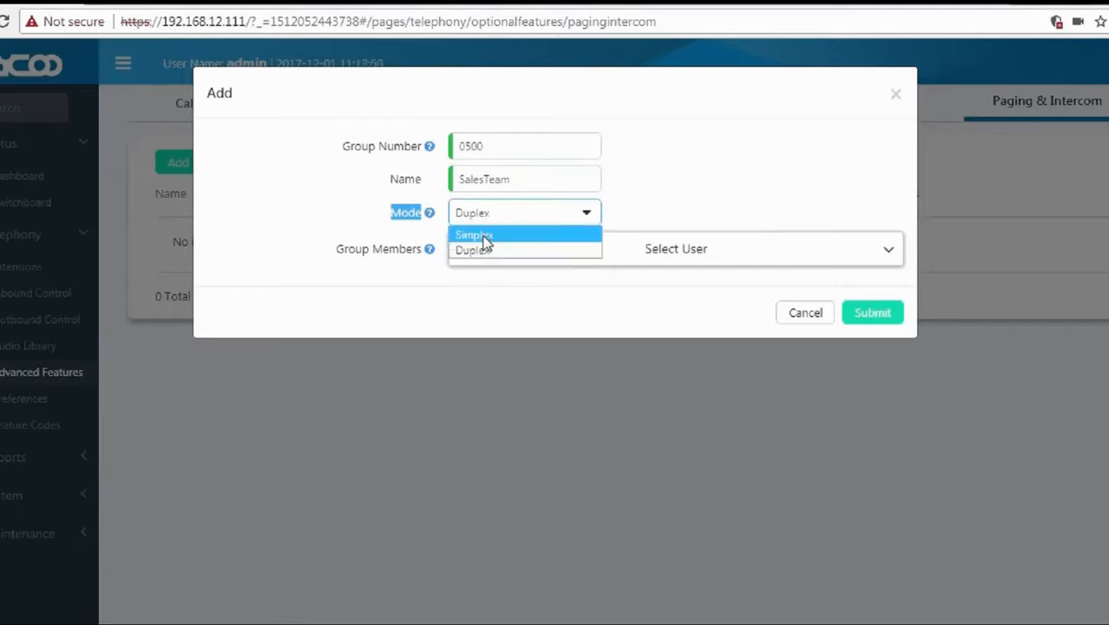
pyautogui.click(485, 253)
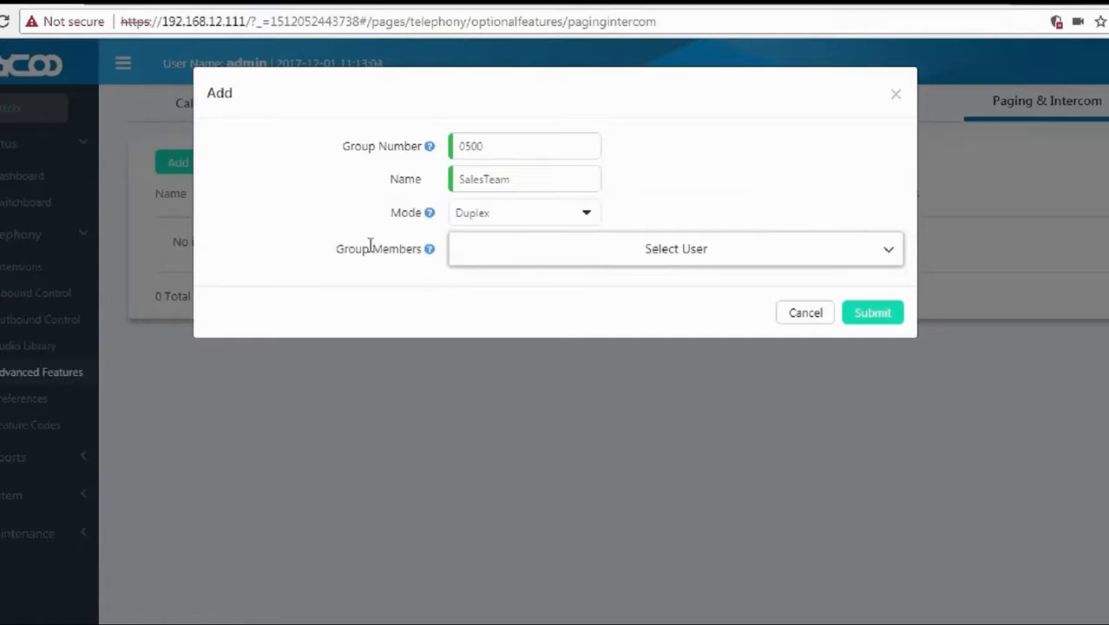
# Add extensions 110 and 115 as group members and submit the group.
pyautogui.moveTo(336, 250); pyautogui.dragTo(424, 252)
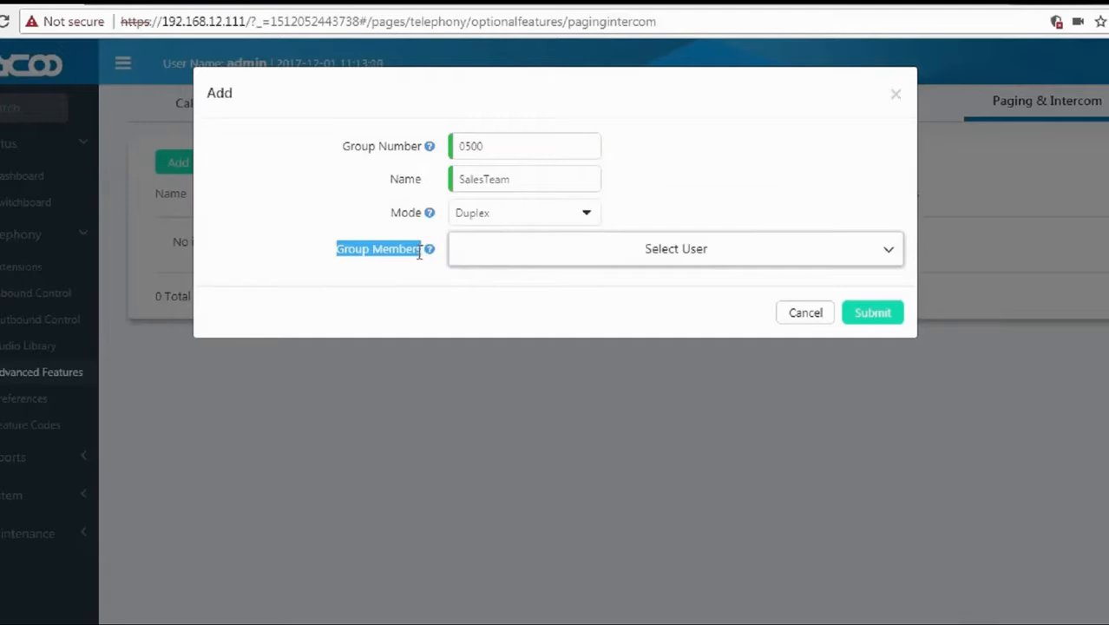
pyautogui.click(429, 260)
pyautogui.moveTo(430, 252)
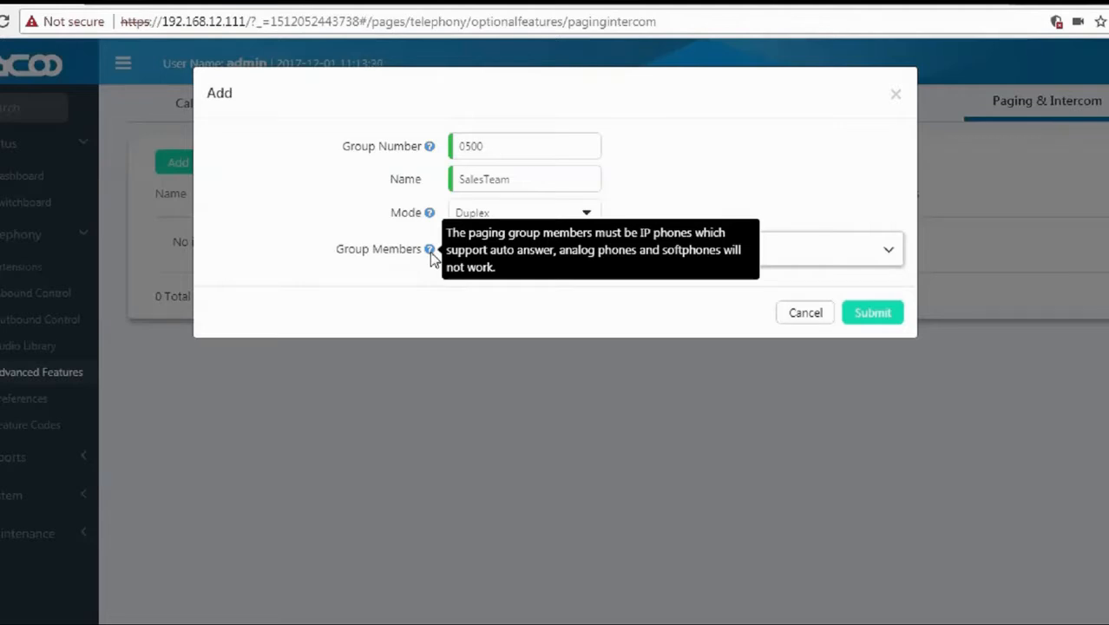
pyautogui.click(485, 256)
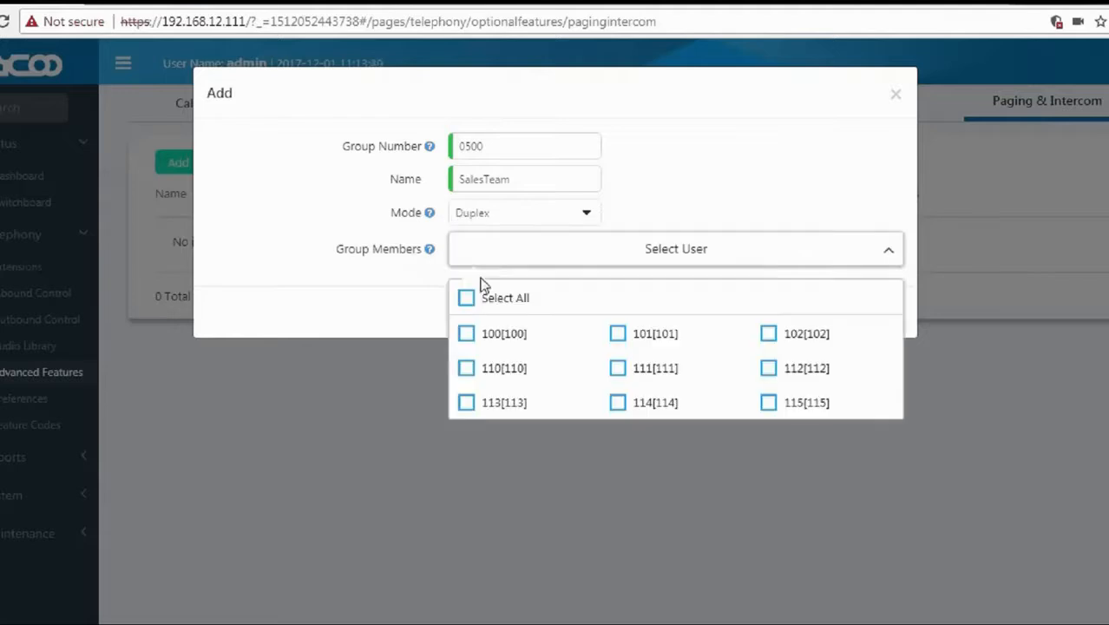
pyautogui.click(467, 370)
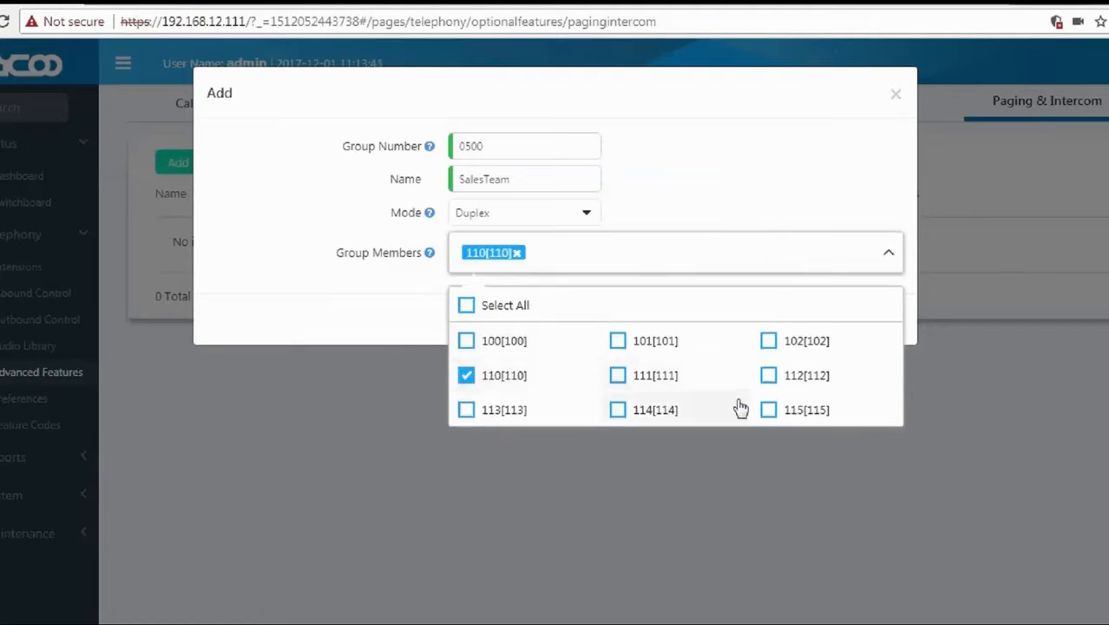
pyautogui.click(767, 413)
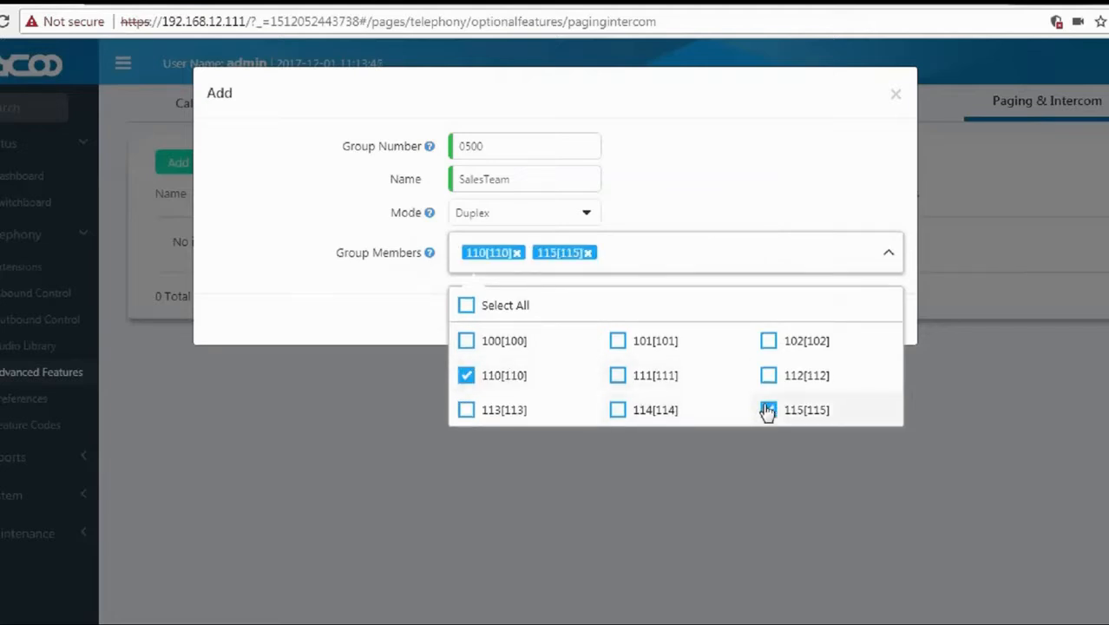
pyautogui.click(410, 314)
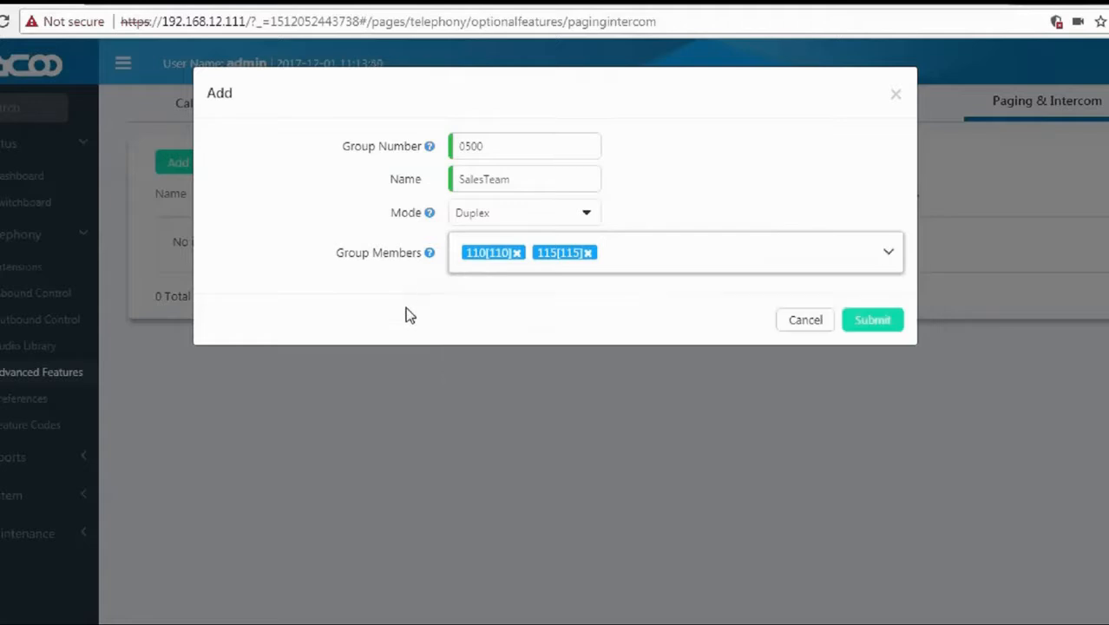
pyautogui.click(857, 323)
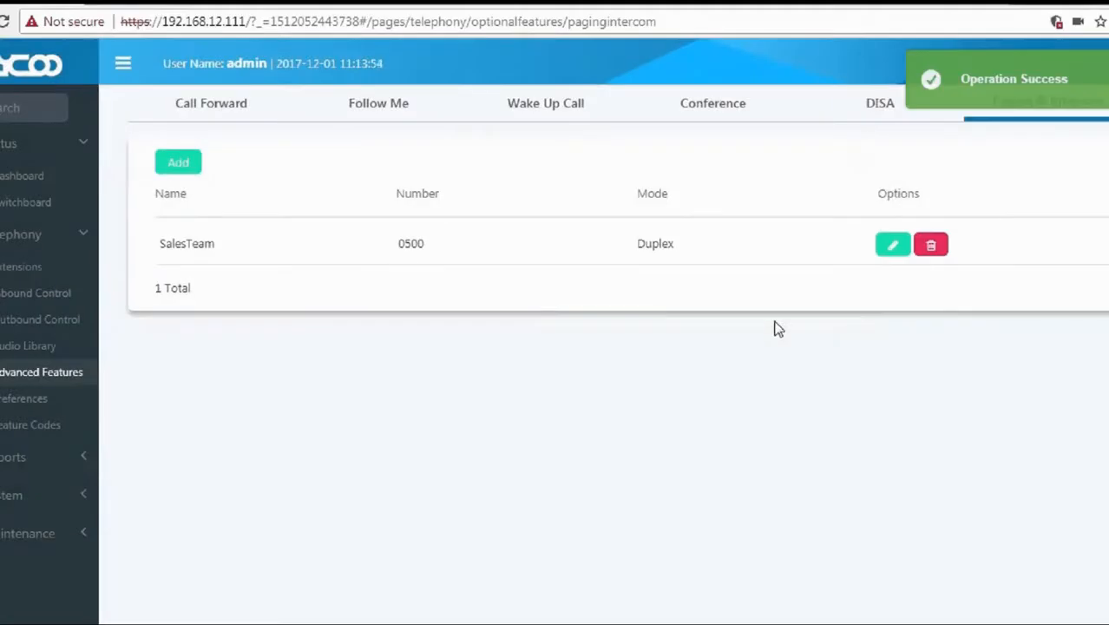
# Highlight the SalesTeam 0500 row in Paging & Intercom, then return to the login page.
pyautogui.moveTo(160, 243); pyautogui.dragTo(229, 242)
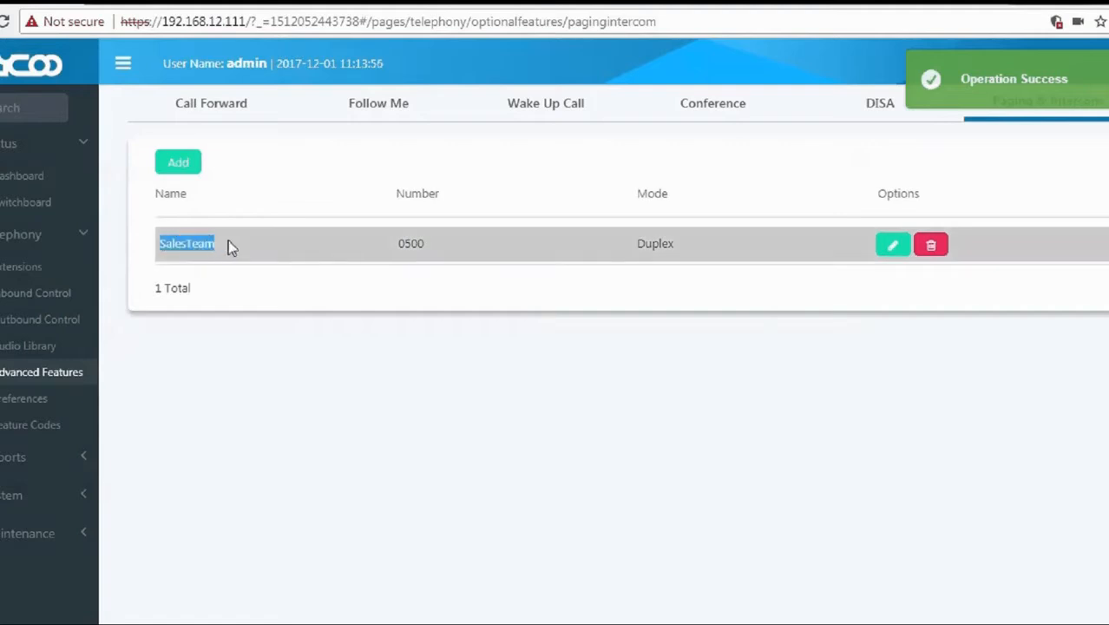
pyautogui.moveTo(405, 244); pyautogui.dragTo(477, 245)
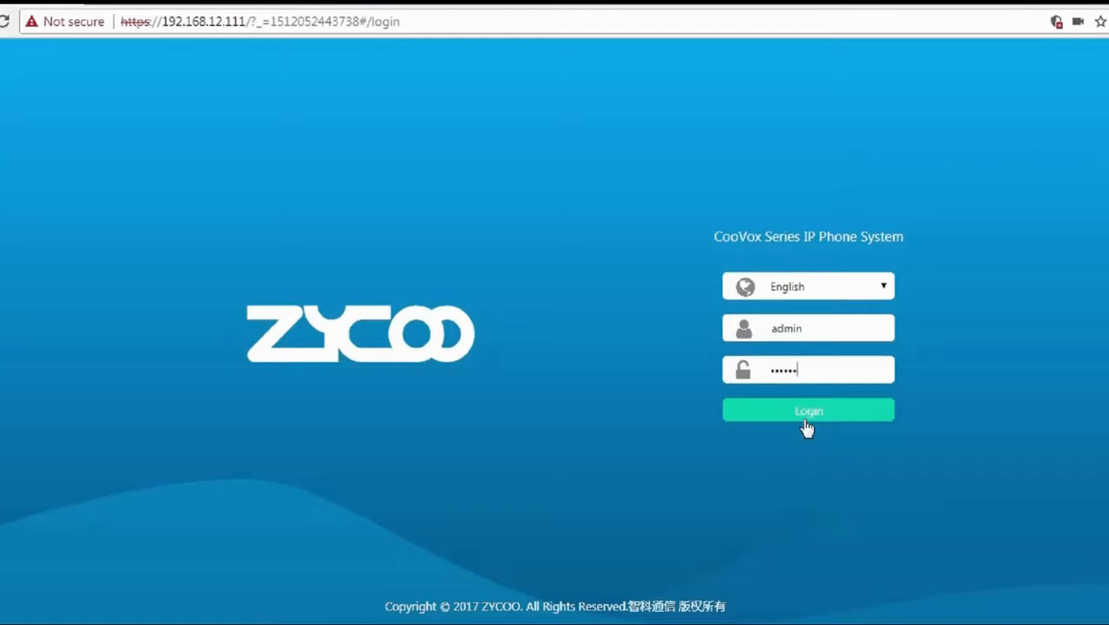
# Log back in and open the empty Call Queue tab under Telephony > Advanced Features.
pyautogui.click(806, 421)
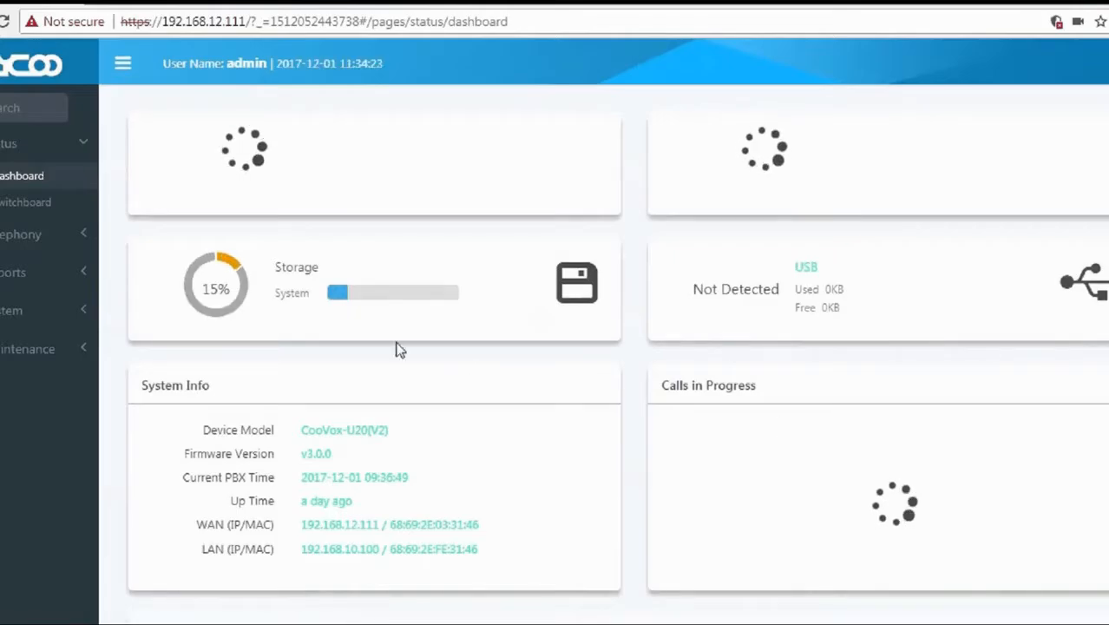
pyautogui.click(13, 250)
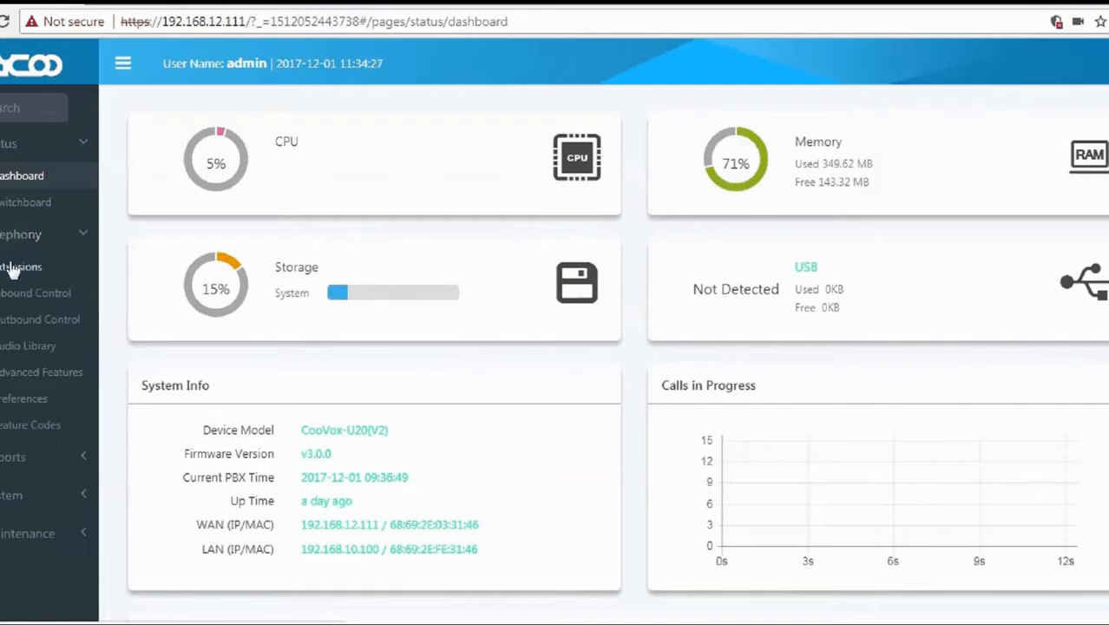
pyautogui.click(19, 378)
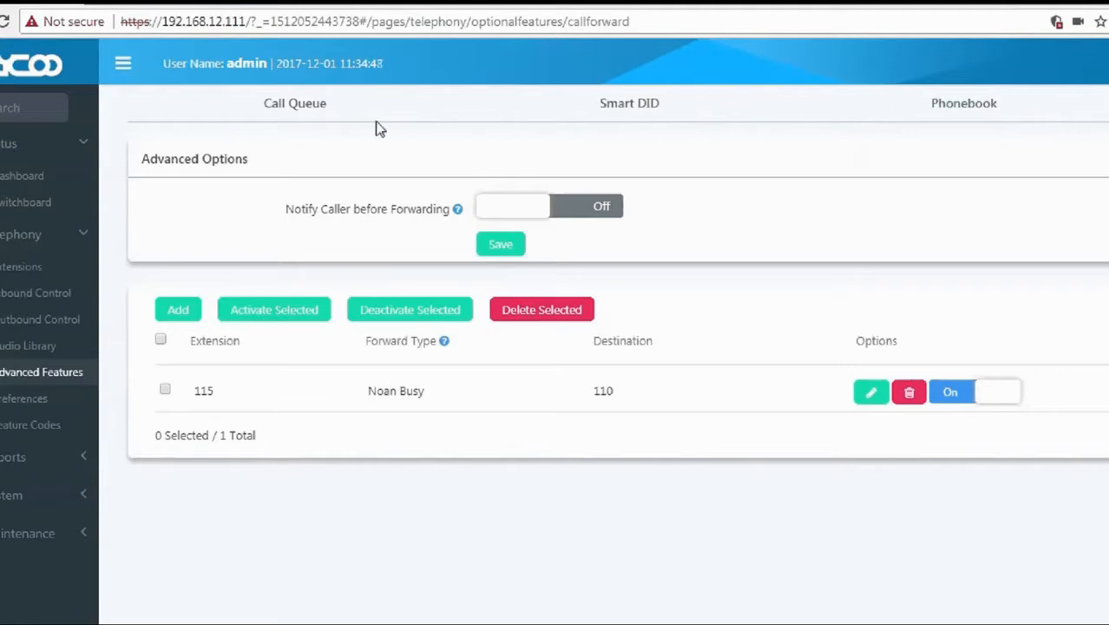
pyautogui.click(294, 113)
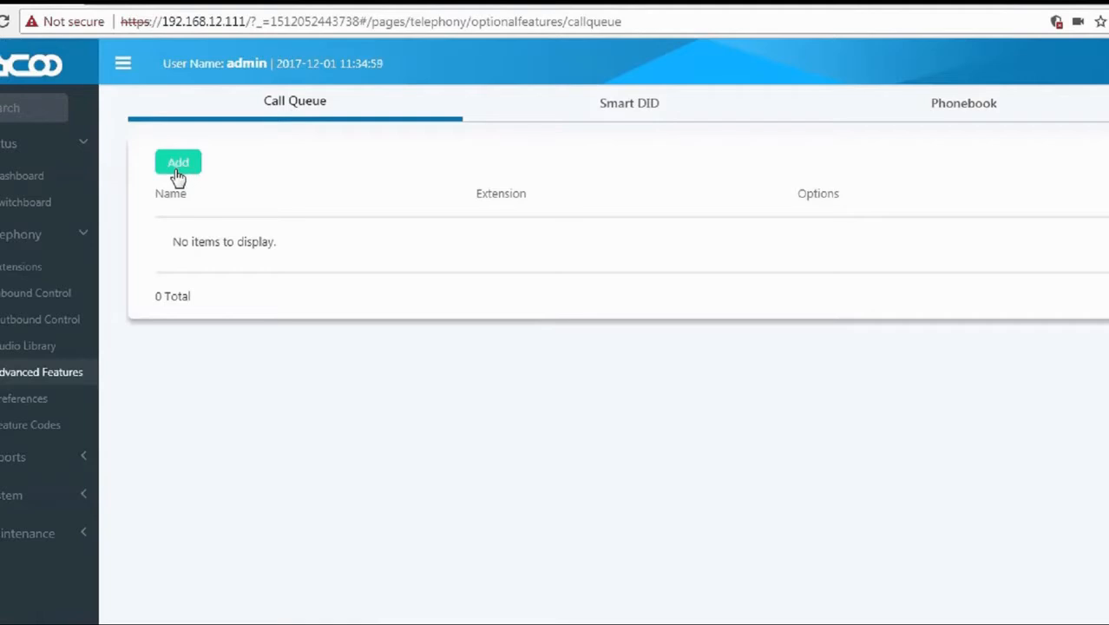
# Add a new call queue and name it SalesTeamqu.
pyautogui.click(178, 165)
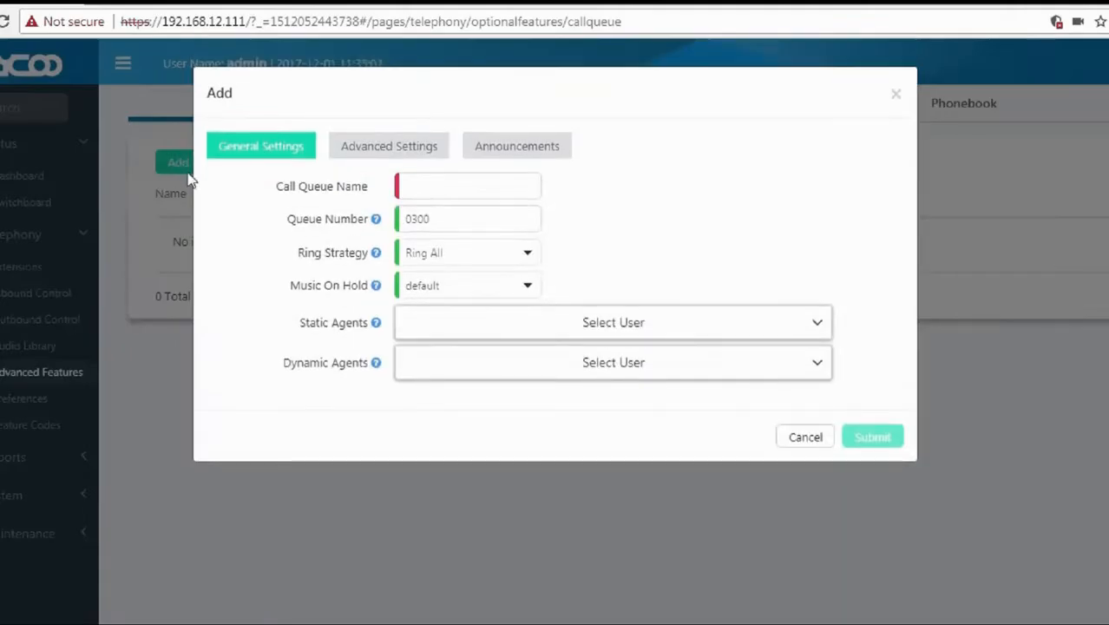
pyautogui.click(404, 184)
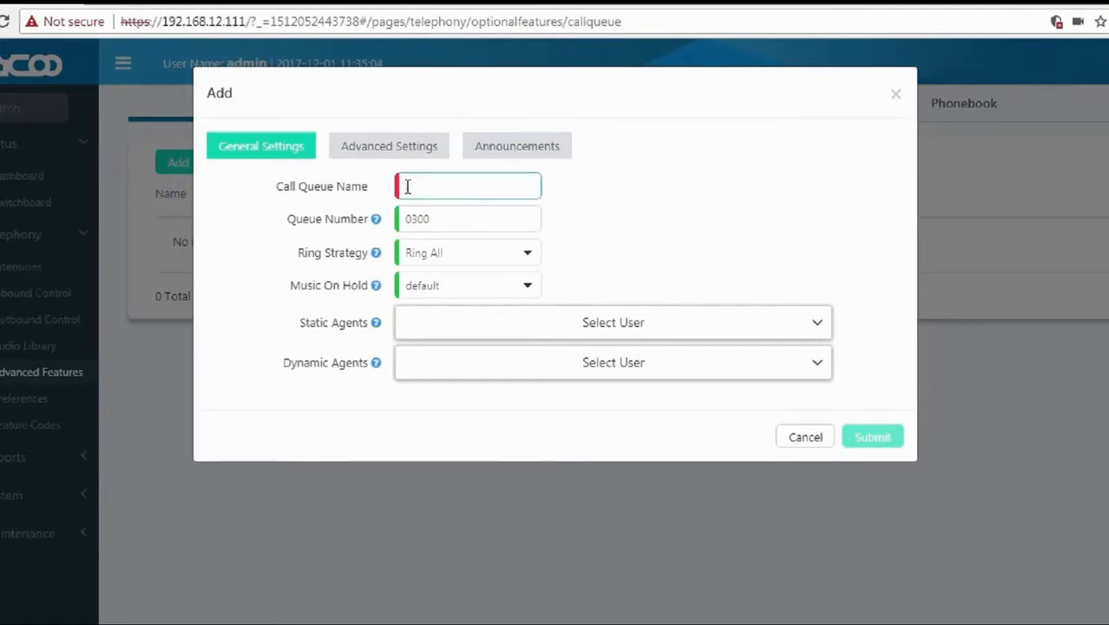
pyautogui.write('Sales')
pyautogui.press('Down')
pyautogui.press('Return')
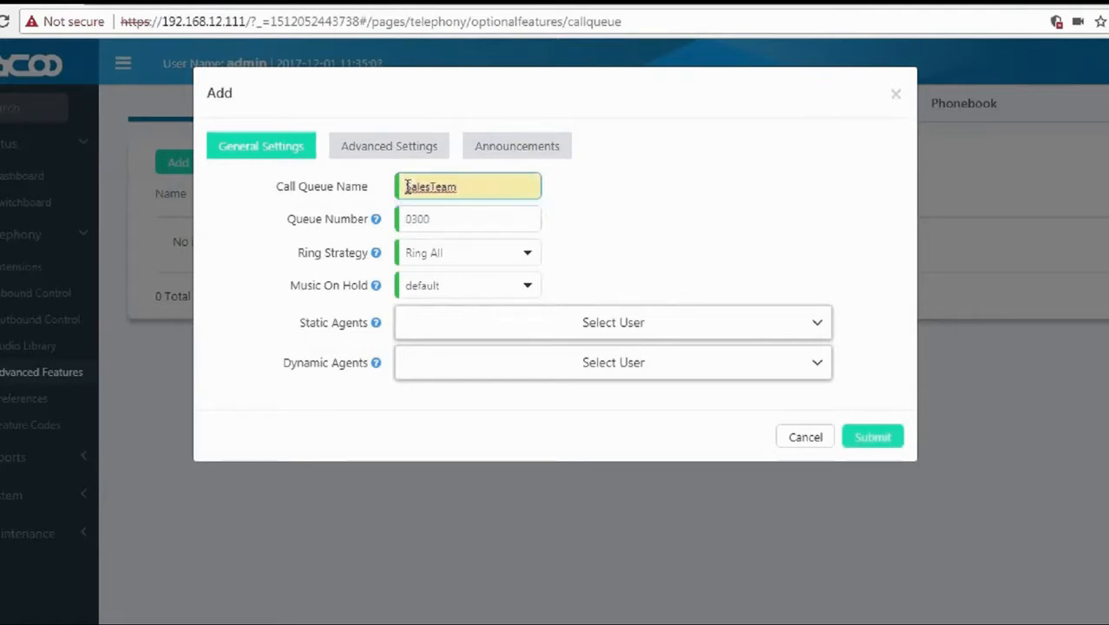
pyautogui.write('w')
pyautogui.press('BackSpace')
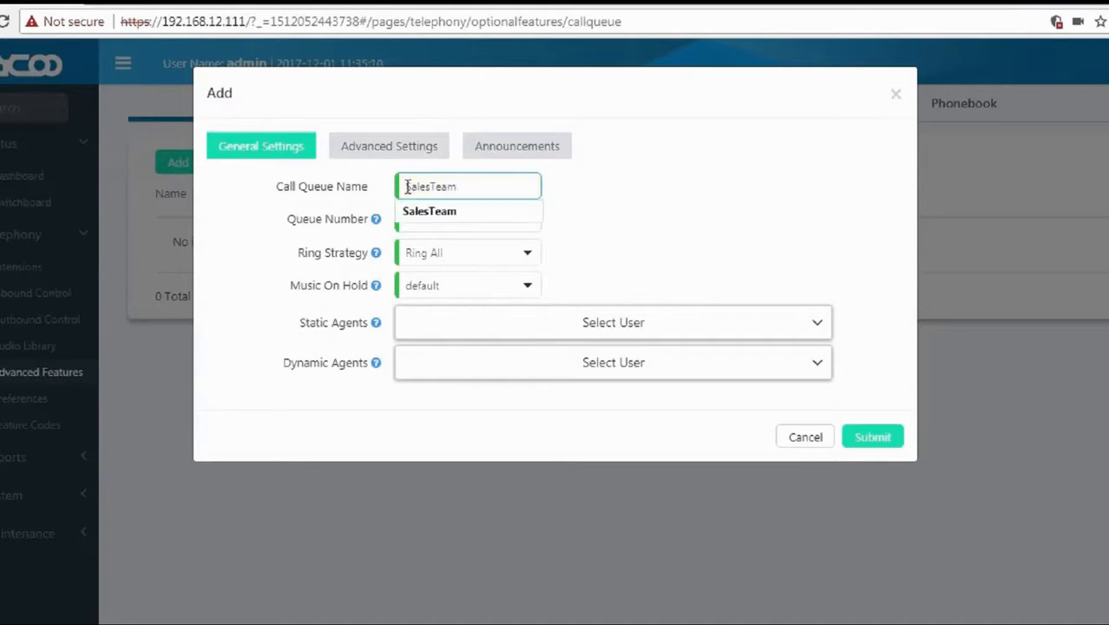
pyautogui.write('qu')
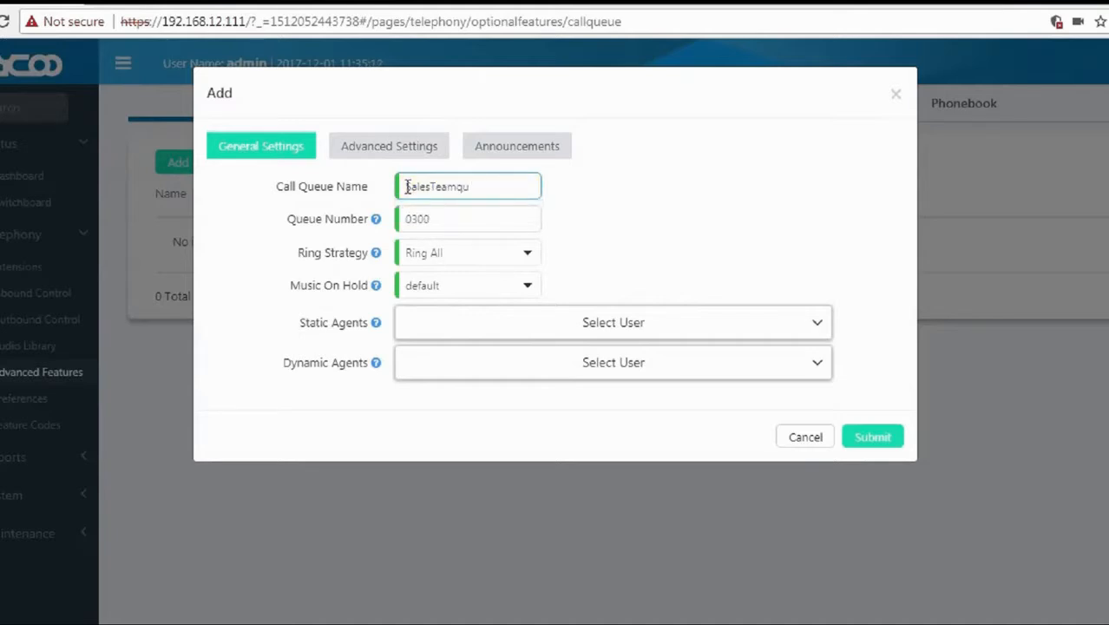
# Keep queue number 0300, set ring strategy to Linear, and leave default music on hold.
pyautogui.moveTo(290, 222); pyautogui.dragTo(370, 224)
pyautogui.moveTo(377, 223)
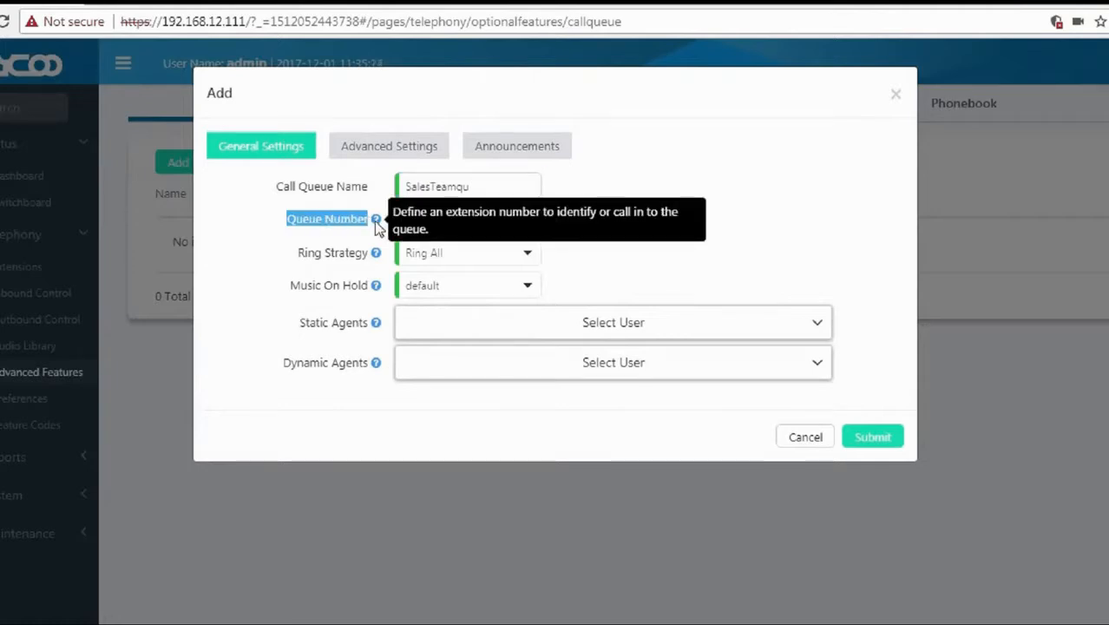
pyautogui.moveTo(433, 221); pyautogui.dragTo(379, 262)
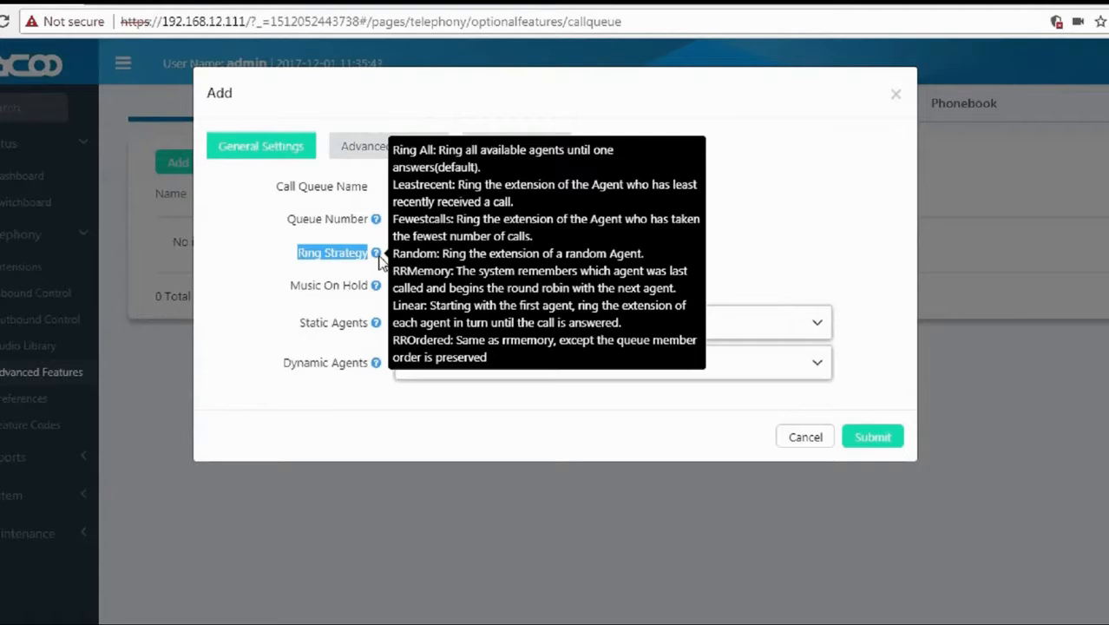
pyautogui.click(427, 258)
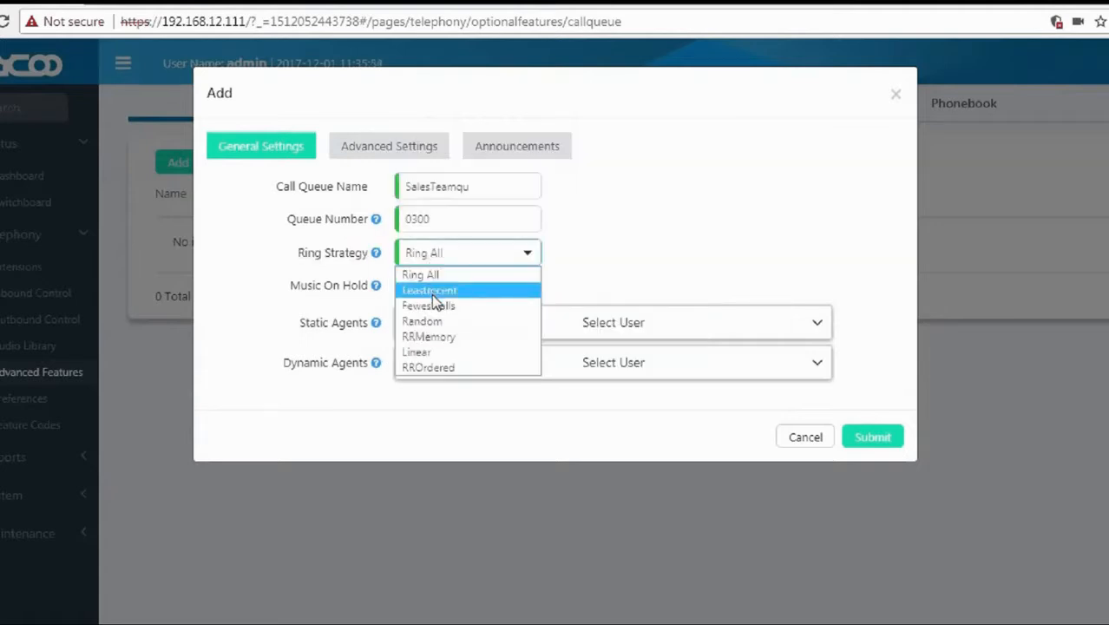
pyautogui.click(431, 352)
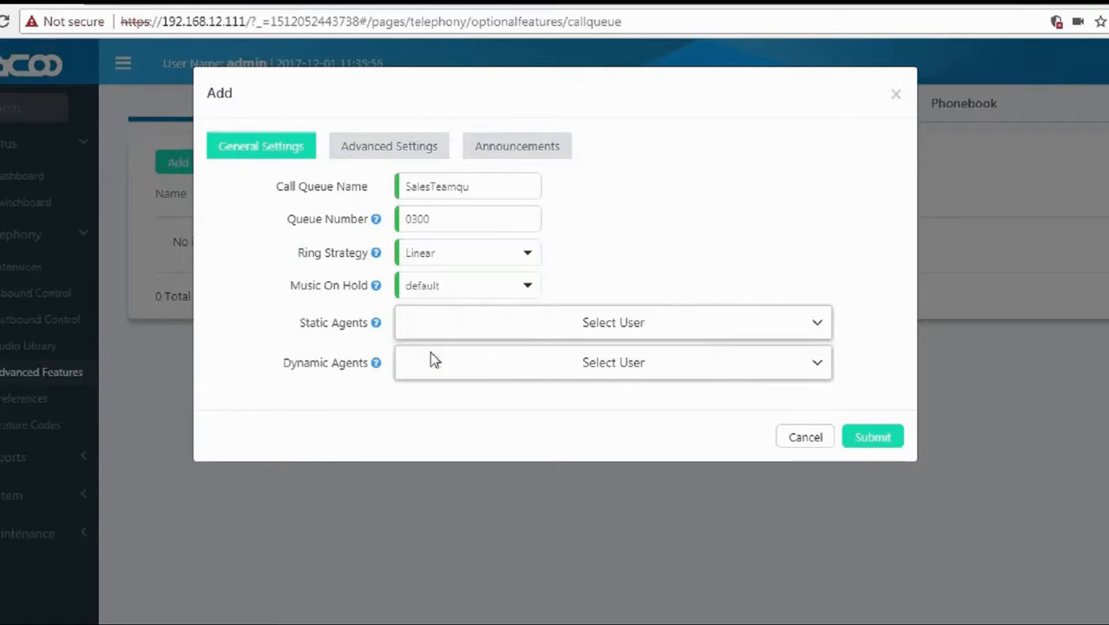
pyautogui.moveTo(294, 291); pyautogui.dragTo(349, 300)
pyautogui.moveTo(373, 288)
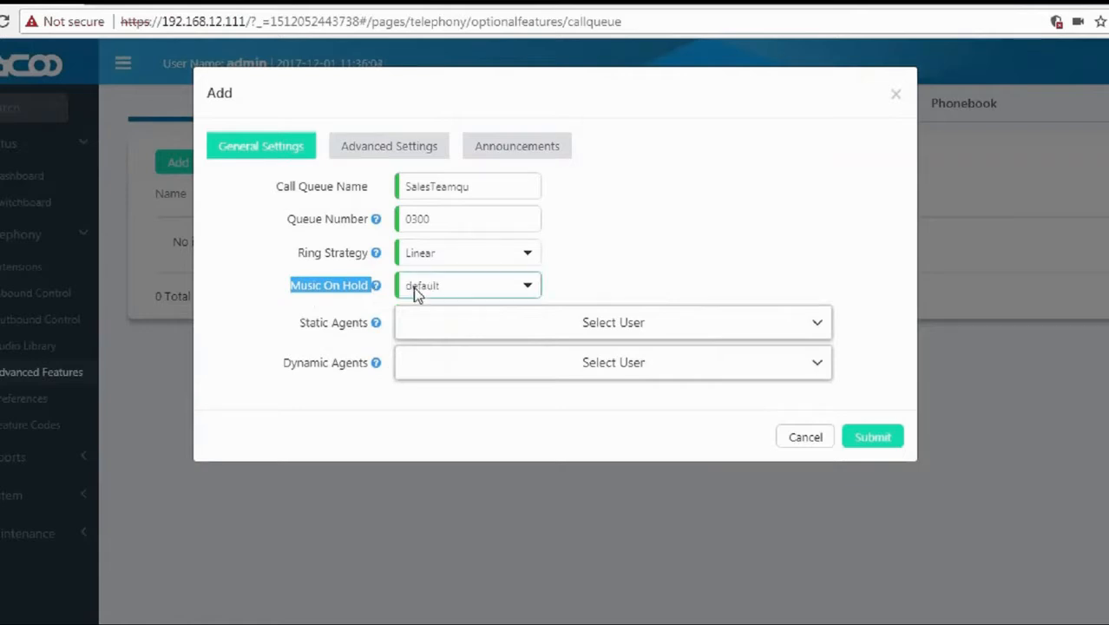
pyautogui.click(366, 305)
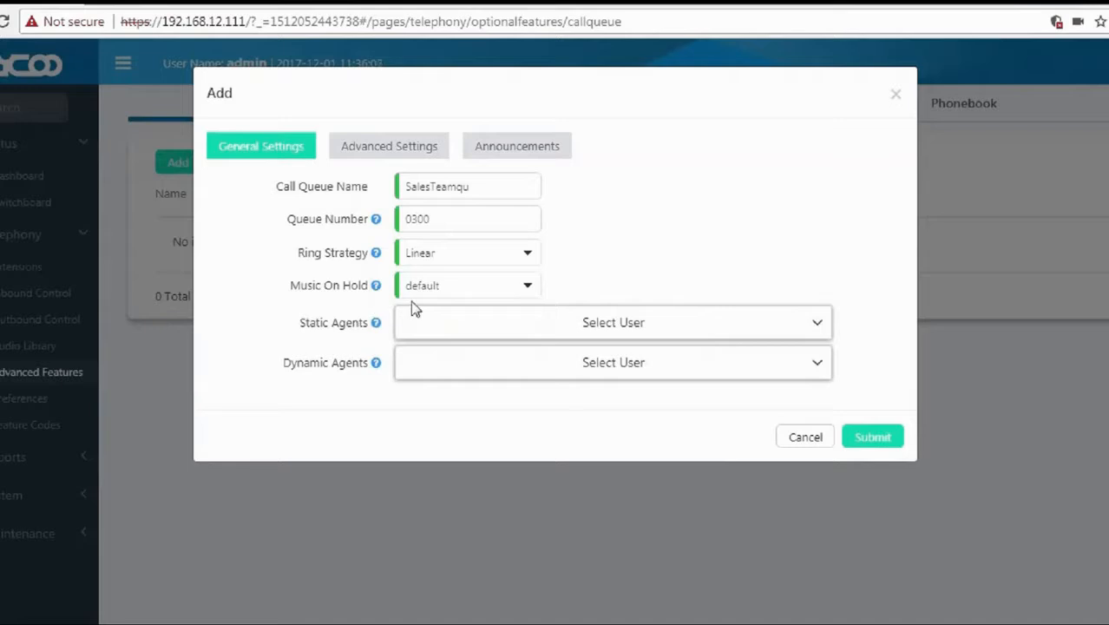
pyautogui.moveTo(375, 325)
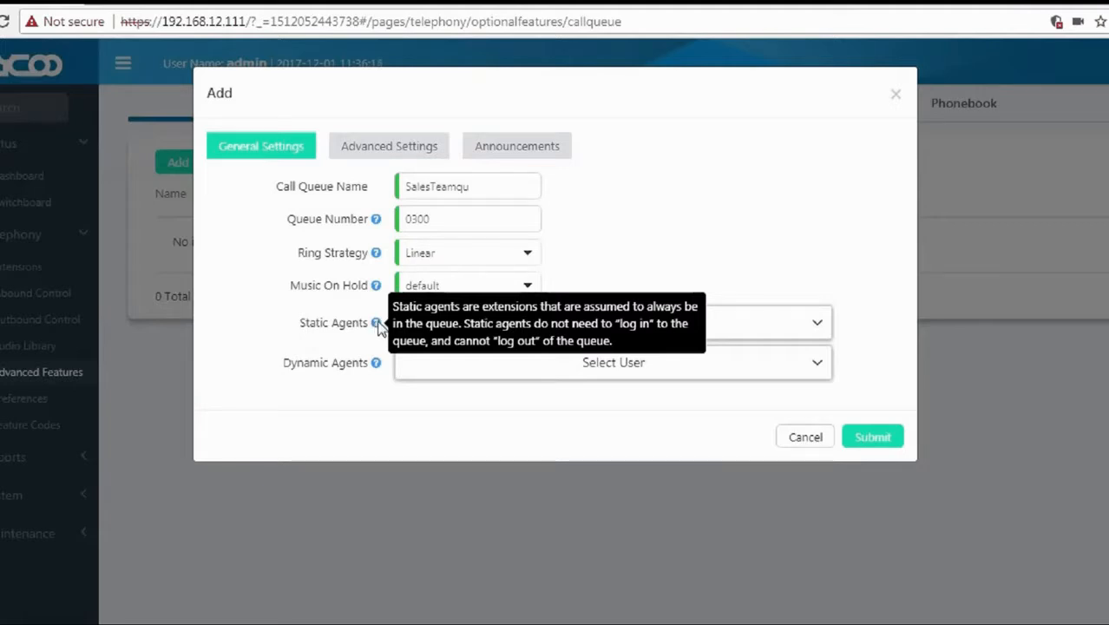
# Add extensions 100, 101 and 102 as static agents.
pyautogui.click(467, 327)
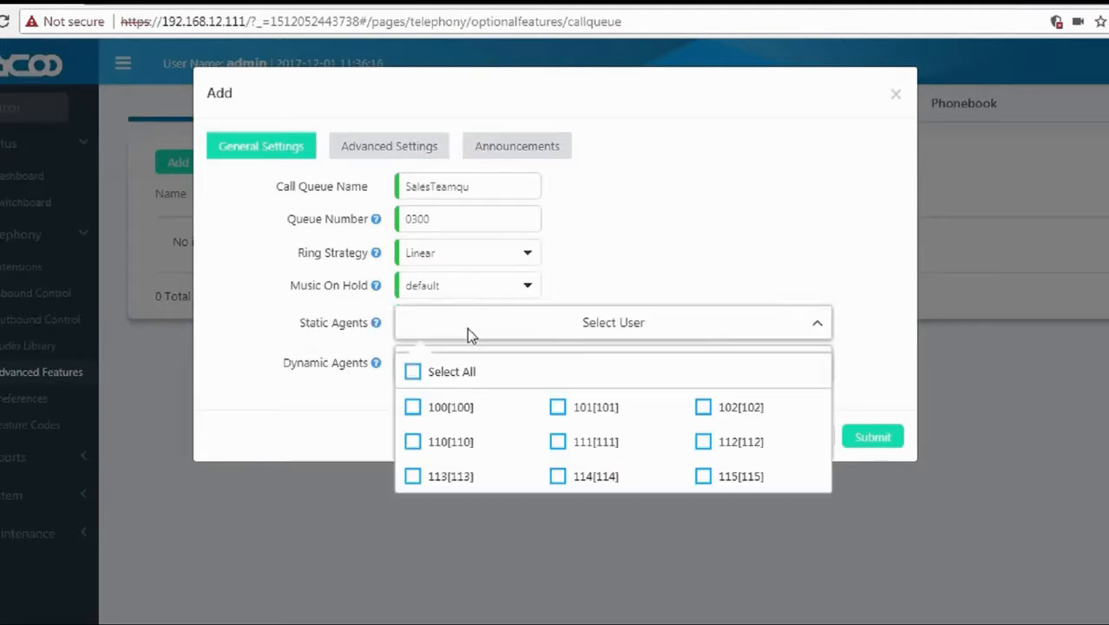
pyautogui.click(415, 410)
pyautogui.click(557, 414)
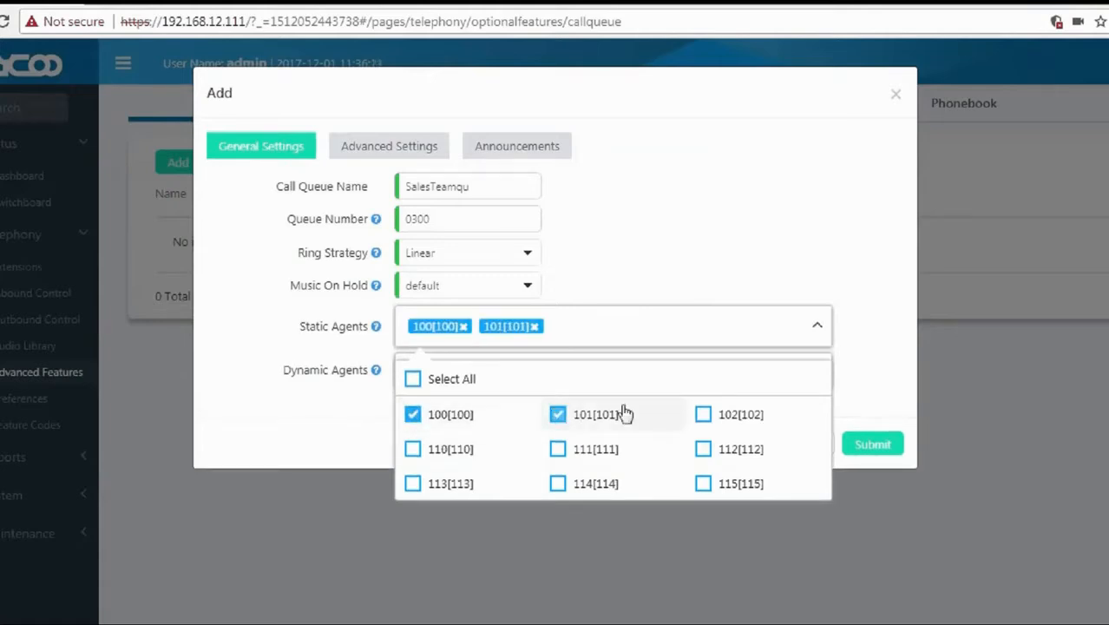
pyautogui.click(704, 415)
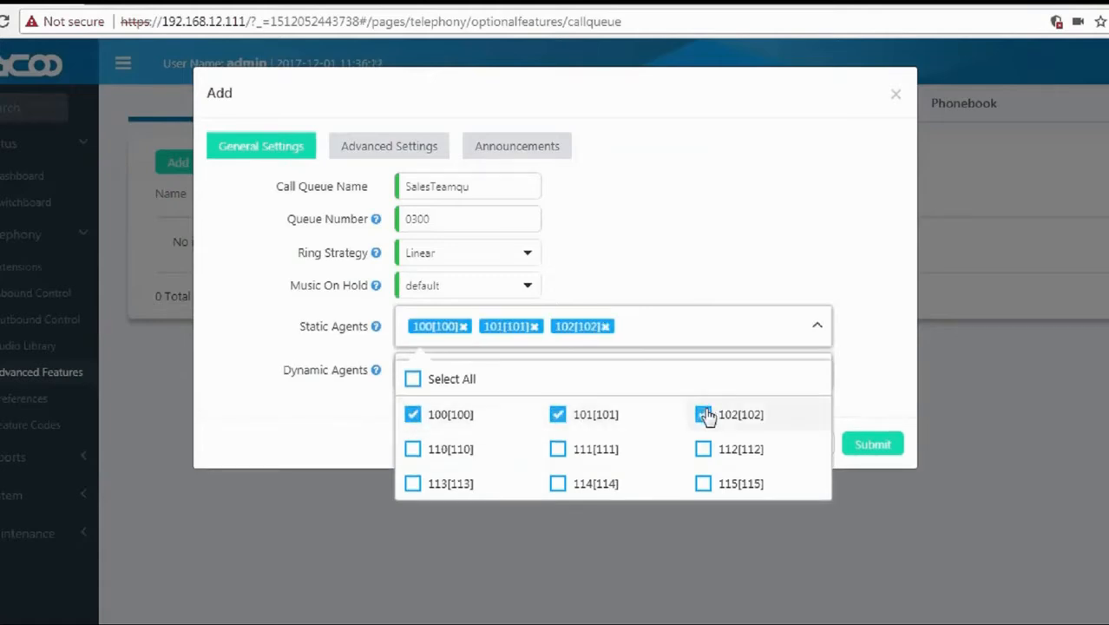
pyautogui.click(864, 321)
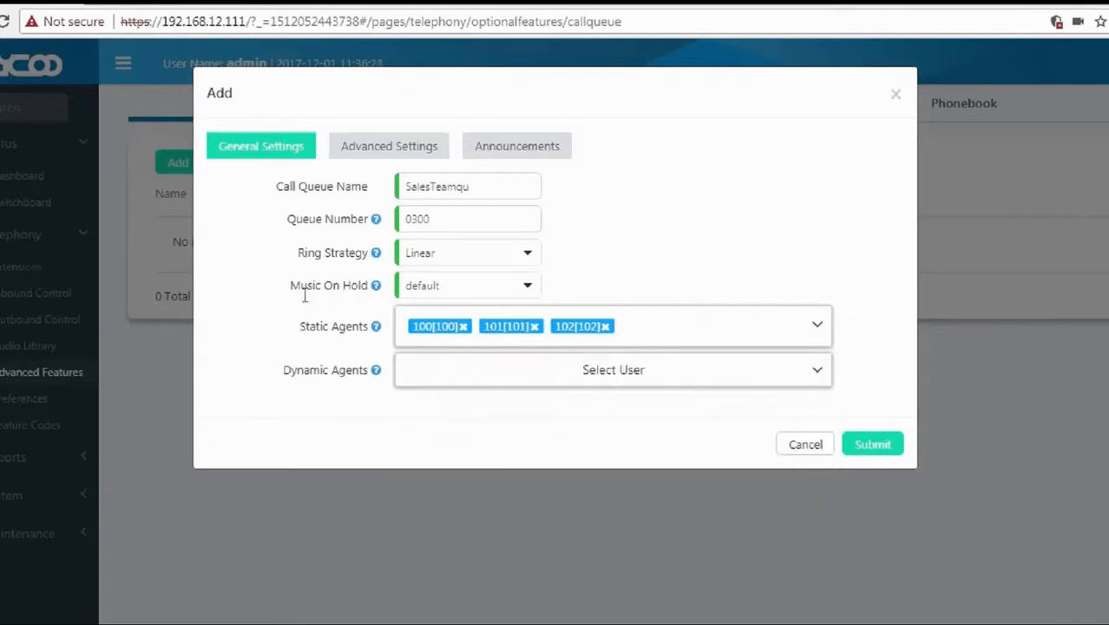
# Add extensions 110, 111 and 112 as dynamic agents.
pyautogui.moveTo(287, 375); pyautogui.dragTo(379, 378)
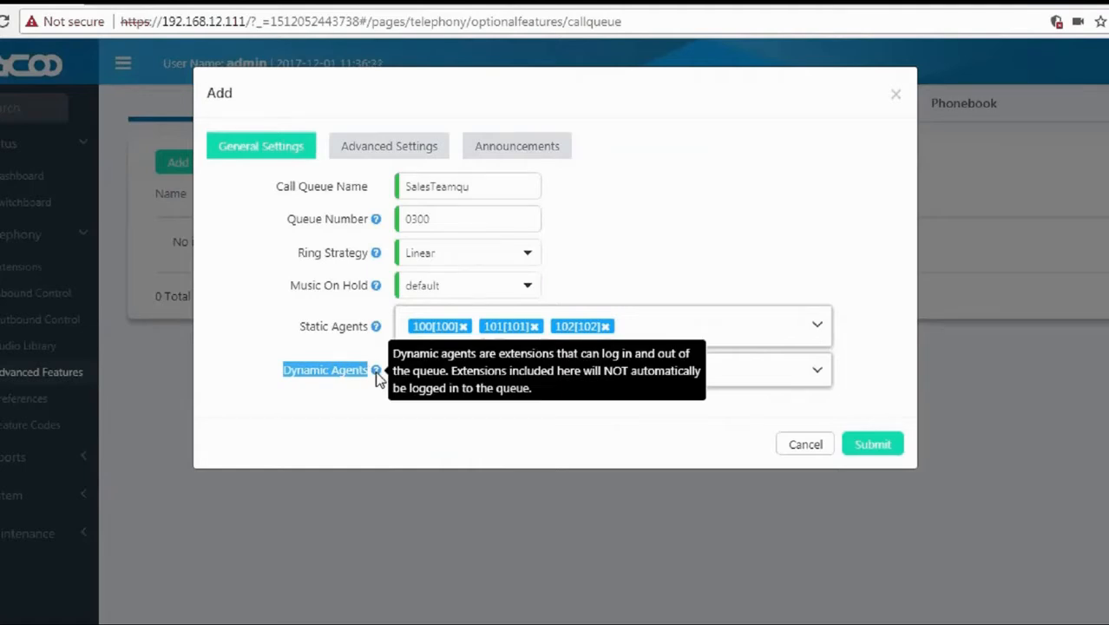
pyautogui.click(450, 373)
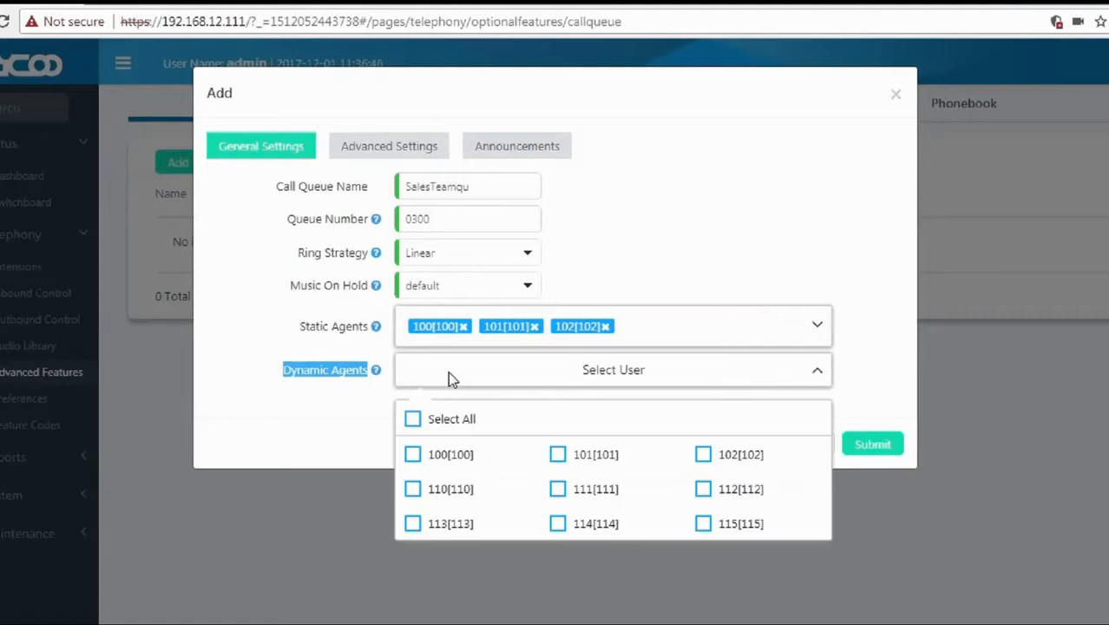
pyautogui.click(417, 495)
pyautogui.click(558, 496)
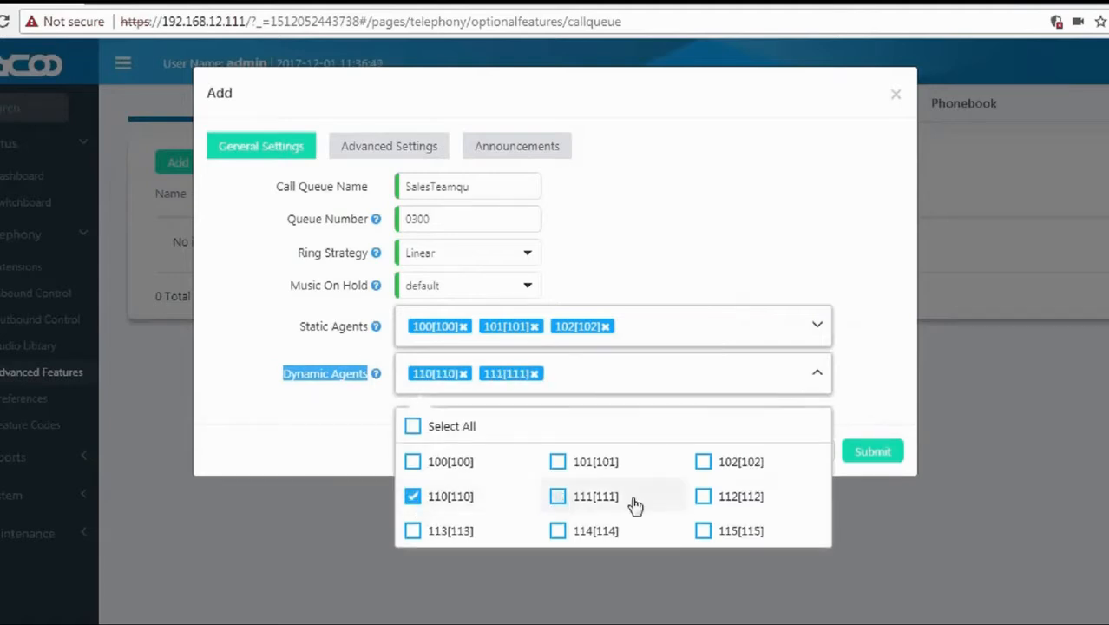
pyautogui.click(706, 500)
pyautogui.click(865, 415)
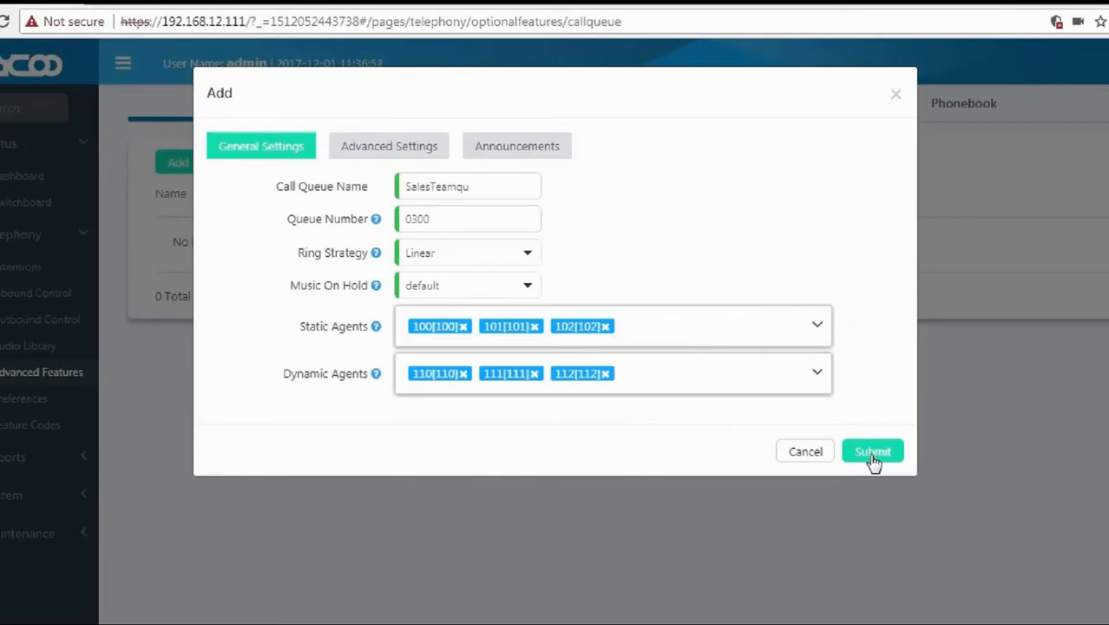
# Submit the queue and confirm SalesTeamqu appears in the list on extension 0300.
pyautogui.click(873, 453)
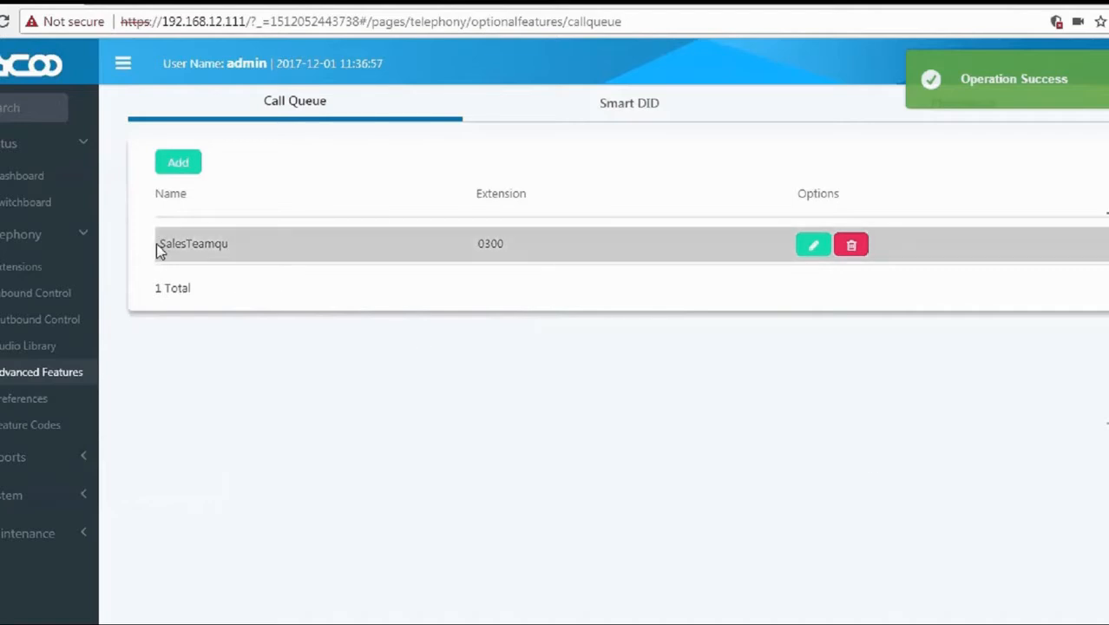
pyautogui.moveTo(159, 245); pyautogui.dragTo(222, 249)
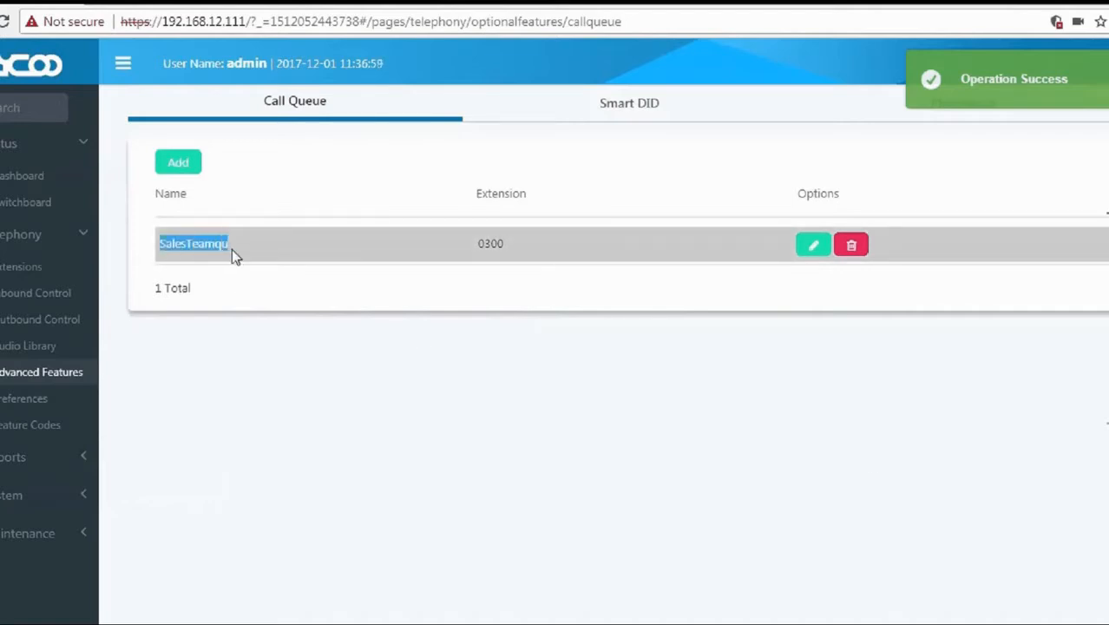
pyautogui.moveTo(479, 245); pyautogui.dragTo(506, 246)
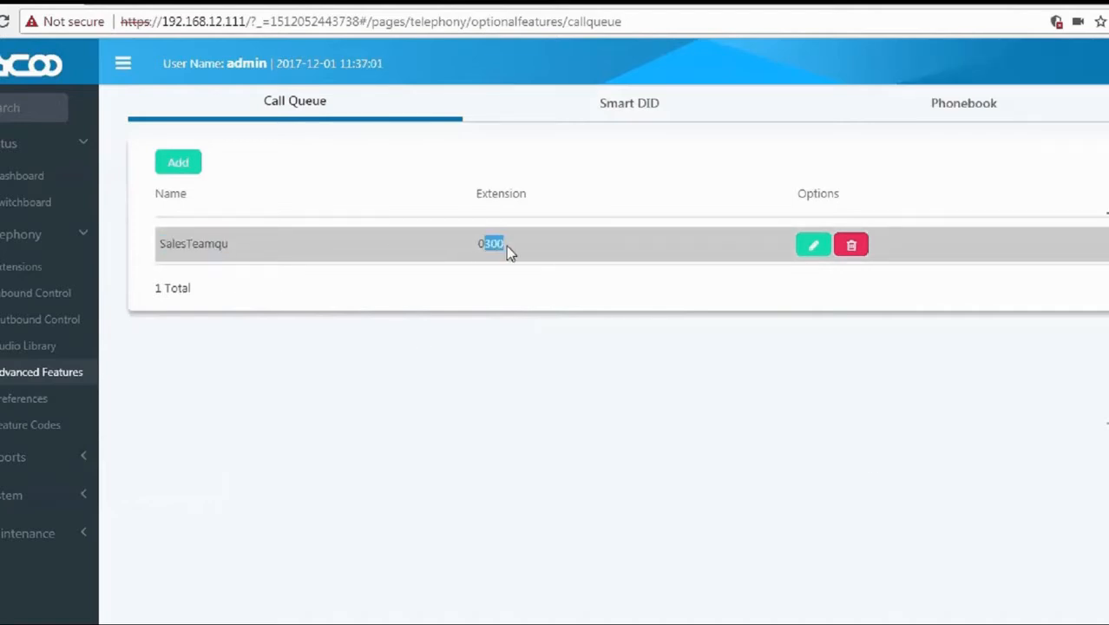
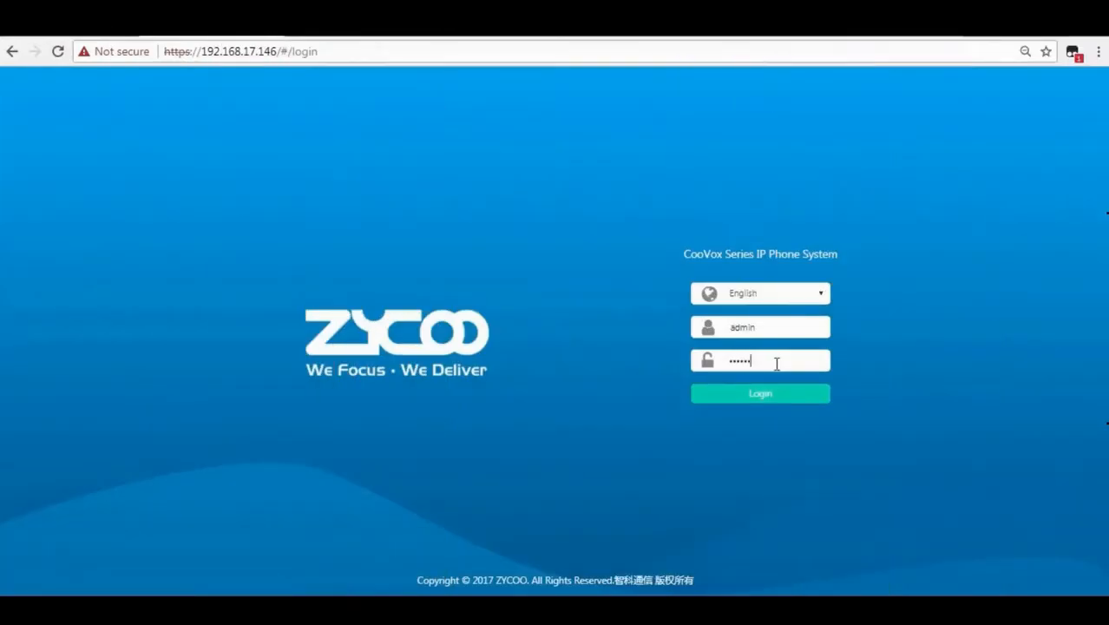
# Log in as admin and open the Smart DID tab under Telephony > Advanced Features.
pyautogui.press('Return')
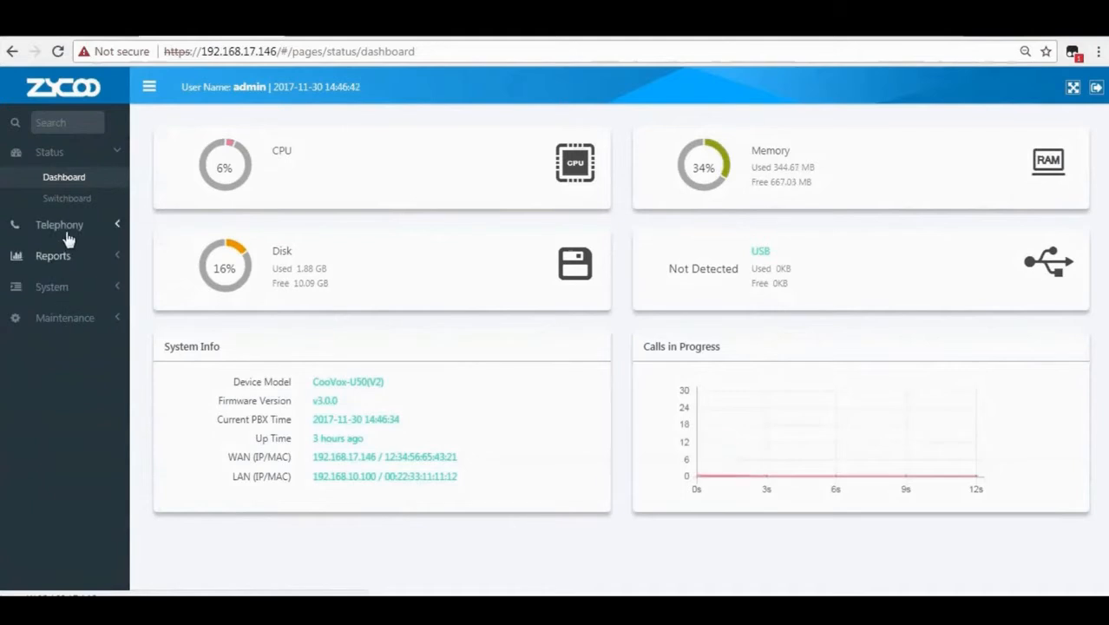
pyautogui.click(45, 231)
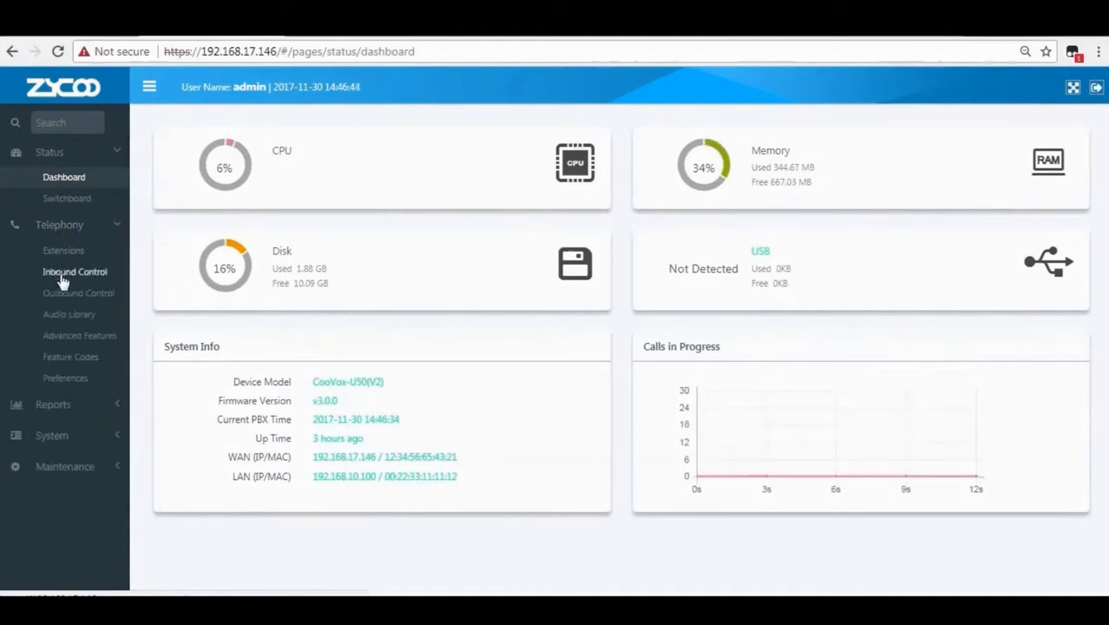
pyautogui.click(79, 339)
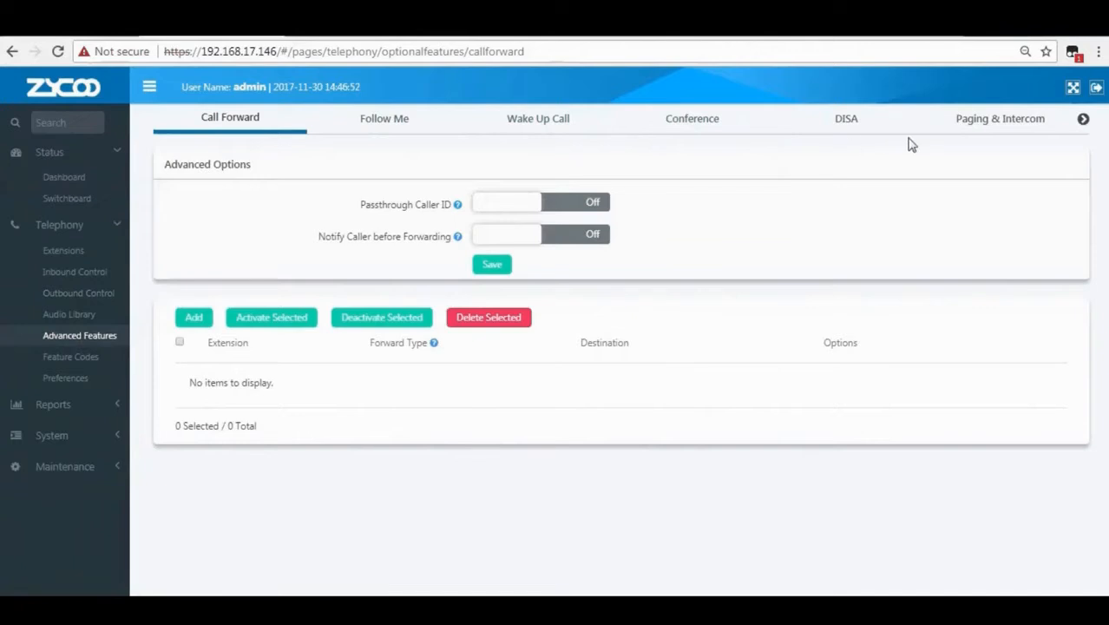
pyautogui.click(1083, 121)
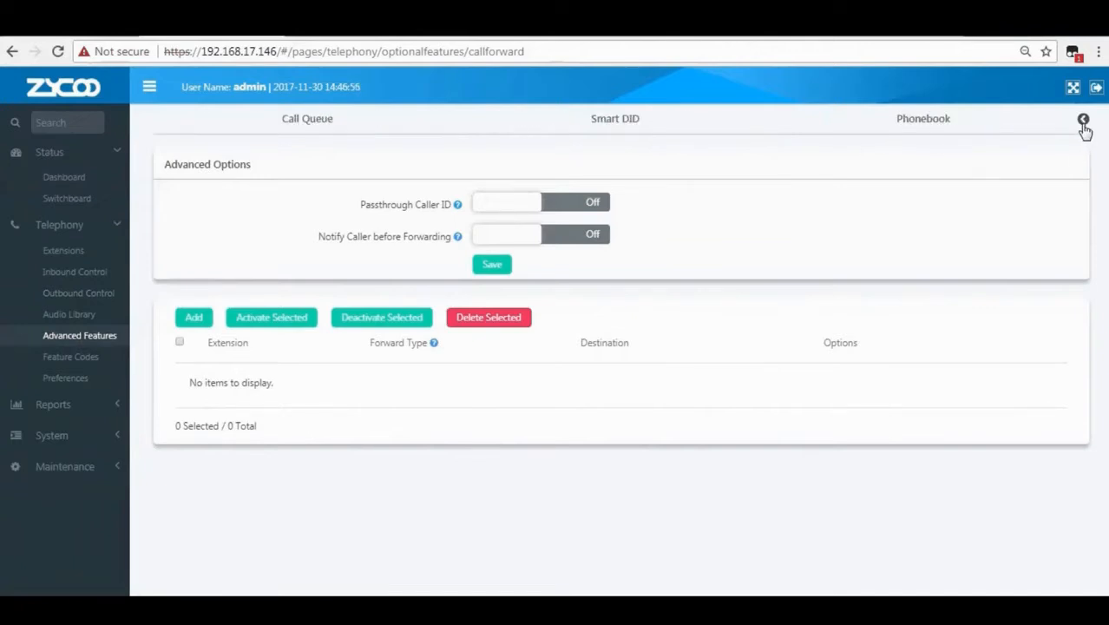
pyautogui.click(611, 131)
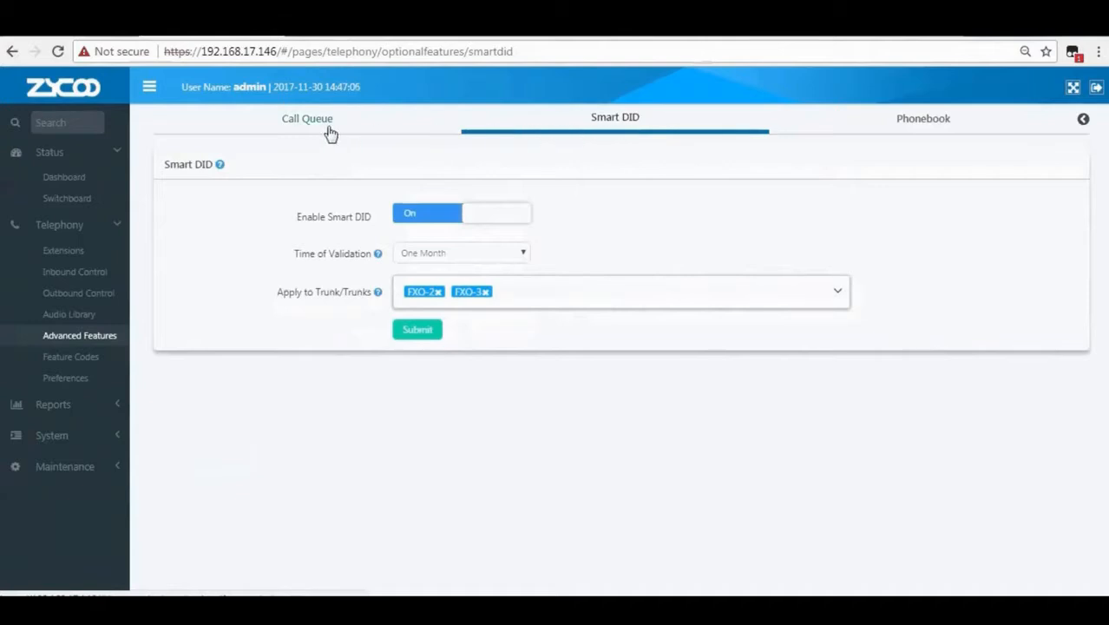
# Keep Smart DID enabled and set its validation time to One Week.
pyautogui.moveTo(217, 172)
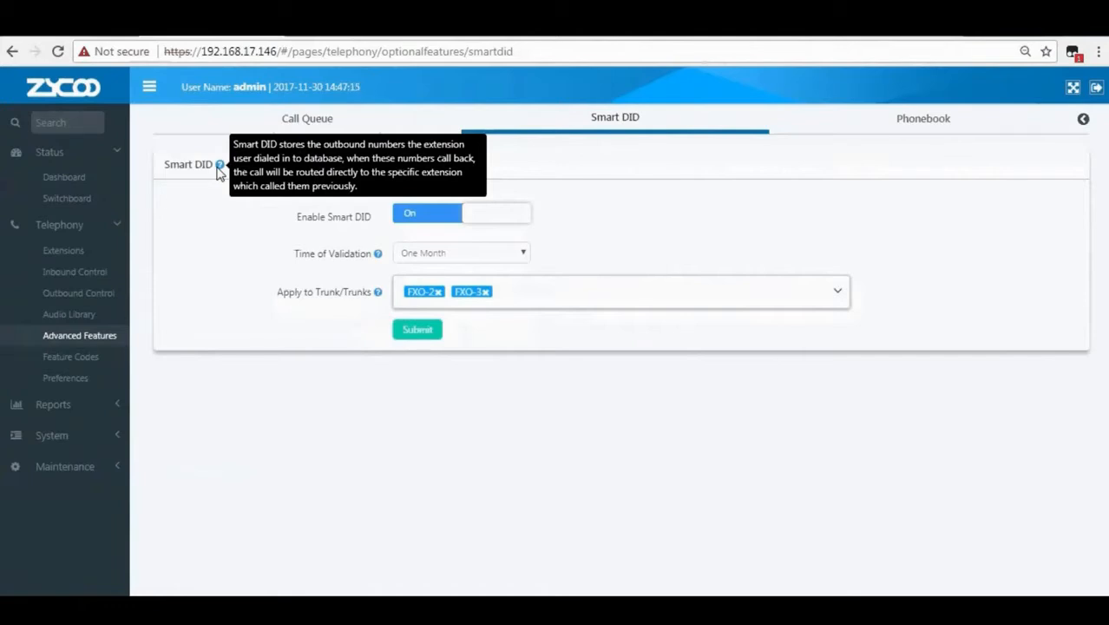
pyautogui.click(468, 221)
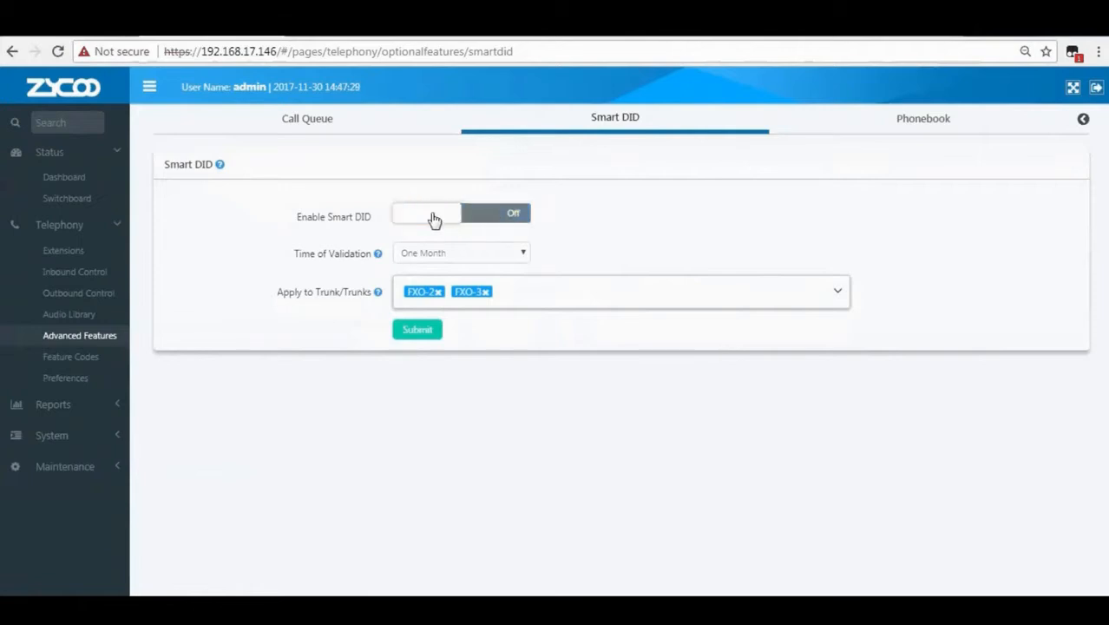
pyautogui.click(426, 215)
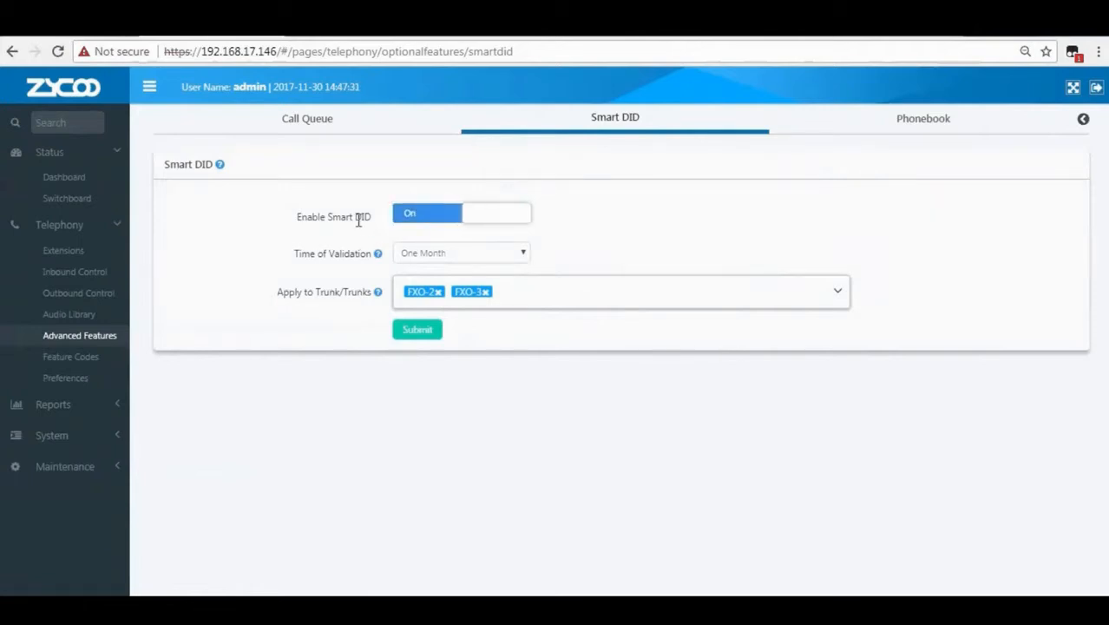
pyautogui.moveTo(378, 257)
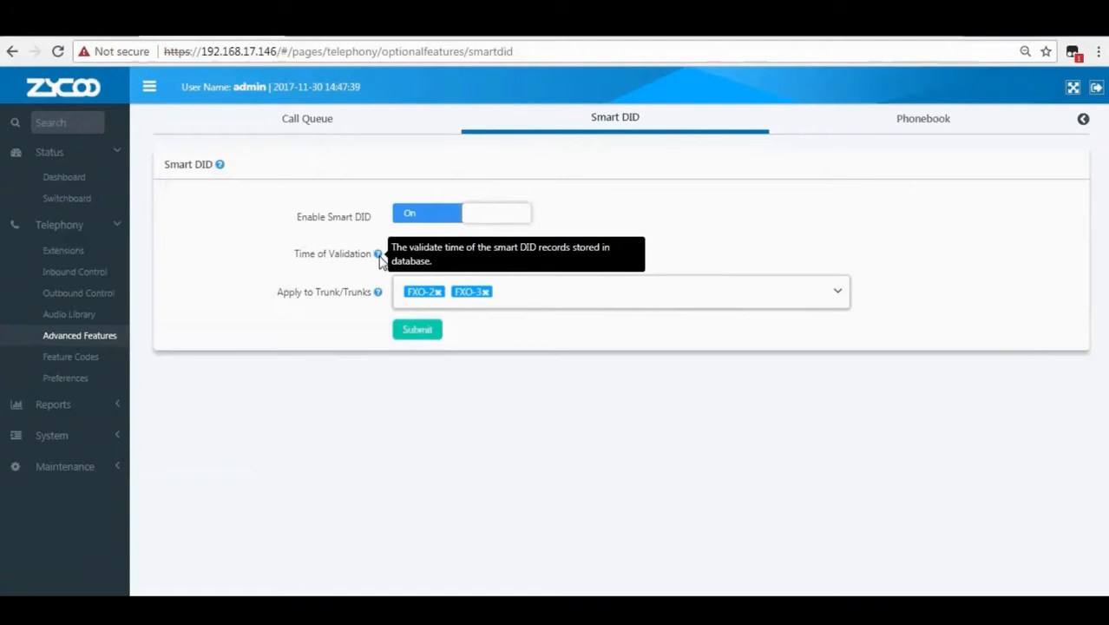
pyautogui.click(435, 256)
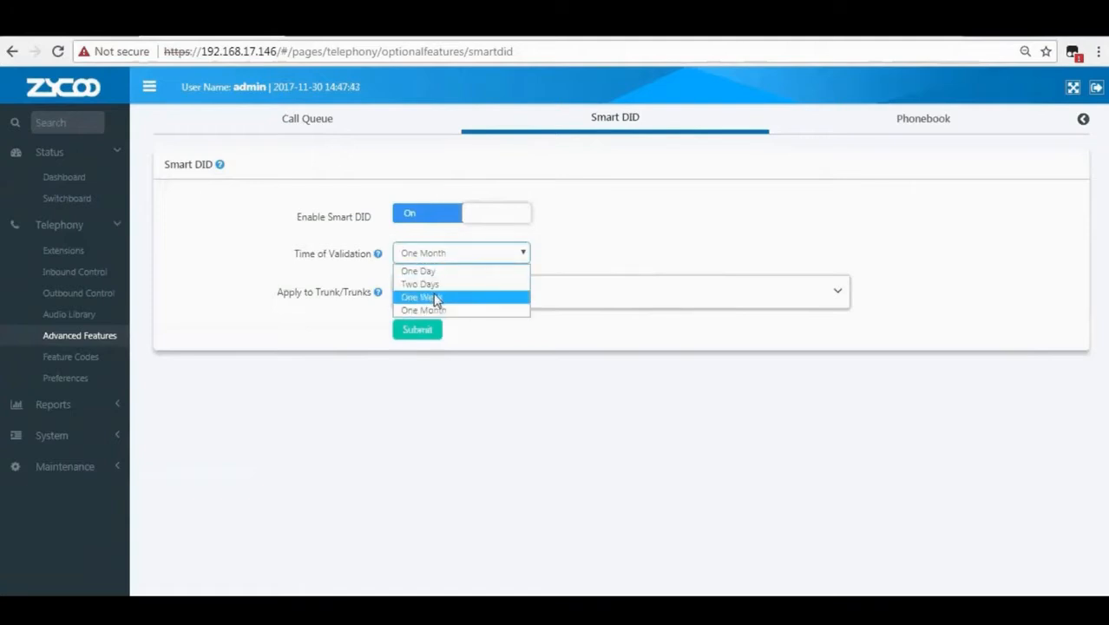
pyautogui.click(436, 298)
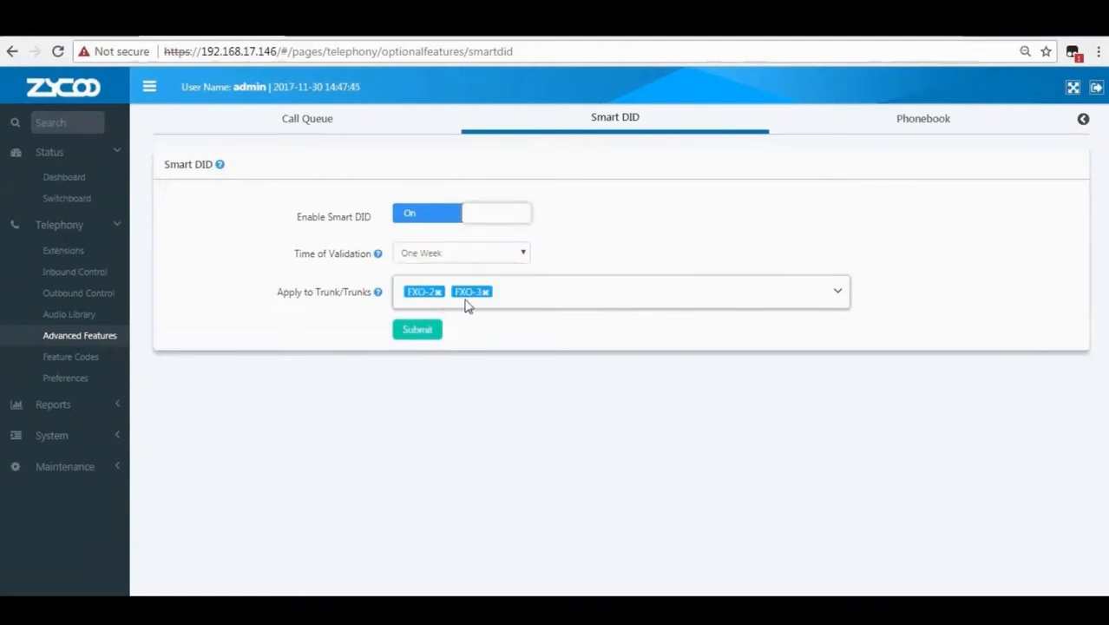
# Apply Smart DID only to the IRingTel trunk, dropping FXO-2 and FXO-3, and submit.
pyautogui.click(629, 304)
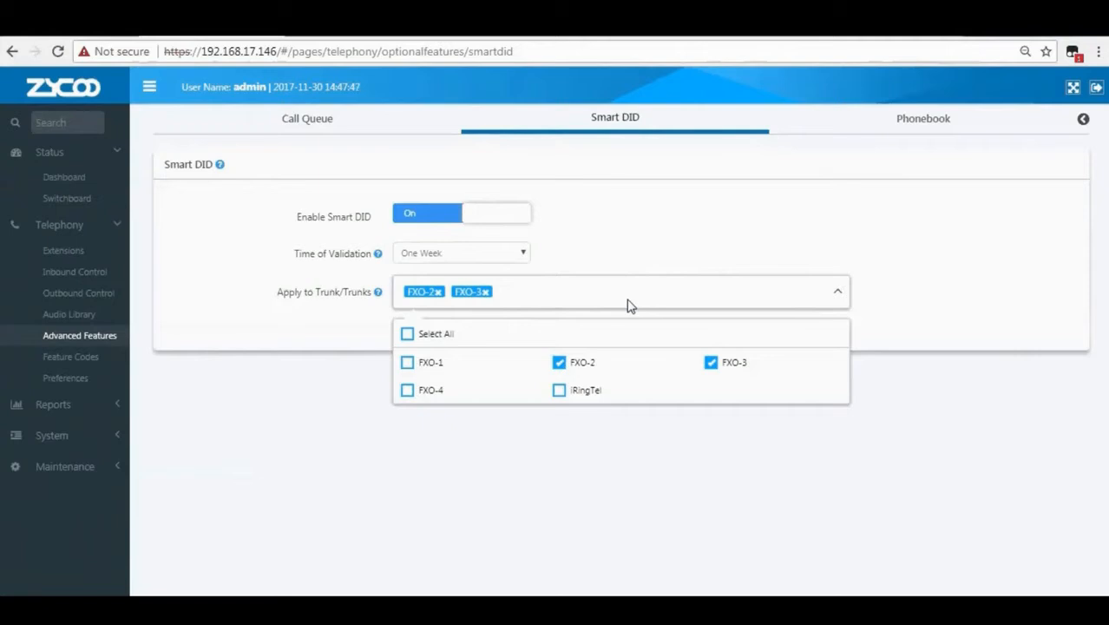
pyautogui.click(559, 393)
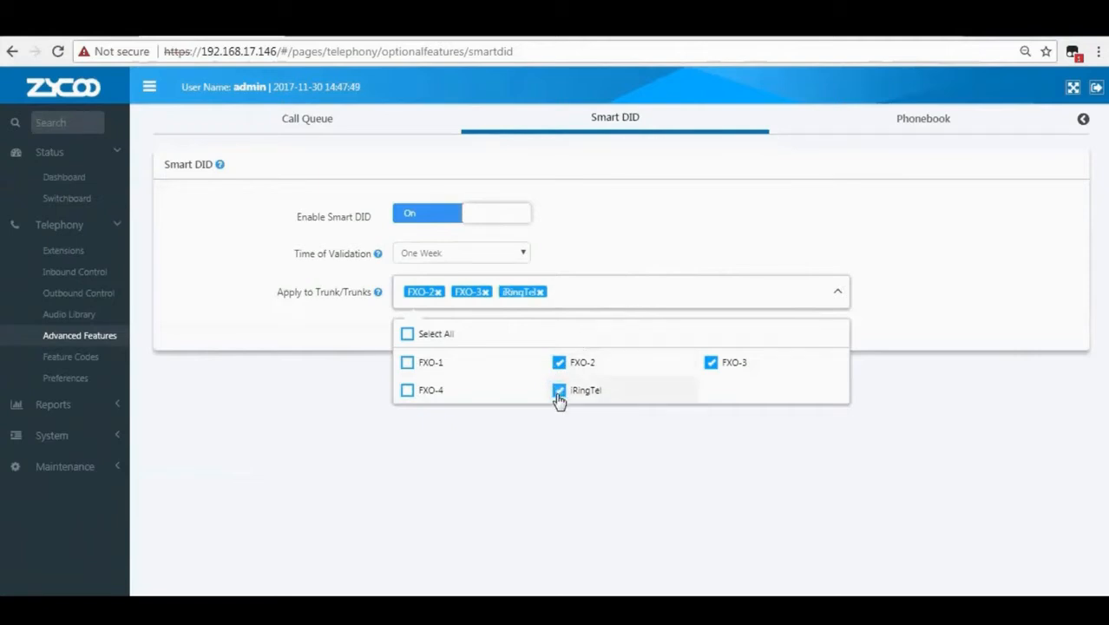
pyautogui.click(485, 291)
pyautogui.click(439, 292)
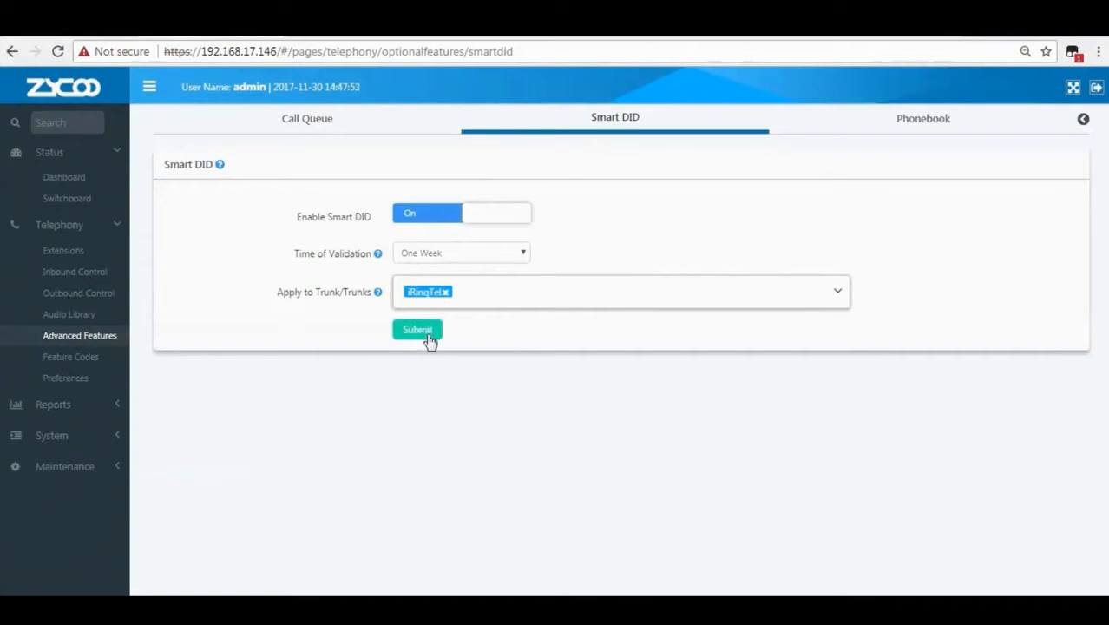
pyautogui.click(418, 331)
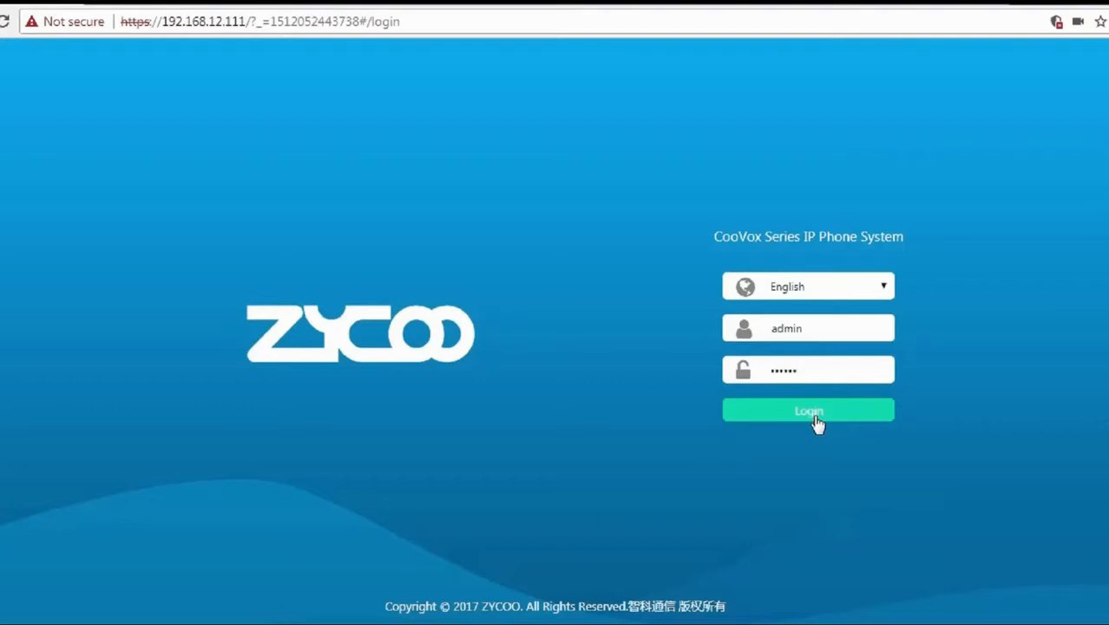
# Log back in to the U20 PBX and open Reports > Call Recordings.
pyautogui.click(816, 421)
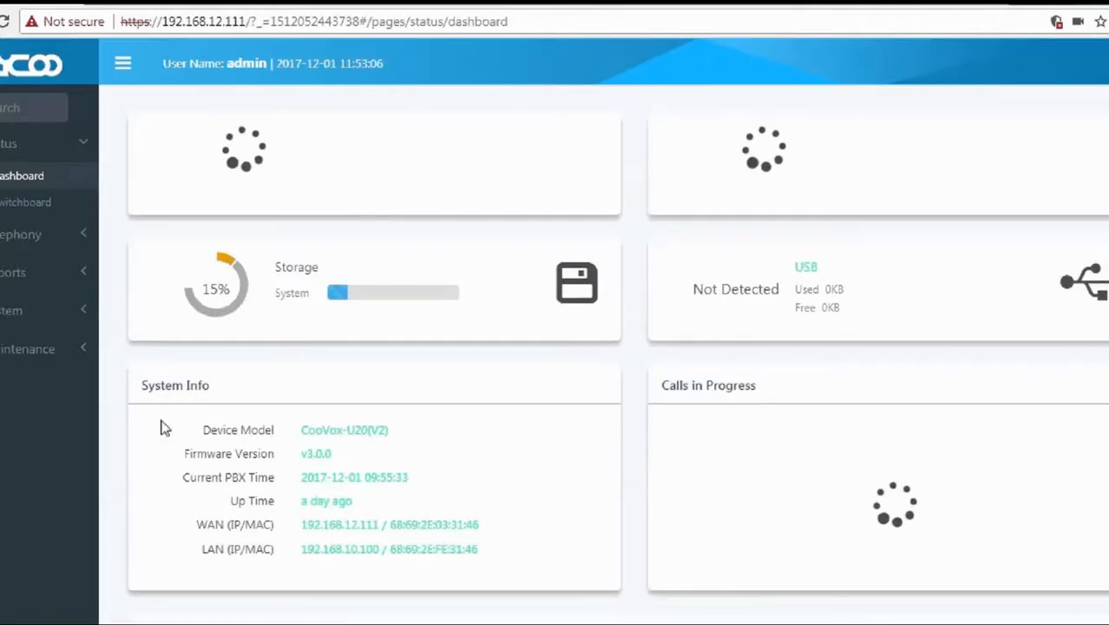
pyautogui.click(9, 281)
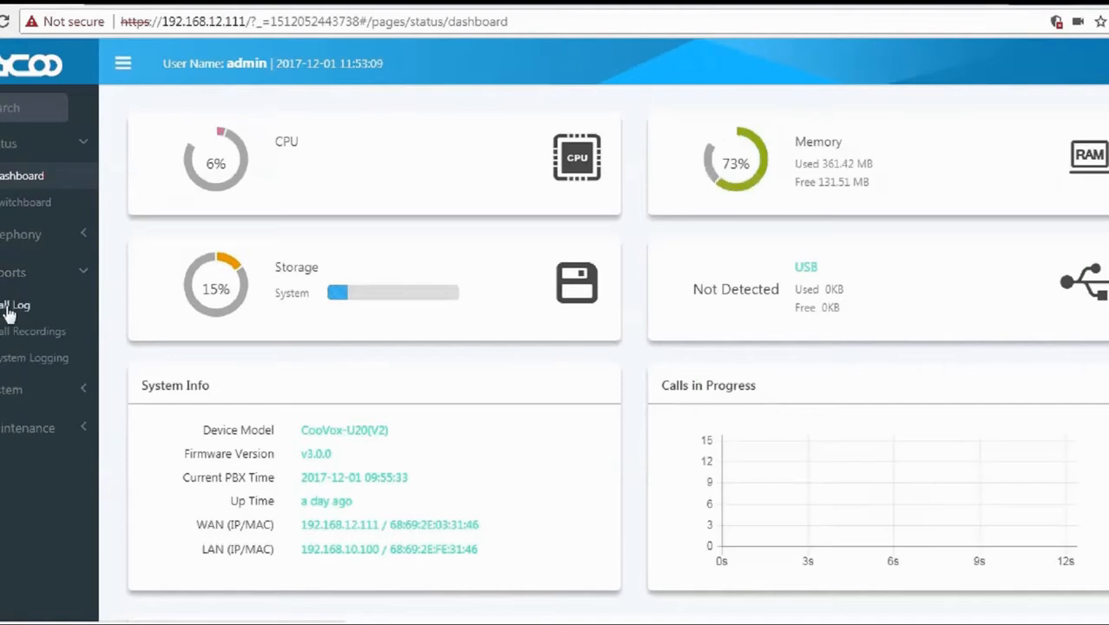
pyautogui.click(12, 336)
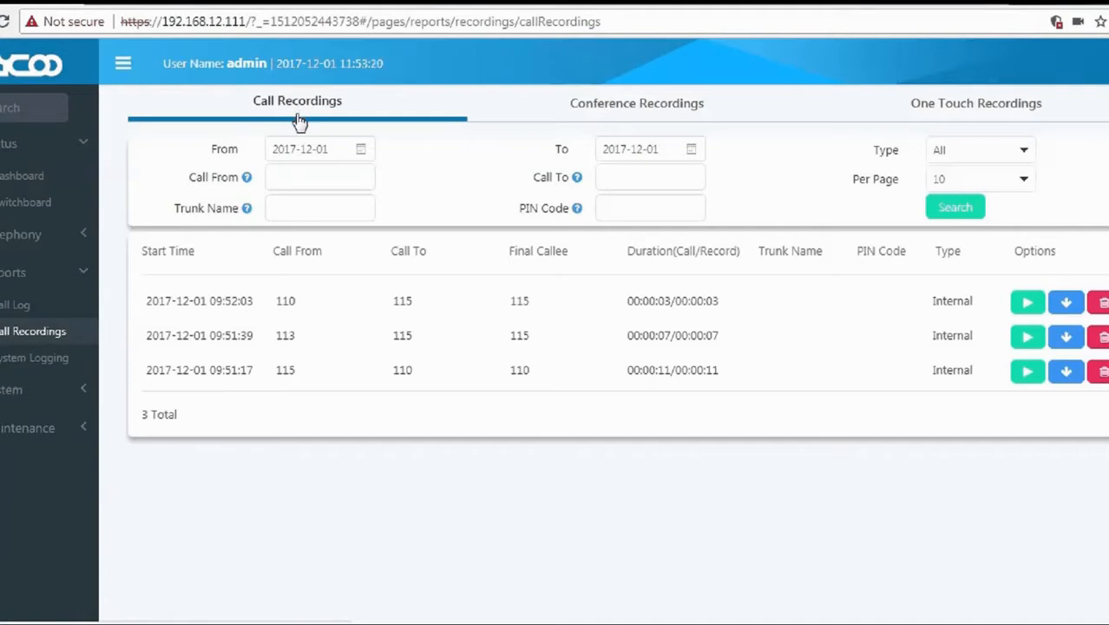
pyautogui.moveTo(249, 186)
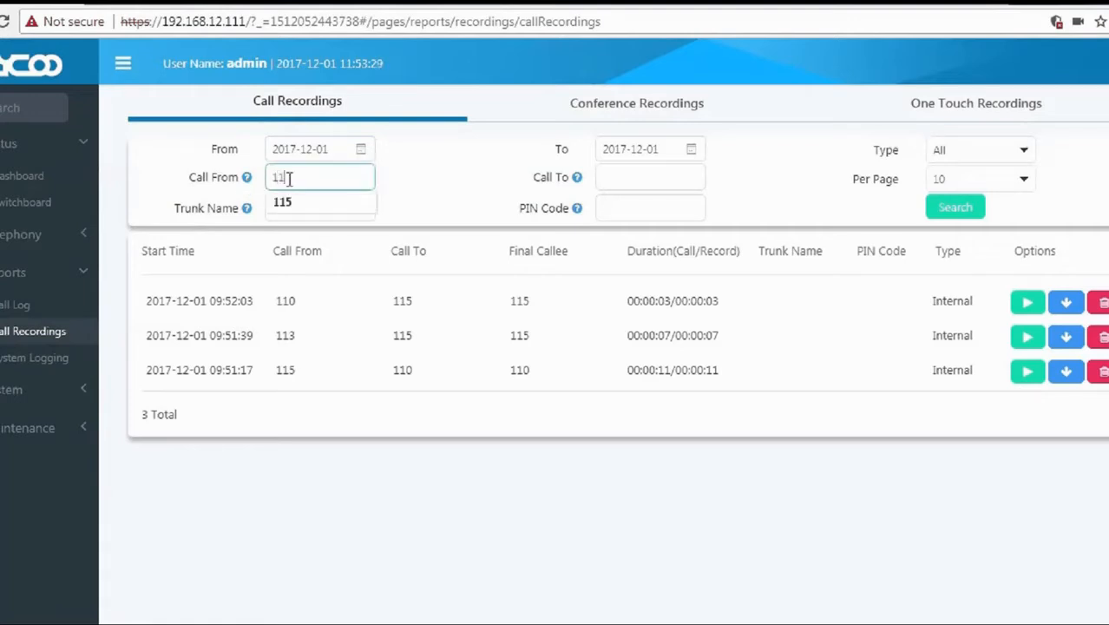
pyautogui.write('5')
pyautogui.click(964, 210)
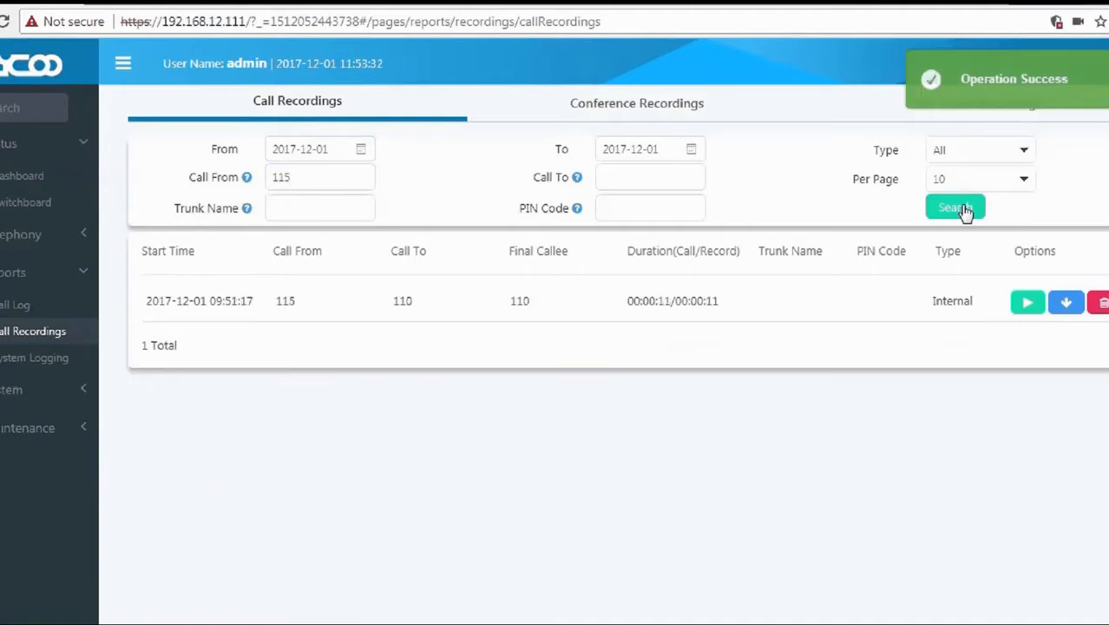
pyautogui.doubleClick(287, 301)
pyautogui.moveTo(280, 300); pyautogui.dragTo(277, 300)
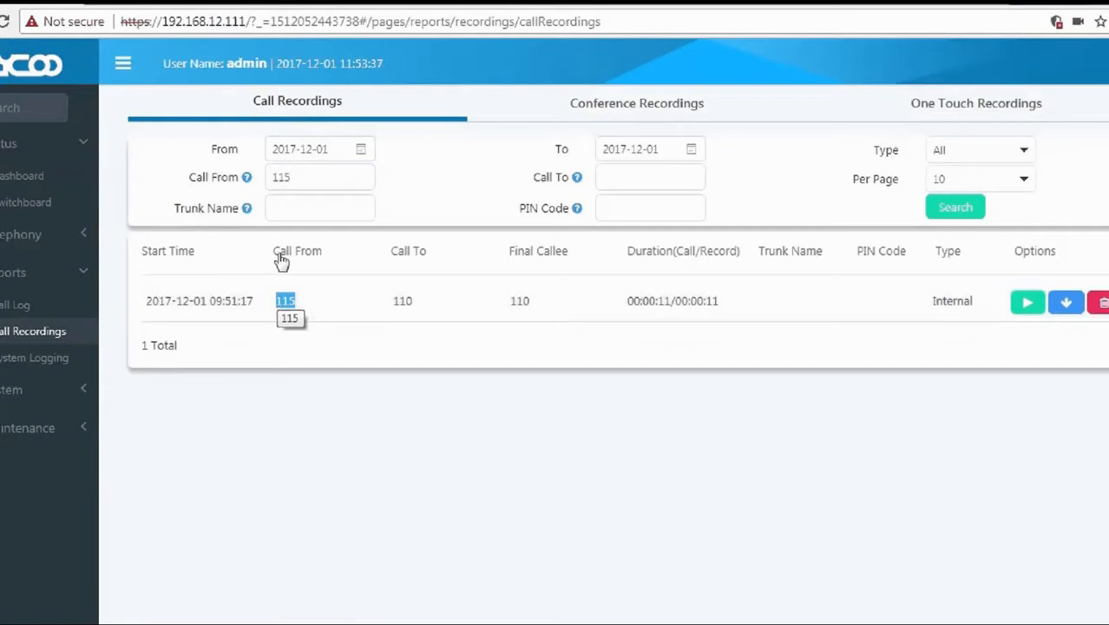
pyautogui.click(303, 177)
pyautogui.press('BackSpace')
pyautogui.press('BackSpace')
pyautogui.press('BackSpace')
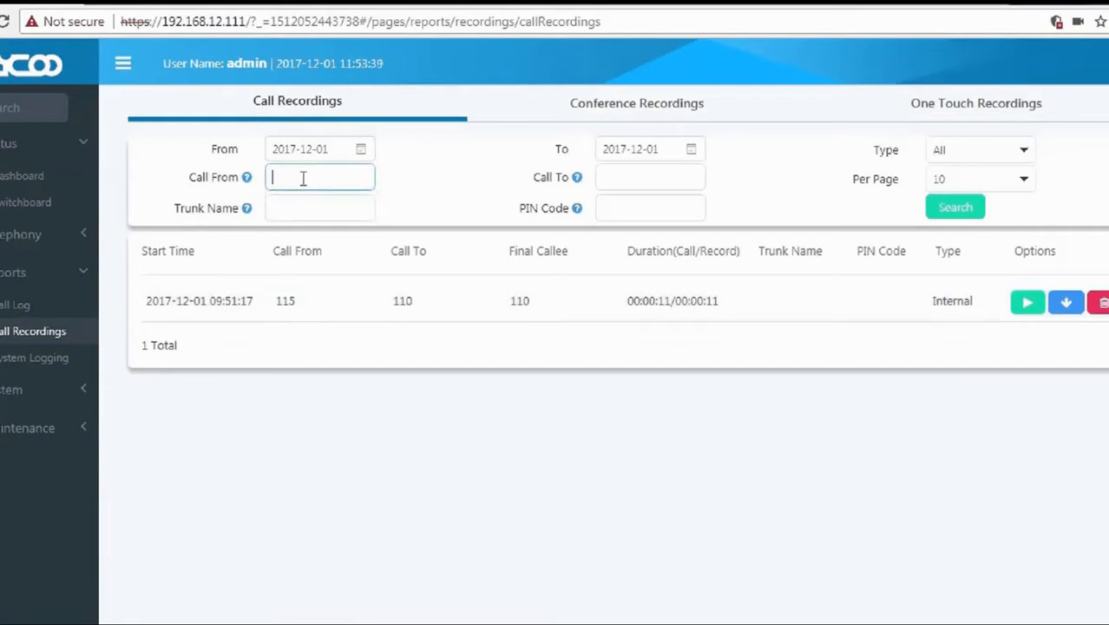
pyautogui.click(613, 178)
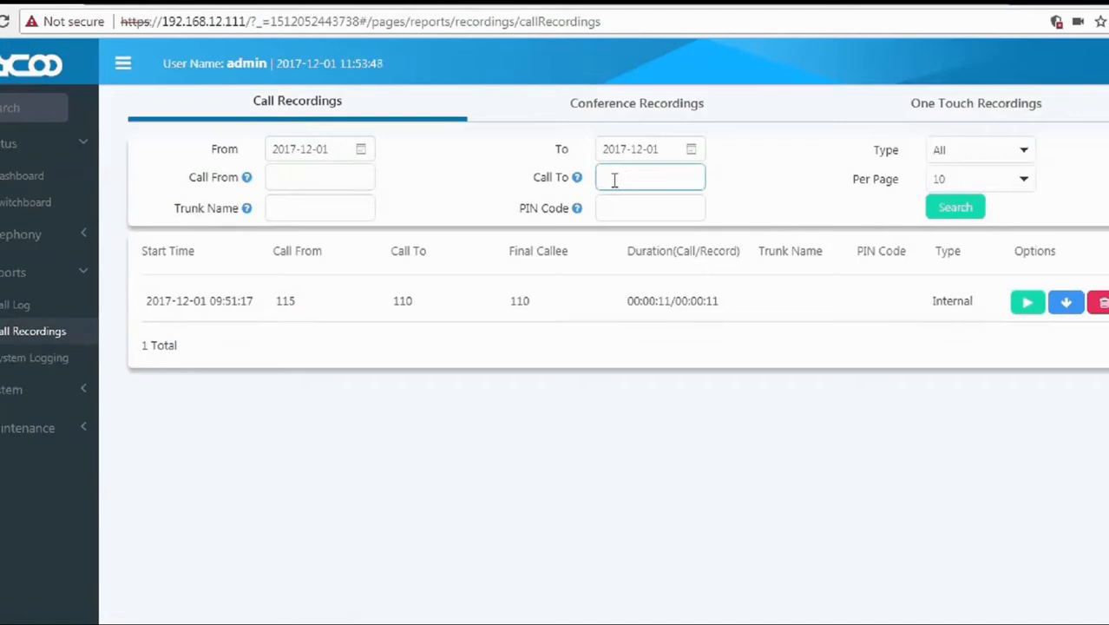
pyautogui.write('110')
pyautogui.moveTo(532, 176); pyautogui.dragTo(577, 185)
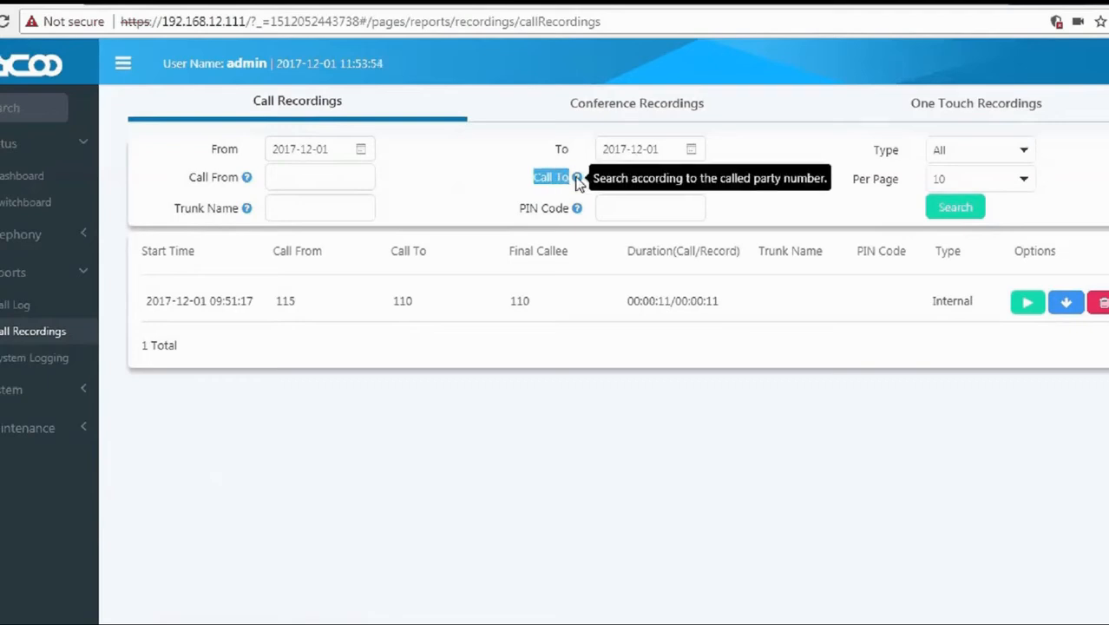
pyautogui.click(609, 177)
pyautogui.click(961, 212)
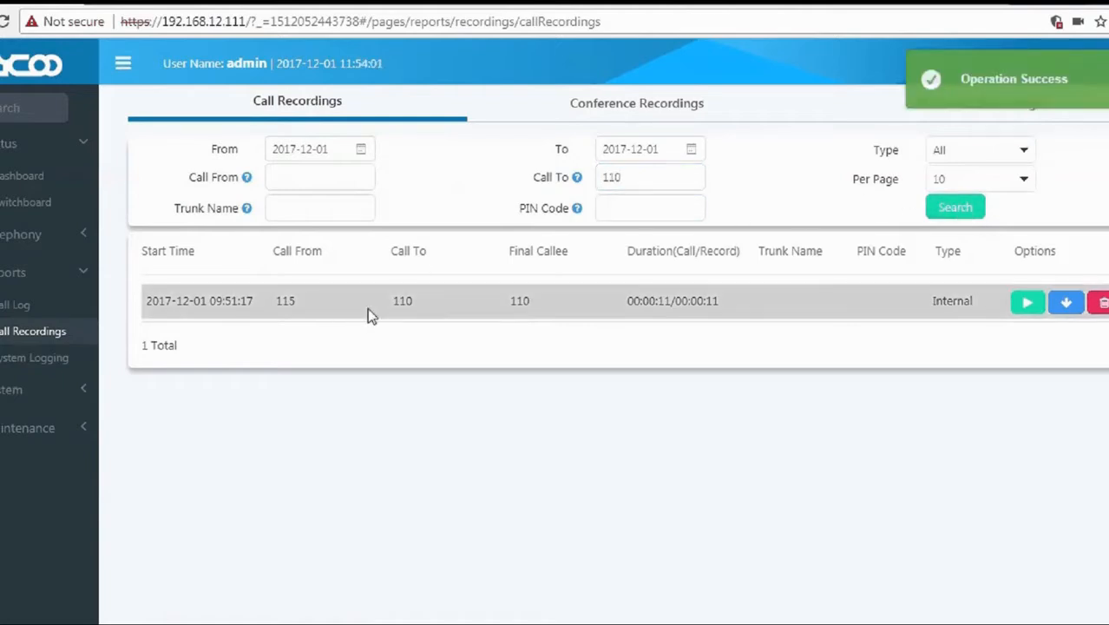
pyautogui.moveTo(413, 301); pyautogui.dragTo(396, 301)
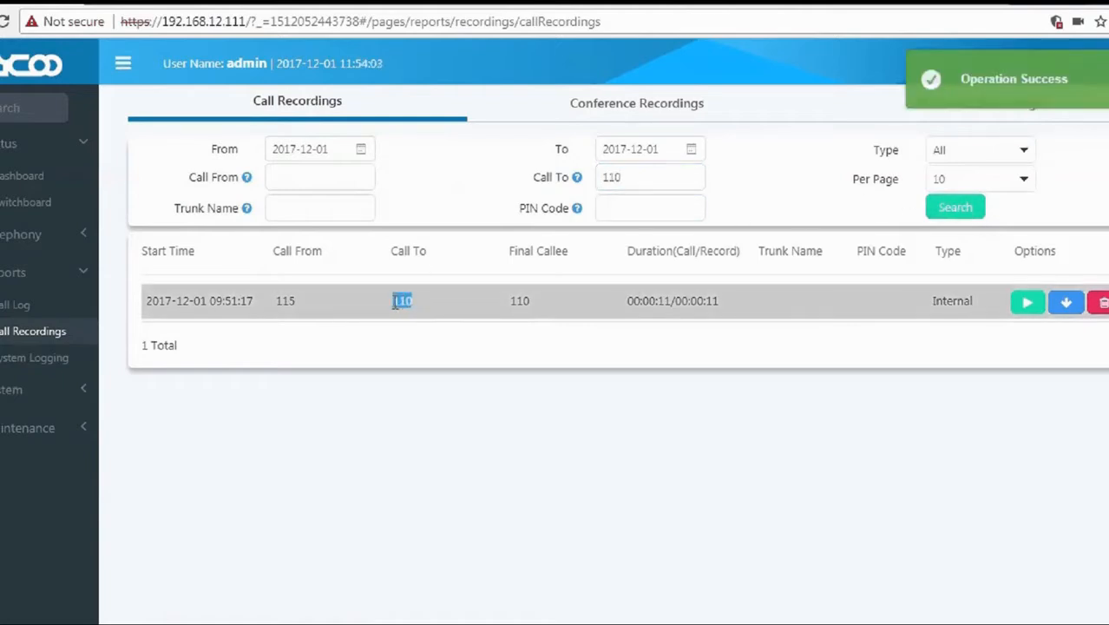
pyautogui.moveTo(633, 179); pyautogui.dragTo(599, 178)
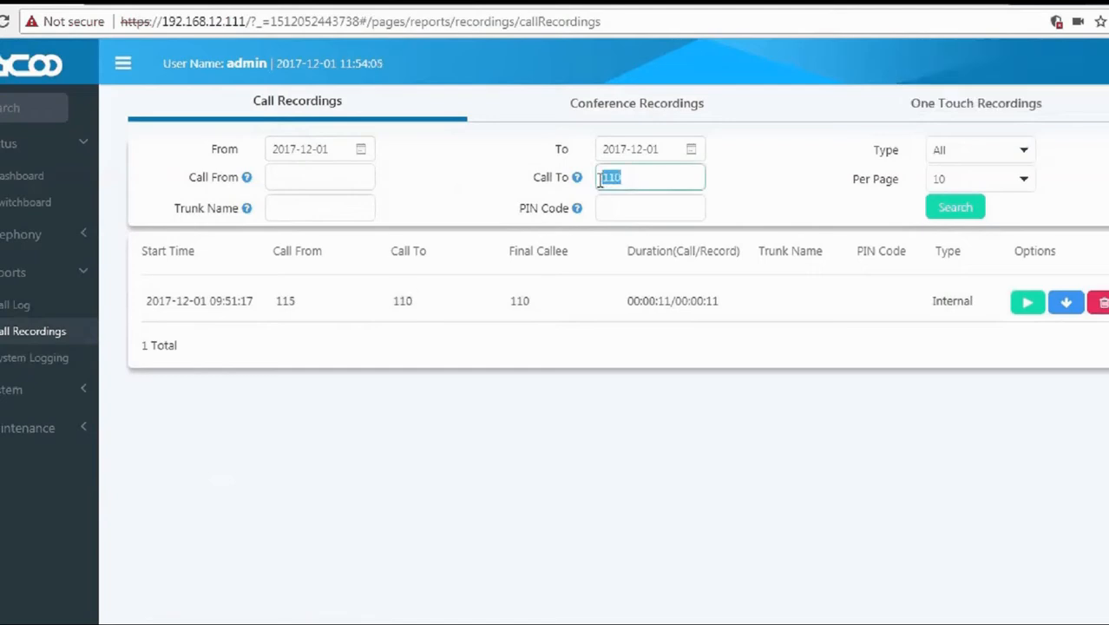
pyautogui.press('BackSpace')
pyautogui.click(956, 208)
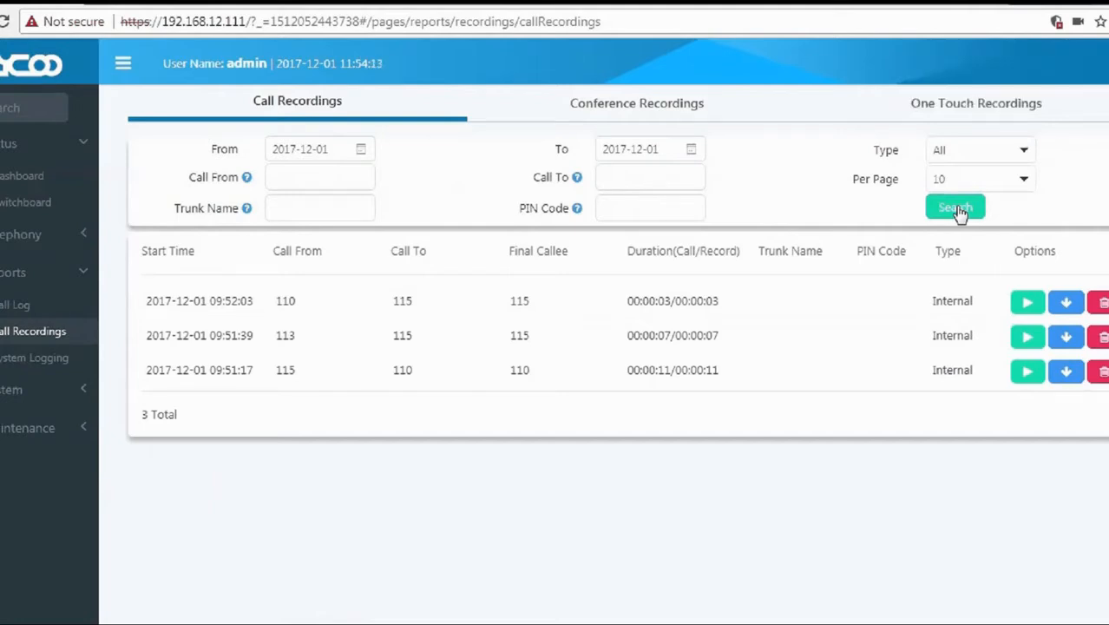
pyautogui.click(633, 186)
# Search the call recordings for calls to 115.
pyautogui.write('115')
pyautogui.press('Return')
pyautogui.moveTo(244, 217)
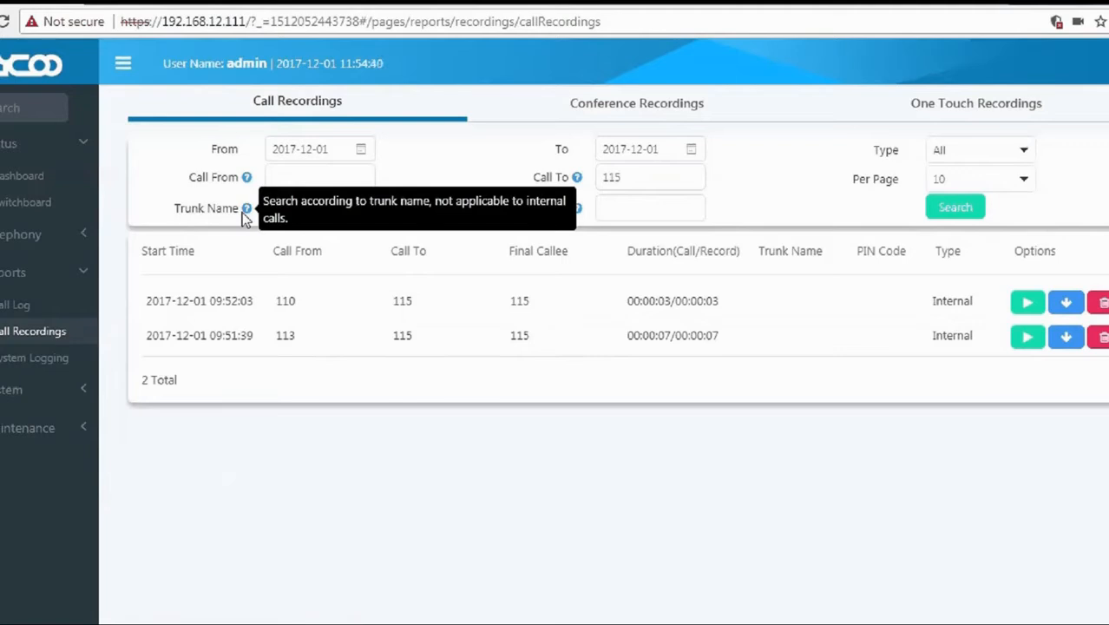
pyautogui.moveTo(578, 215)
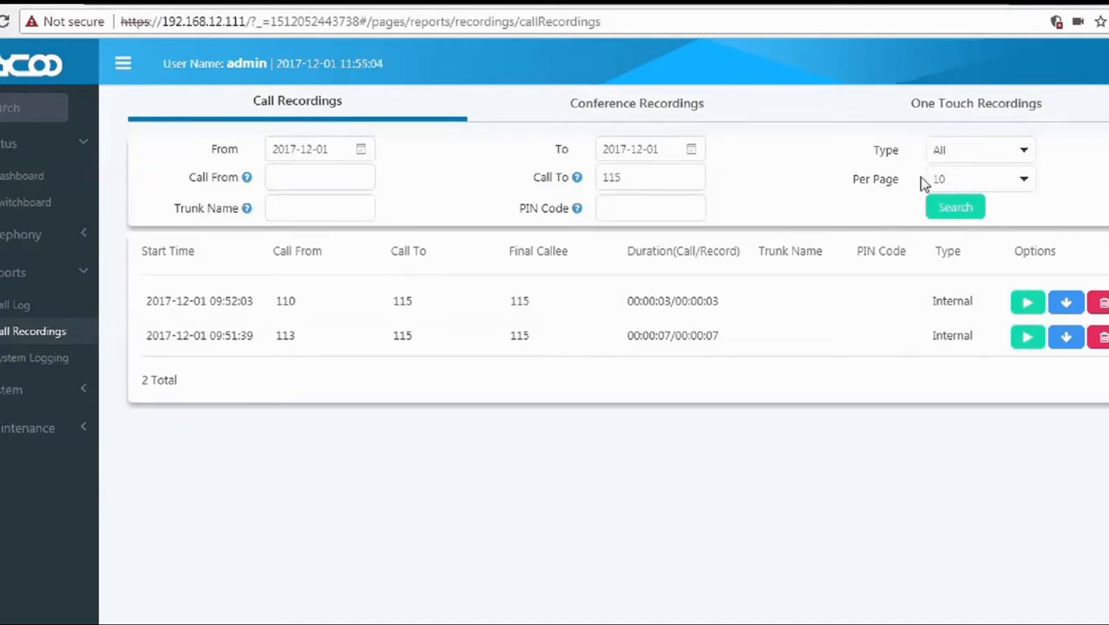
# Compare the 115 recordings filtered by Outbound, Internal and All call types.
pyautogui.click(980, 151)
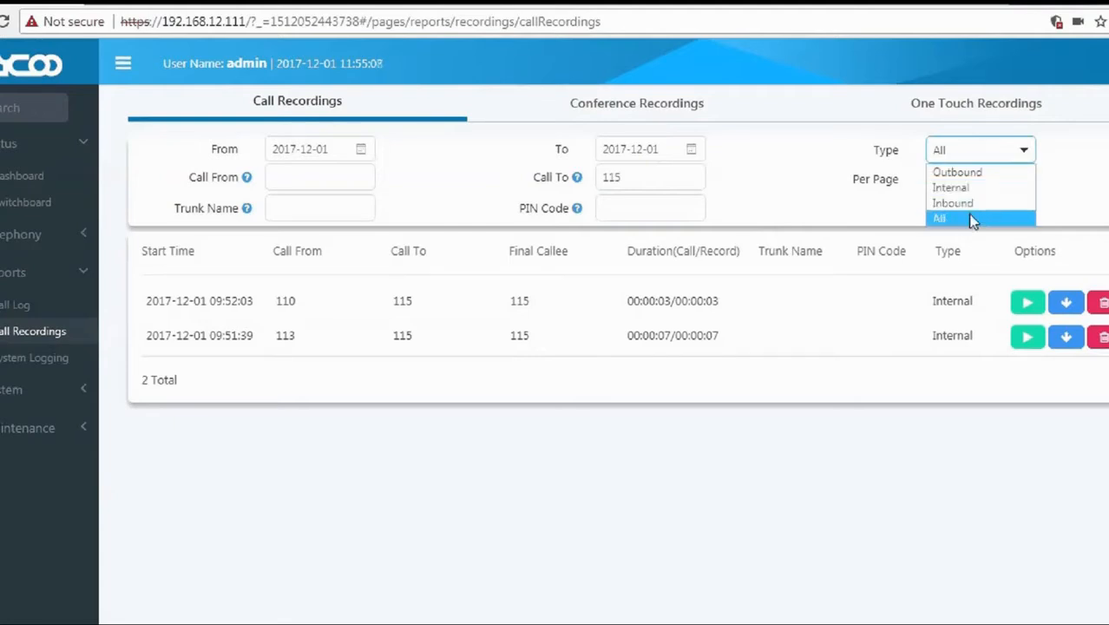
pyautogui.click(962, 172)
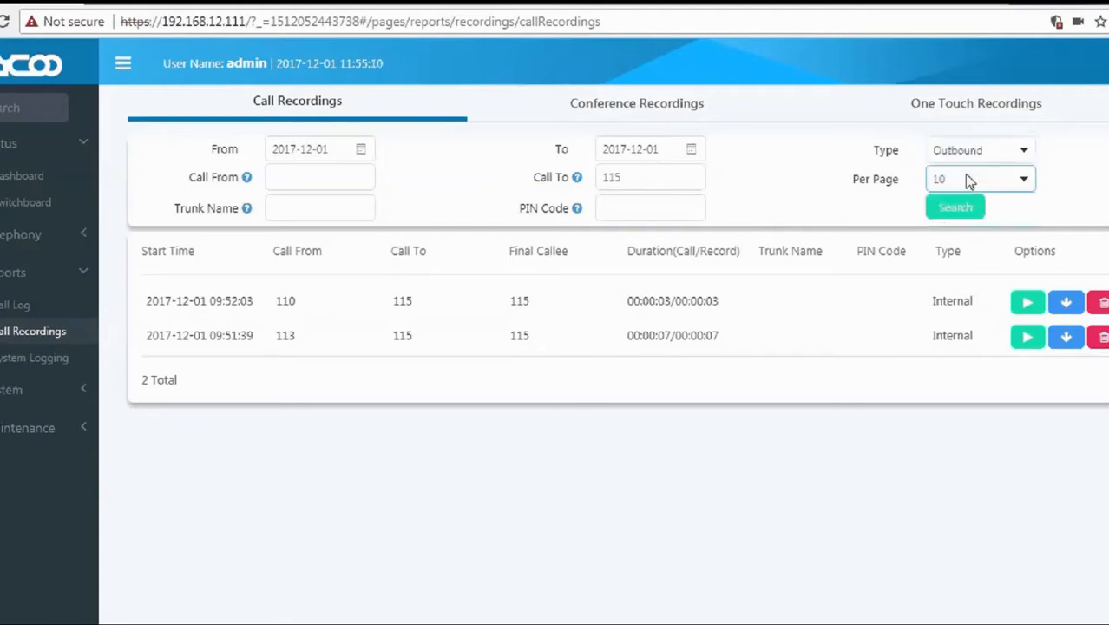
pyautogui.click(958, 210)
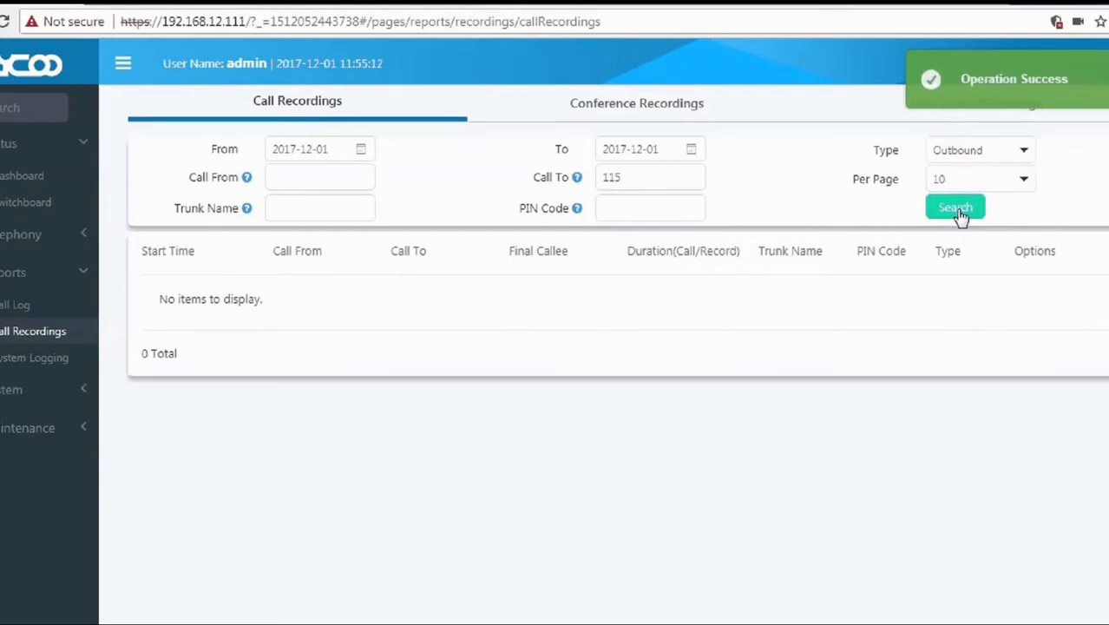
pyautogui.click(974, 150)
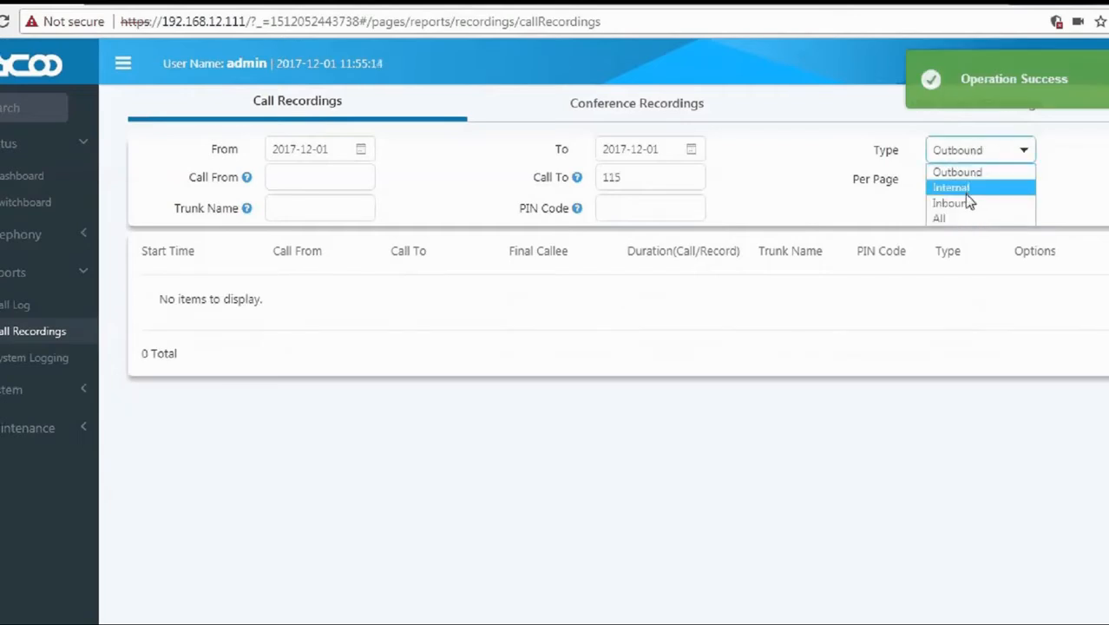
pyautogui.click(967, 188)
pyautogui.click(958, 211)
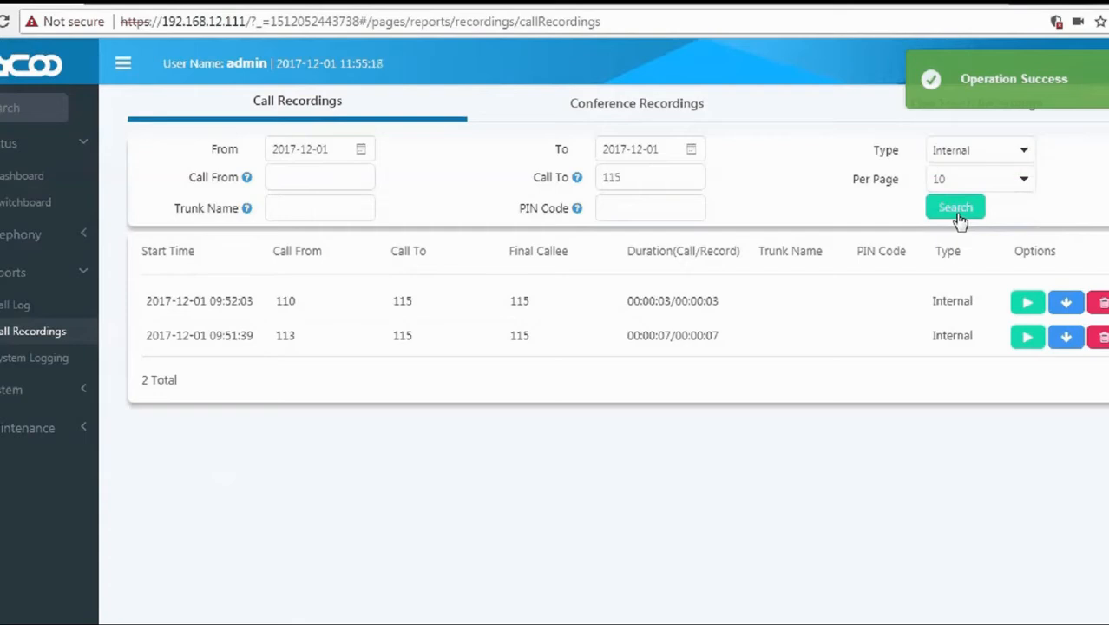
pyautogui.click(968, 149)
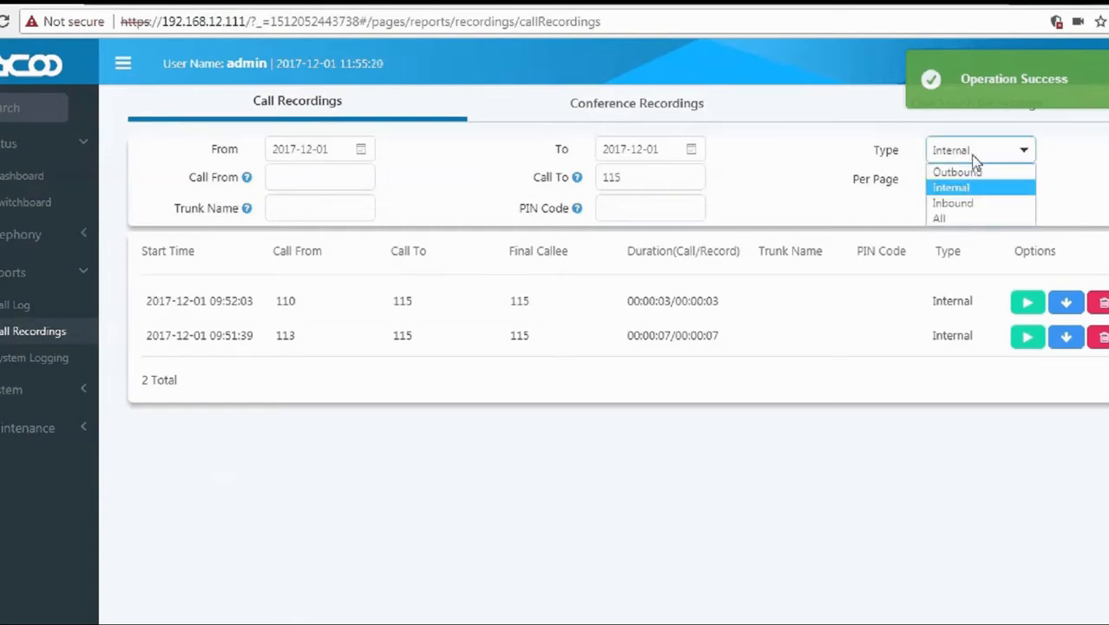
pyautogui.click(972, 216)
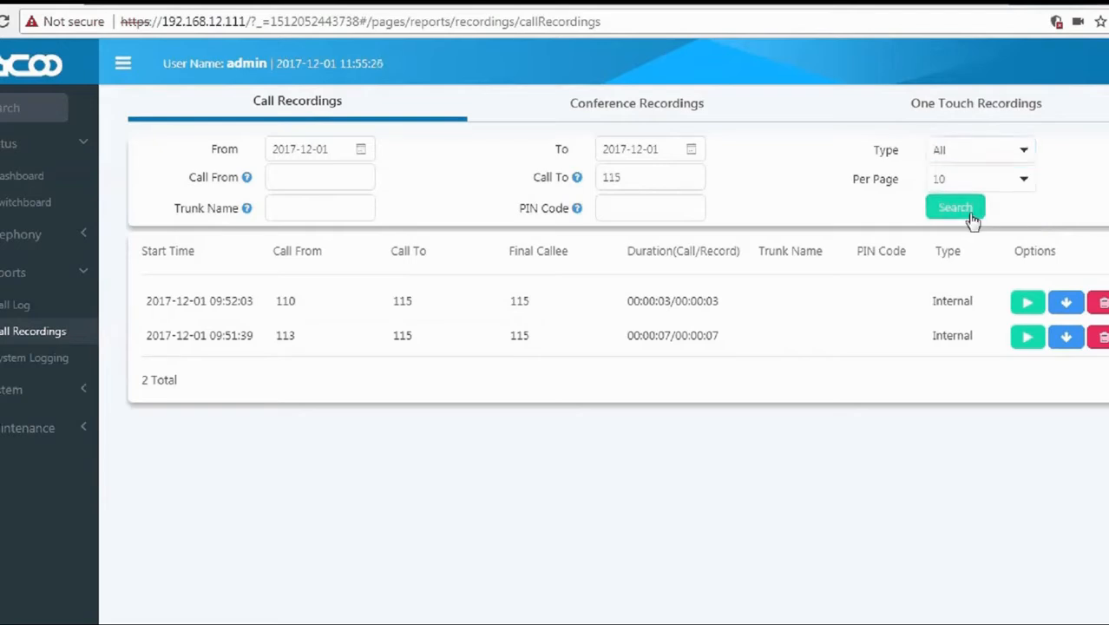
pyautogui.click(625, 111)
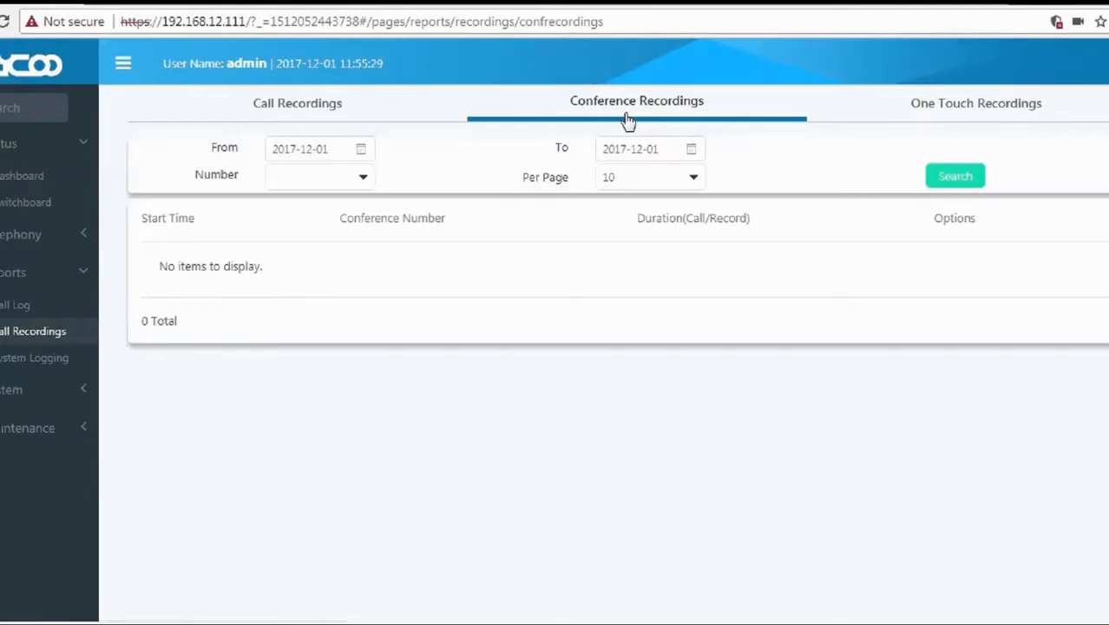
# Search the 2017-12-01 conference recordings and inspect the CONFERNCE(90) entry.
pyautogui.click(953, 181)
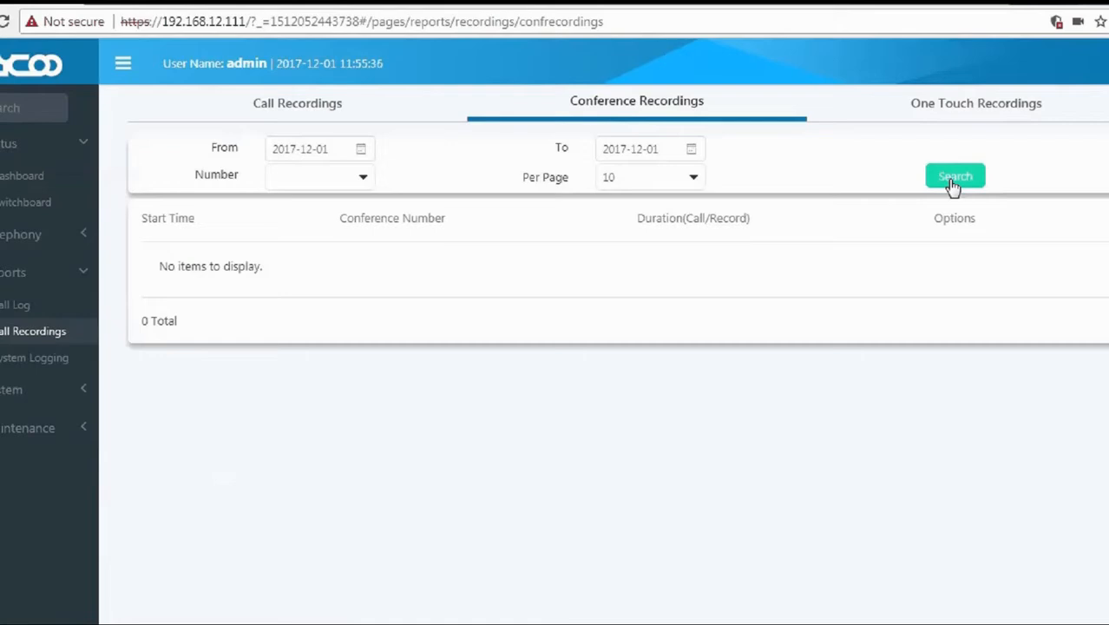
pyautogui.click(362, 151)
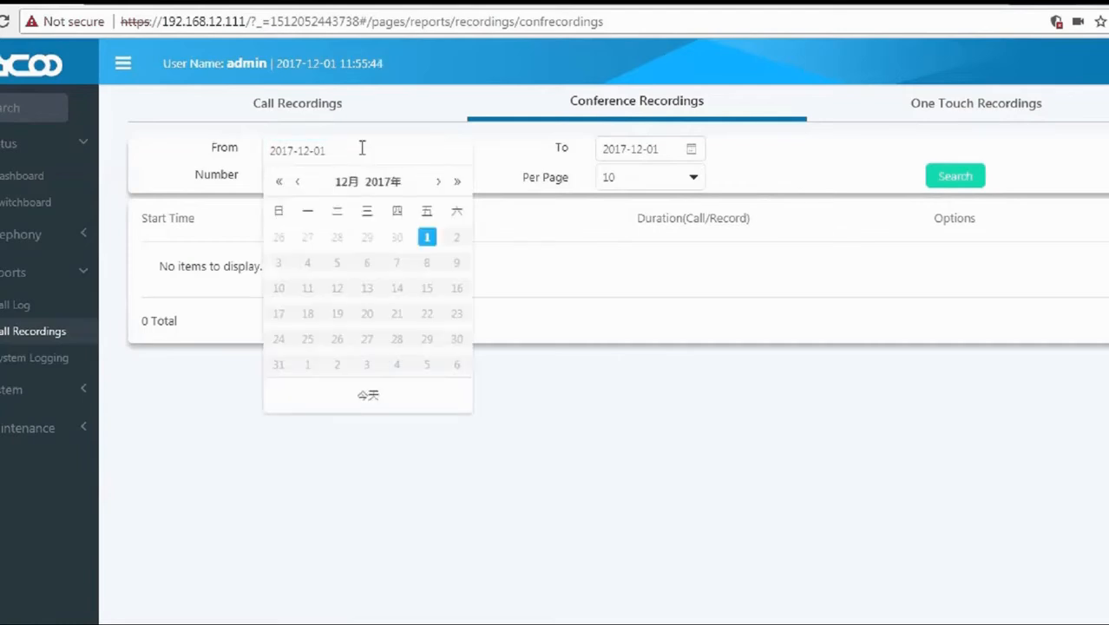
pyautogui.click(505, 149)
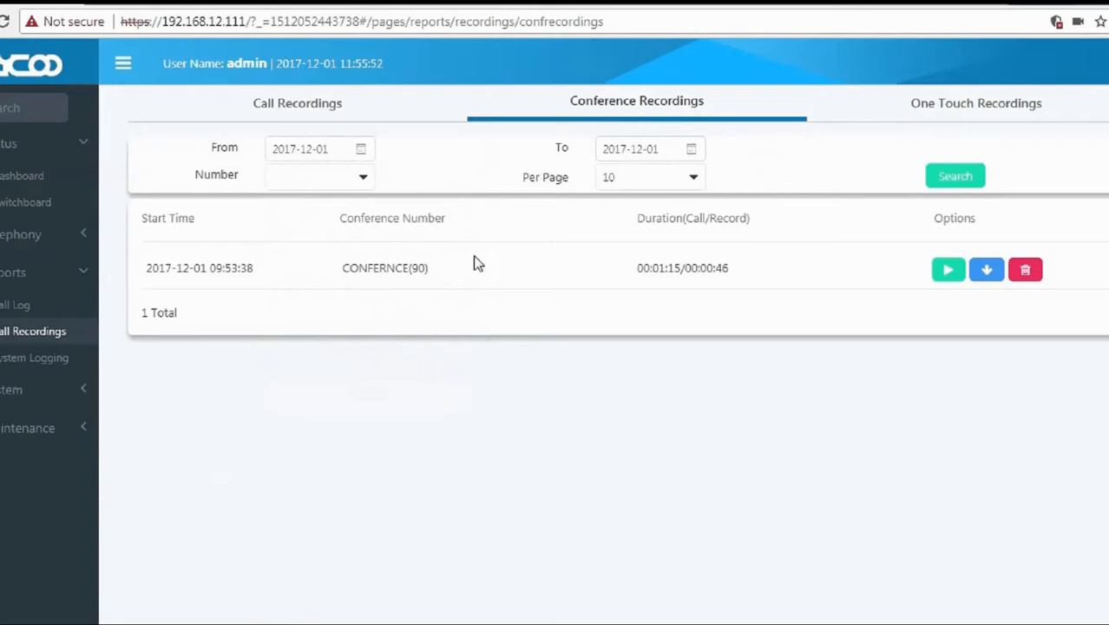
pyautogui.moveTo(427, 272); pyautogui.dragTo(342, 270)
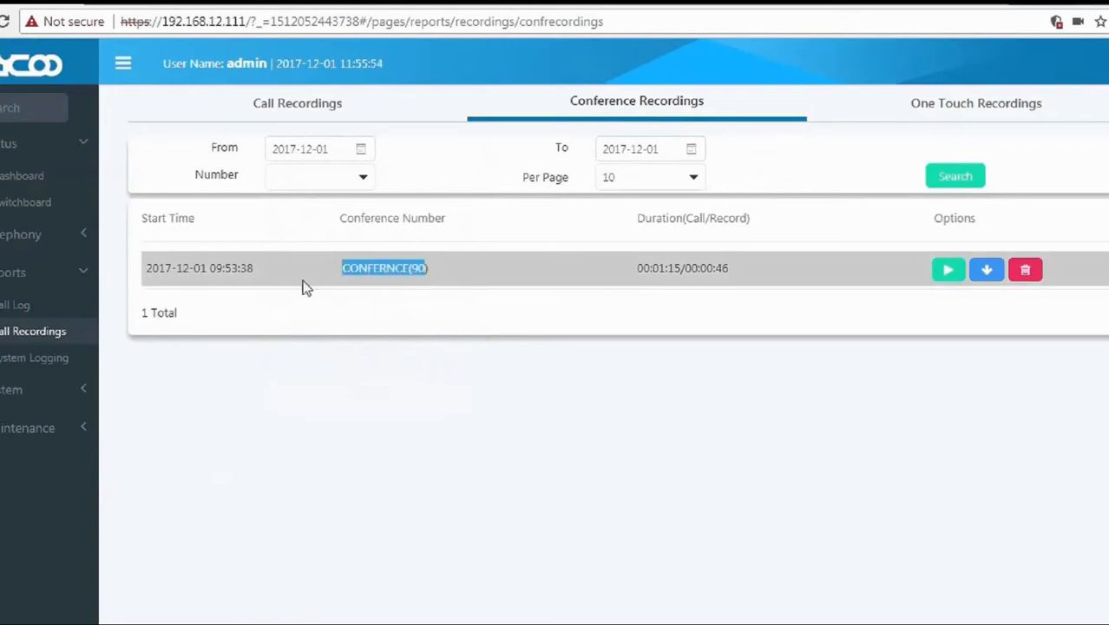
pyautogui.moveTo(254, 269); pyautogui.dragTo(146, 268)
# Play the CONFERNCE(90) recording, cycling speeds 1.5x, 2x, 0.5x, 1x and toggling mute.
pyautogui.click(948, 270)
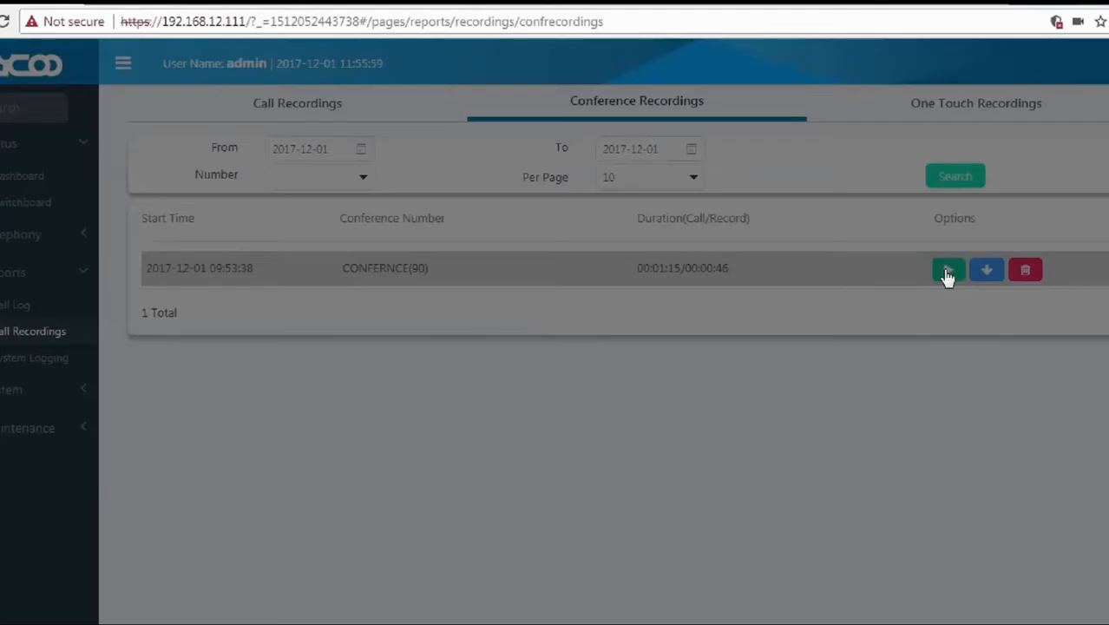
pyautogui.click(275, 102)
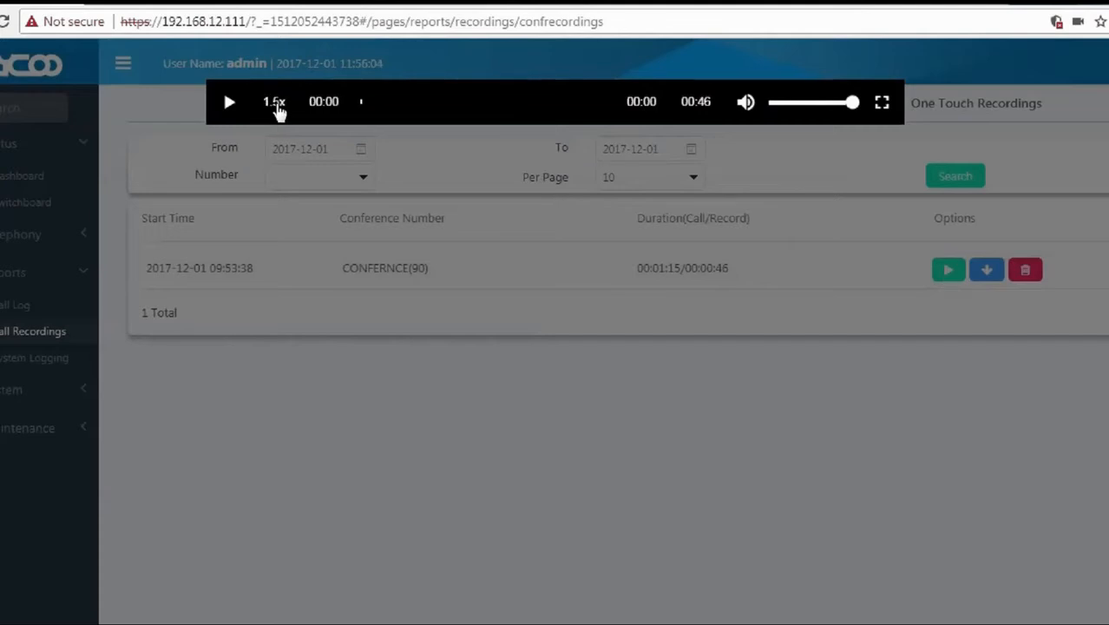
pyautogui.click(275, 103)
pyautogui.click(275, 103)
pyautogui.click(275, 104)
pyautogui.click(230, 104)
pyautogui.click(275, 103)
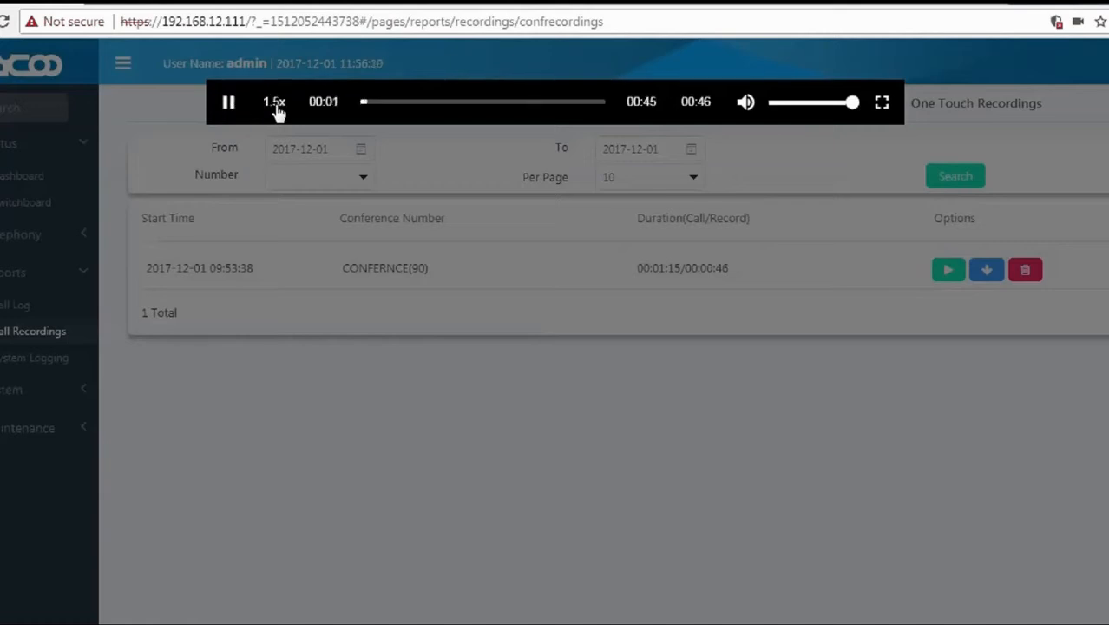
pyautogui.click(276, 103)
pyautogui.click(276, 104)
pyautogui.click(275, 103)
pyautogui.click(747, 103)
pyautogui.click(747, 103)
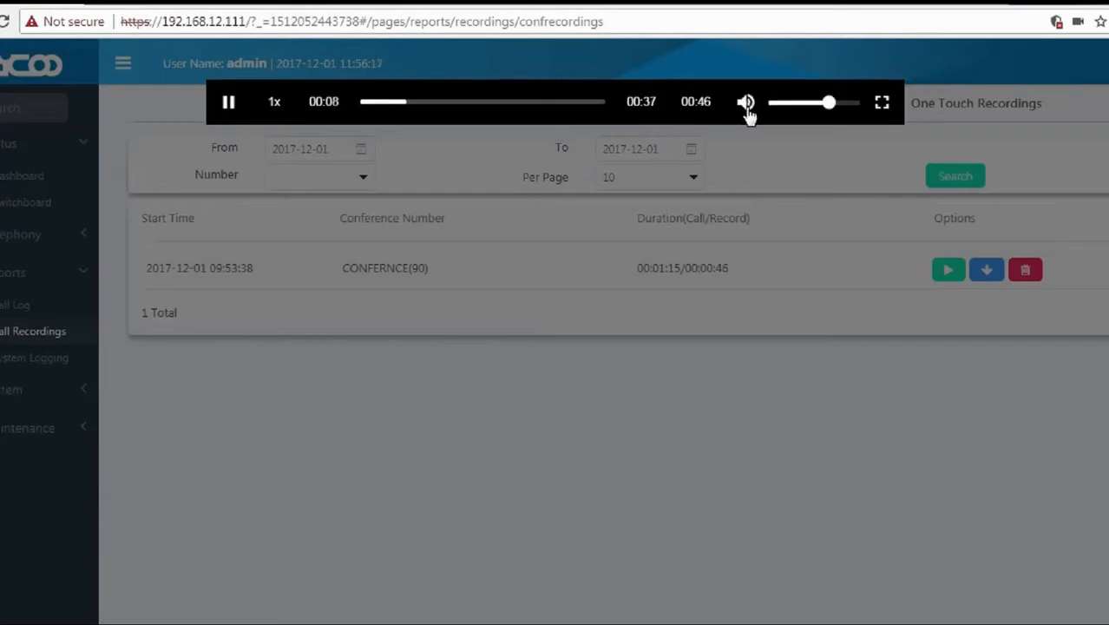
# Close the player and download the conference recording as a wav file.
pyautogui.click(823, 154)
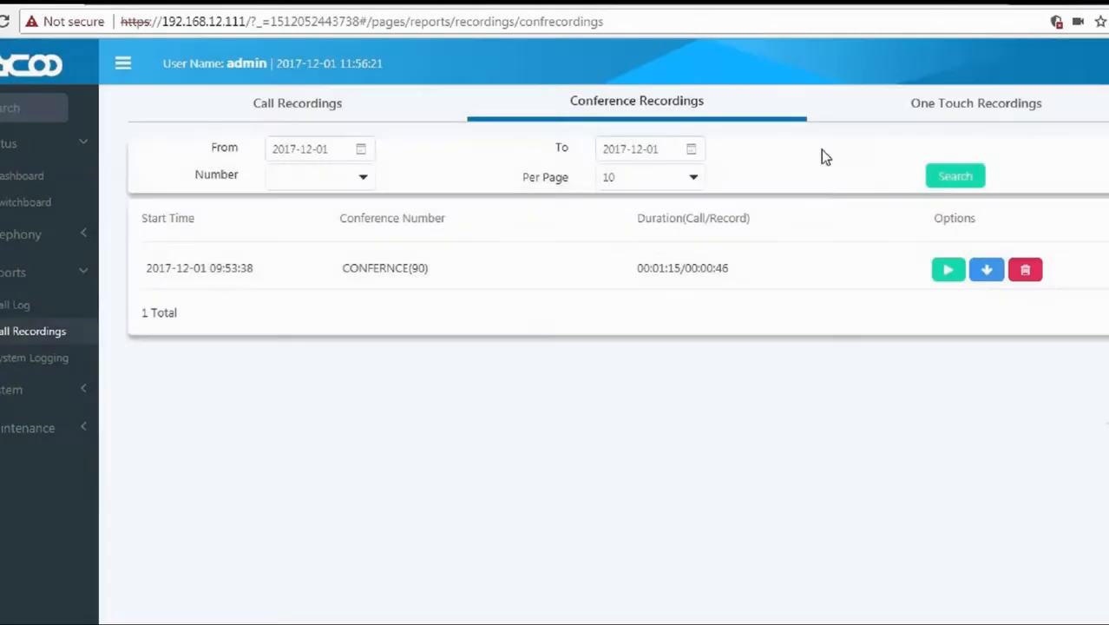
pyautogui.click(987, 273)
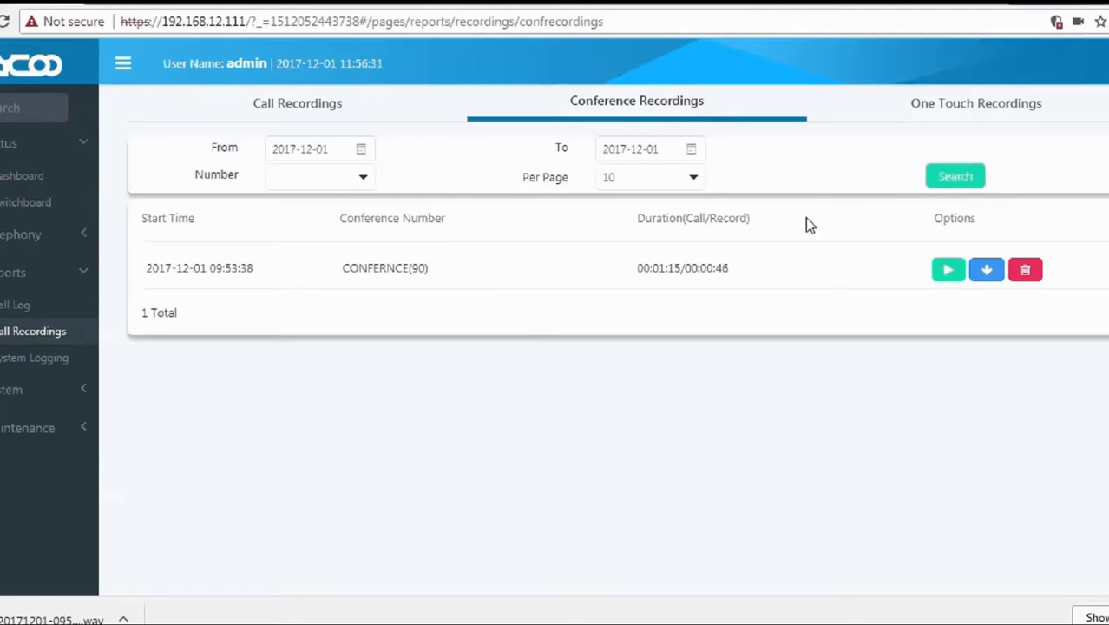
pyautogui.click(995, 105)
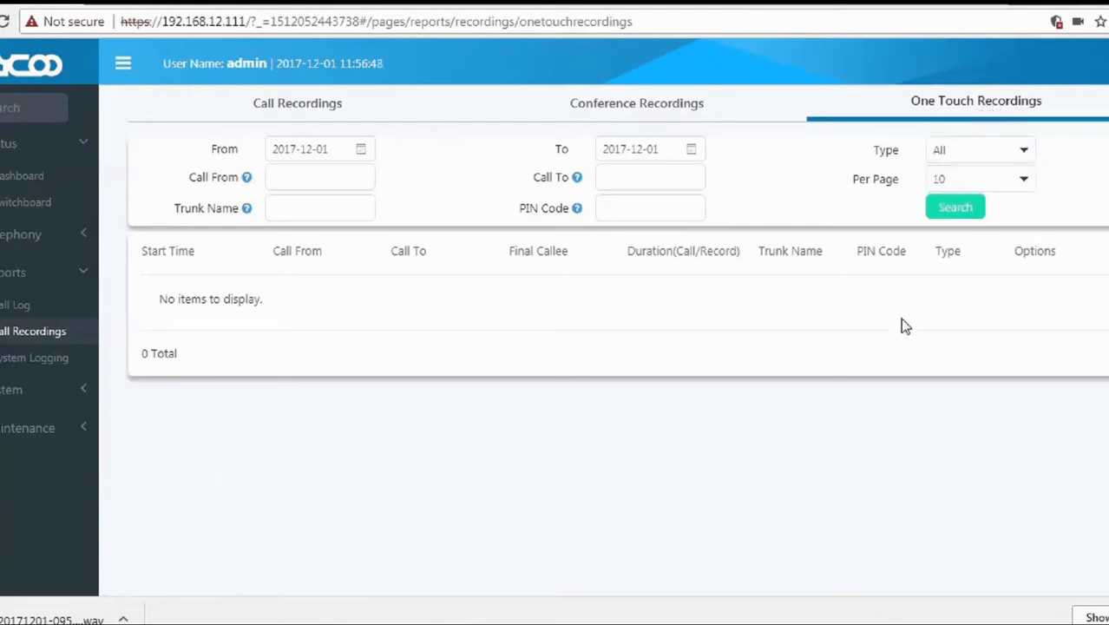
# Go back to the Call Recordings list.
pyautogui.click(317, 105)
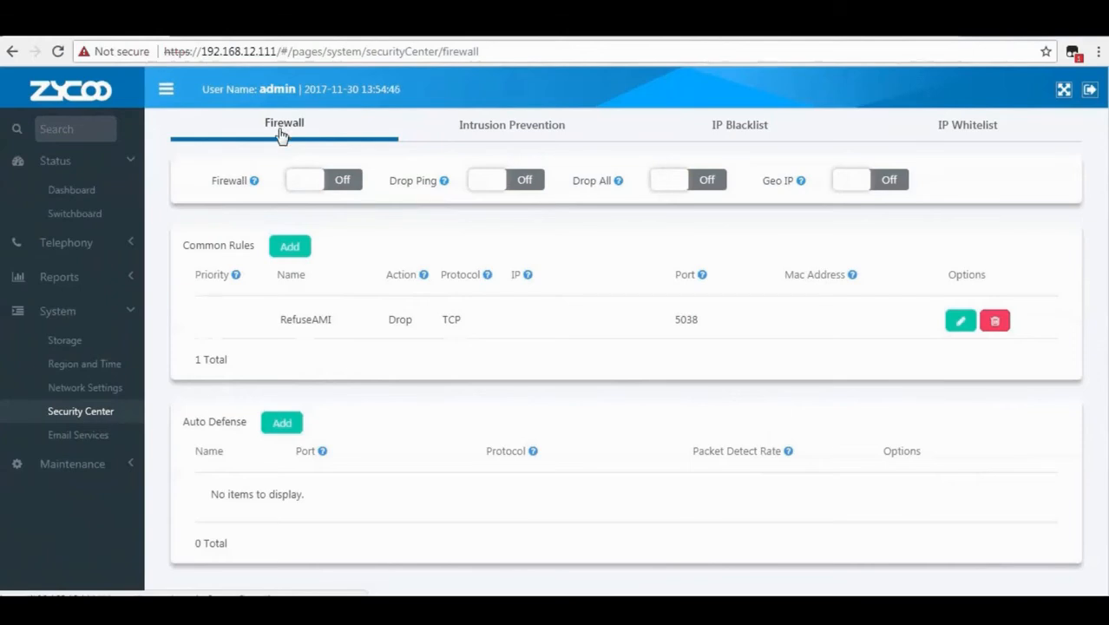
# Switch the firewall On and read the Drop Ping, Drop All and Geo IP descriptions.
pyautogui.moveTo(255, 187)
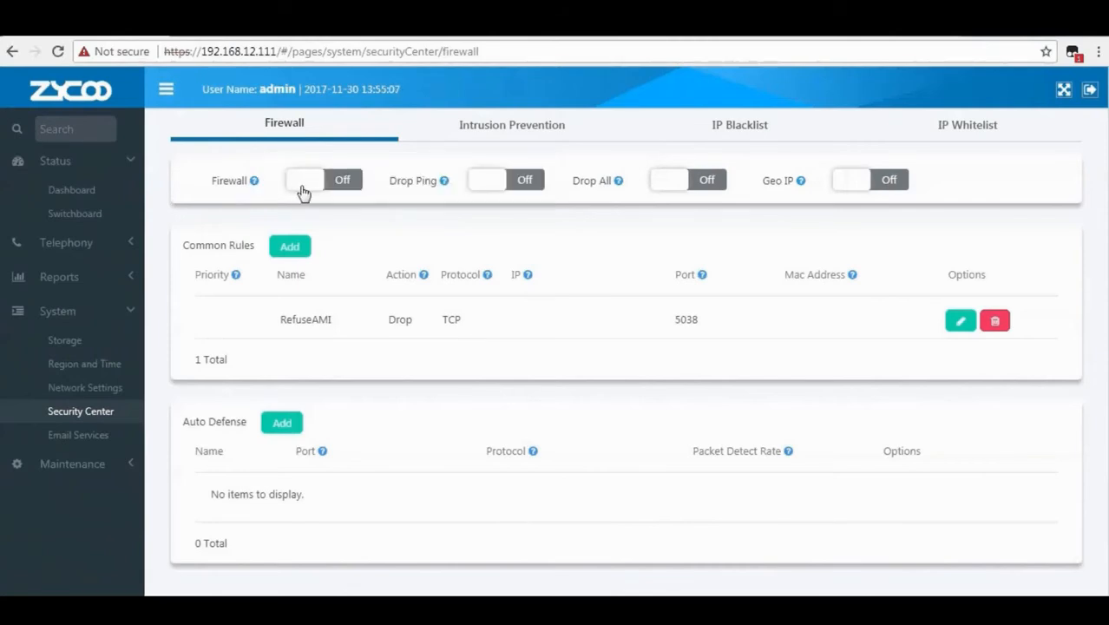
pyautogui.click(303, 184)
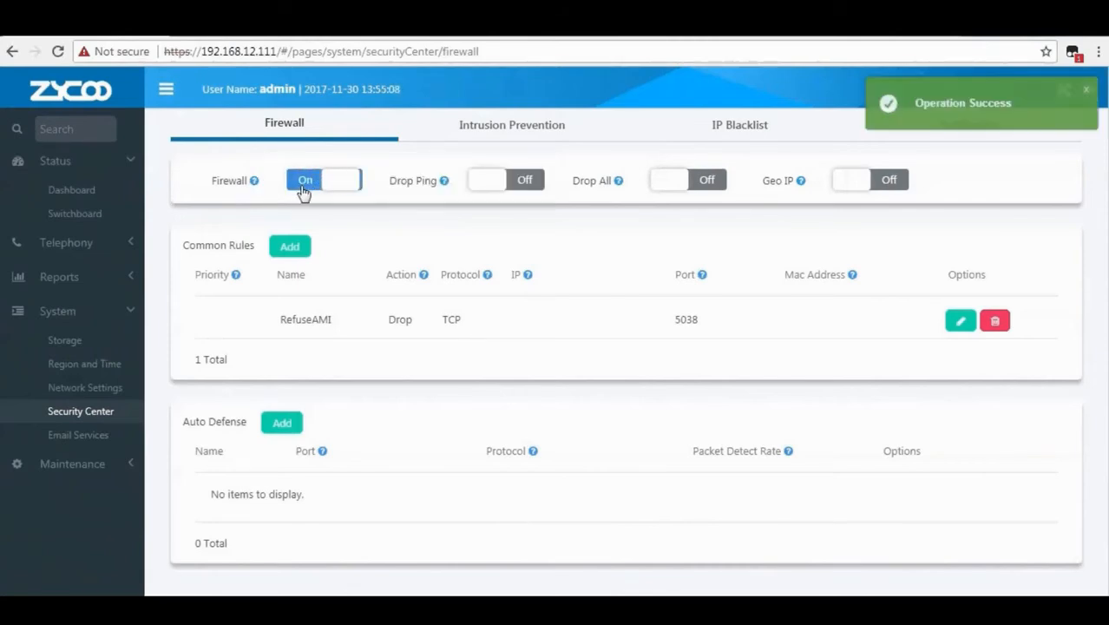
pyautogui.moveTo(391, 184); pyautogui.dragTo(439, 188)
pyautogui.moveTo(445, 187)
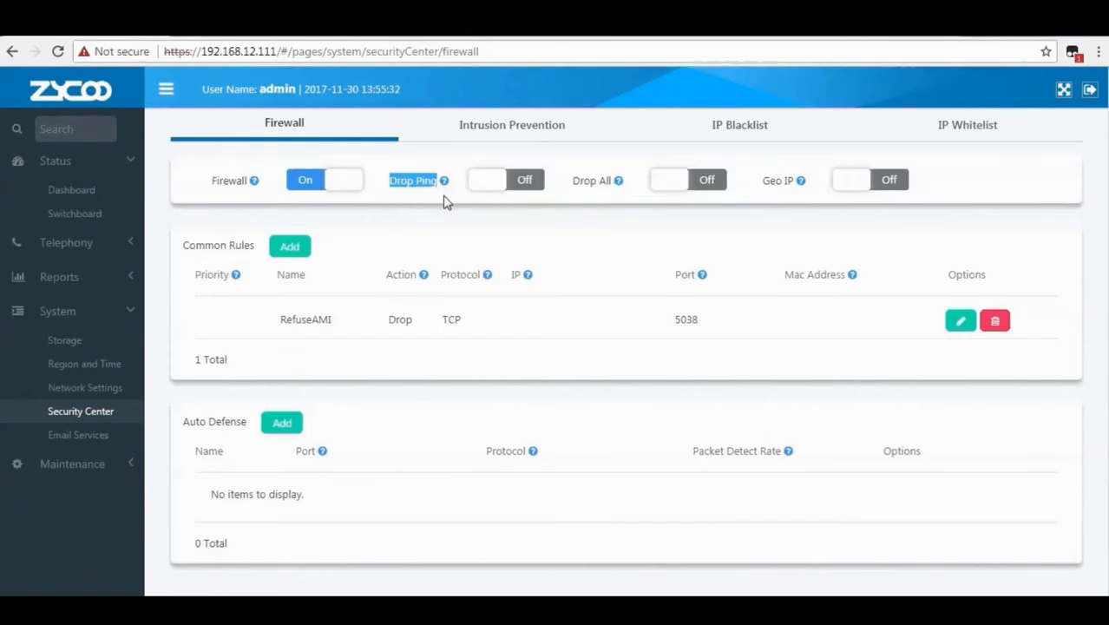
pyautogui.click(446, 199)
pyautogui.moveTo(569, 180); pyautogui.dragTo(612, 190)
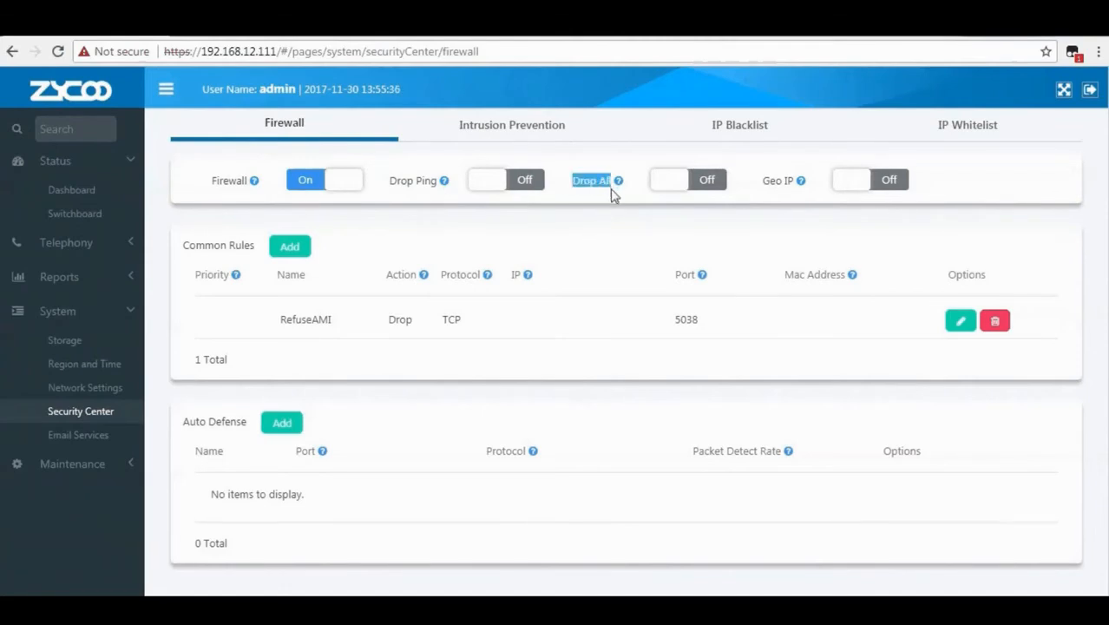
pyautogui.moveTo(622, 189)
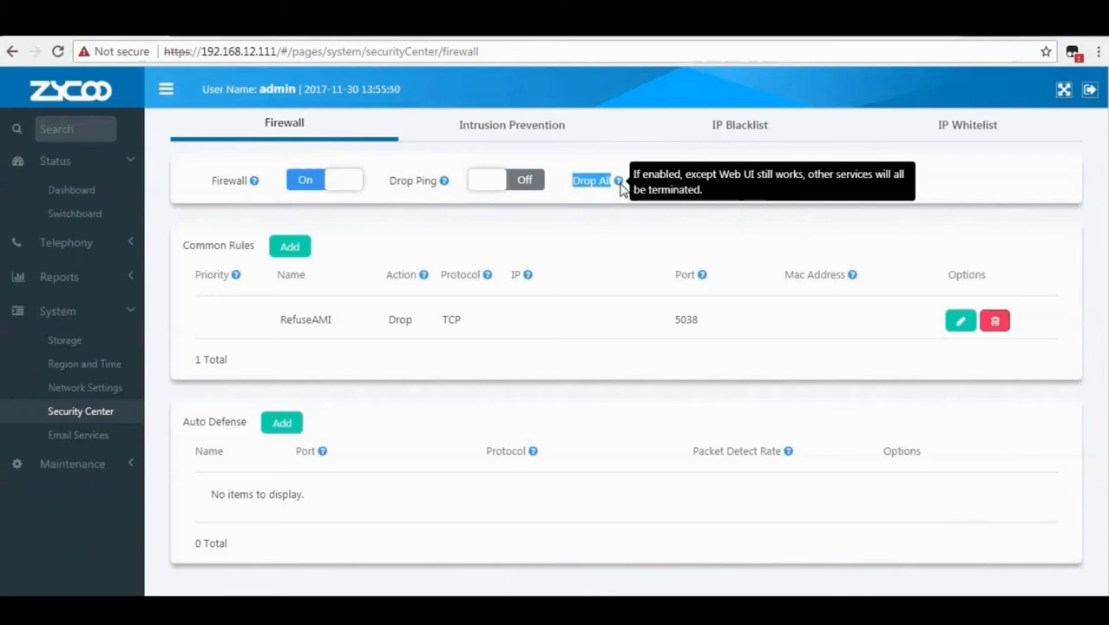
pyautogui.click(621, 191)
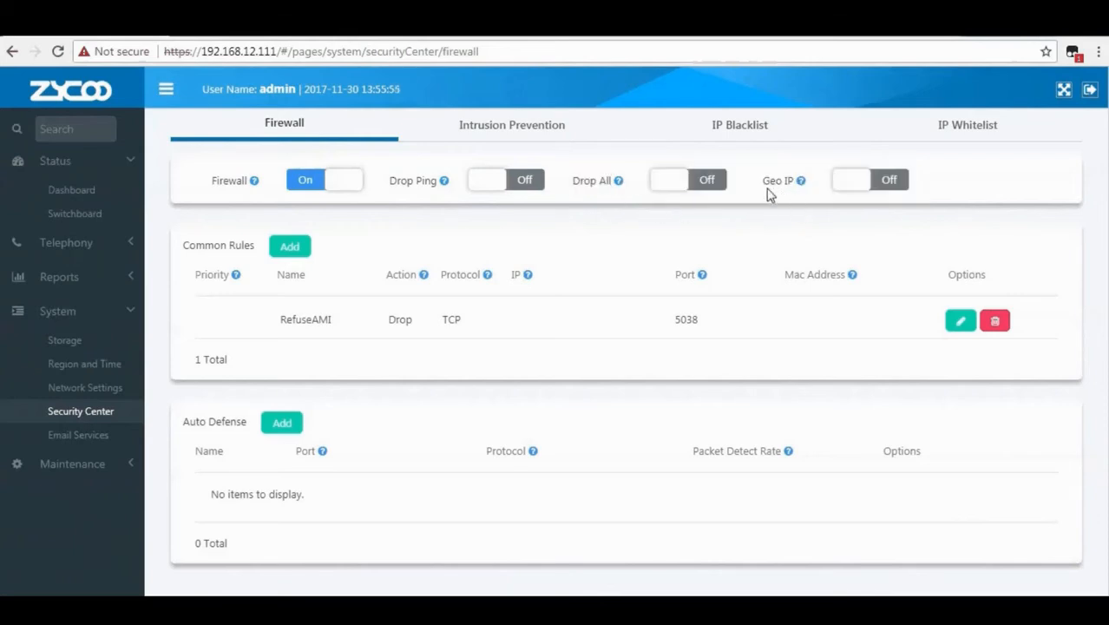
pyautogui.moveTo(764, 183); pyautogui.dragTo(798, 188)
pyautogui.moveTo(804, 191)
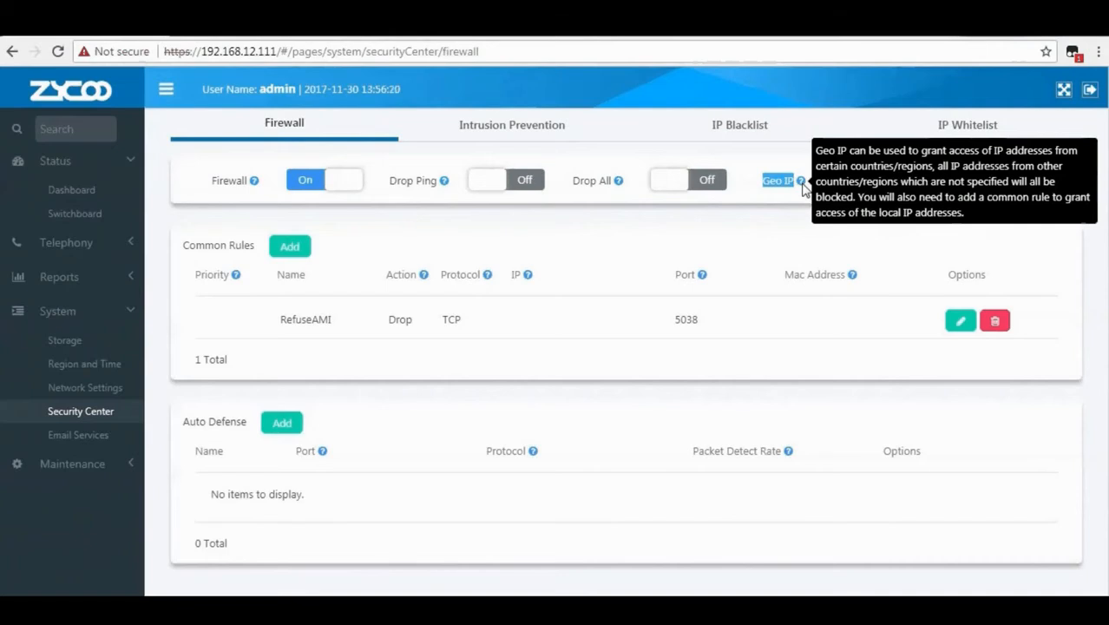
# Turn on Geo IP country filtering.
pyautogui.click(852, 187)
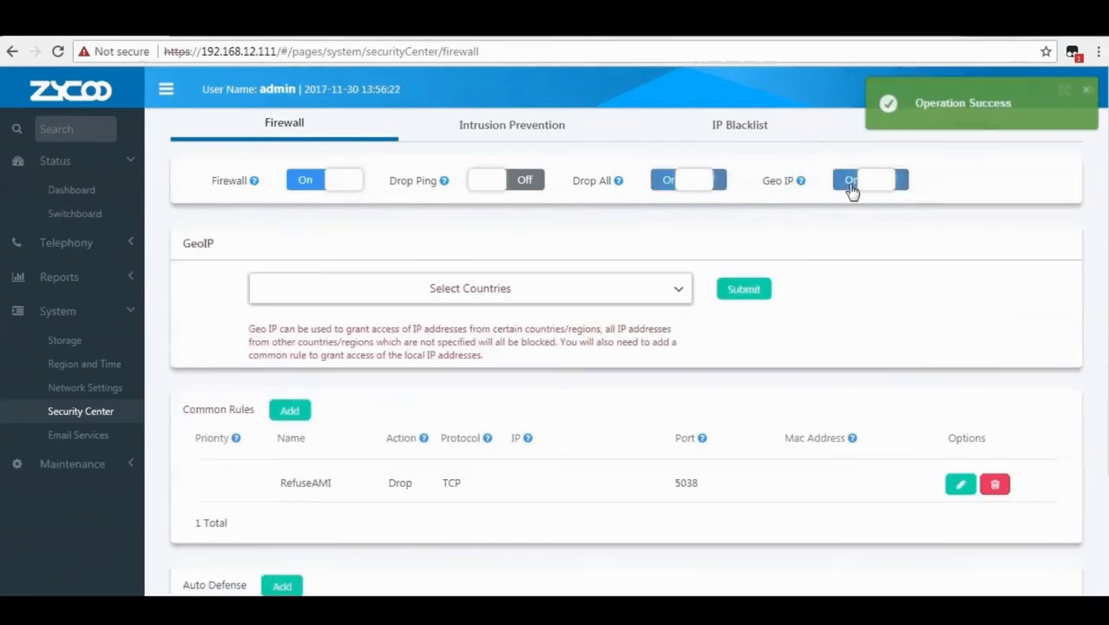
pyautogui.moveTo(184, 244); pyautogui.dragTo(215, 245)
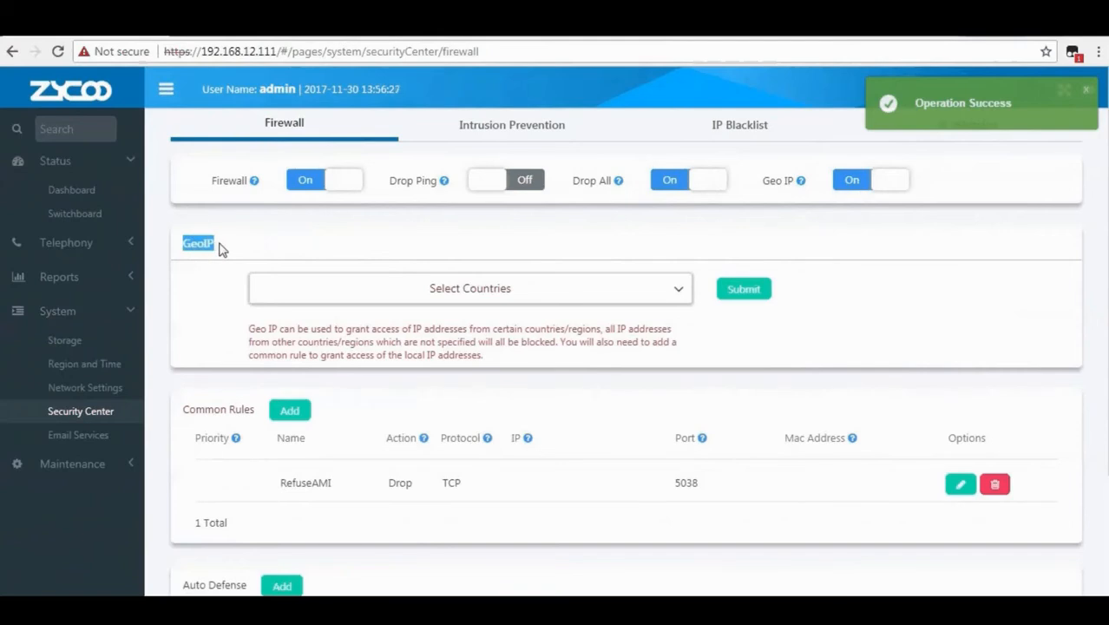
pyautogui.click(221, 249)
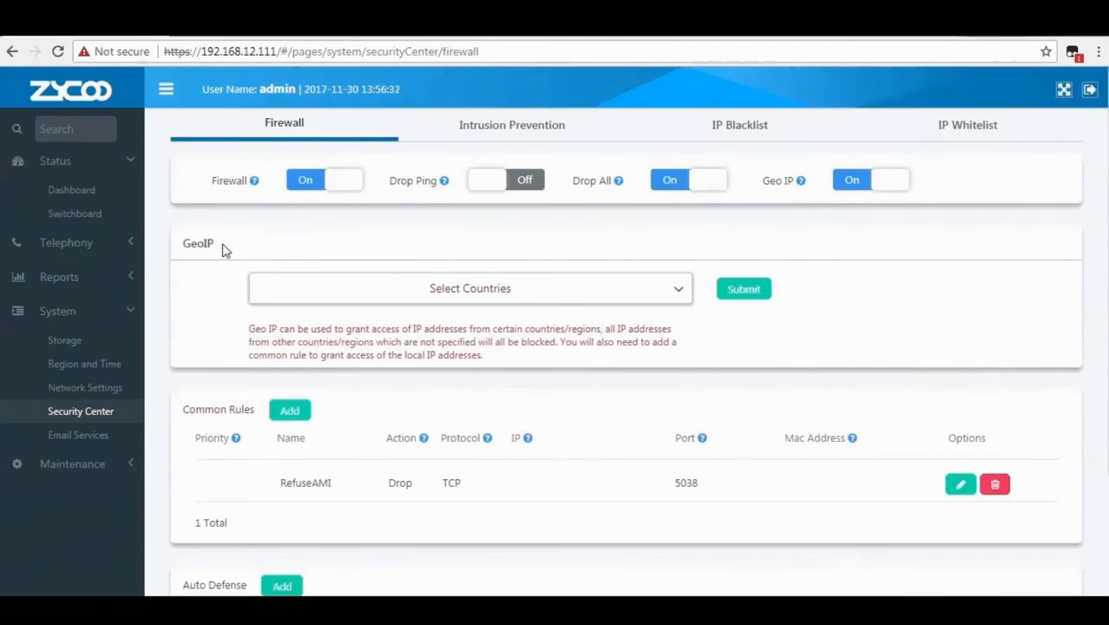
# Add China and India to the allowed Geo IP countries.
pyautogui.click(482, 293)
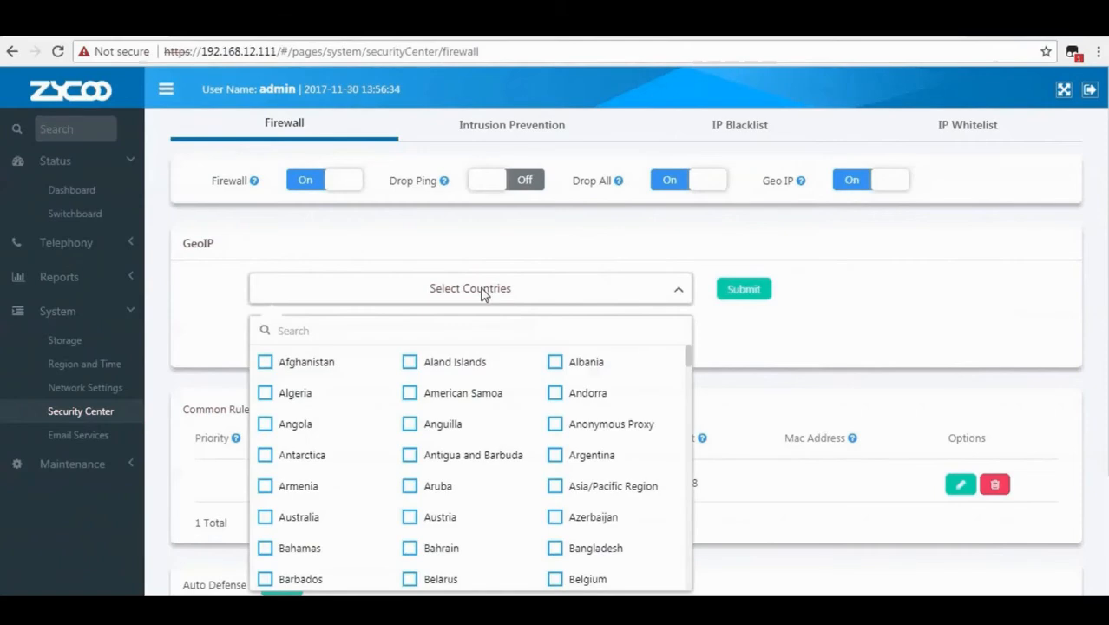
pyautogui.click(293, 331)
pyautogui.write('china')
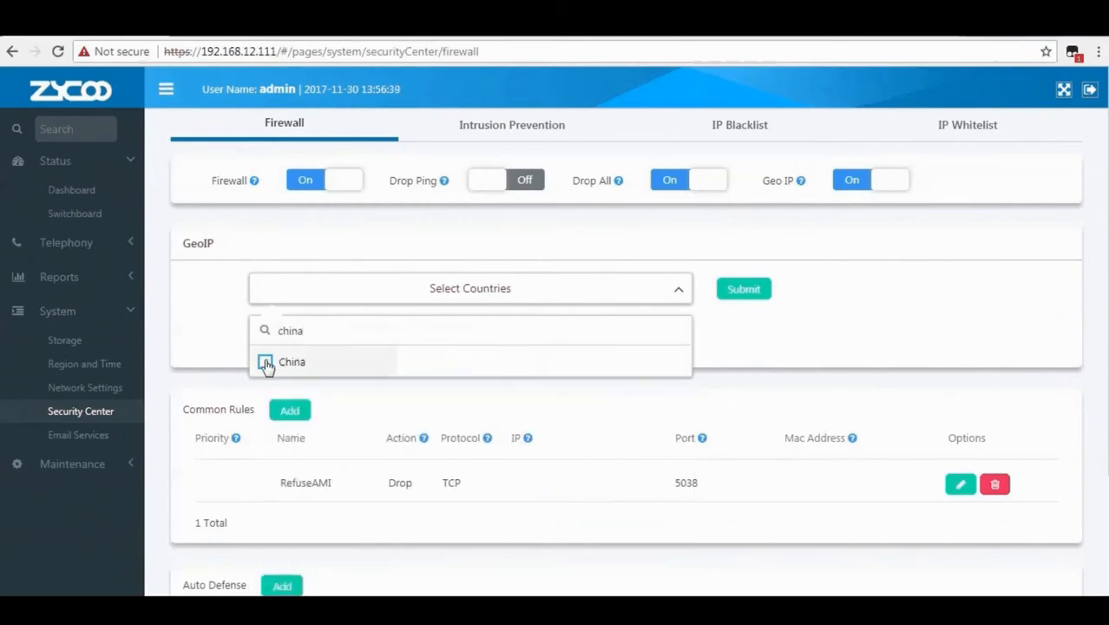
pyautogui.click(265, 362)
pyautogui.press('BackSpace')
pyautogui.press('BackSpace')
pyautogui.press('BackSpace')
pyautogui.press('BackSpace')
pyautogui.press('BackSpace')
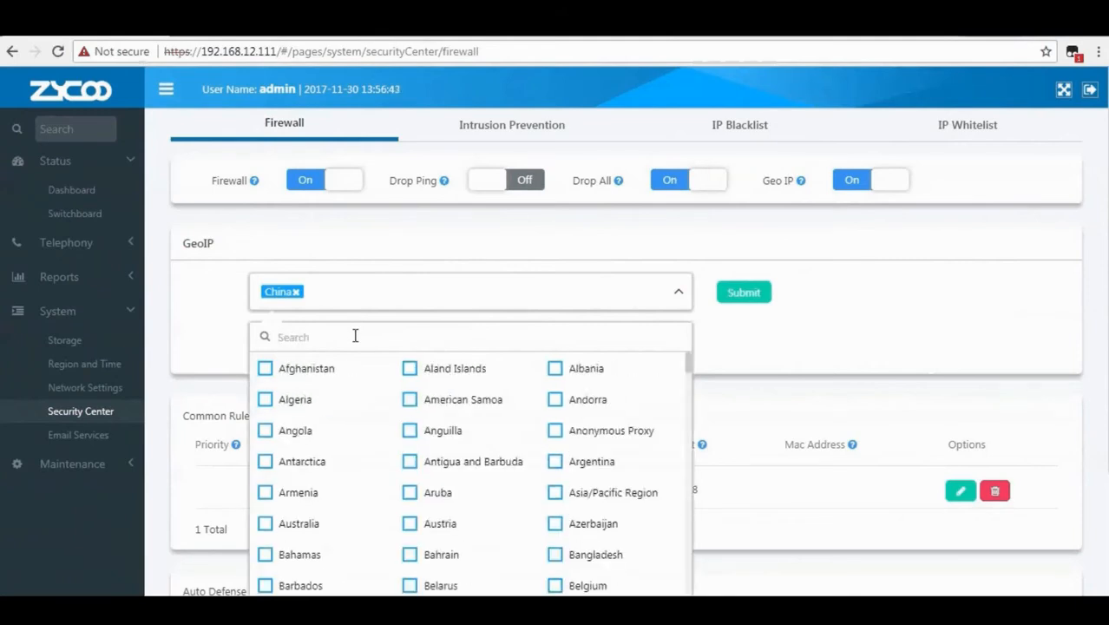
pyautogui.write('in')
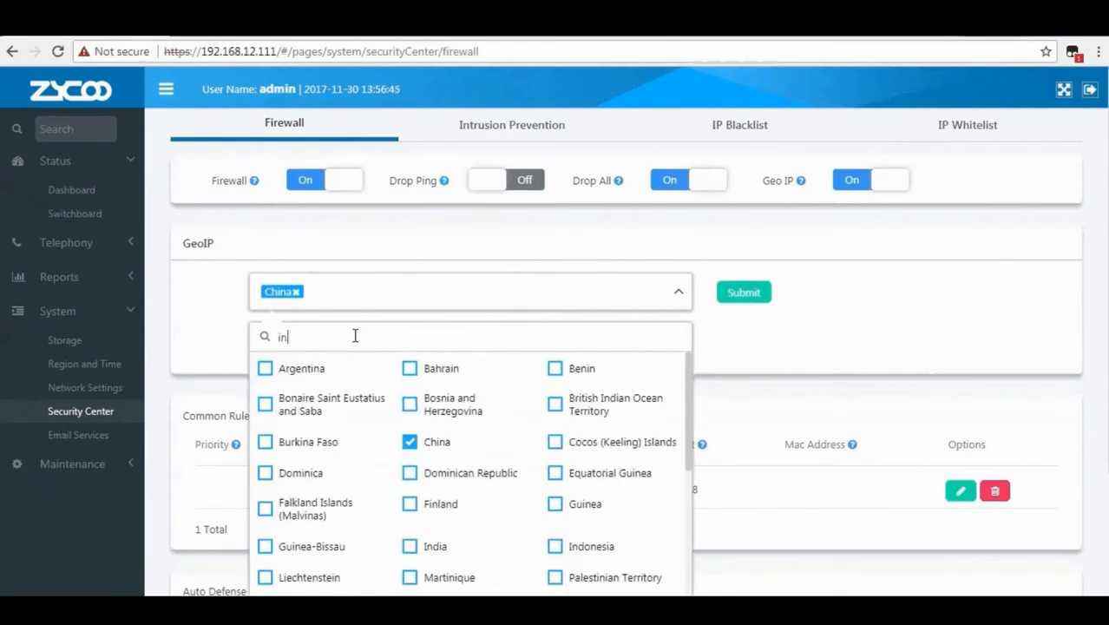
pyautogui.write('di')
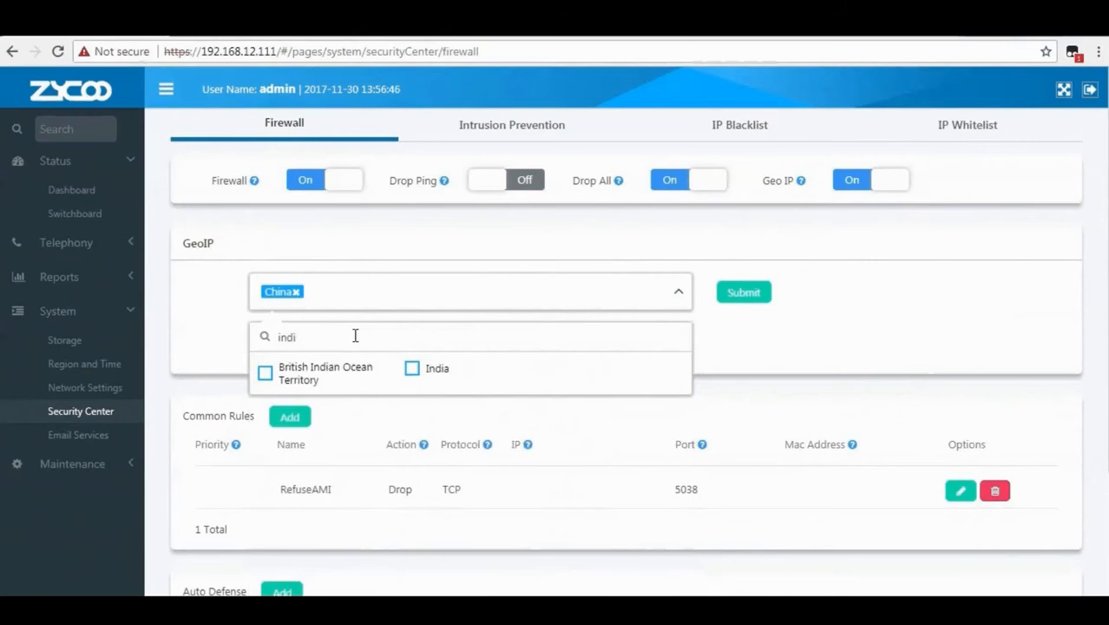
pyautogui.click(411, 372)
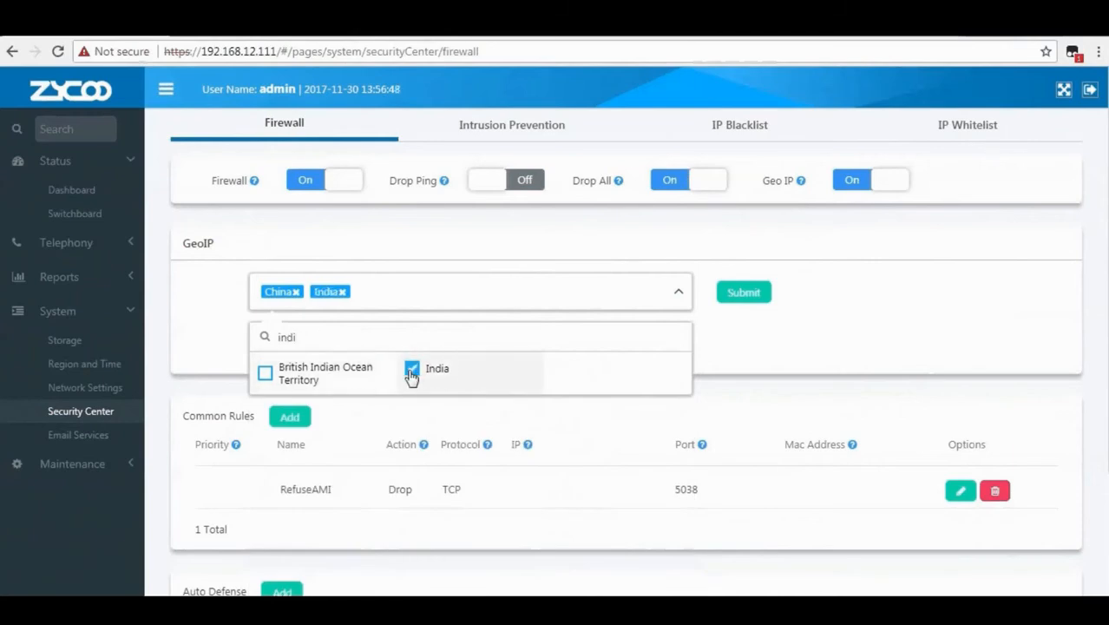
pyautogui.click(744, 318)
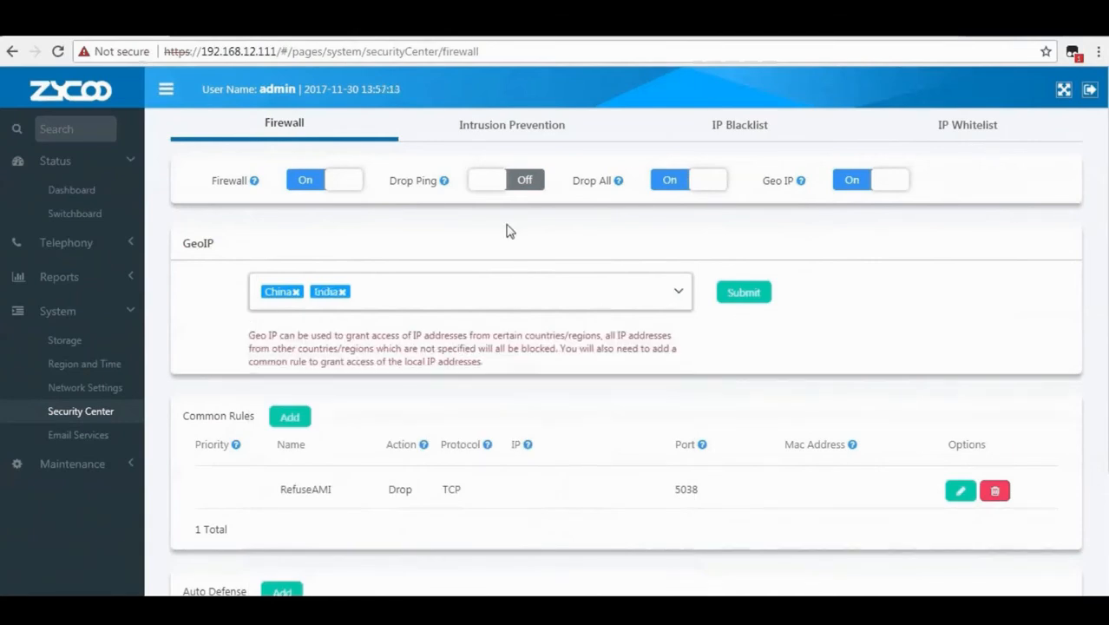
pyautogui.click(509, 137)
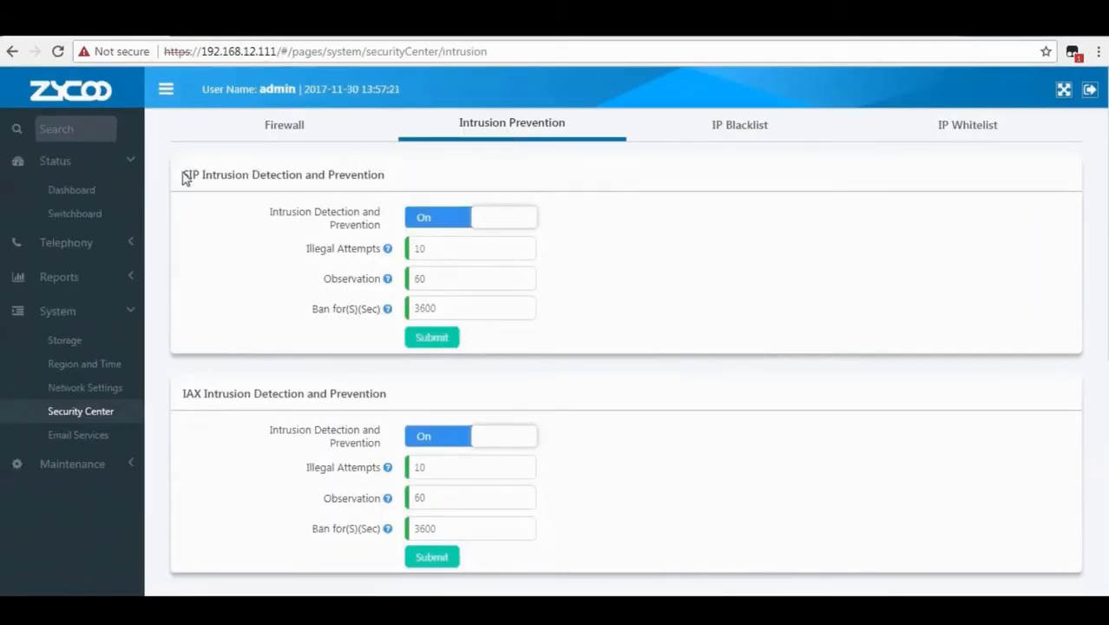
# Toggle SIP intrusion detection off and back on.
pyautogui.moveTo(183, 176); pyautogui.dragTo(389, 175)
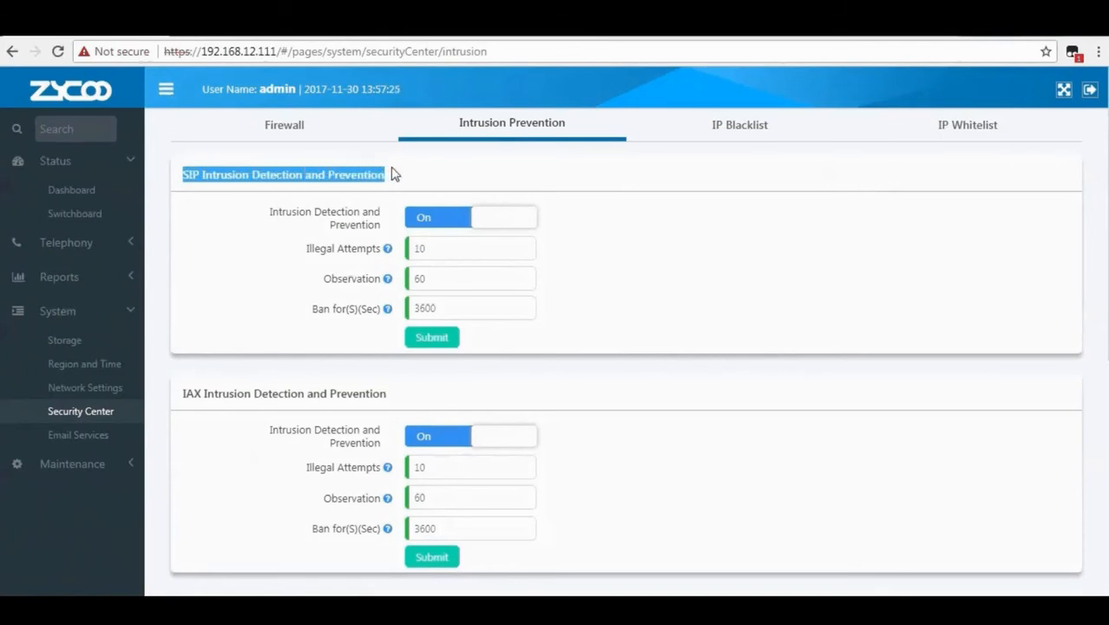
pyautogui.click(392, 175)
pyautogui.moveTo(270, 212); pyautogui.dragTo(387, 221)
pyautogui.click(453, 178)
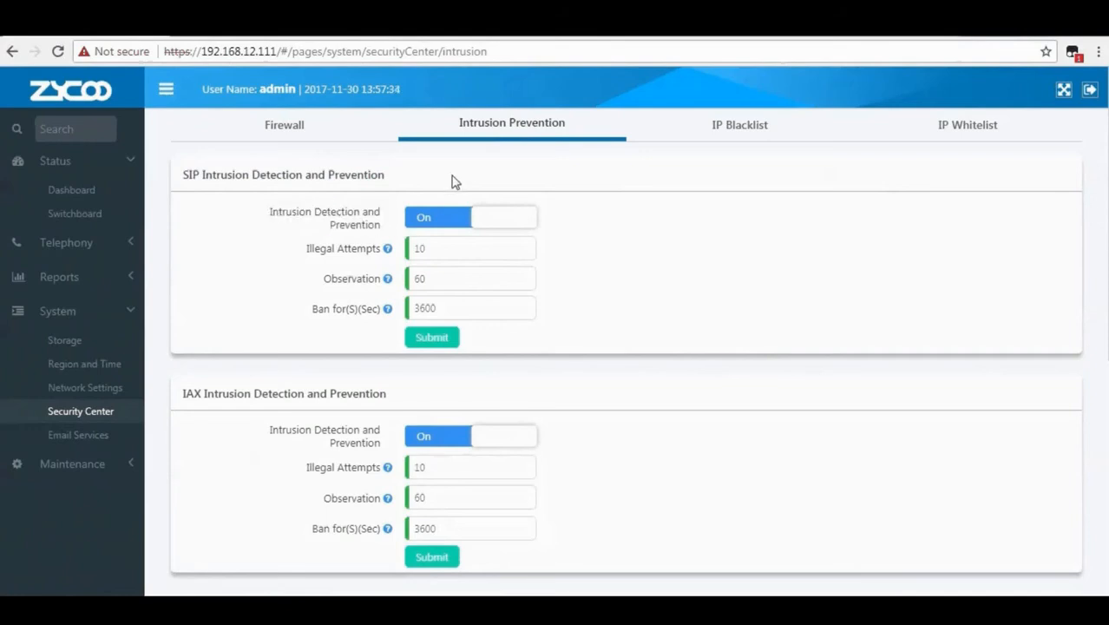
pyautogui.click(457, 222)
pyautogui.click(439, 218)
# Save SIP intrusion prevention with 10 illegal attempts, 60 s observation and 3600 s ban.
pyautogui.click(452, 244)
pyautogui.moveTo(307, 249); pyautogui.dragTo(381, 251)
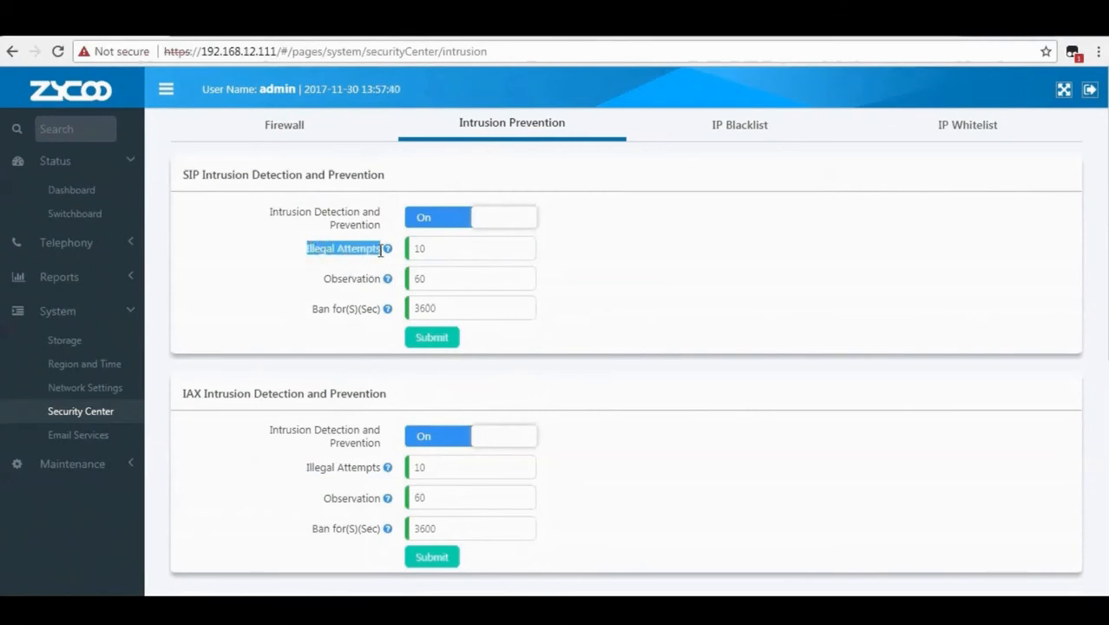
pyautogui.moveTo(390, 257)
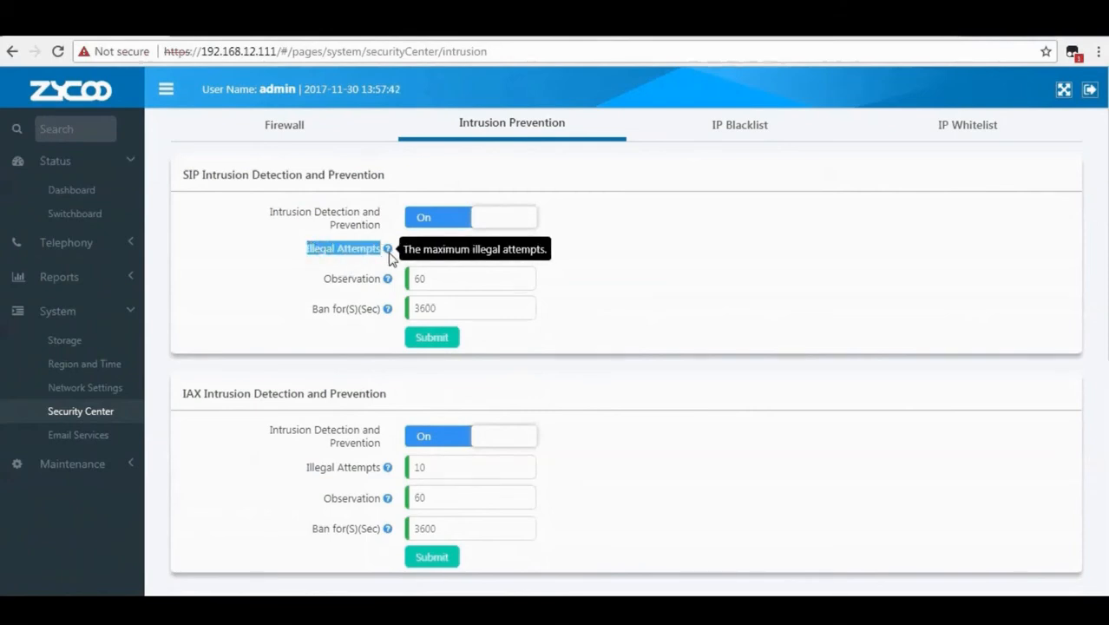
pyautogui.moveTo(324, 279); pyautogui.dragTo(383, 282)
pyautogui.moveTo(388, 285)
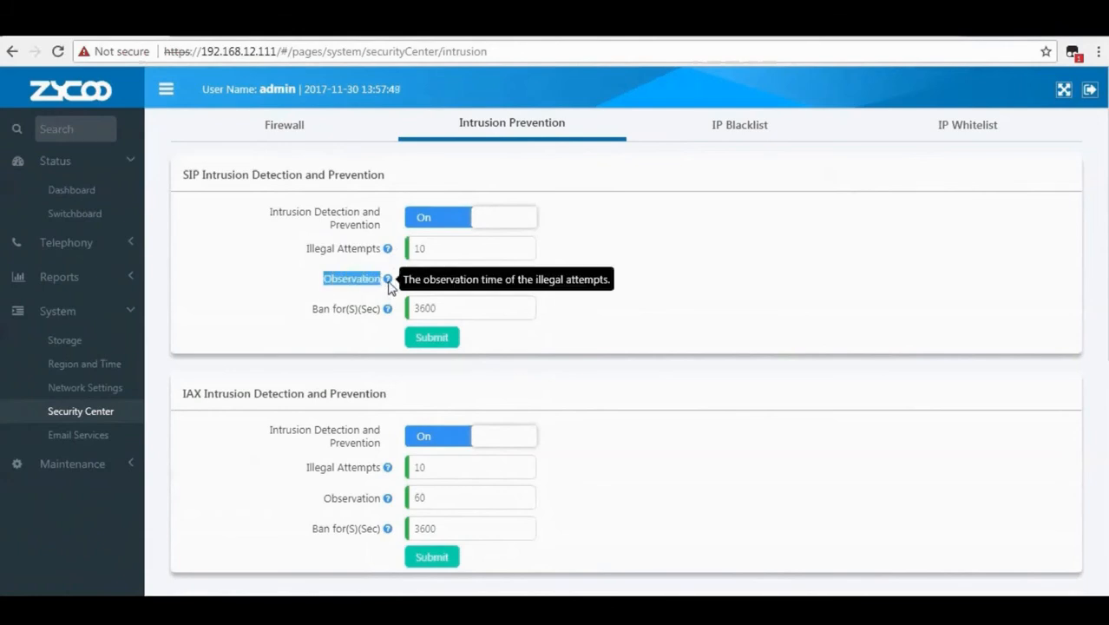
pyautogui.moveTo(311, 308); pyautogui.dragTo(386, 311)
pyautogui.moveTo(388, 314)
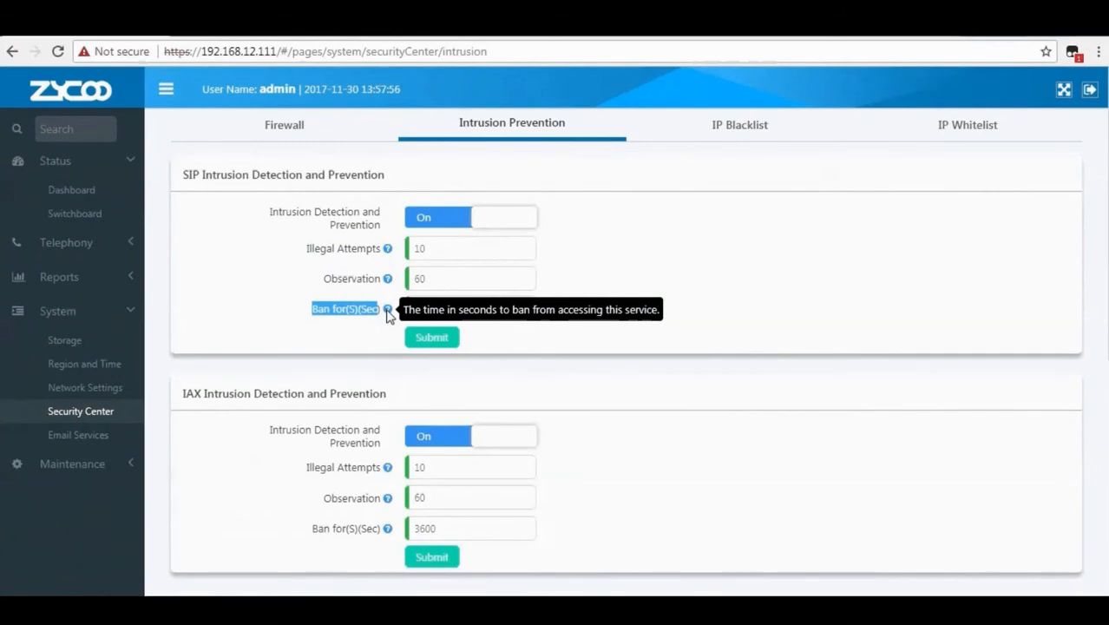
pyautogui.click(420, 338)
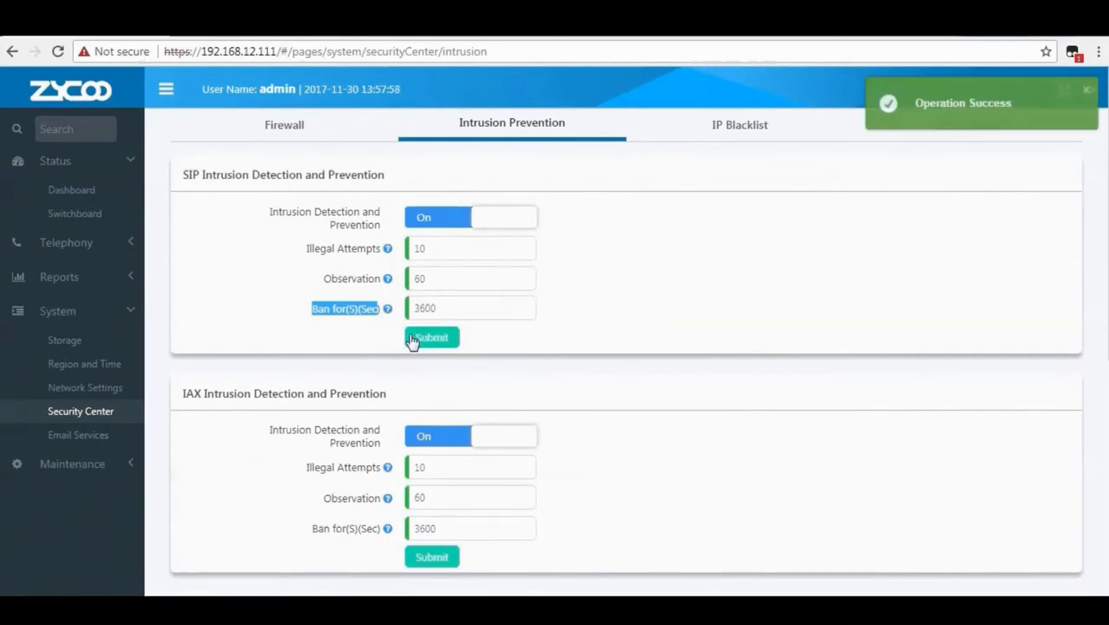
# Review the IAX, Web and SSH intrusion detection sections, all switched on.
pyautogui.scroll(-2, 192, 243)
pyautogui.moveTo(182, 236); pyautogui.dragTo(382, 242)
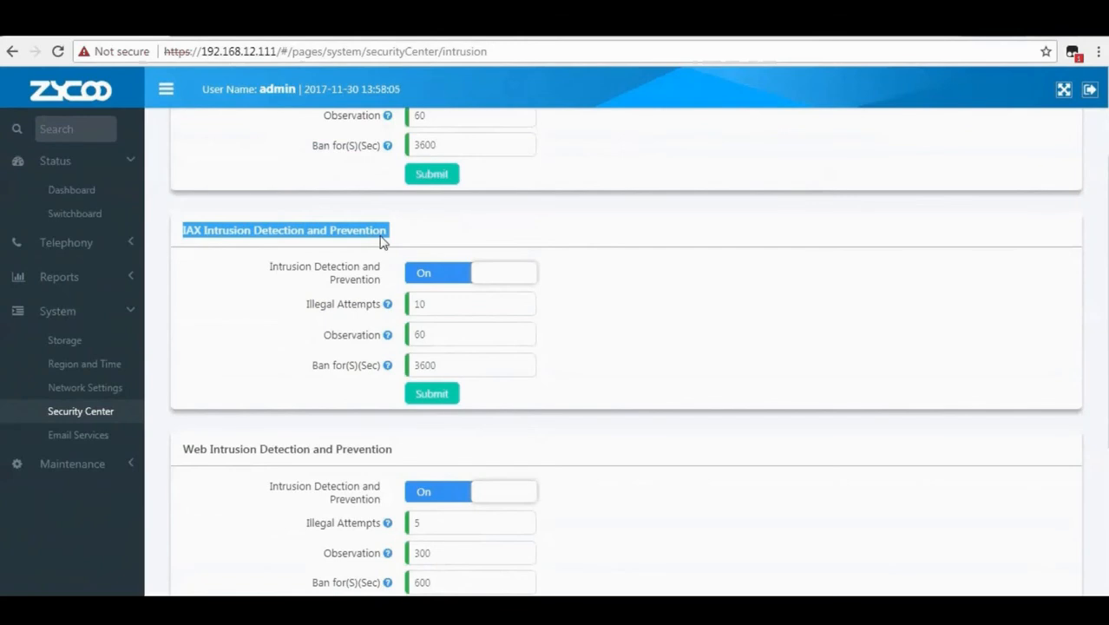
pyautogui.scroll(-3, 378, 254)
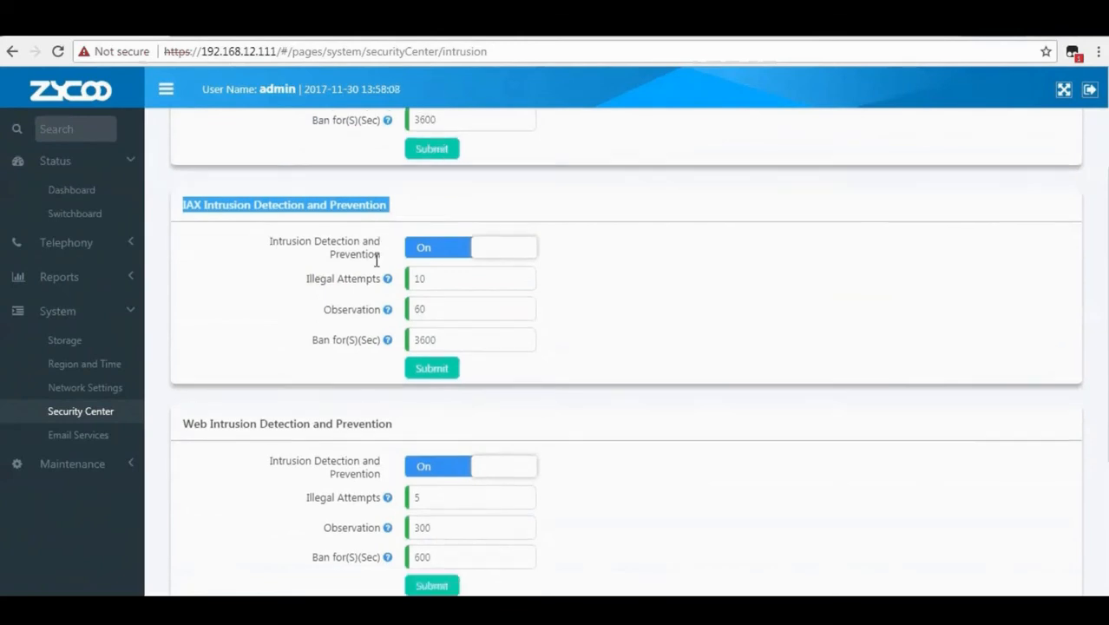
pyautogui.moveTo(182, 292); pyautogui.dragTo(401, 293)
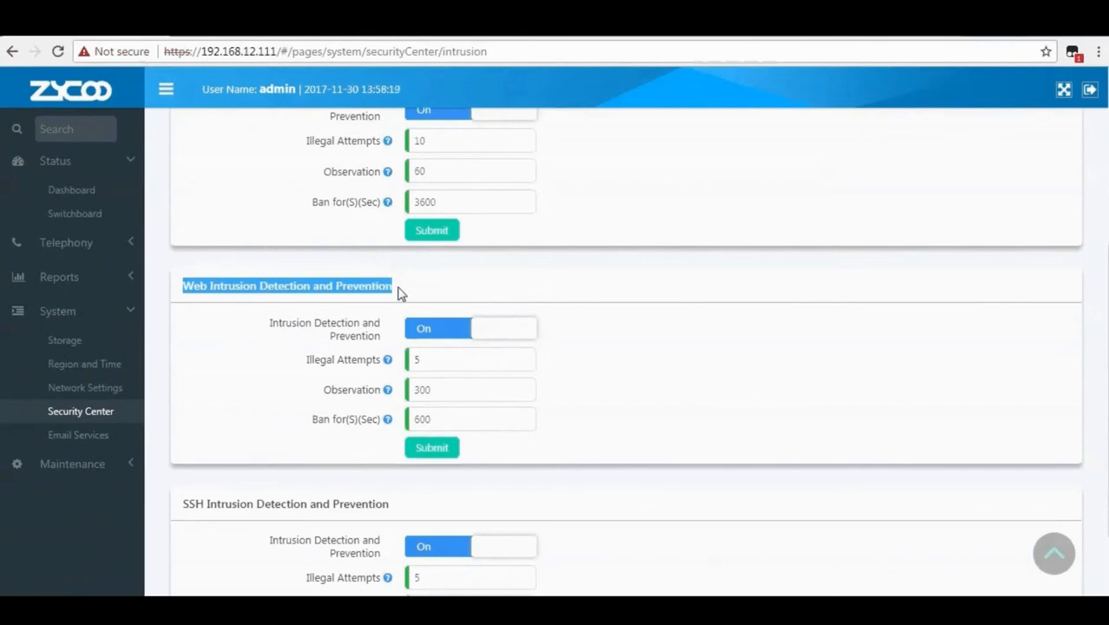
pyautogui.scroll(-2, 288, 476)
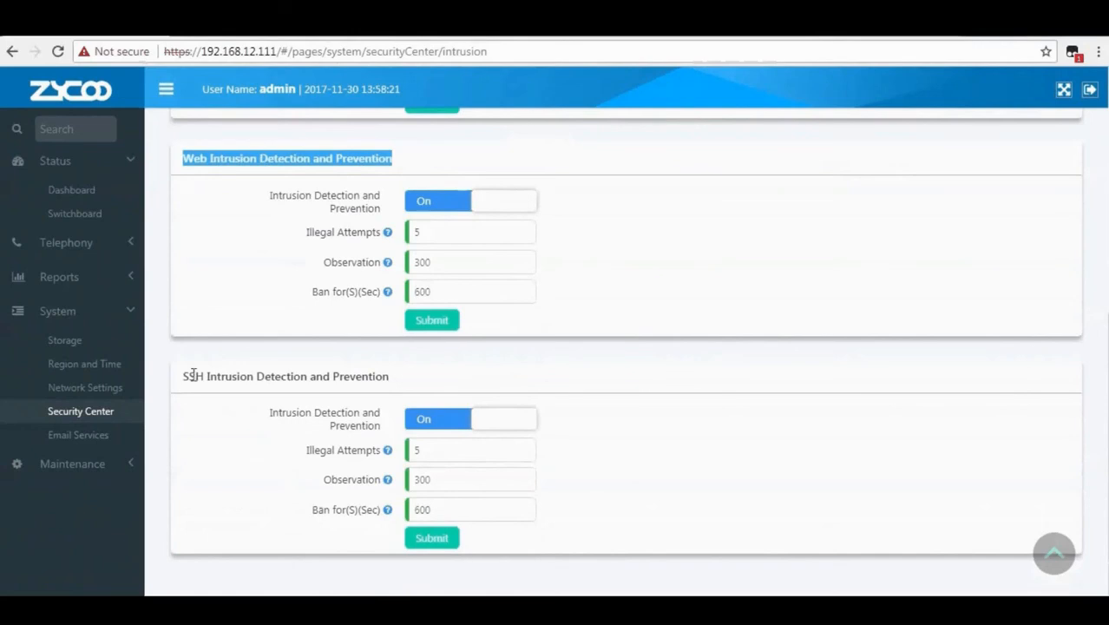
pyautogui.moveTo(181, 378); pyautogui.dragTo(392, 370)
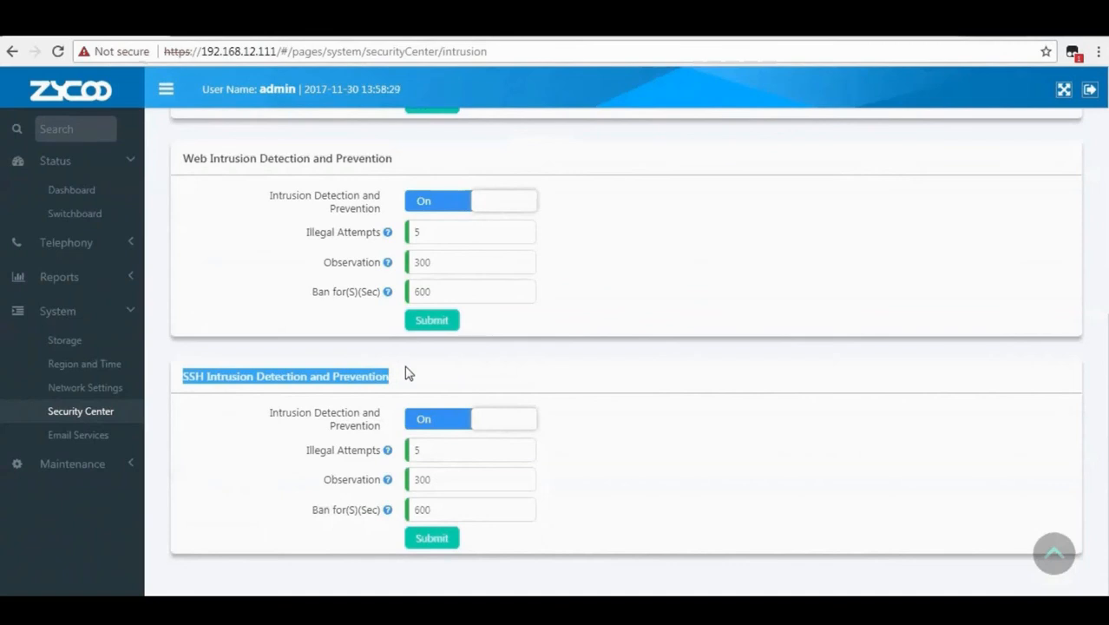
pyautogui.click(407, 374)
pyautogui.scroll(5, 409, 386)
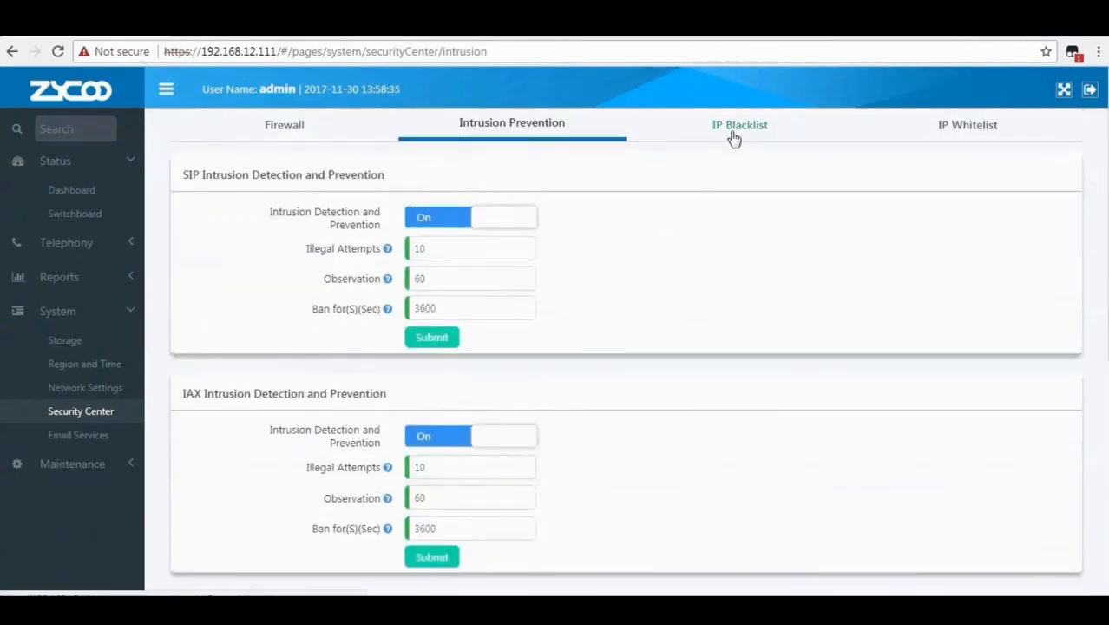
# Check the empty IP Blacklist and its Type and IP field help.
pyautogui.click(733, 137)
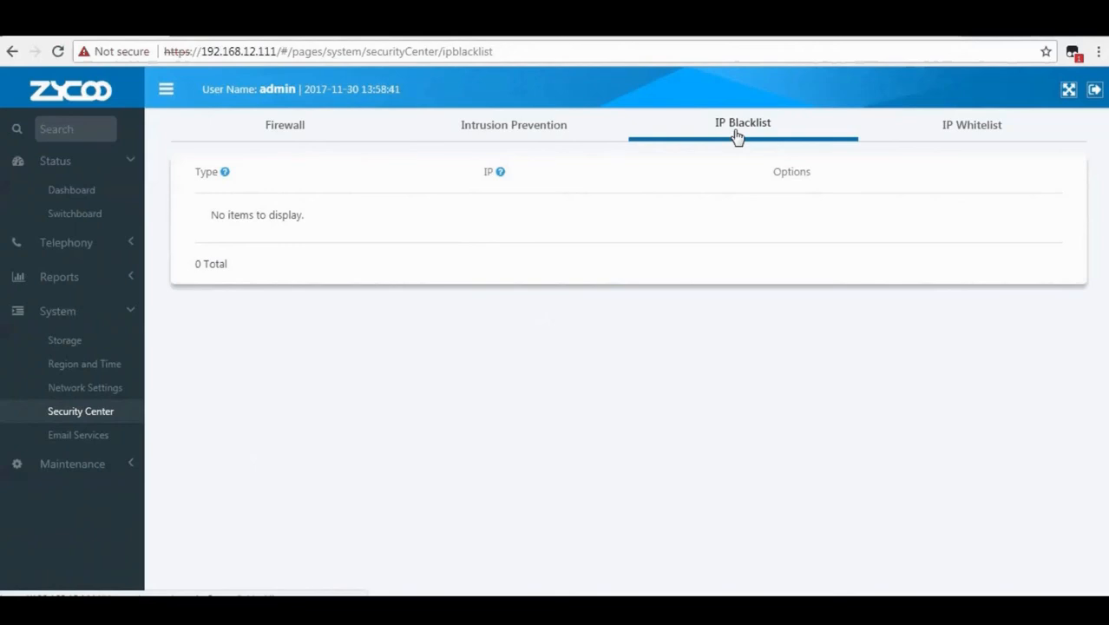
pyautogui.moveTo(225, 176)
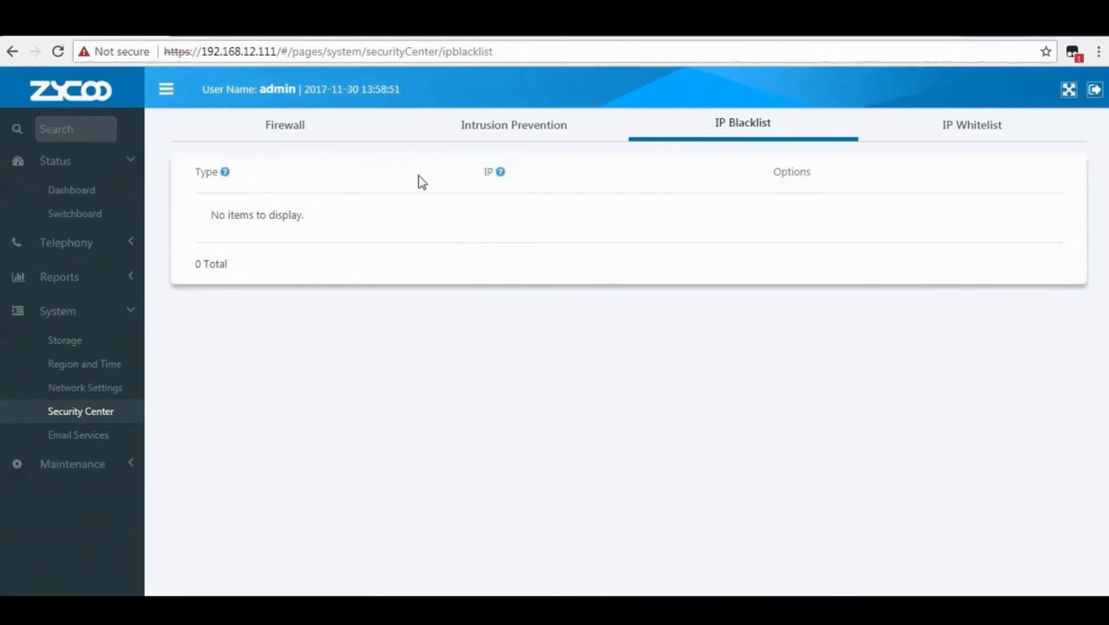
pyautogui.moveTo(502, 178)
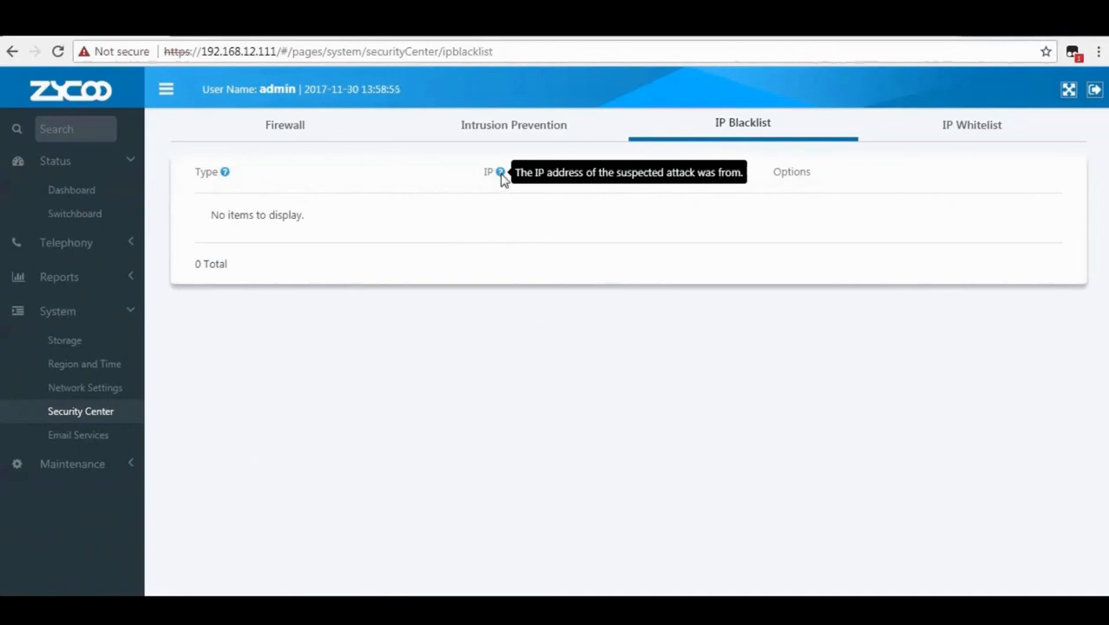
pyautogui.click(971, 136)
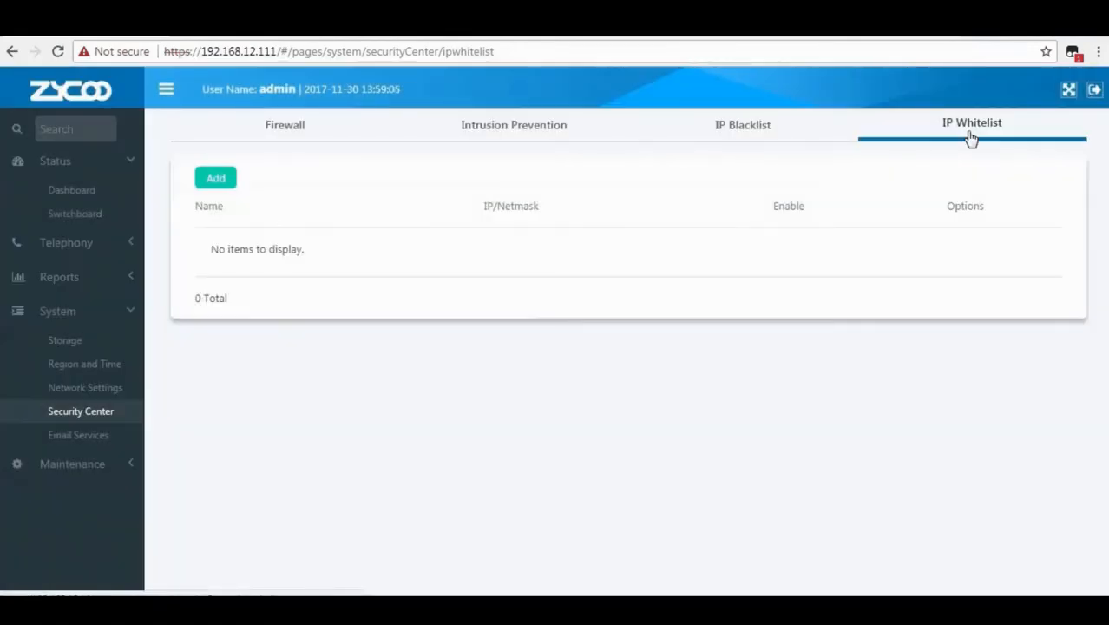
# Add a new whitelist entry named operator with SSH access also allowed.
pyautogui.click(214, 182)
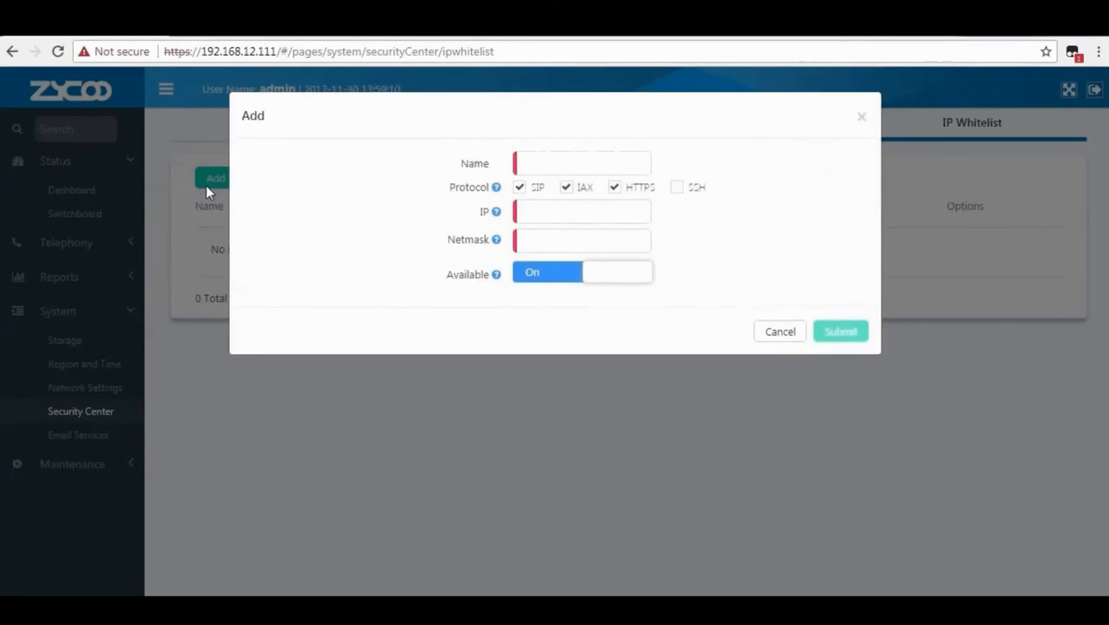
pyautogui.click(553, 165)
pyautogui.write('o')
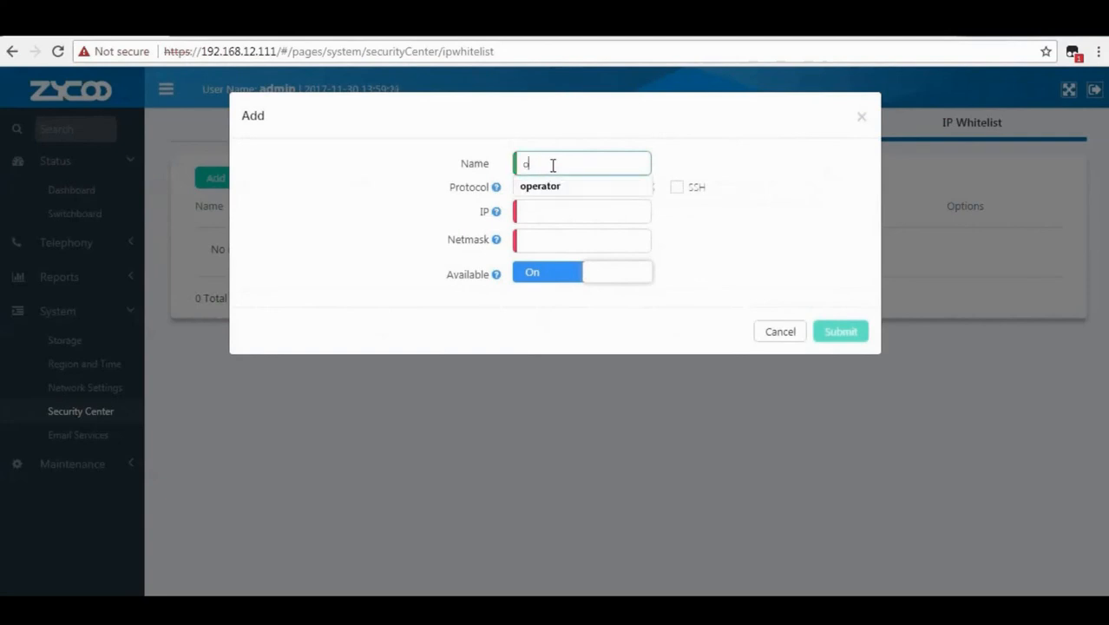
pyautogui.press('Down')
pyautogui.press('Return')
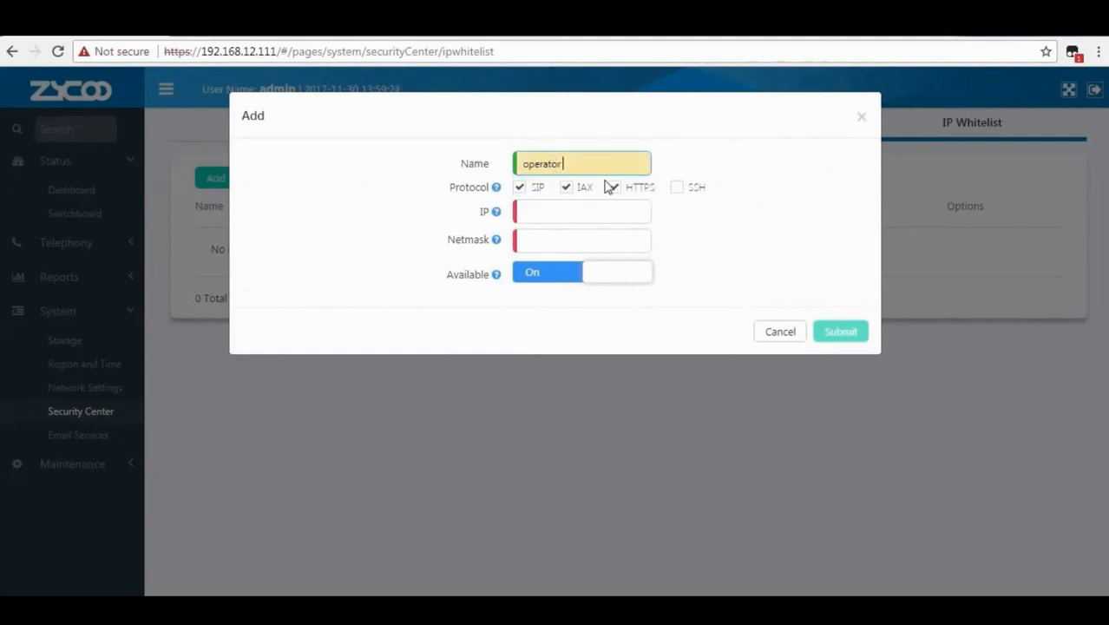
pyautogui.click(676, 190)
# Set the entry's IP to 192.168.12.192 and netmask 255.255.255.0, then submit it.
pyautogui.click(528, 213)
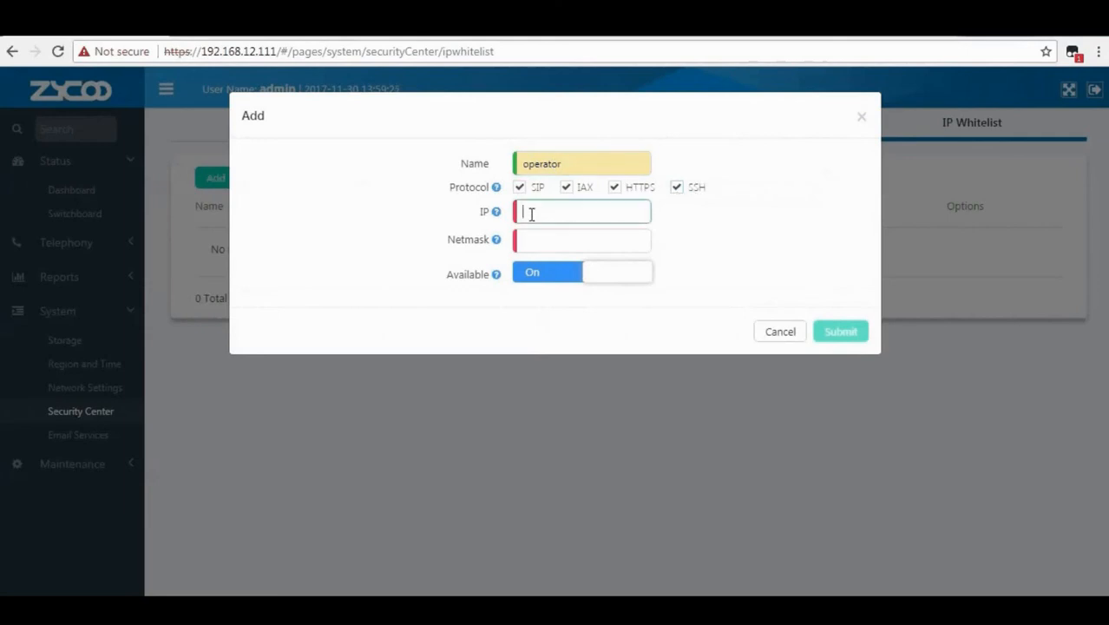
pyautogui.write('192.168.12.192')
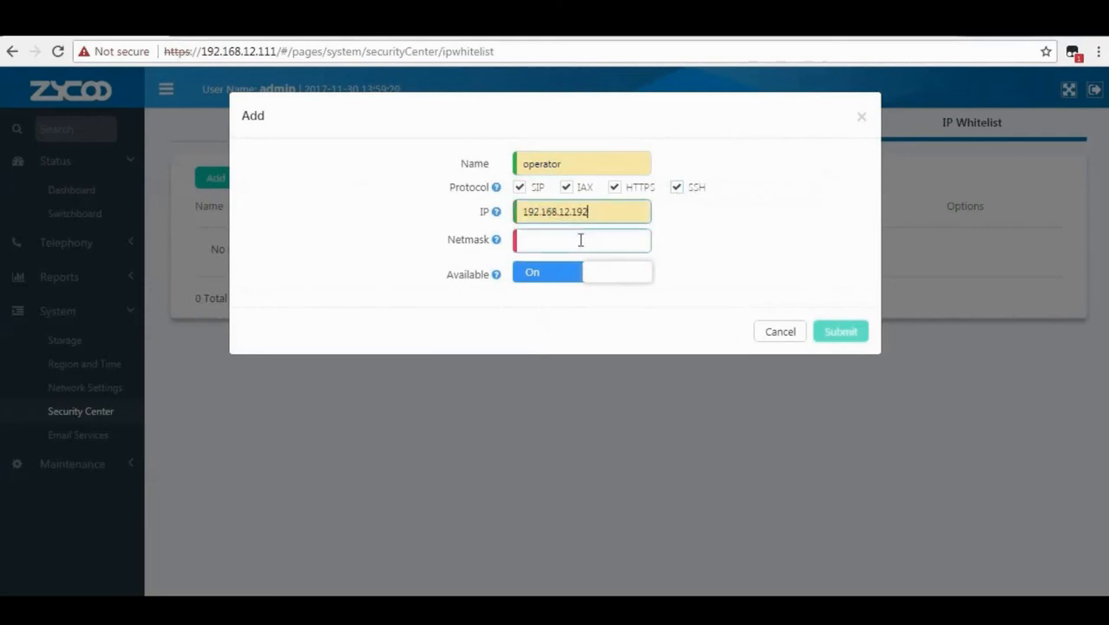
pyautogui.click(580, 239)
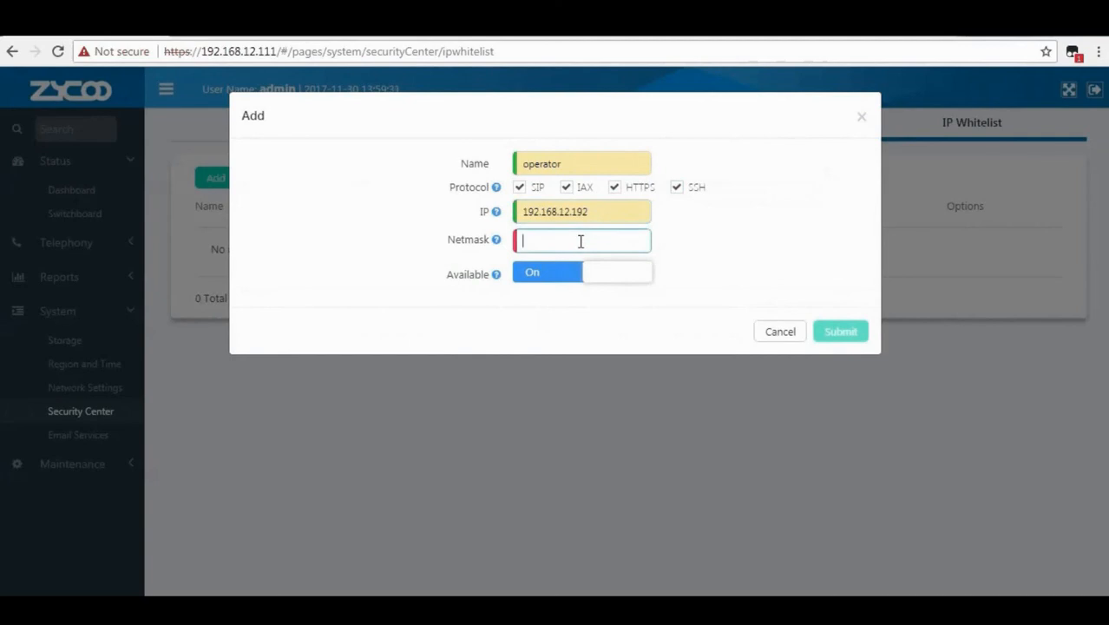
pyautogui.write('255.255.255.0')
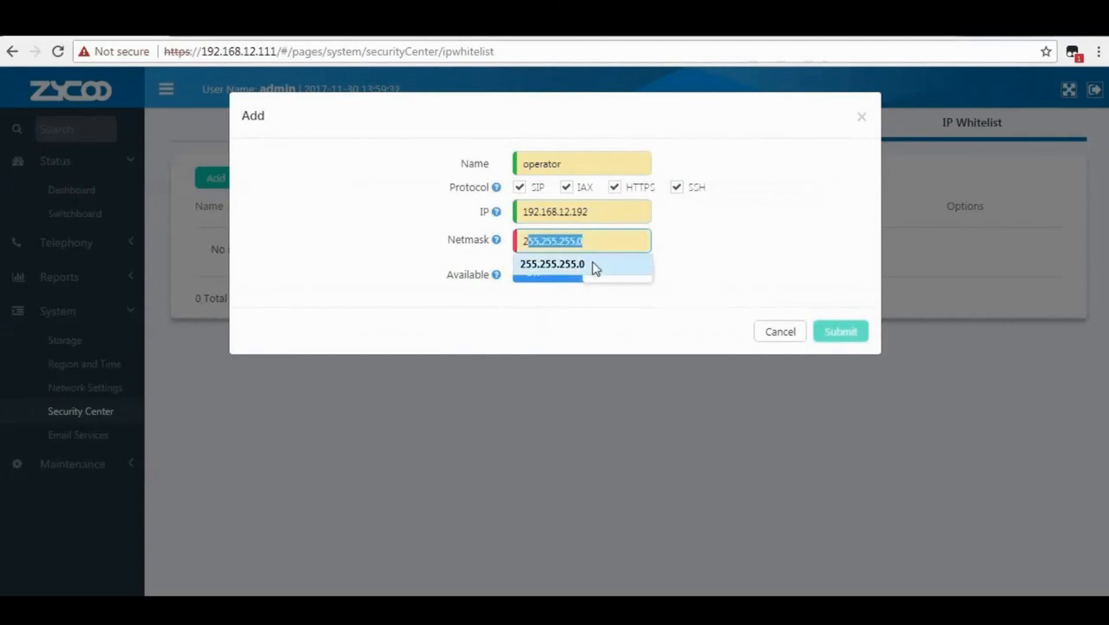
pyautogui.click(592, 265)
pyautogui.moveTo(495, 278)
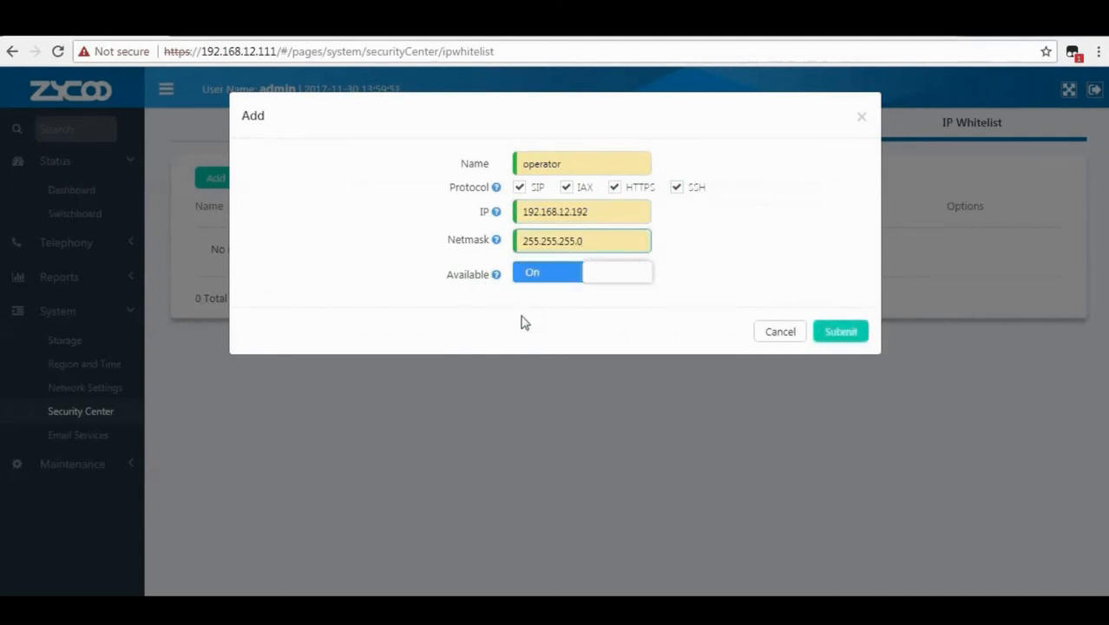
pyautogui.click(850, 338)
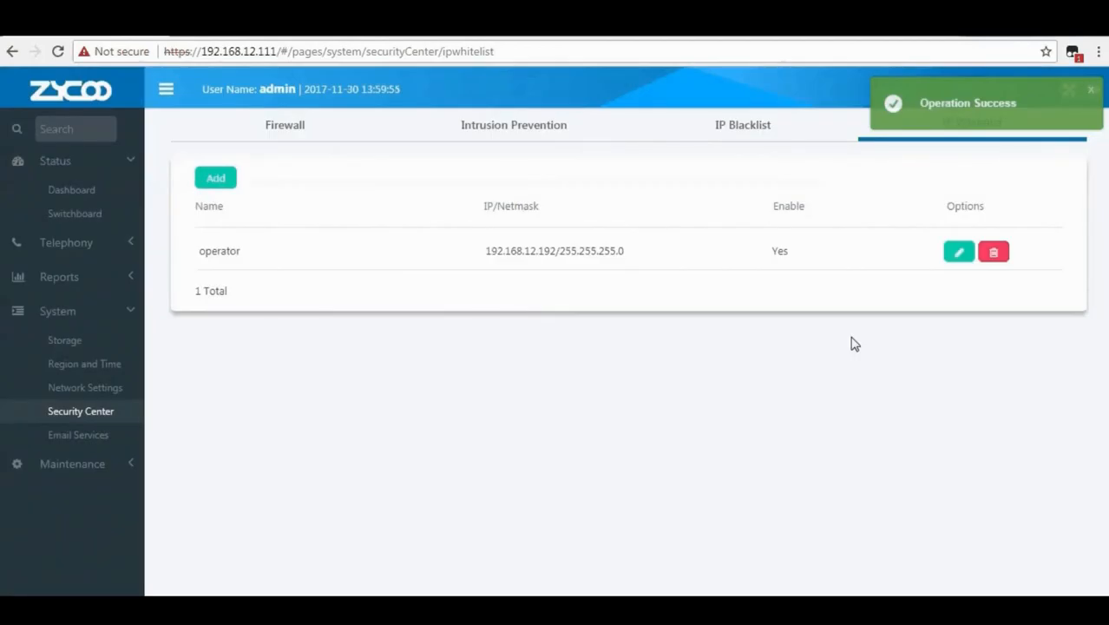